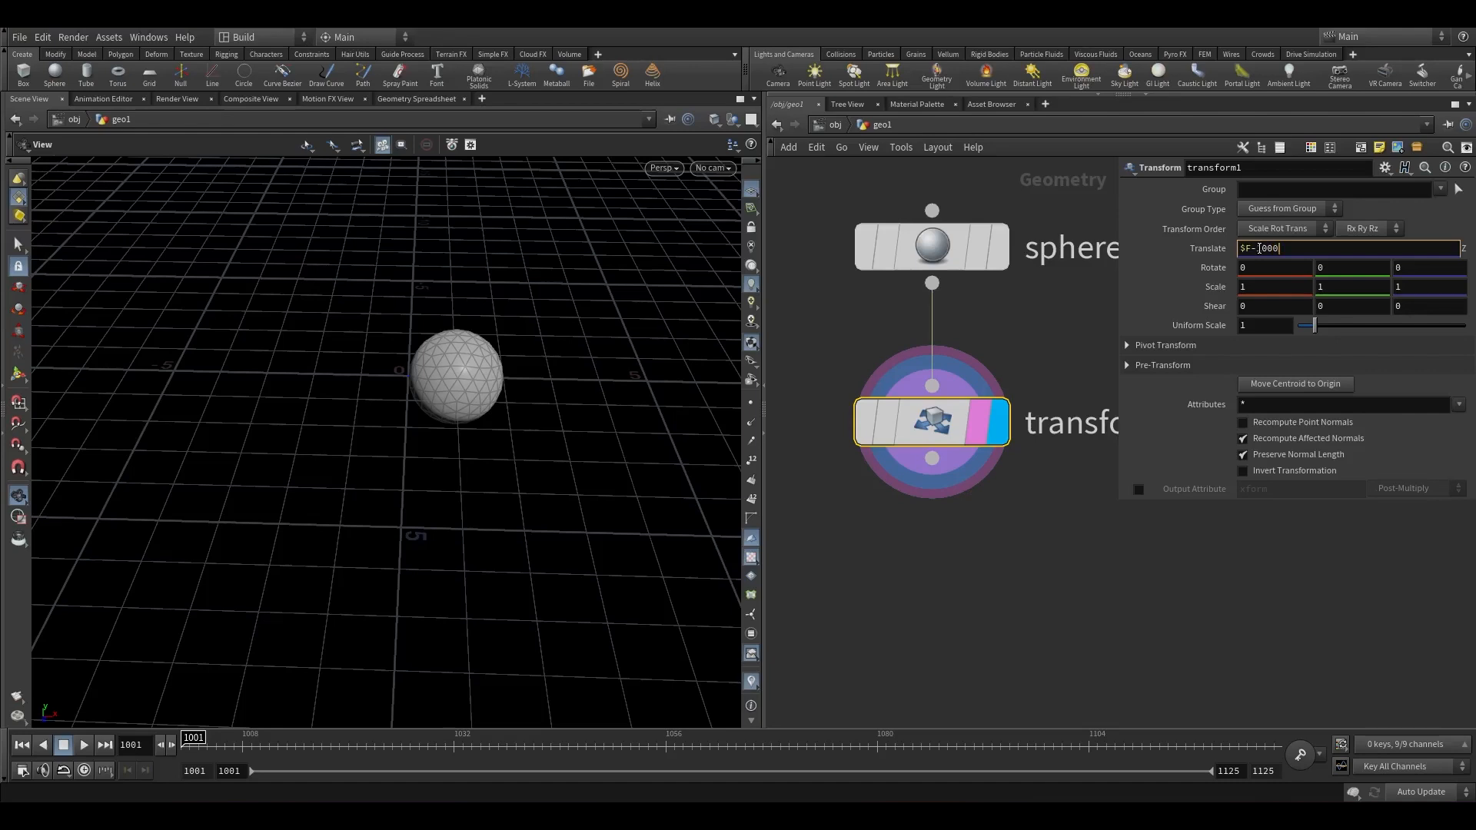
# Set transform1's translate Z to the expression ($F-1000)/10.
pyautogui.press('Return')
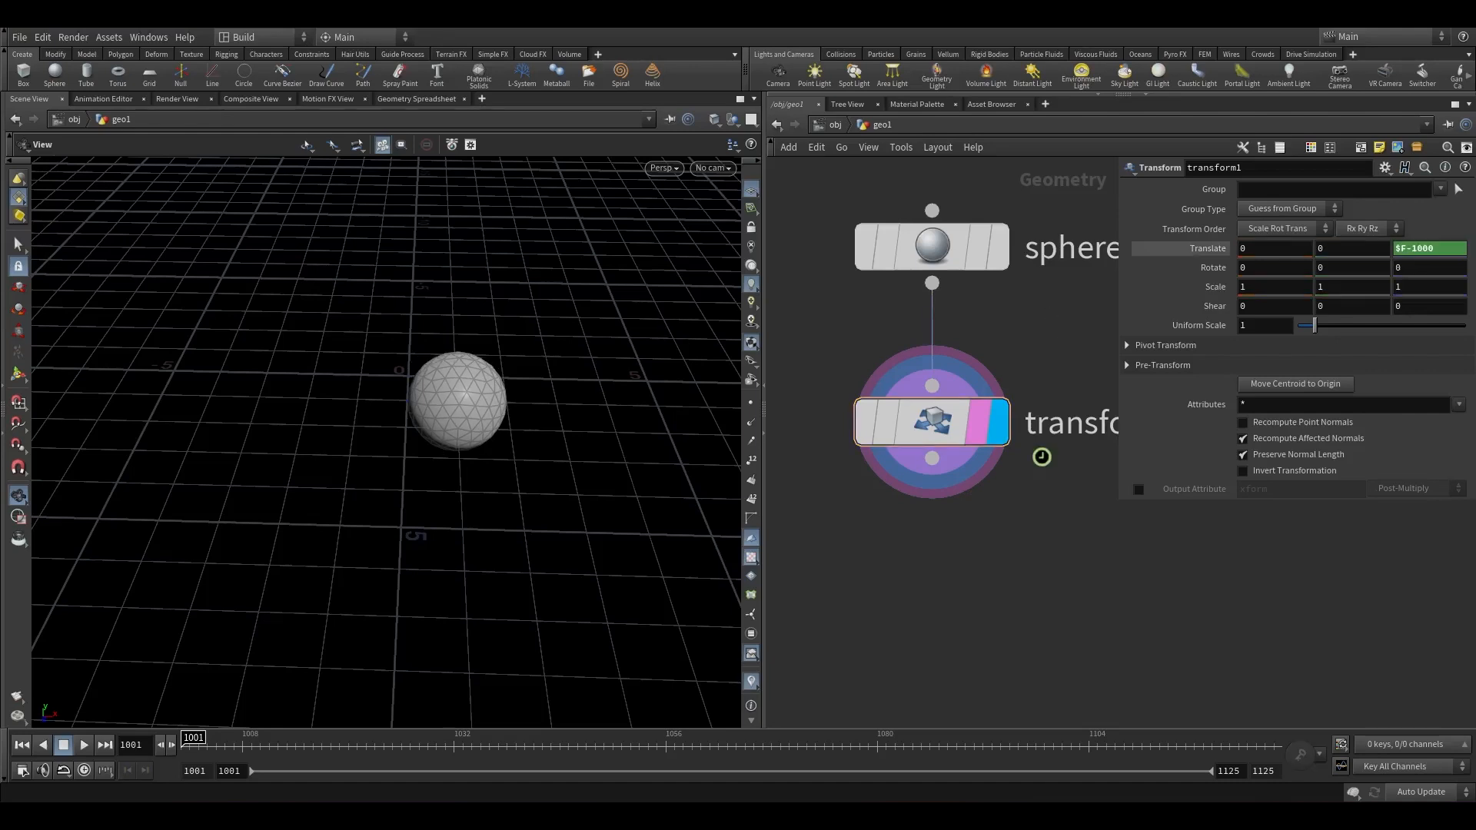
pyautogui.click(1396, 248)
pyautogui.write('(')
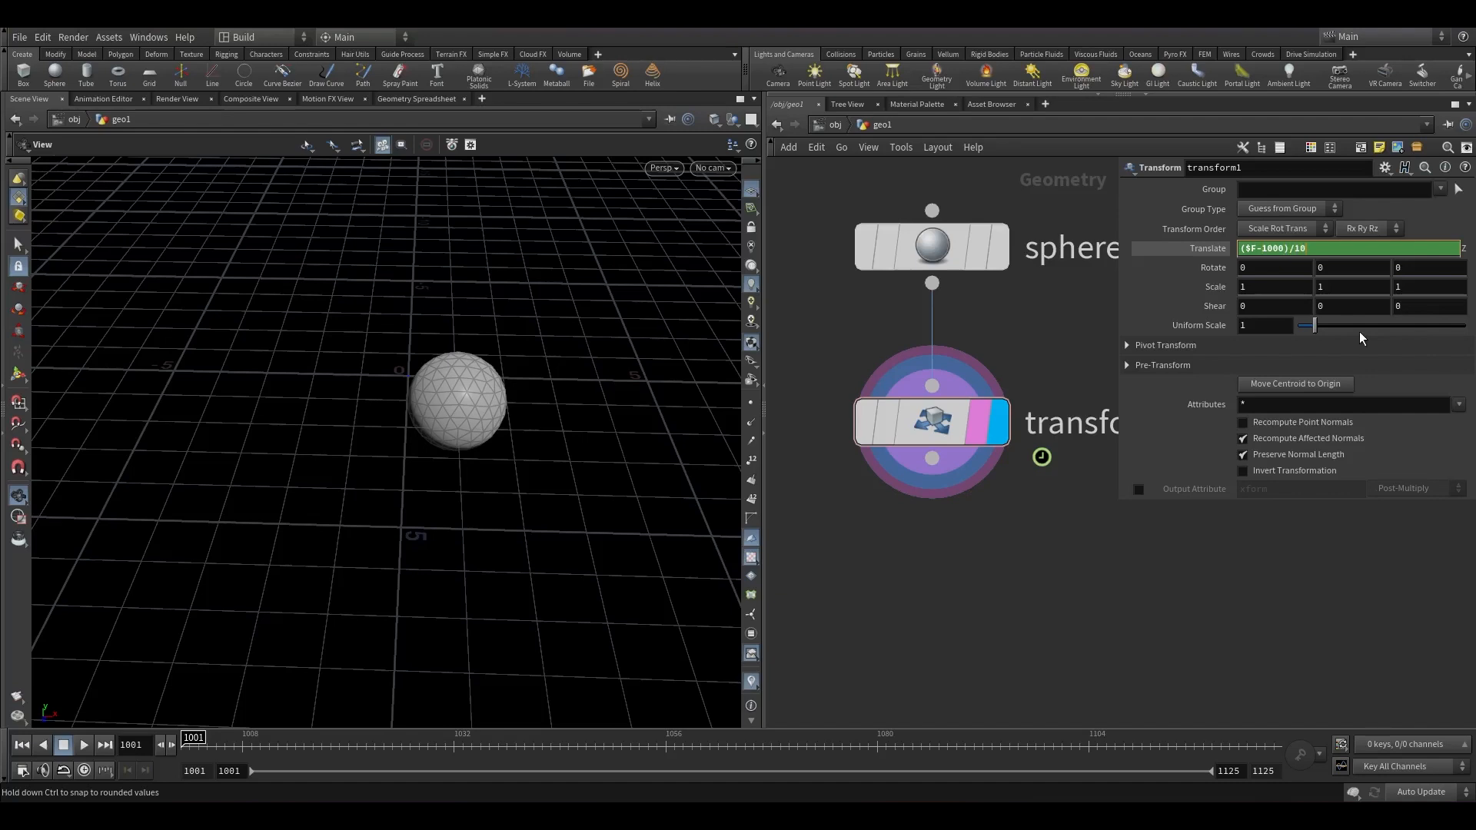
pyautogui.press('Return')
# Set transform1's rotate Z to the expression $F*10.
pyautogui.moveTo(207, 748); pyautogui.dragTo(771, 731)
pyautogui.scroll(-6, 481, 682)
pyautogui.moveTo(482, 682); pyautogui.dragTo(641, 468)
pyautogui.moveTo(838, 742); pyautogui.dragTo(185, 726)
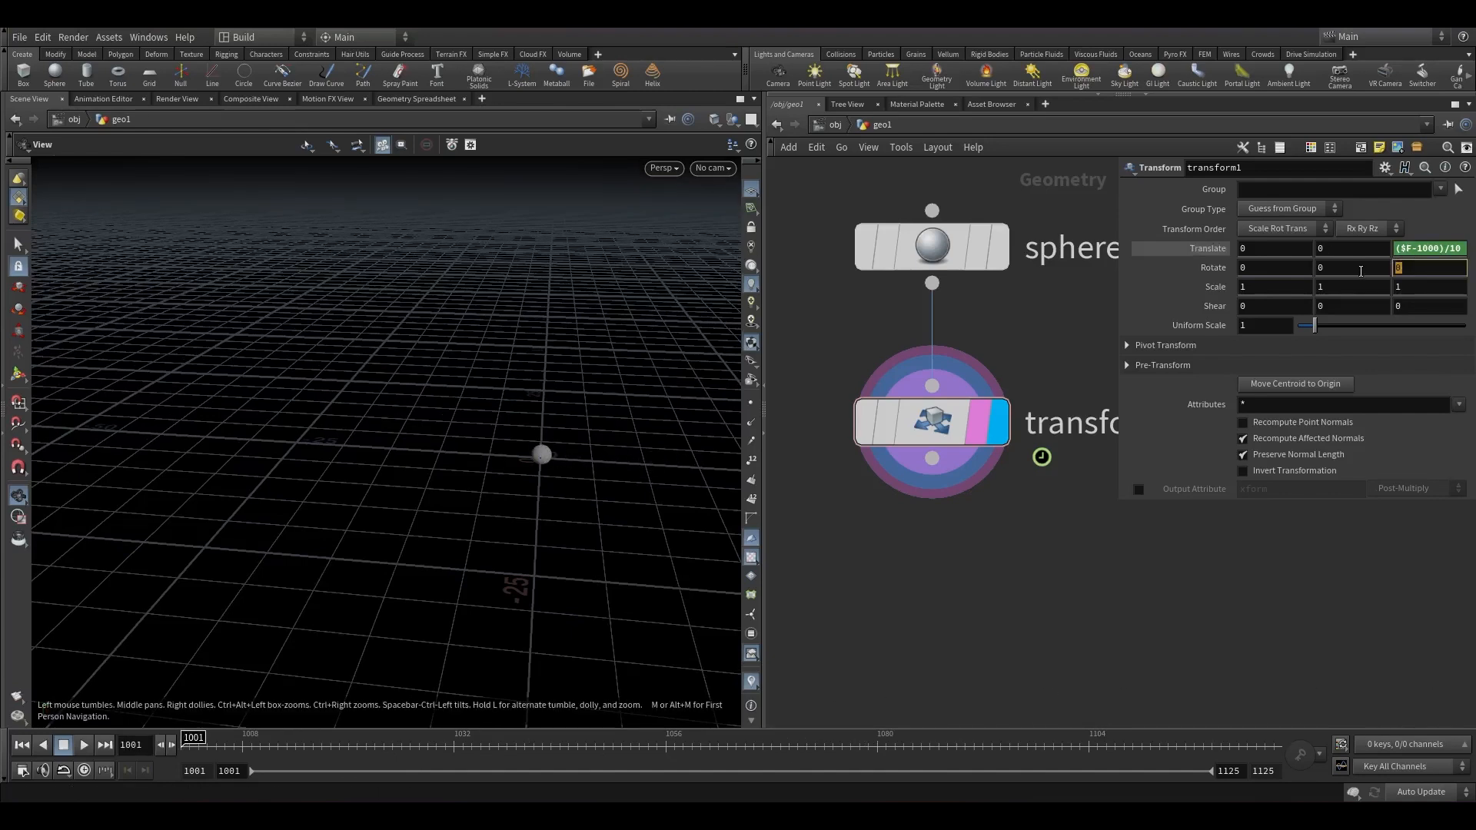
pyautogui.click(1361, 270)
pyautogui.write('$F*1')
pyautogui.press('Return')
# Duplicate transform1 as transform2 below it and clear its copied expressions.
pyautogui.scroll(-3, 276, 576)
pyautogui.moveTo(189, 743); pyautogui.dragTo(1176, 743)
pyautogui.moveTo(499, 588); pyautogui.dragTo(600, 484)
pyautogui.moveTo(330, 741); pyautogui.dragTo(185, 711)
pyautogui.moveTo(362, 474); pyautogui.dragTo(392, 573)
pyautogui.keyDown('alt'); pyautogui.moveTo(945, 426); pyautogui.dragTo(945, 585); pyautogui.keyUp('alt')
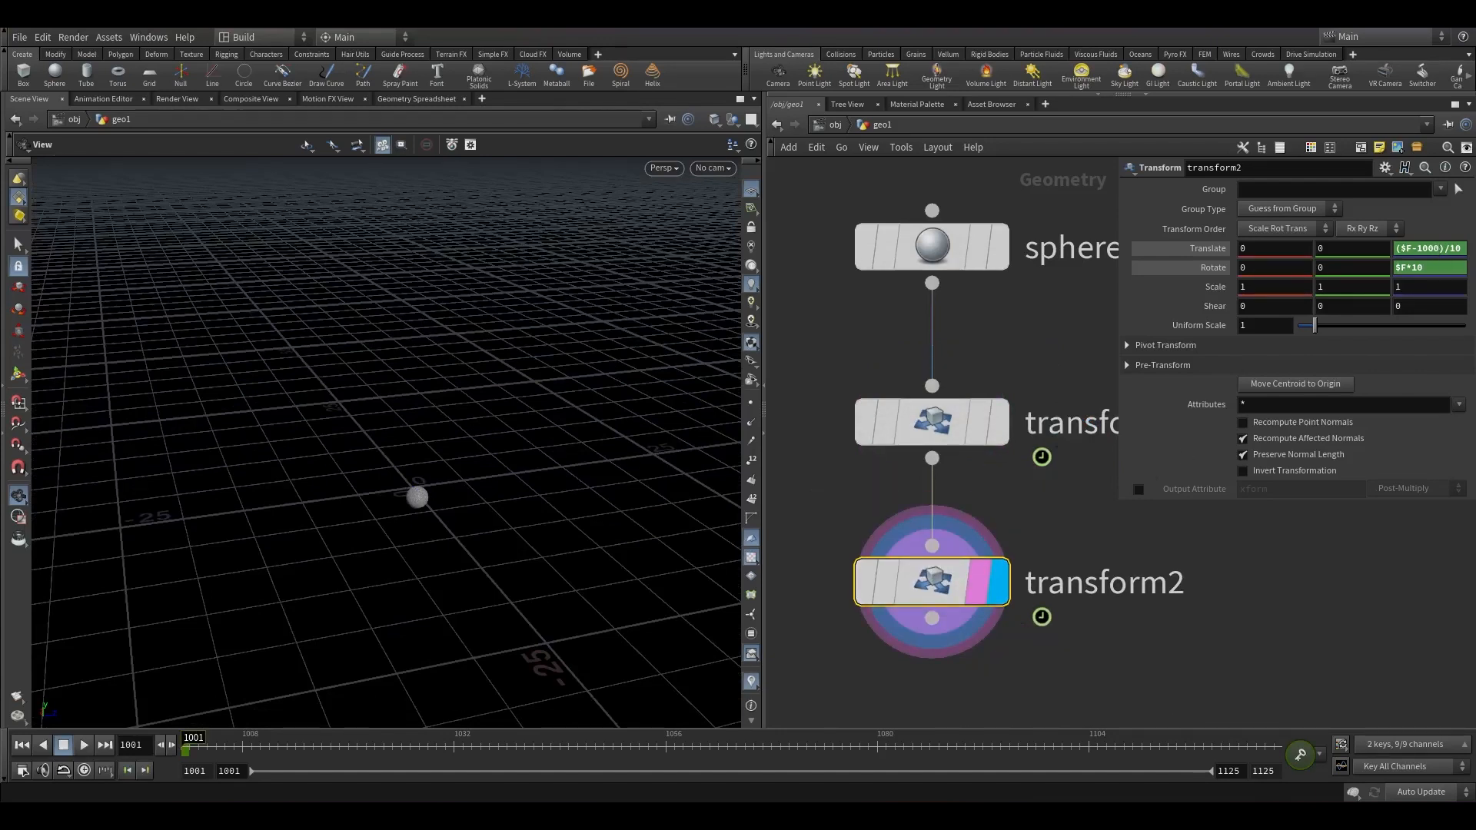
pyautogui.keyDown('ctrl'); pyautogui.keyDown('shift'); pyautogui.click(1448, 269); pyautogui.keyUp('shift'); pyautogui.keyUp('ctrl')
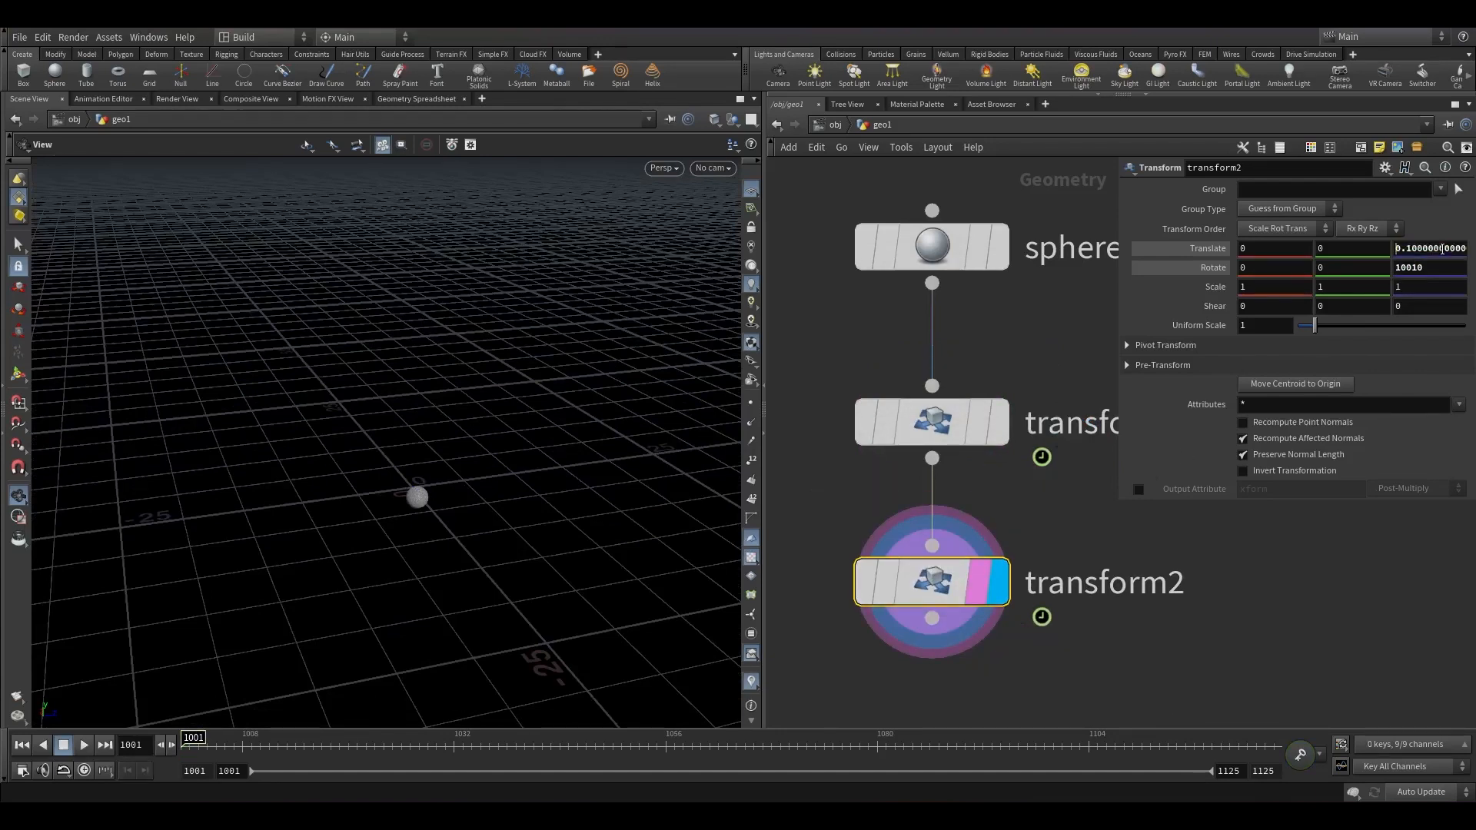
# Set transform2's translate X to the expression ($F-1000)/10.
pyautogui.click(1212, 248)
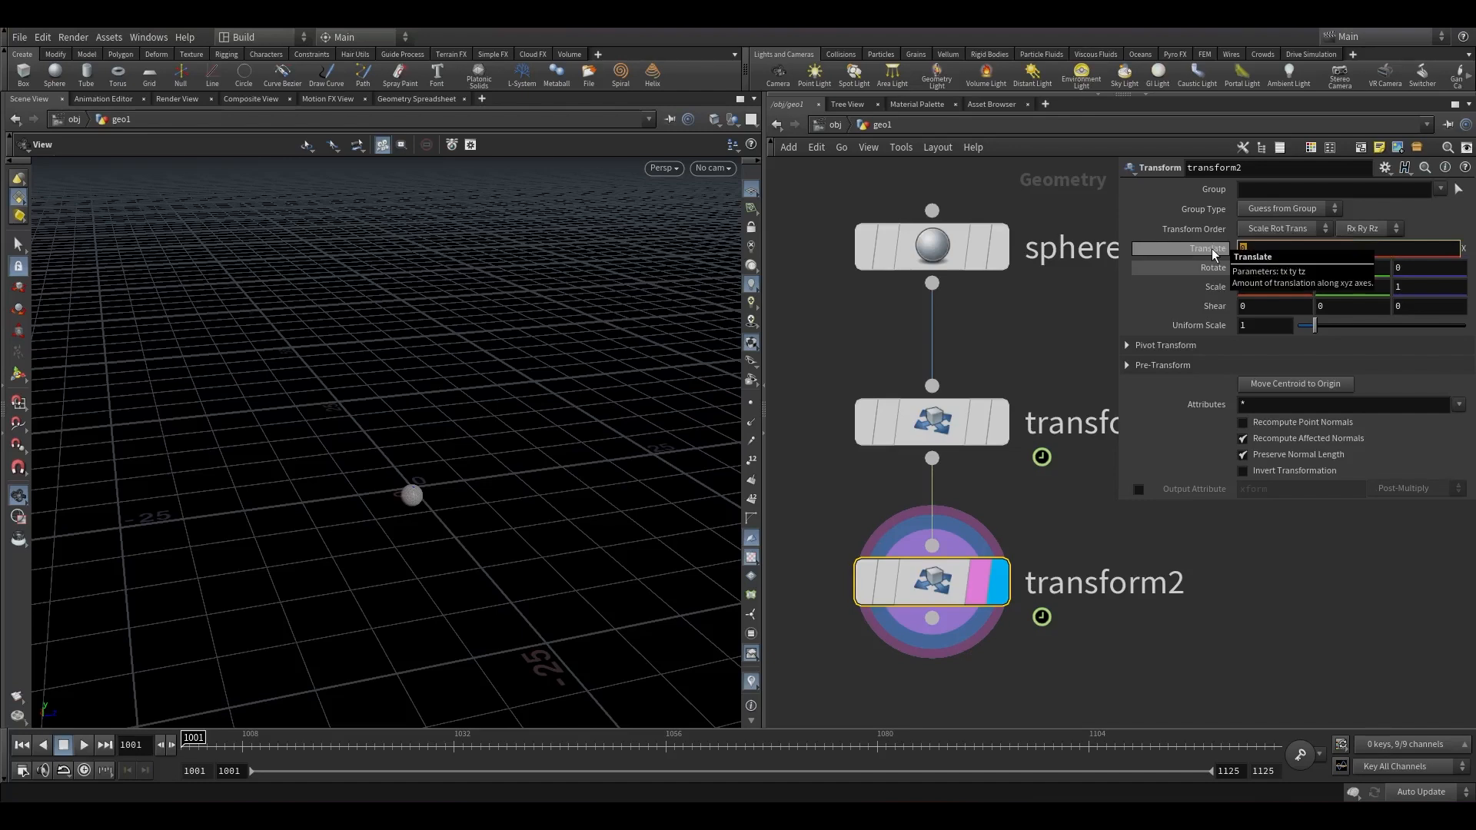
pyautogui.write('$F-1000)/10')
pyautogui.press('Return')
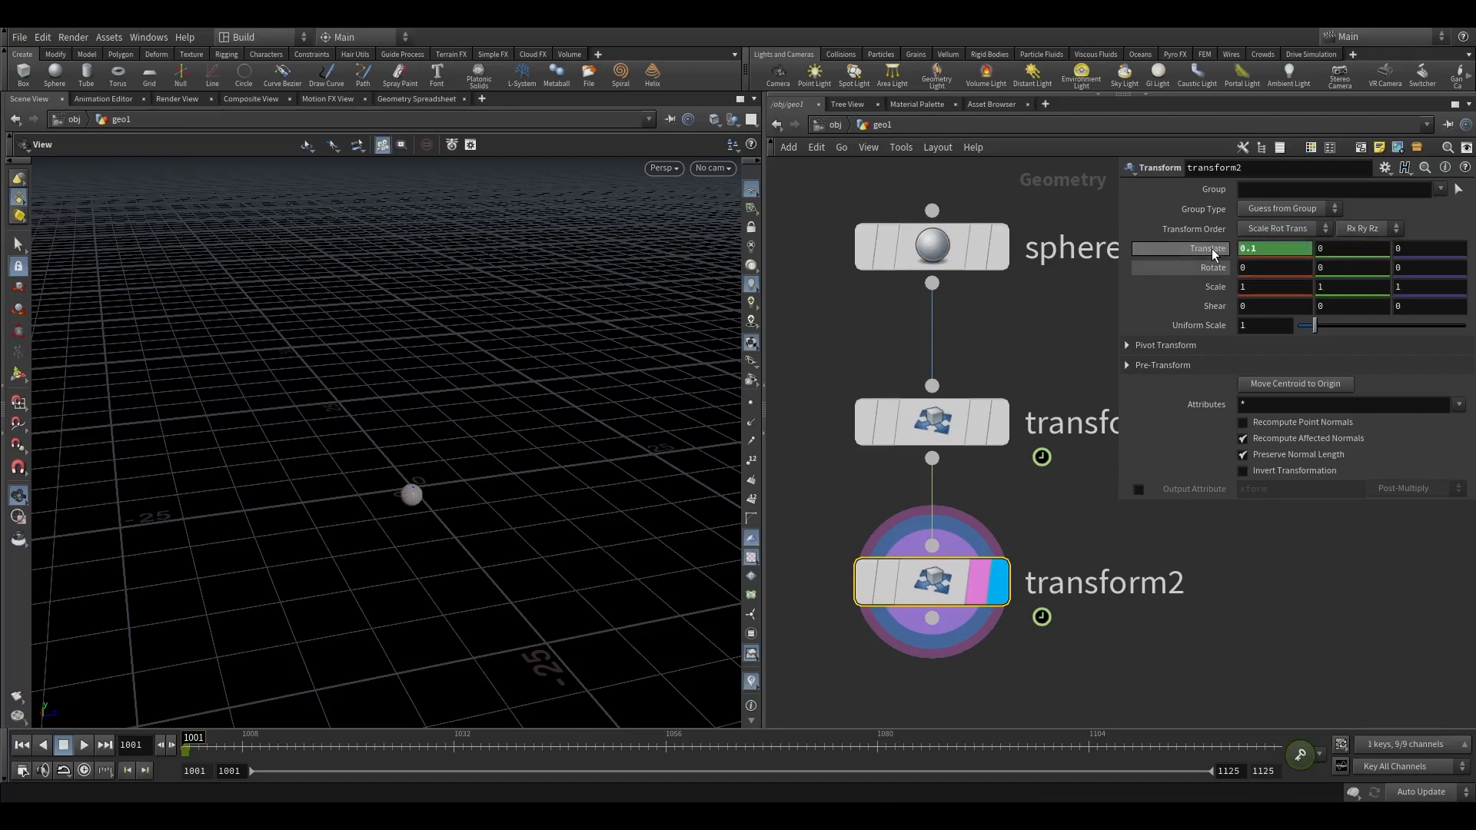
# Set transform2's rotate X to the expression $F*2.
pyautogui.click(1206, 268)
pyautogui.write('$F*2')
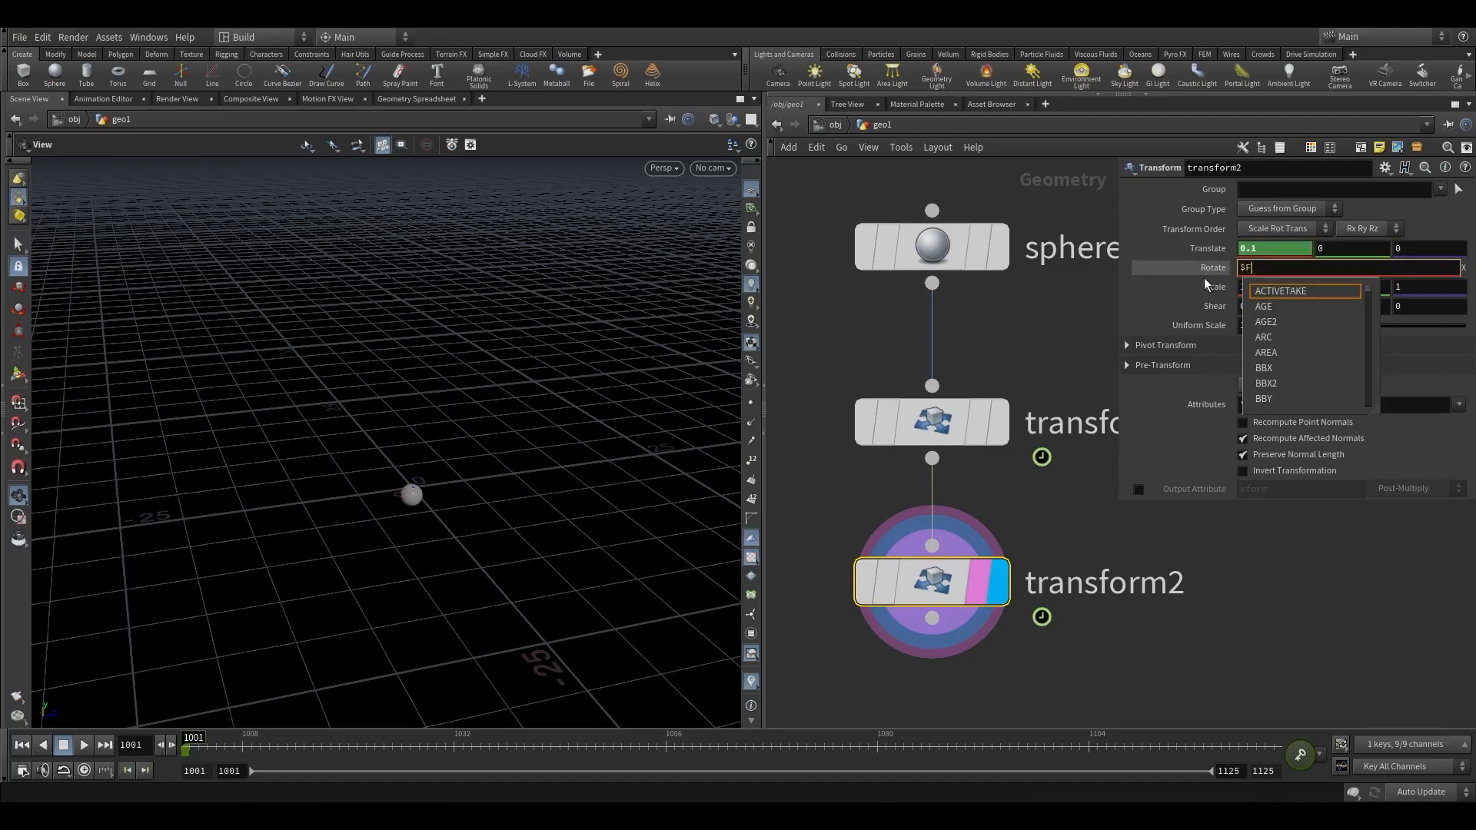
pyautogui.press('Return')
# Append a Null node below transform2.
pyautogui.moveTo(254, 530); pyautogui.dragTo(419, 602)
pyautogui.click(339, 739)
pyautogui.moveTo(339, 740); pyautogui.dragTo(188, 698)
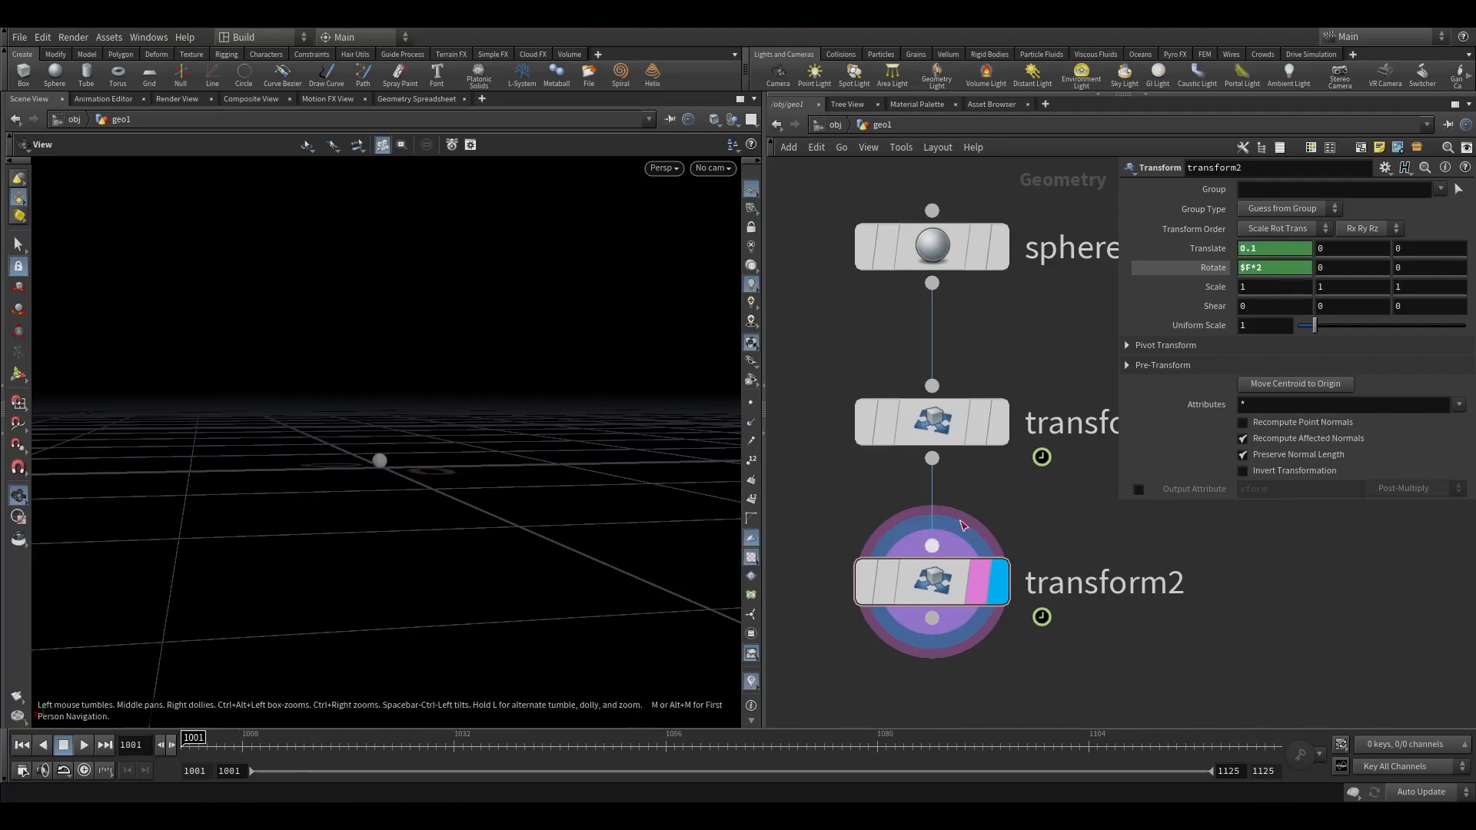
pyautogui.scroll(-4, 962, 517)
pyautogui.moveTo(1004, 642); pyautogui.dragTo(1011, 495, button='middle')
pyautogui.click(954, 422)
pyautogui.press('Tab')
pyautogui.write('null')
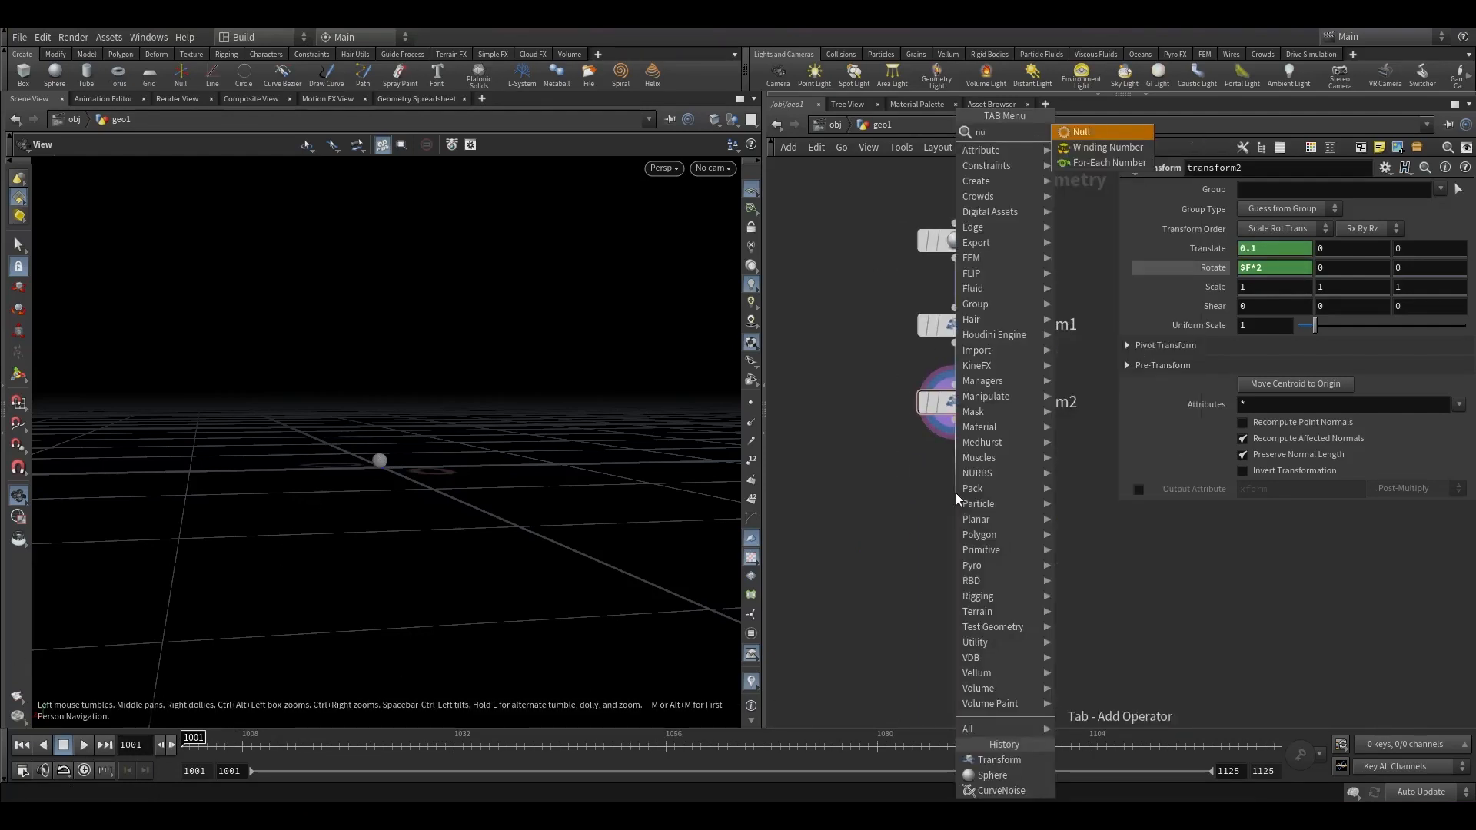
pyautogui.press('Return')
pyautogui.press('Return')
# Rename the null node OUT_ANIM.
pyautogui.scroll(3, 956, 491)
pyautogui.click(1042, 497)
pyautogui.moveTo(933, 508)
pyautogui.write('OUTR_ANI')
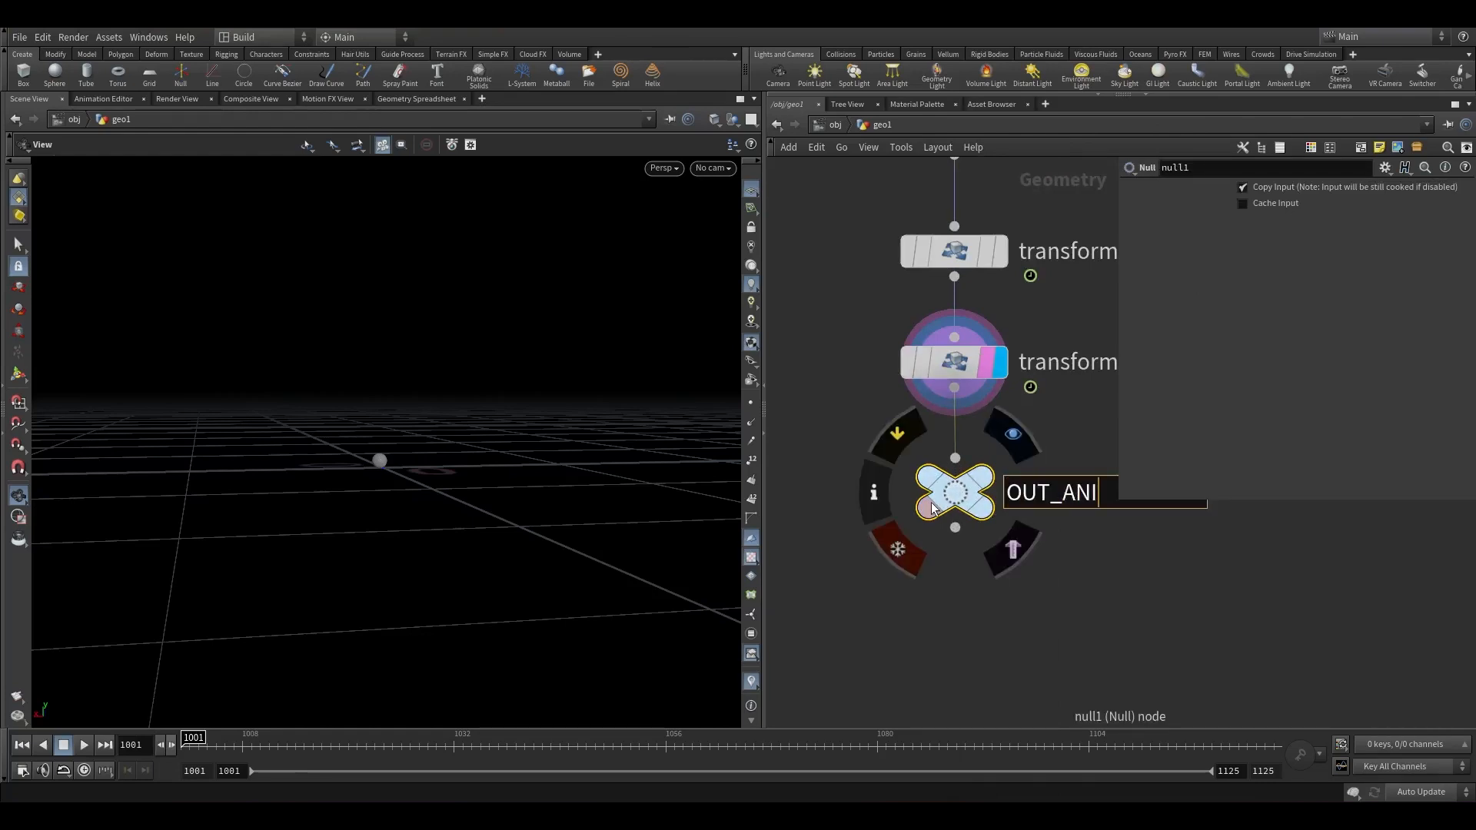
pyautogui.write('M')
pyautogui.press('Return')
# Add a Pack node connected to the OUT_ANIM output.
pyautogui.scroll(-5, 999, 591)
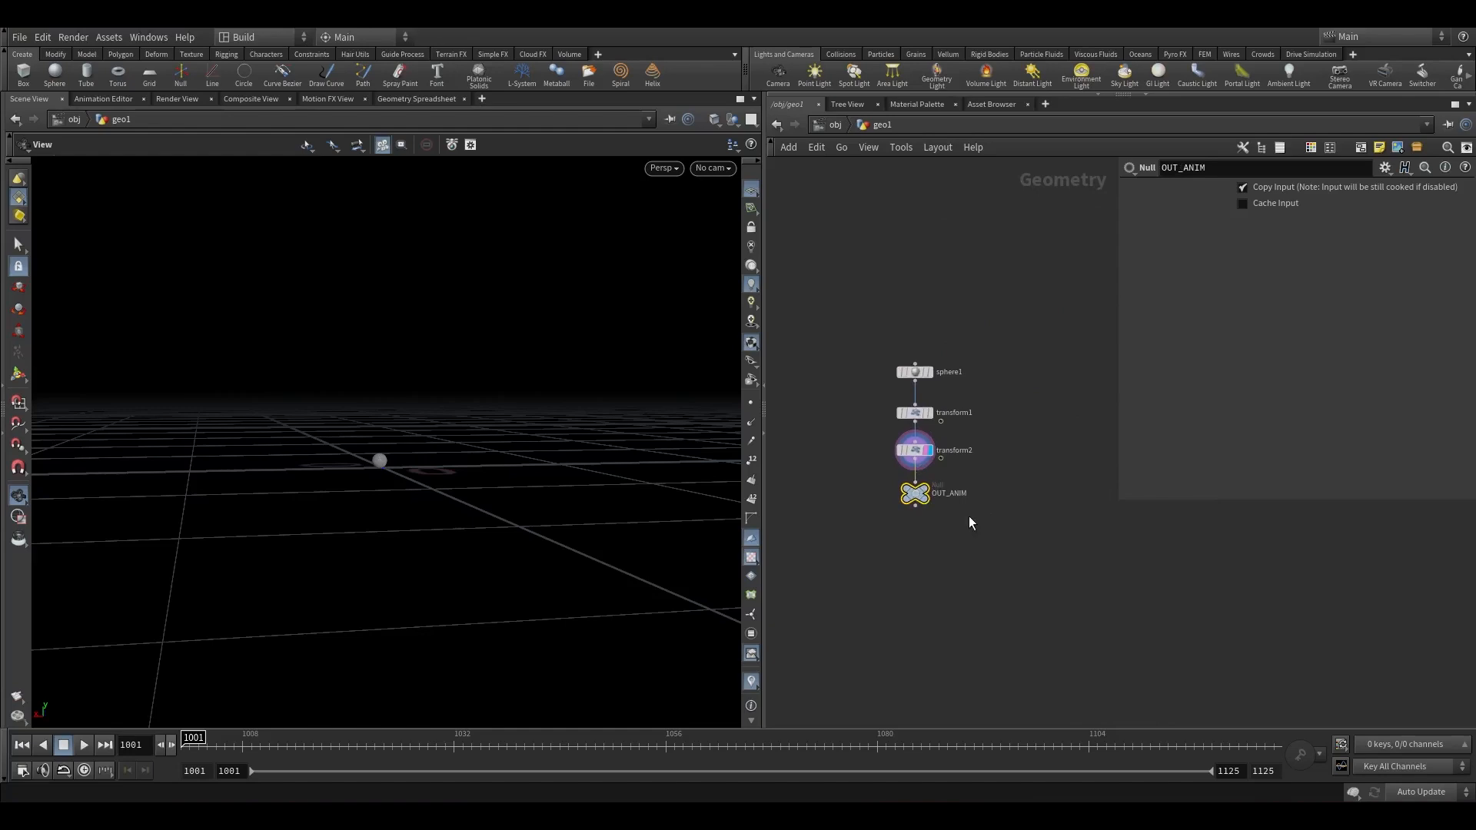
pyautogui.scroll(3, 905, 430)
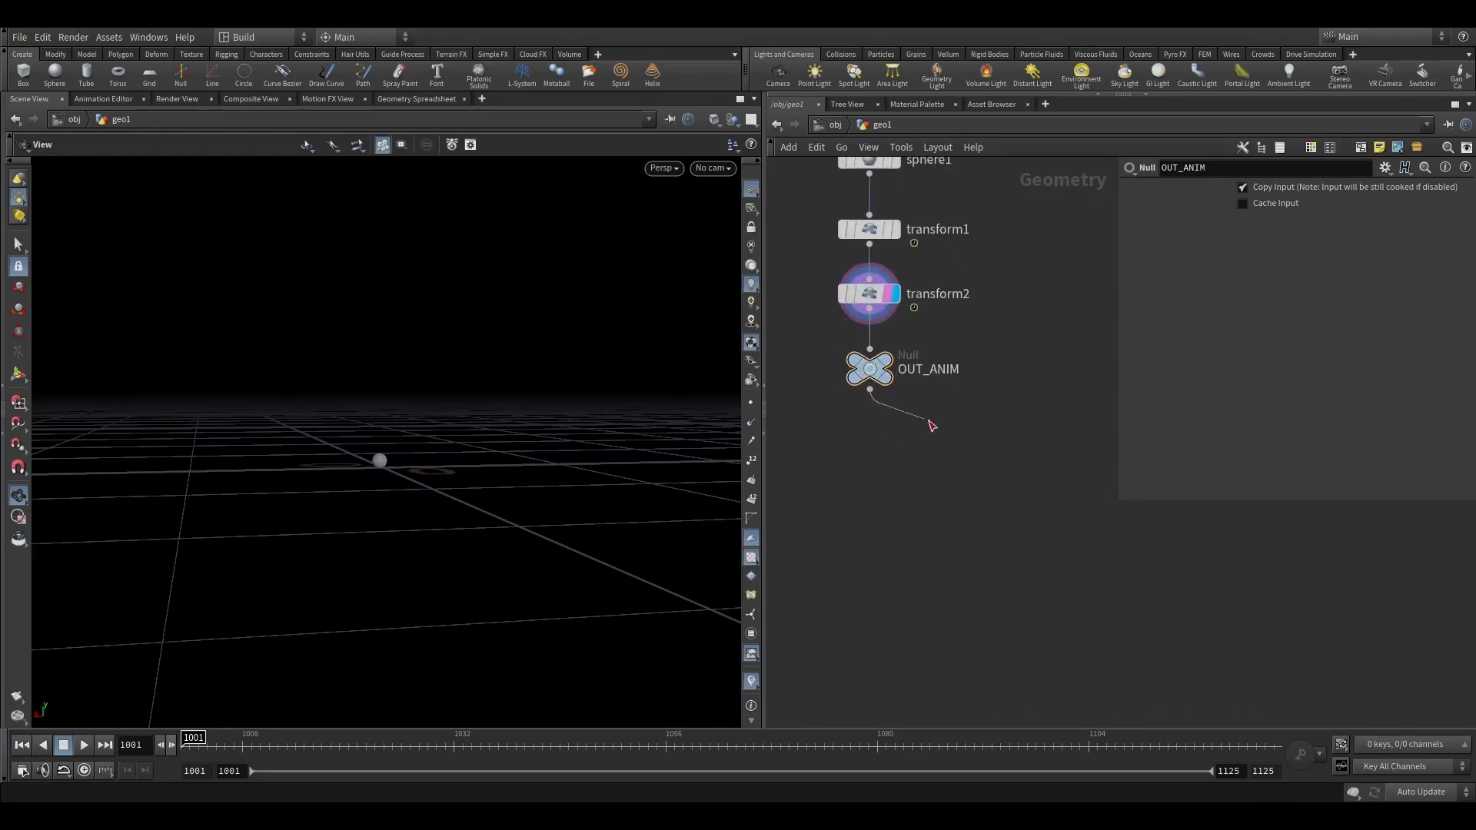
pyautogui.moveTo(931, 425); pyautogui.dragTo(1025, 444)
pyautogui.write('pack')
pyautogui.press('Return')
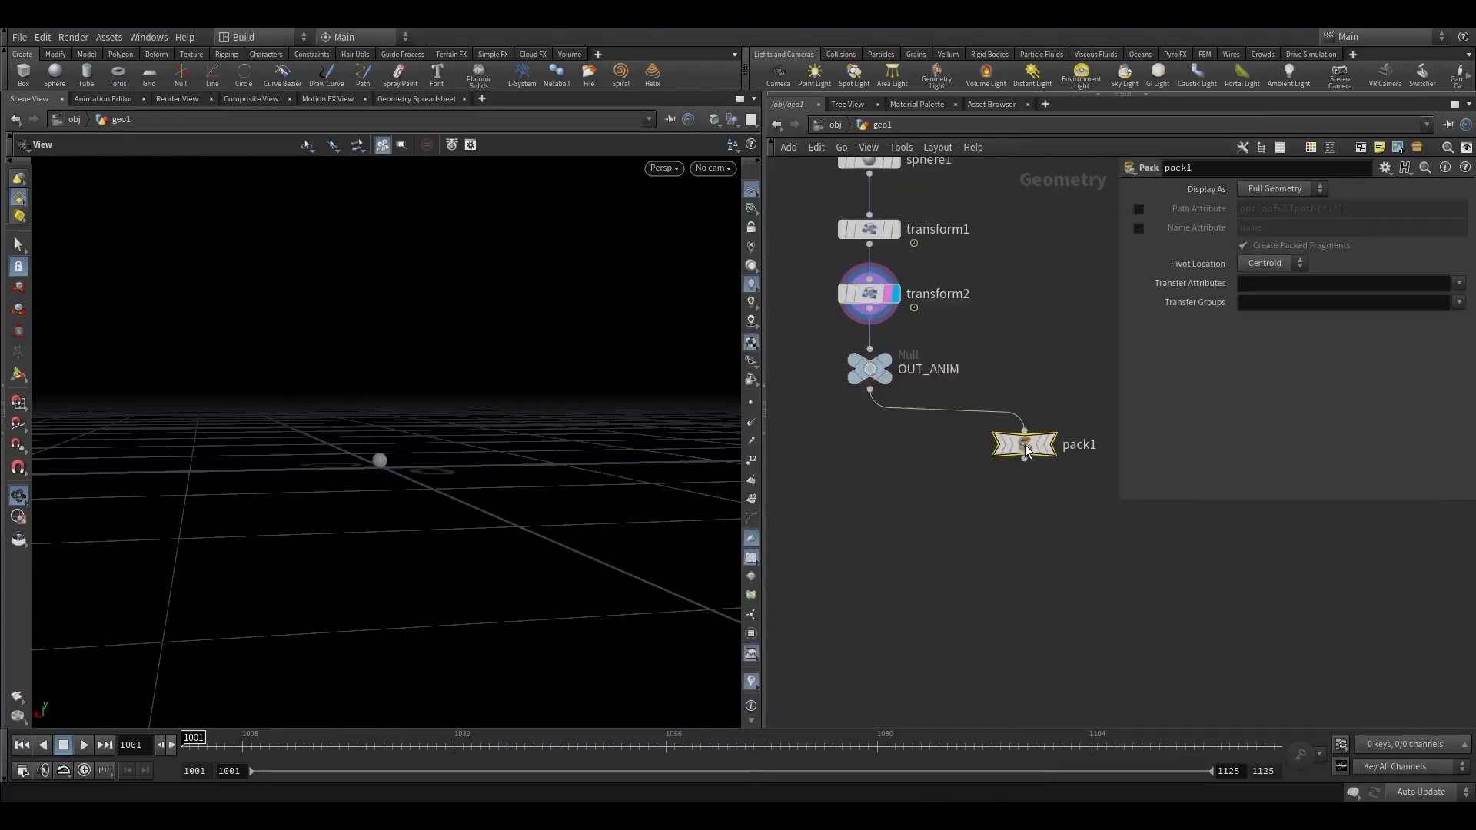
# Enable the Path Attribute option on pack1.
pyautogui.click(1139, 208)
pyautogui.scroll(5, 1023, 444)
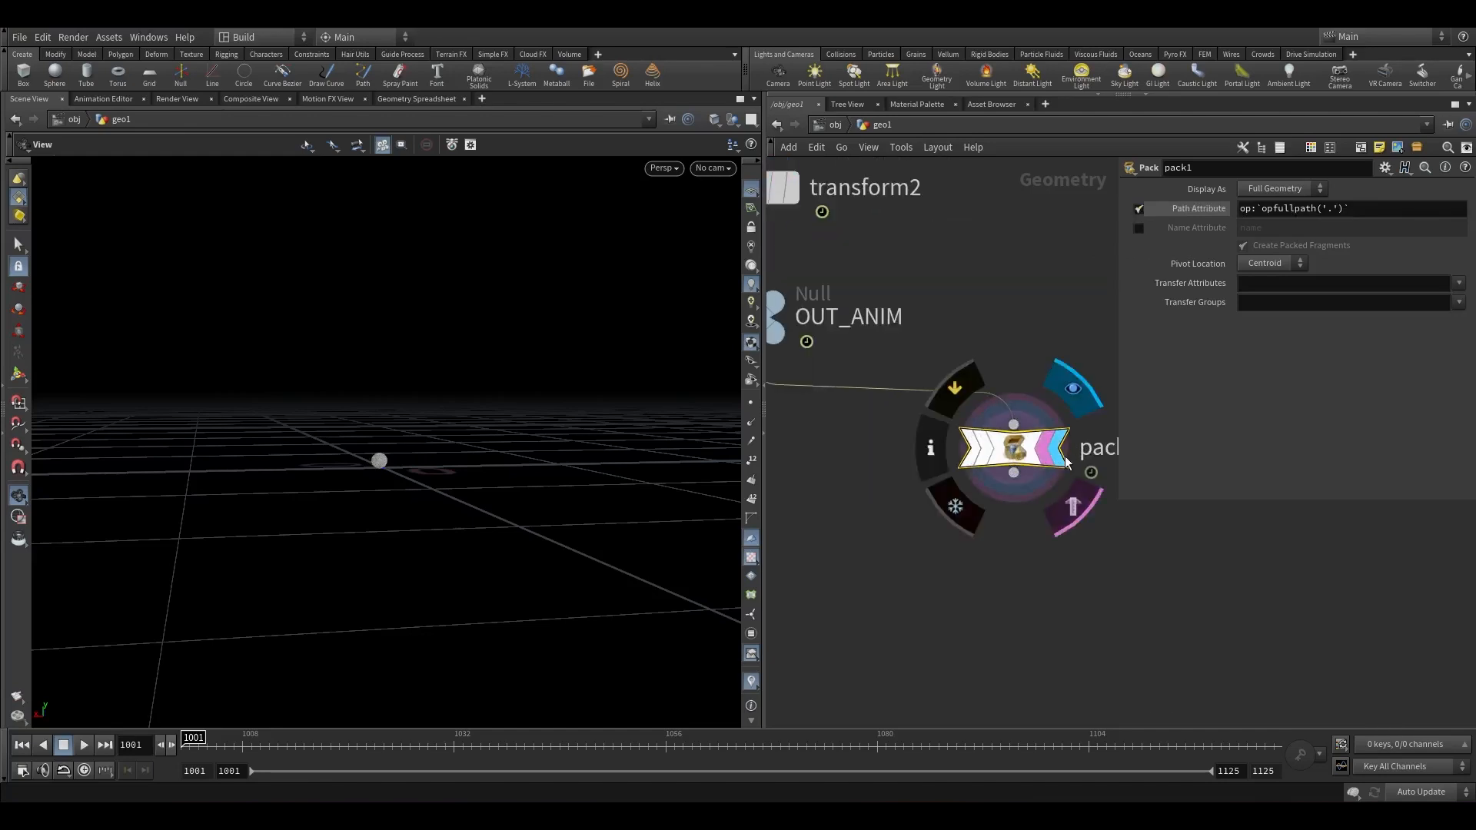
pyautogui.middleClick(999, 445)
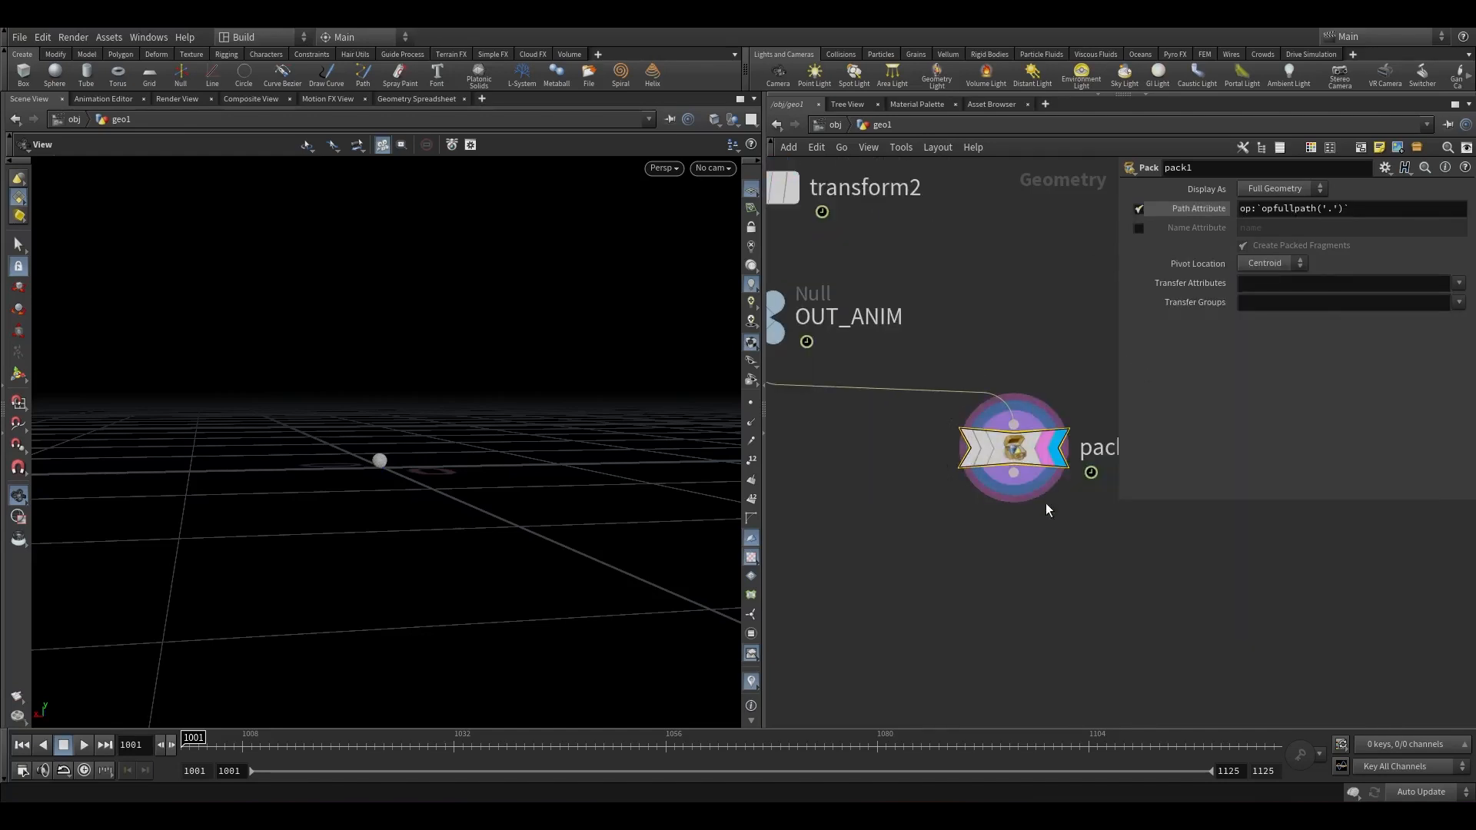
# Append an Add node below pack1 with Delete Geometry But Keep the Points enabled.
pyautogui.scroll(-4, 1030, 491)
pyautogui.scroll(6, 999, 473)
pyautogui.press('Tab')
pyautogui.write('add')
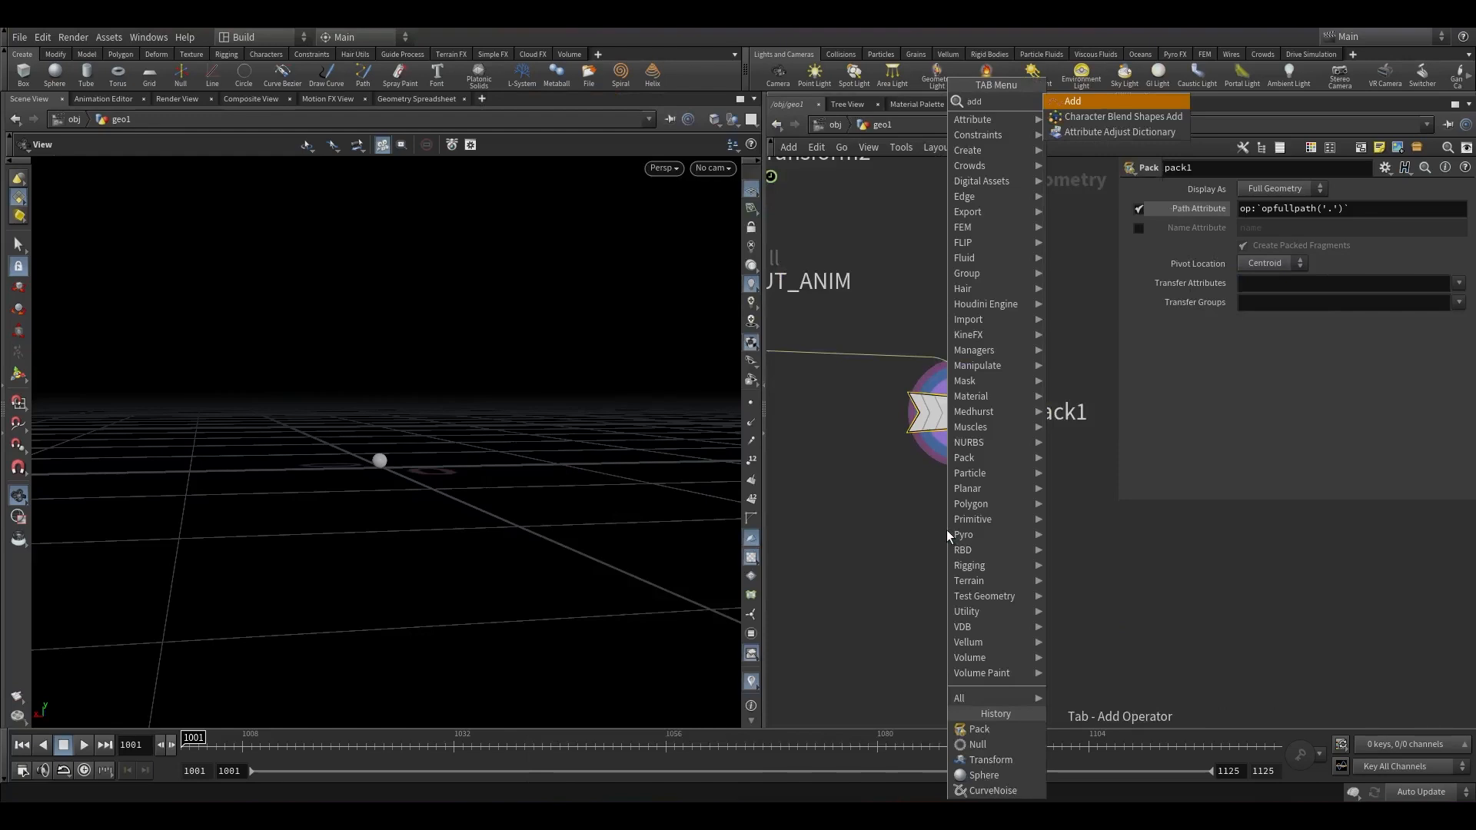
pyautogui.press('Return')
pyautogui.click(947, 531)
pyautogui.click(993, 531)
pyautogui.click(1243, 209)
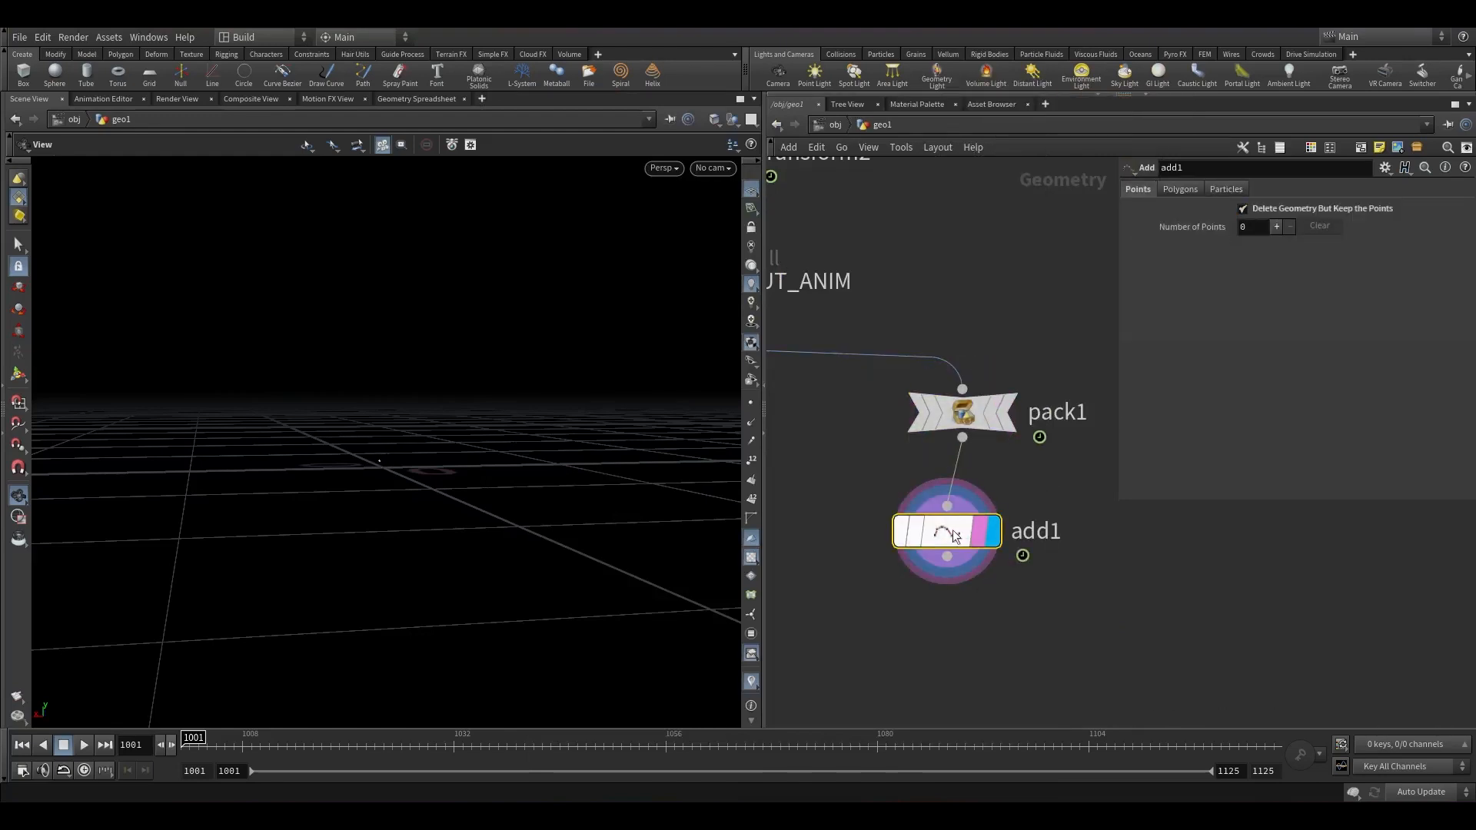
# Append a Solver node below add1.
pyautogui.click(252, 742)
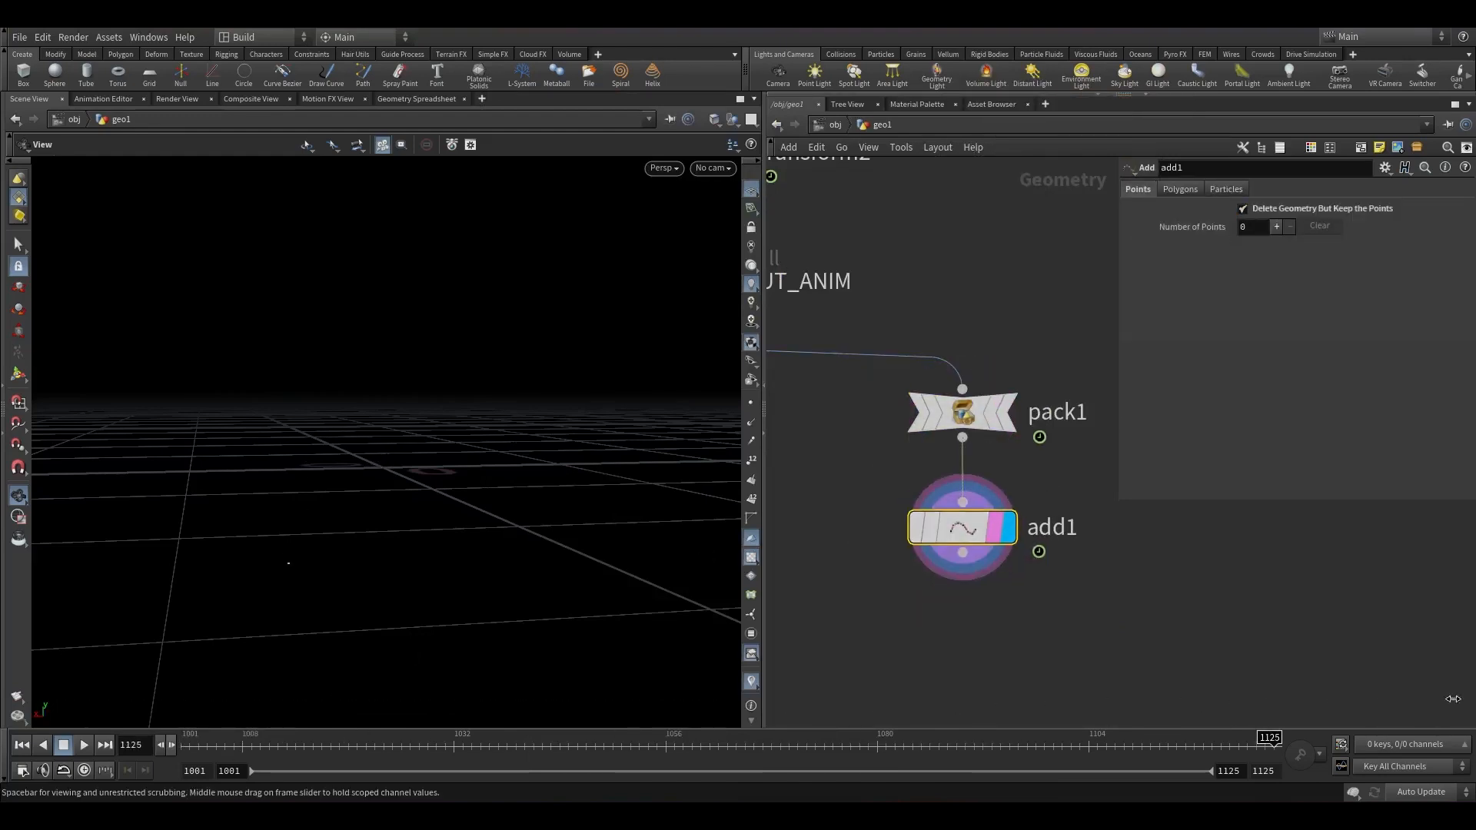
pyautogui.hotkey('ctrl', 'Up')
pyautogui.scroll(-3, 999, 557)
pyautogui.moveTo(1020, 580); pyautogui.dragTo(1008, 407, button='middle')
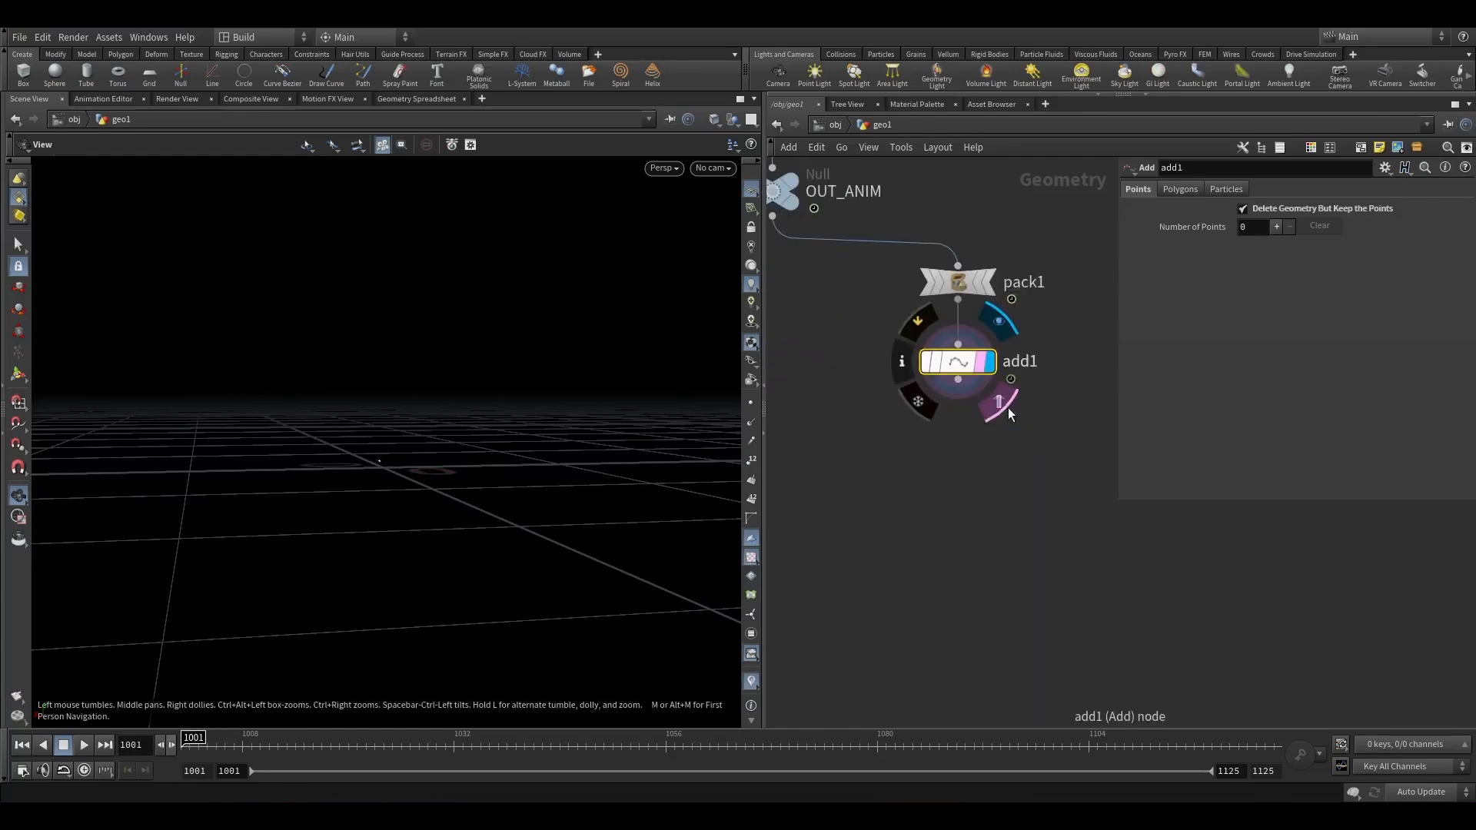
pyautogui.moveTo(958, 381); pyautogui.dragTo(966, 459)
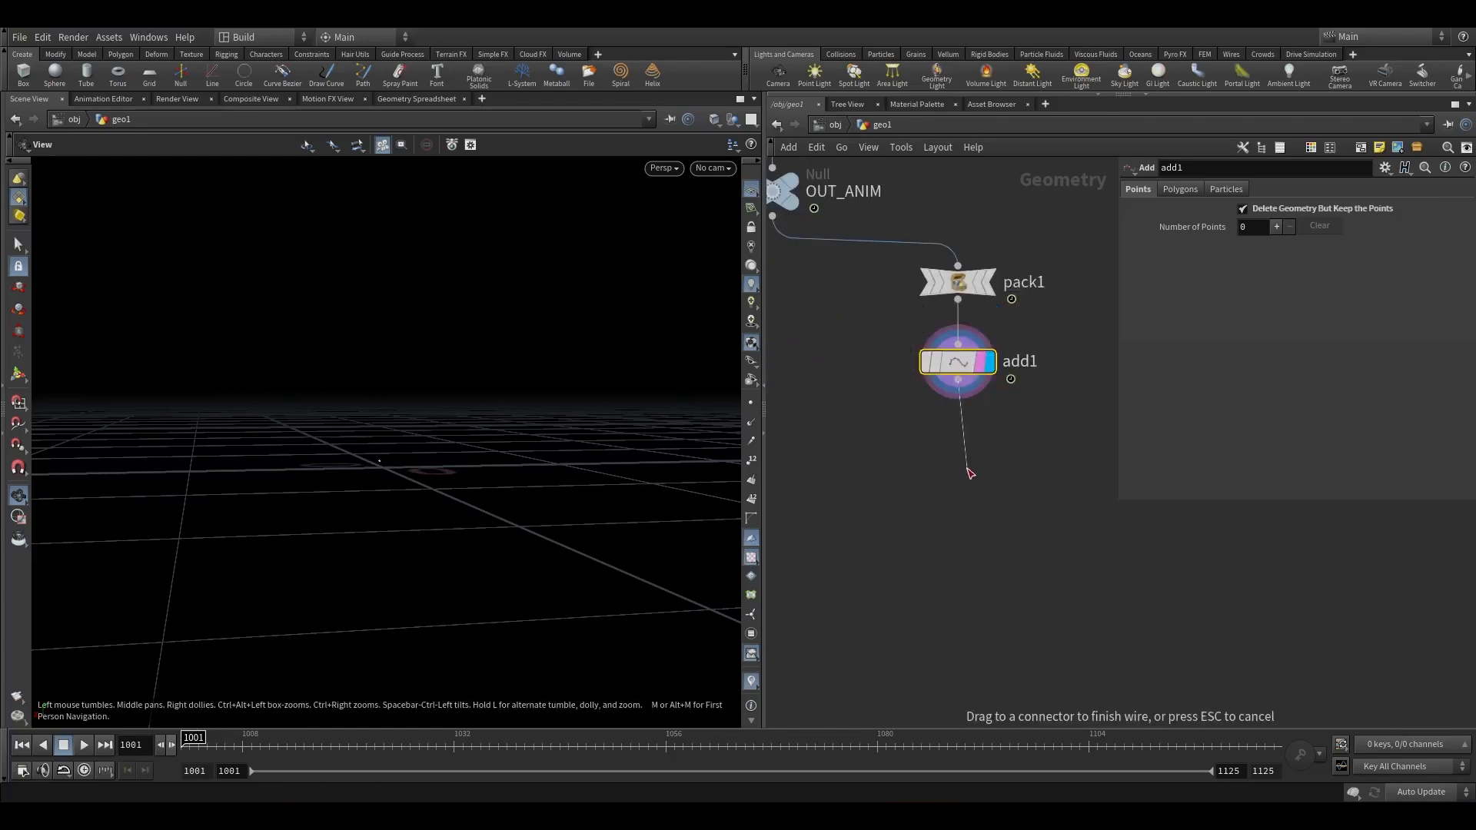
pyautogui.press('Tab')
pyautogui.write('solb')
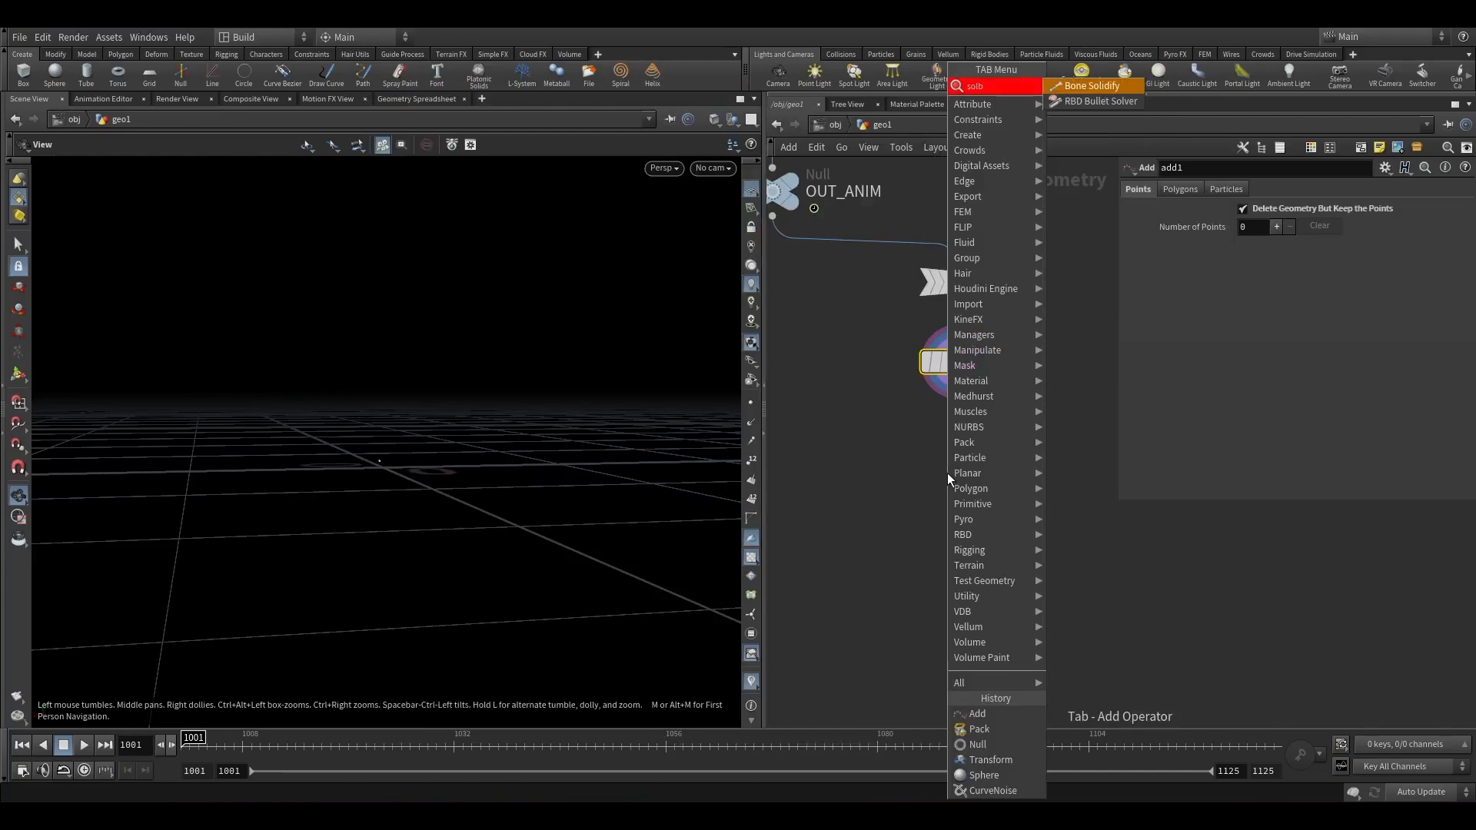
pyautogui.press('BackSpace')
pyautogui.press('Return')
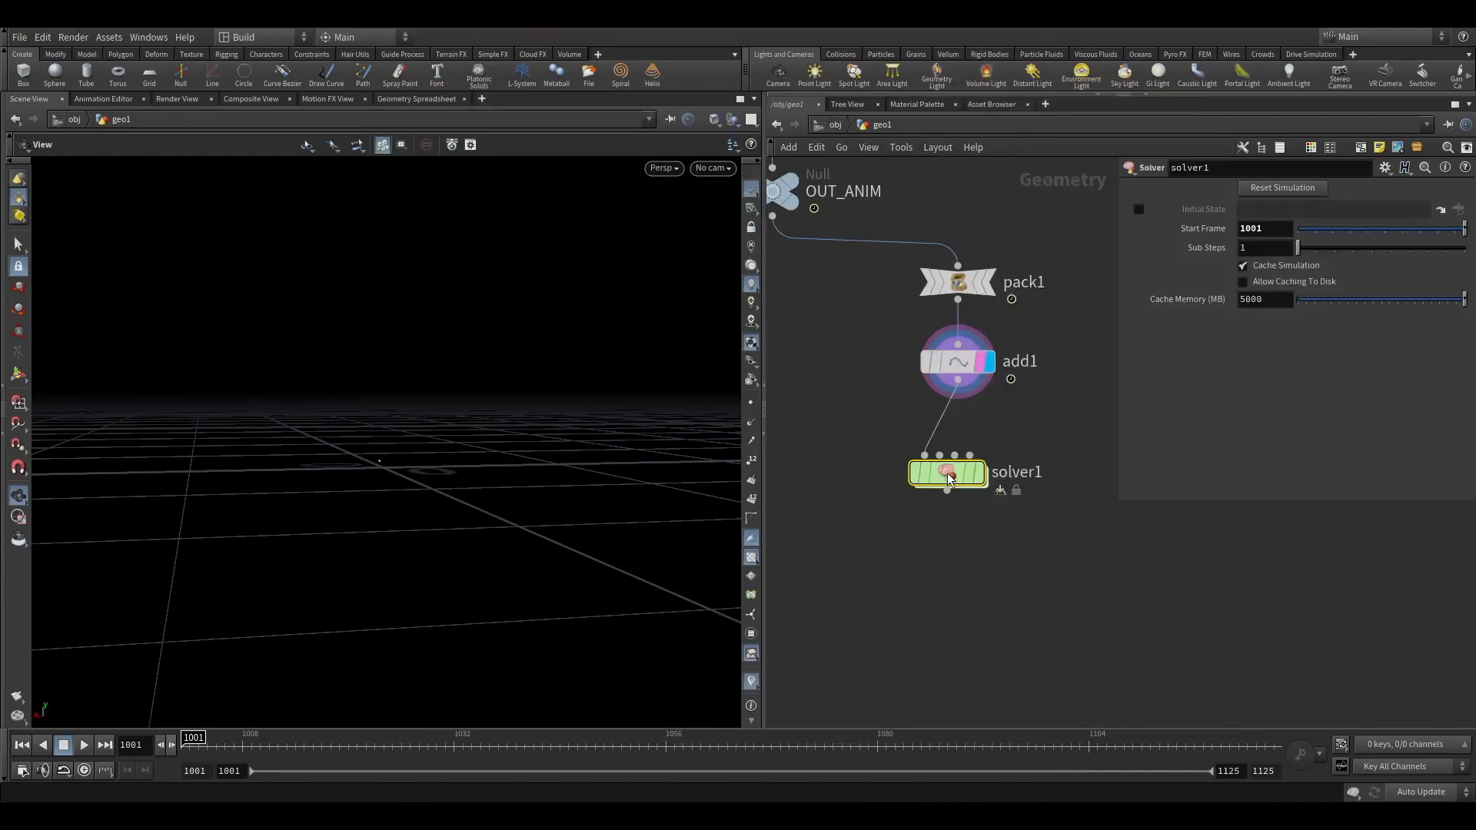
# Open solver1 to inspect its internal network, then return to geo1.
pyautogui.click(980, 473)
pyautogui.moveTo(950, 474); pyautogui.dragTo(950, 458)
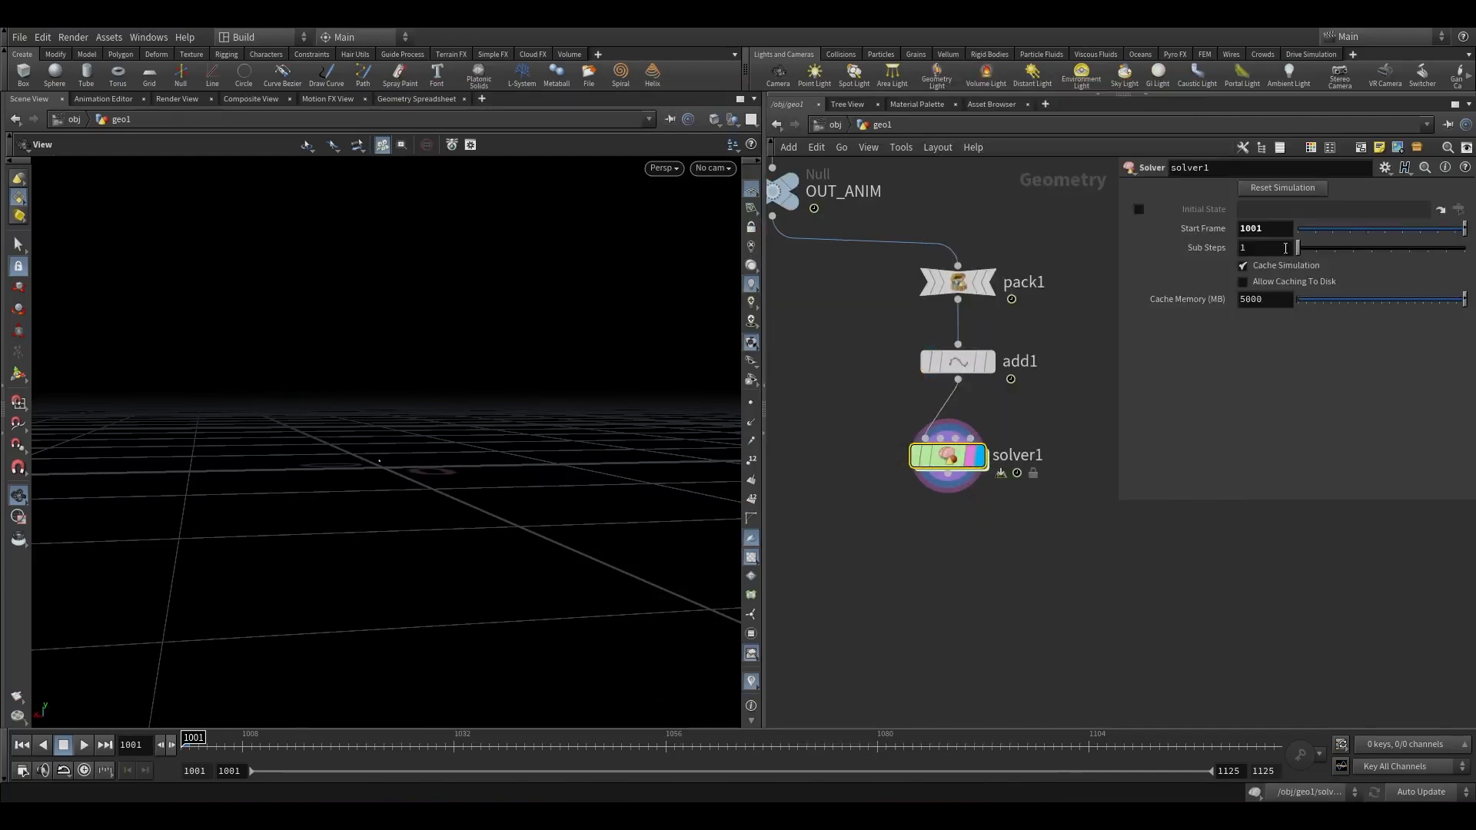
pyautogui.doubleClick(950, 459)
pyautogui.moveTo(875, 505); pyautogui.dragTo(875, 558)
pyautogui.moveTo(837, 347); pyautogui.dragTo(923, 496)
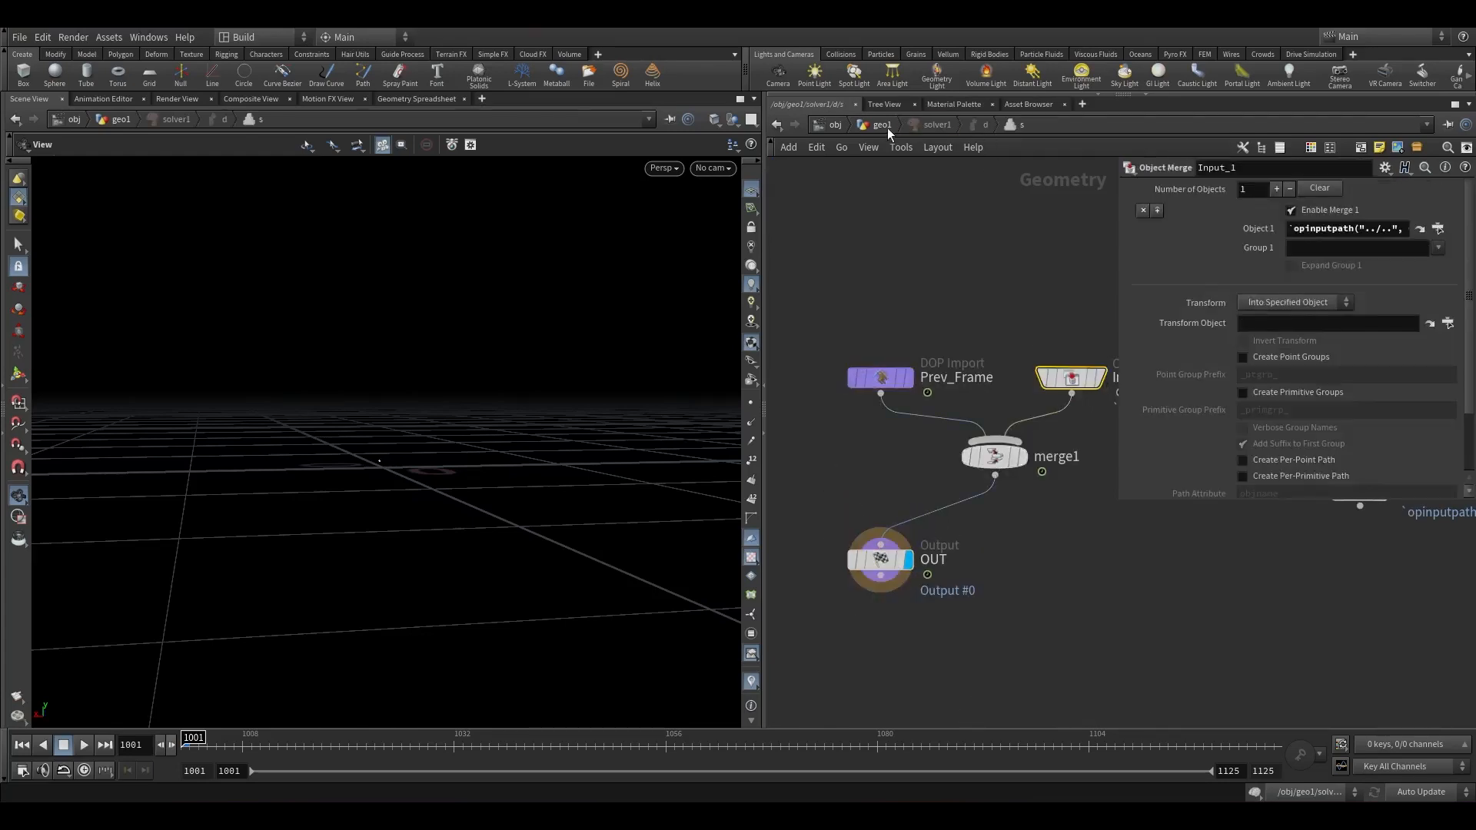
pyautogui.click(883, 126)
# Append a second Add node below solver1.
pyautogui.click(85, 744)
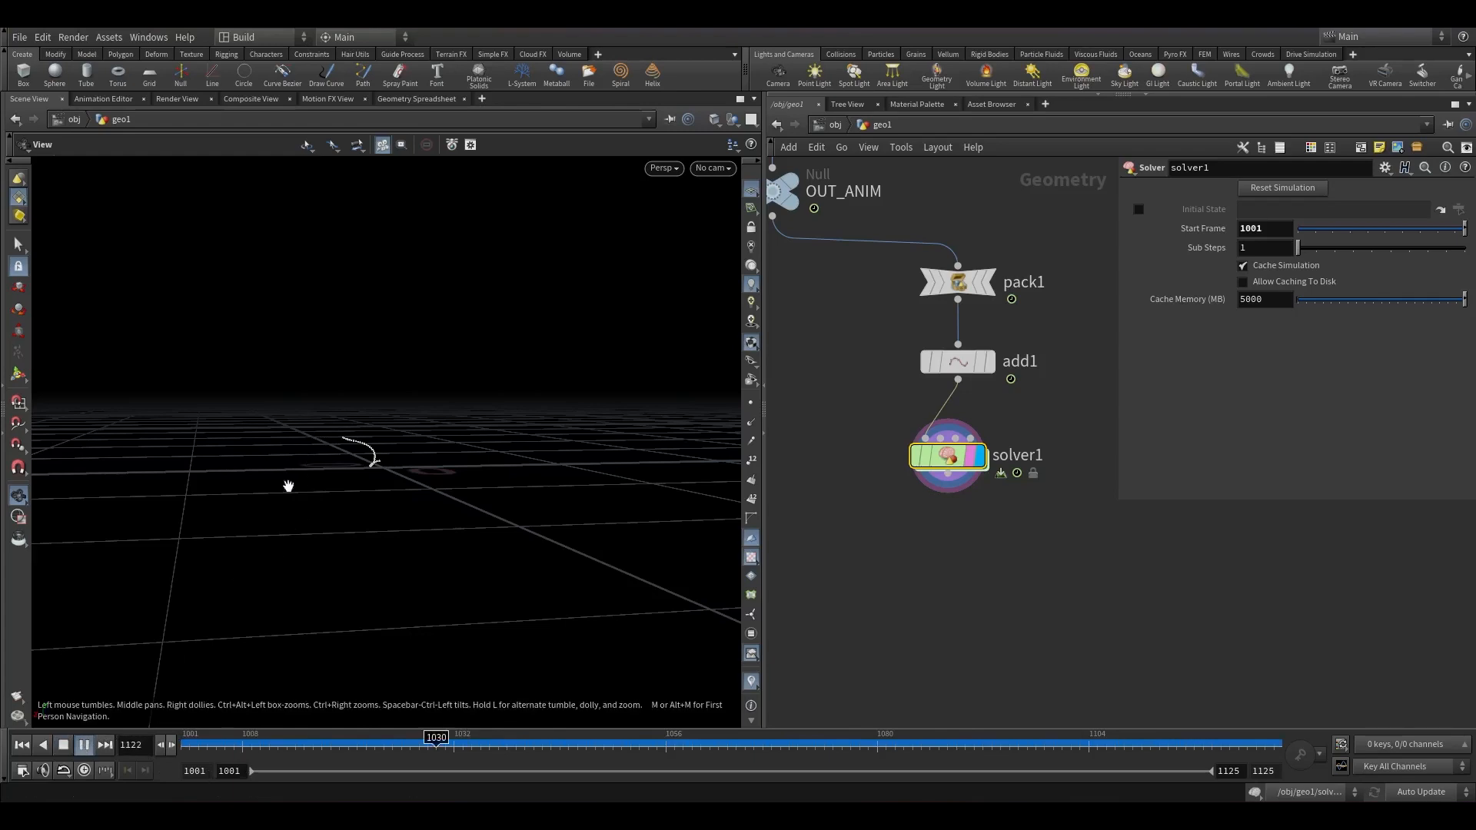
pyautogui.moveTo(184, 751); pyautogui.dragTo(1272, 708)
pyautogui.moveTo(492, 511); pyautogui.dragTo(573, 525)
pyautogui.scroll(3, 922, 494)
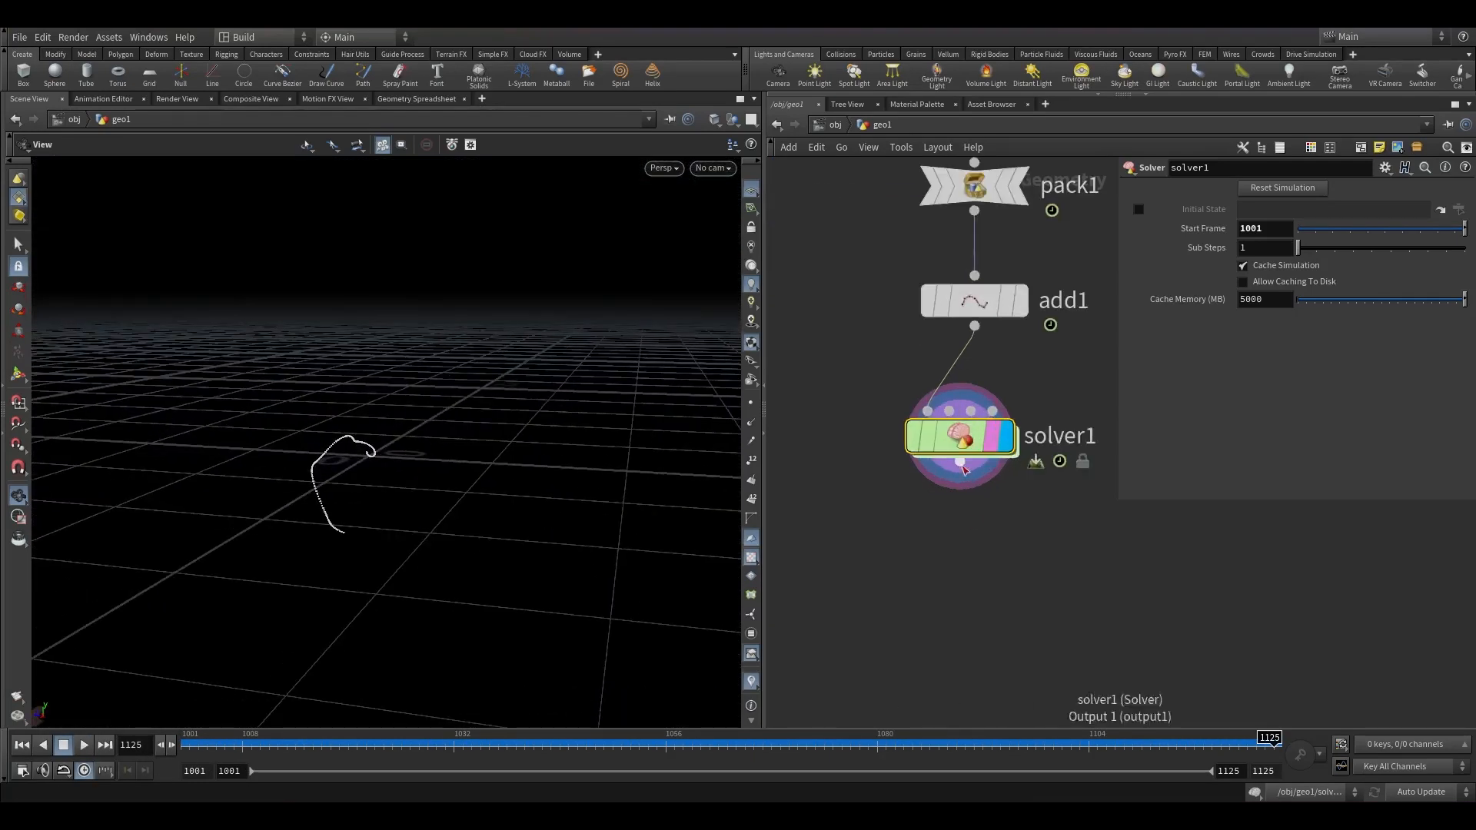
pyautogui.click(960, 462)
pyautogui.press('Tab')
pyautogui.write('add')
pyautogui.press('Return')
pyautogui.click(972, 541)
pyautogui.moveTo(974, 539); pyautogui.dragTo(952, 549)
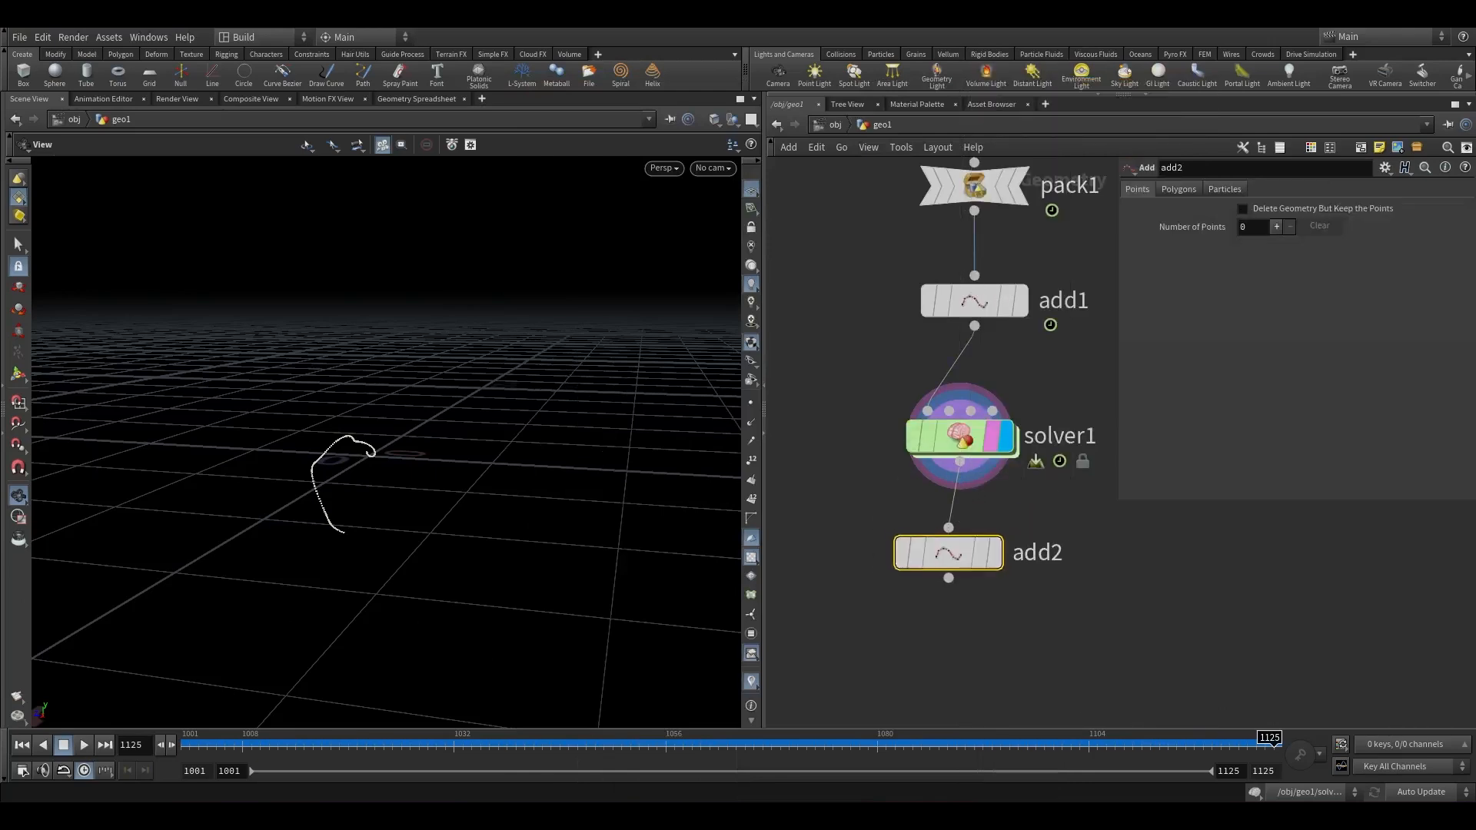
# Connect add2's points into a polygon using its Polygons By Group option with all points.
pyautogui.click(1178, 189)
pyautogui.click(997, 555)
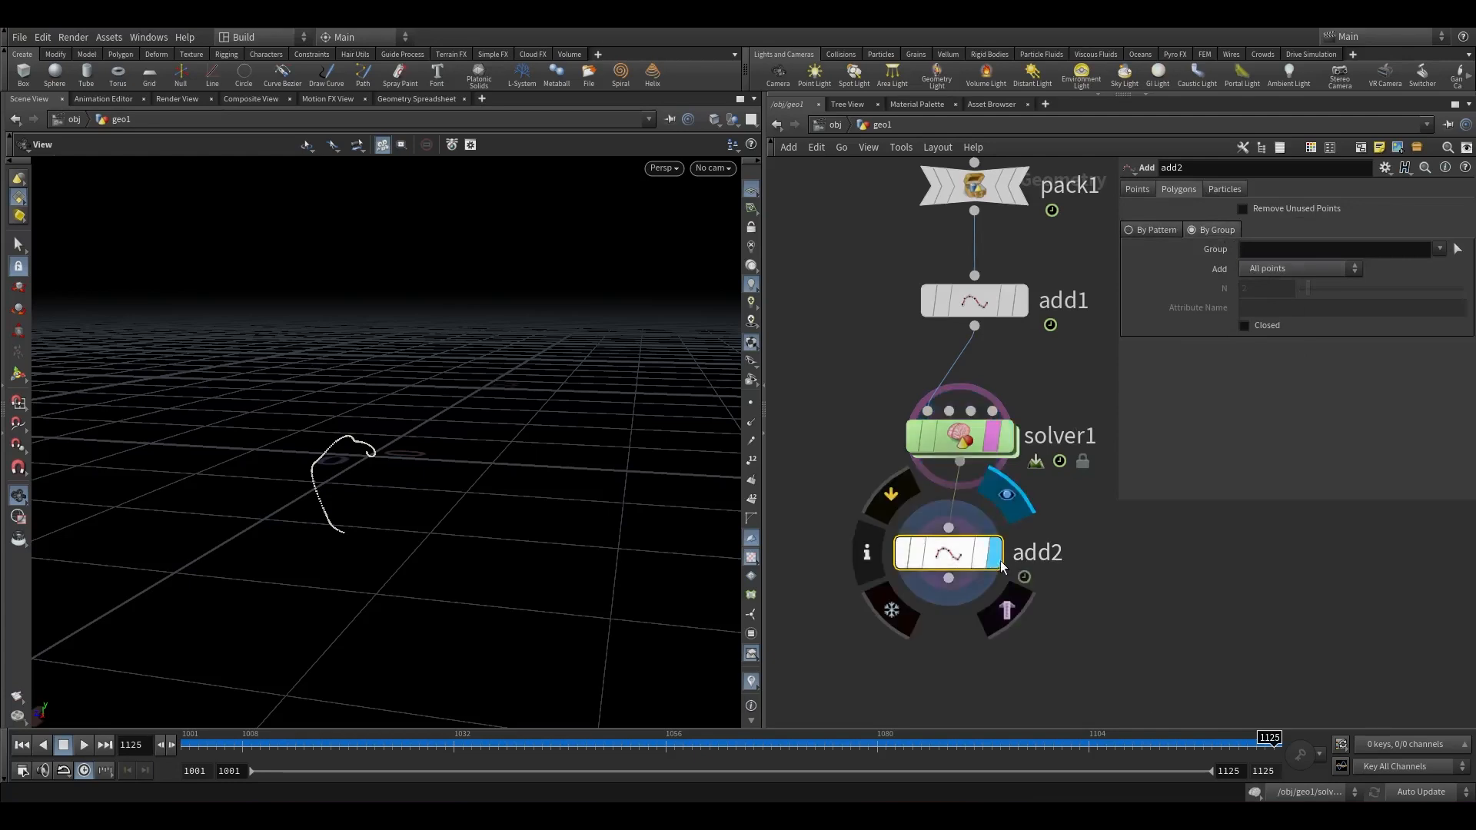
pyautogui.moveTo(492, 535); pyautogui.dragTo(806, 249, button='right')
pyautogui.moveTo(703, 300); pyautogui.dragTo(384, 538, button='right')
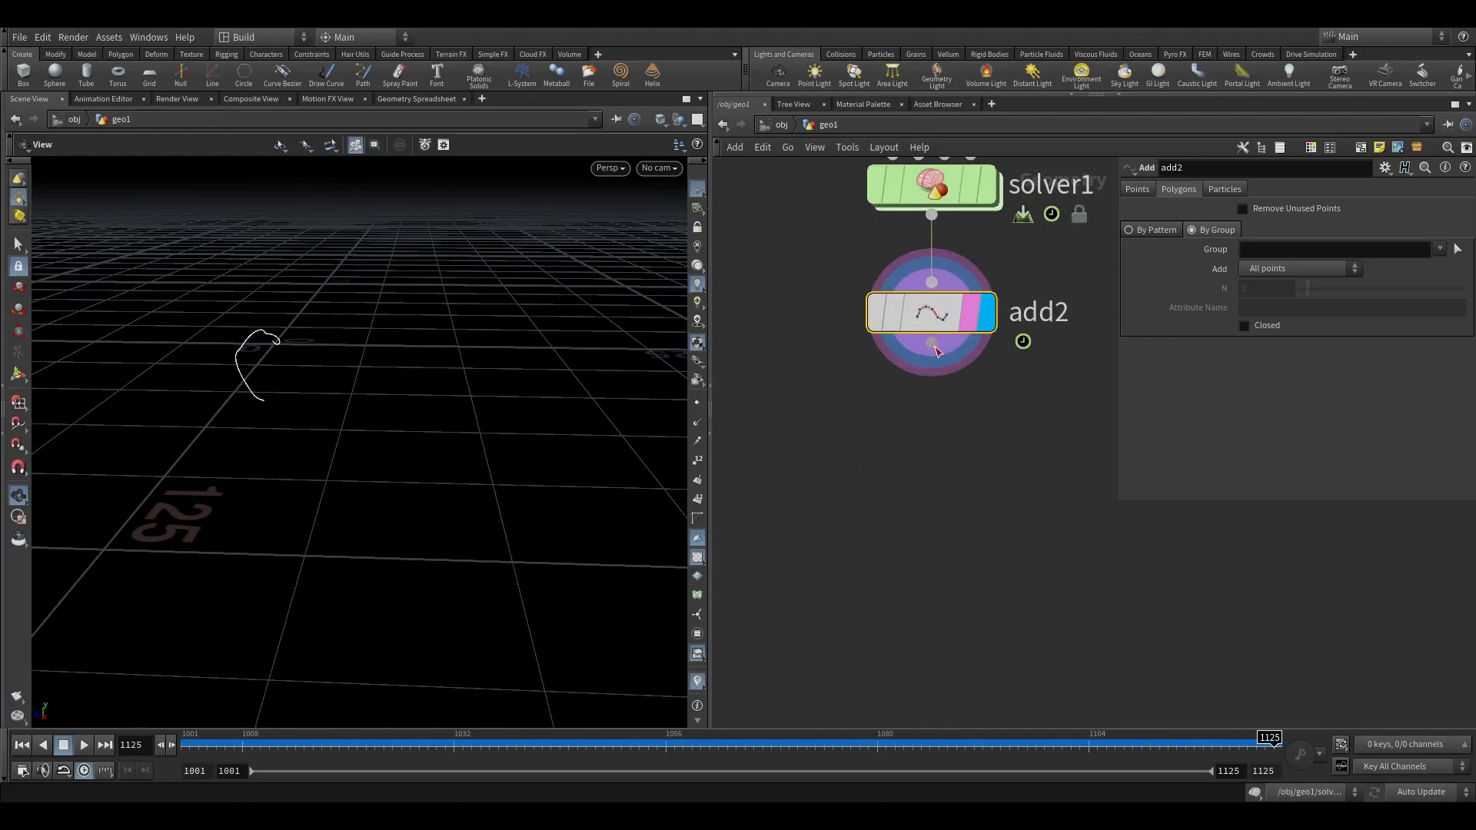
# Append a Time Shift node below add2 and set its frame to $FEND.
pyautogui.press('Tab')
pyautogui.write('times')
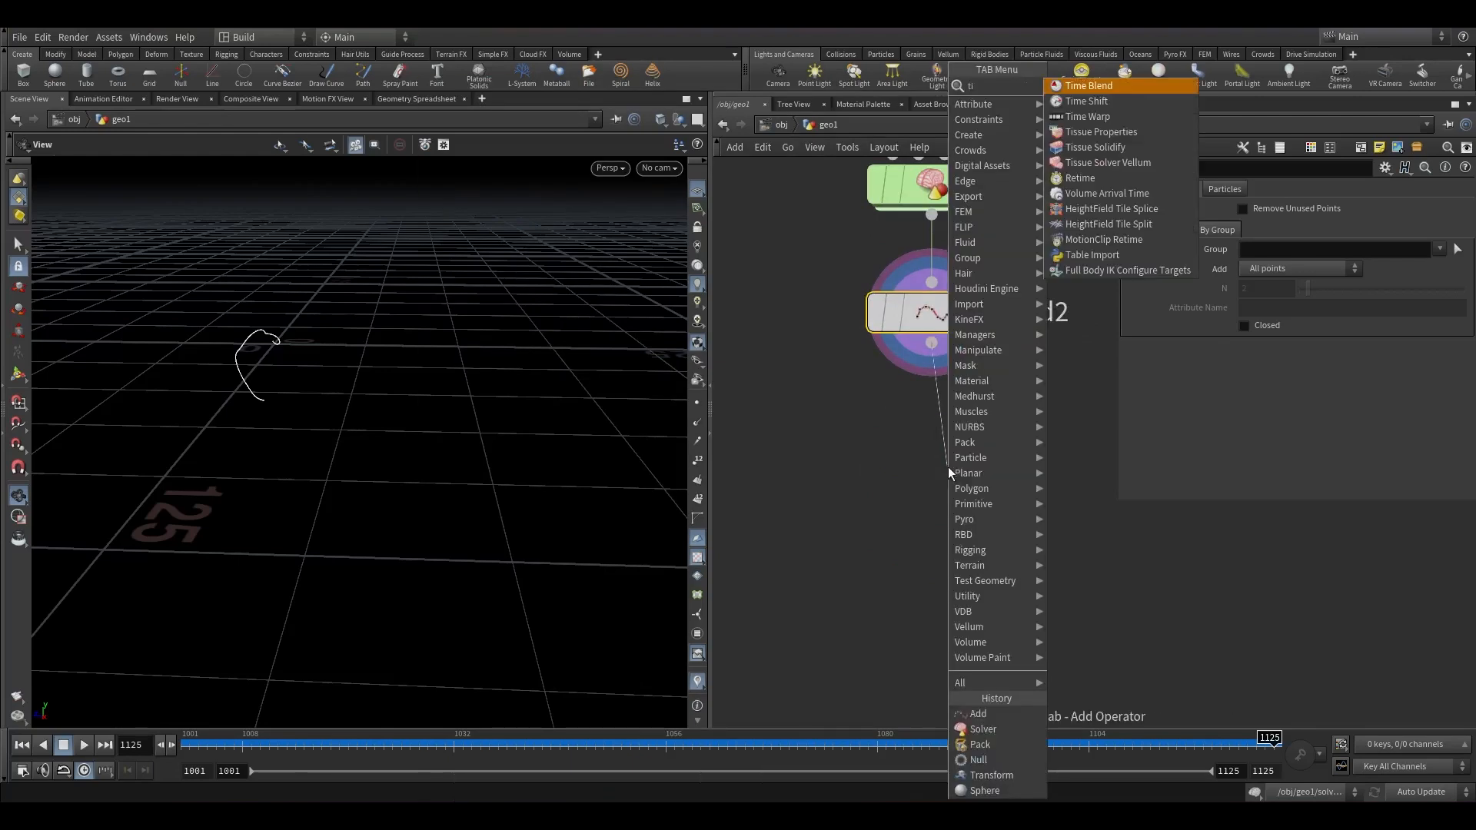
pyautogui.press('Return')
pyautogui.press('Return')
pyautogui.click(948, 468)
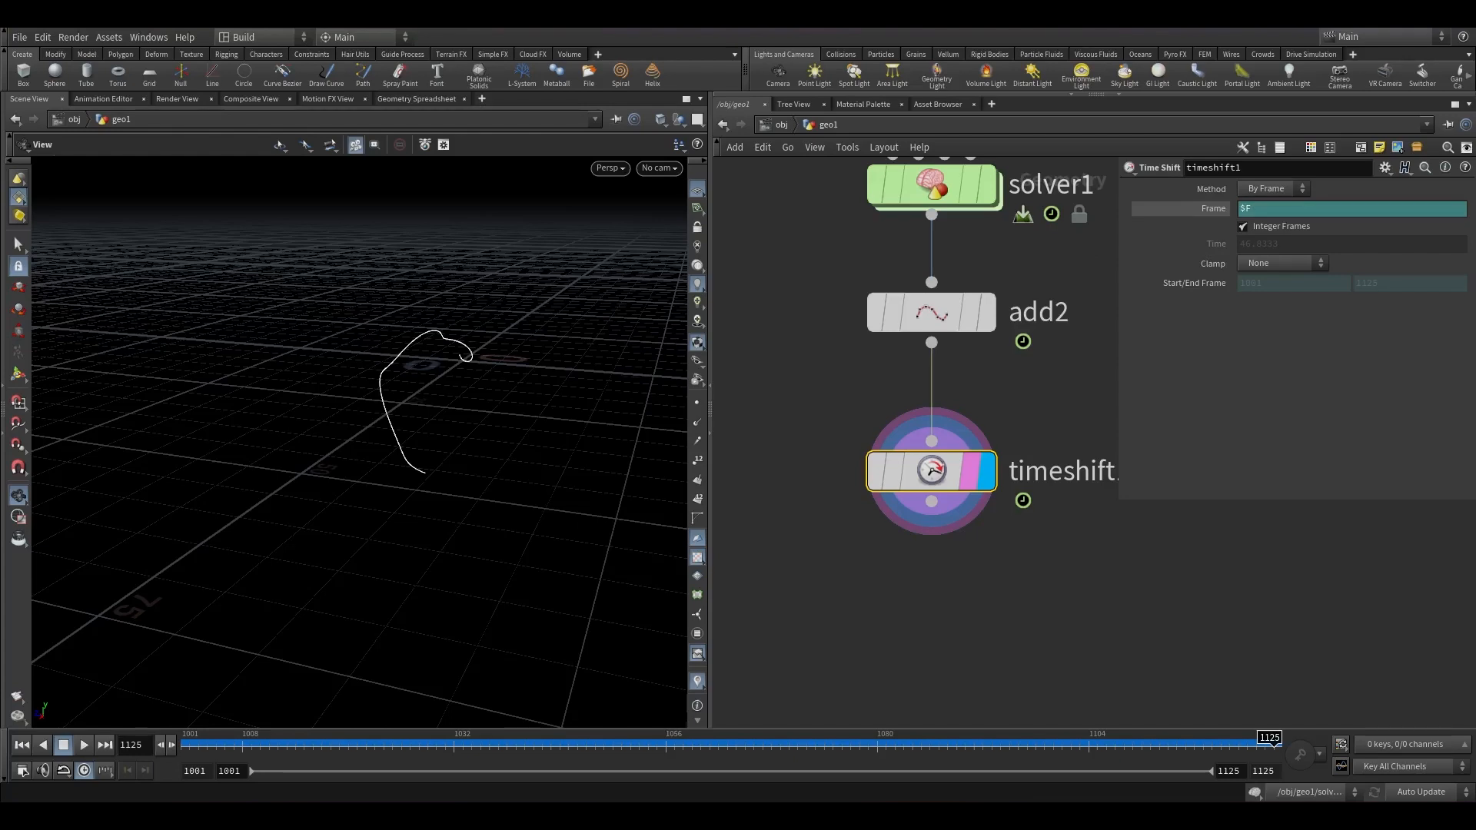
pyautogui.click(1282, 211)
pyautogui.write('$FEND')
# Append a Resample node and set its segment length to 0.77.
pyautogui.press('Tab')
pyautogui.write('resample')
pyautogui.press('Return')
pyautogui.scroll(2, 905, 559)
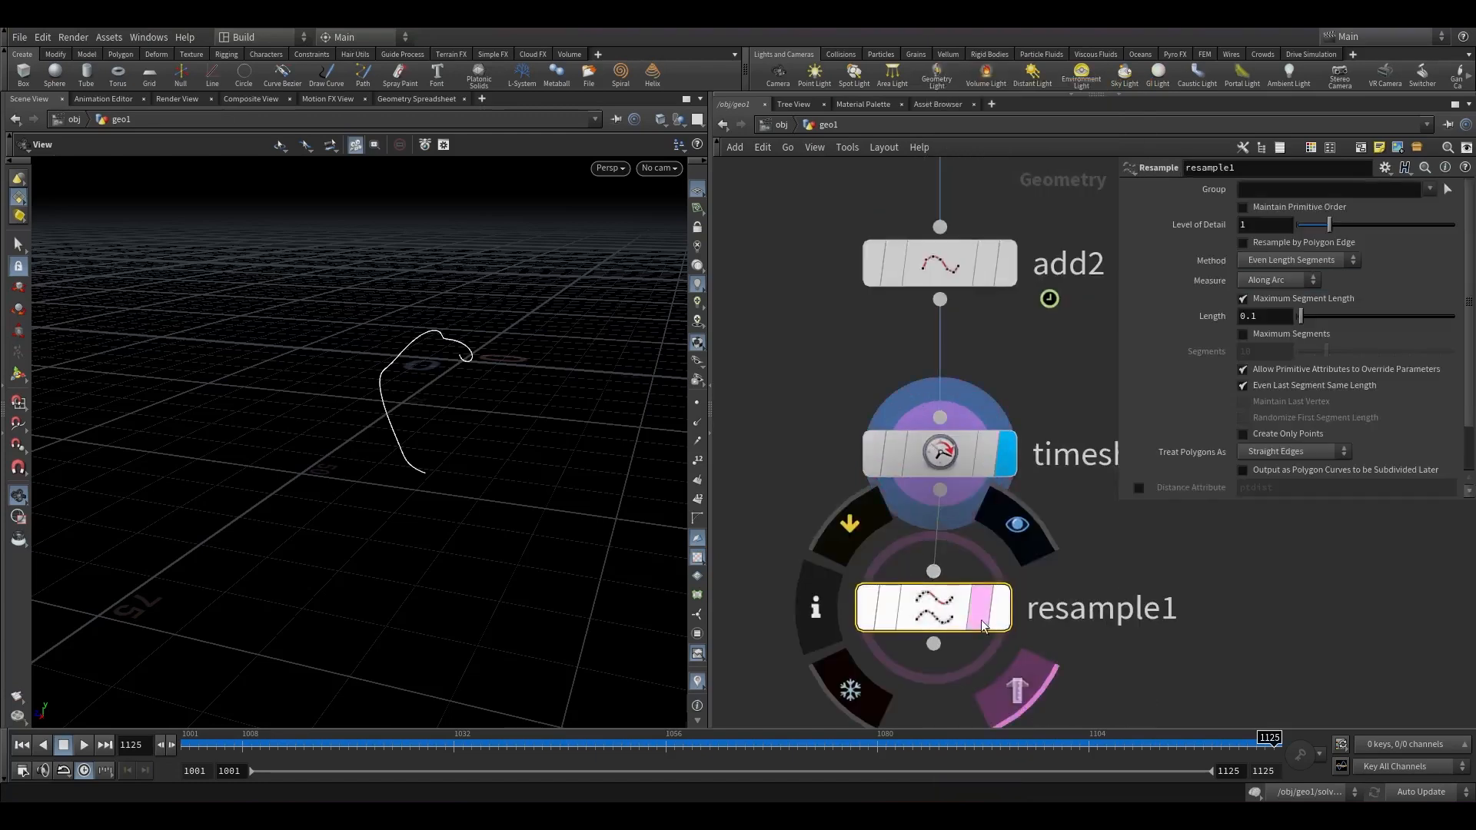
pyautogui.click(999, 607)
pyautogui.moveTo(547, 481); pyautogui.dragTo(449, 338)
pyautogui.moveTo(892, 607); pyautogui.dragTo(898, 607)
pyautogui.write('77')
pyautogui.press('Return')
# Inspect the resampled trail in the viewport at a different frame of the timeline.
pyautogui.moveTo(385, 379); pyautogui.dragTo(453, 447)
pyautogui.click(694, 404)
pyautogui.moveTo(587, 466); pyautogui.dragTo(535, 440)
pyautogui.click(878, 535)
pyautogui.click(878, 535)
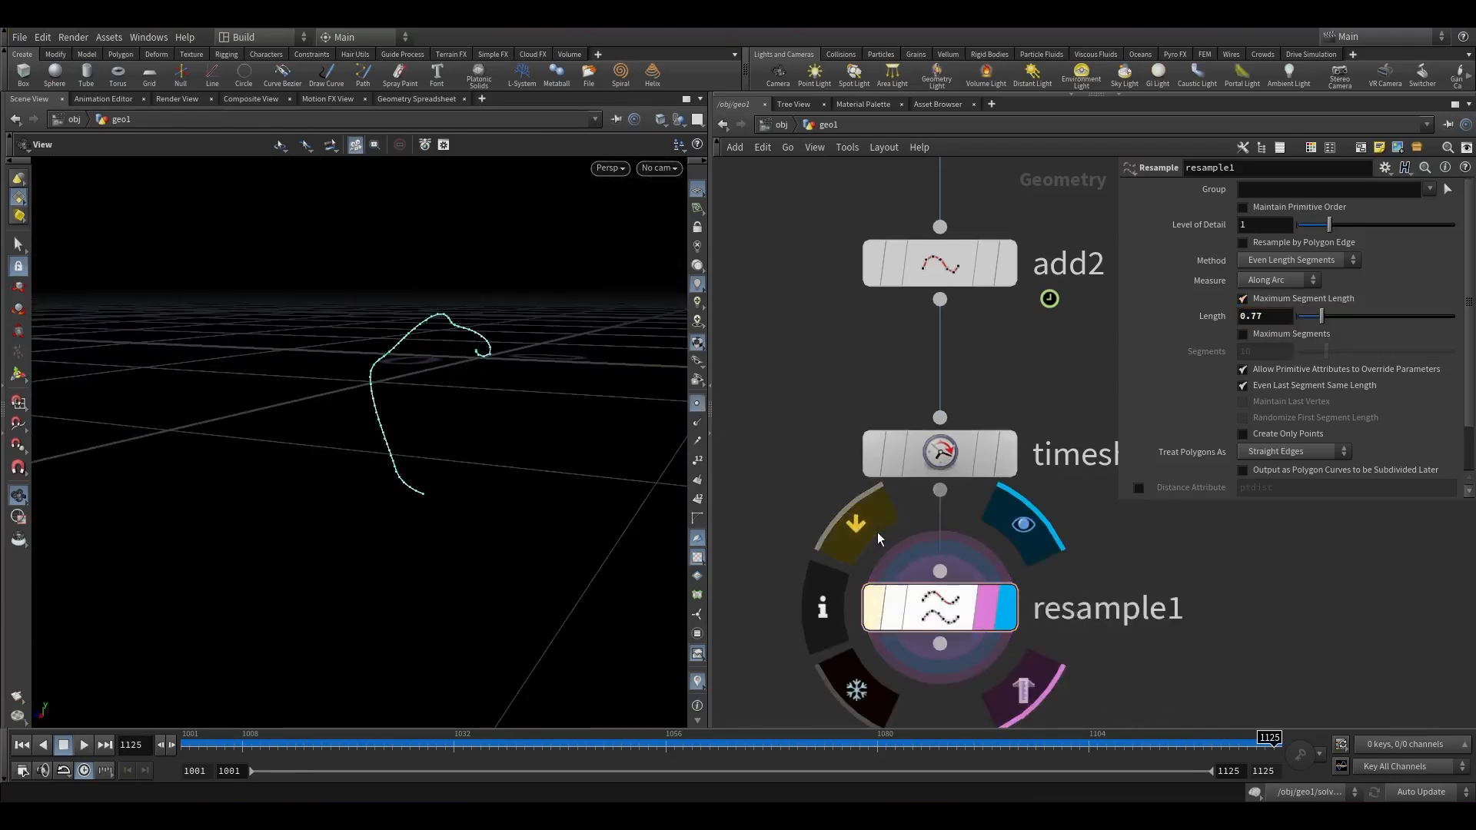
pyautogui.click(980, 735)
pyautogui.moveTo(1145, 623); pyautogui.dragTo(1103, 464, button='middle')
# Append a Smooth node below resample1 and make it the displayed node.
pyautogui.click(897, 486)
pyautogui.press('Tab')
pyautogui.write('smooth')
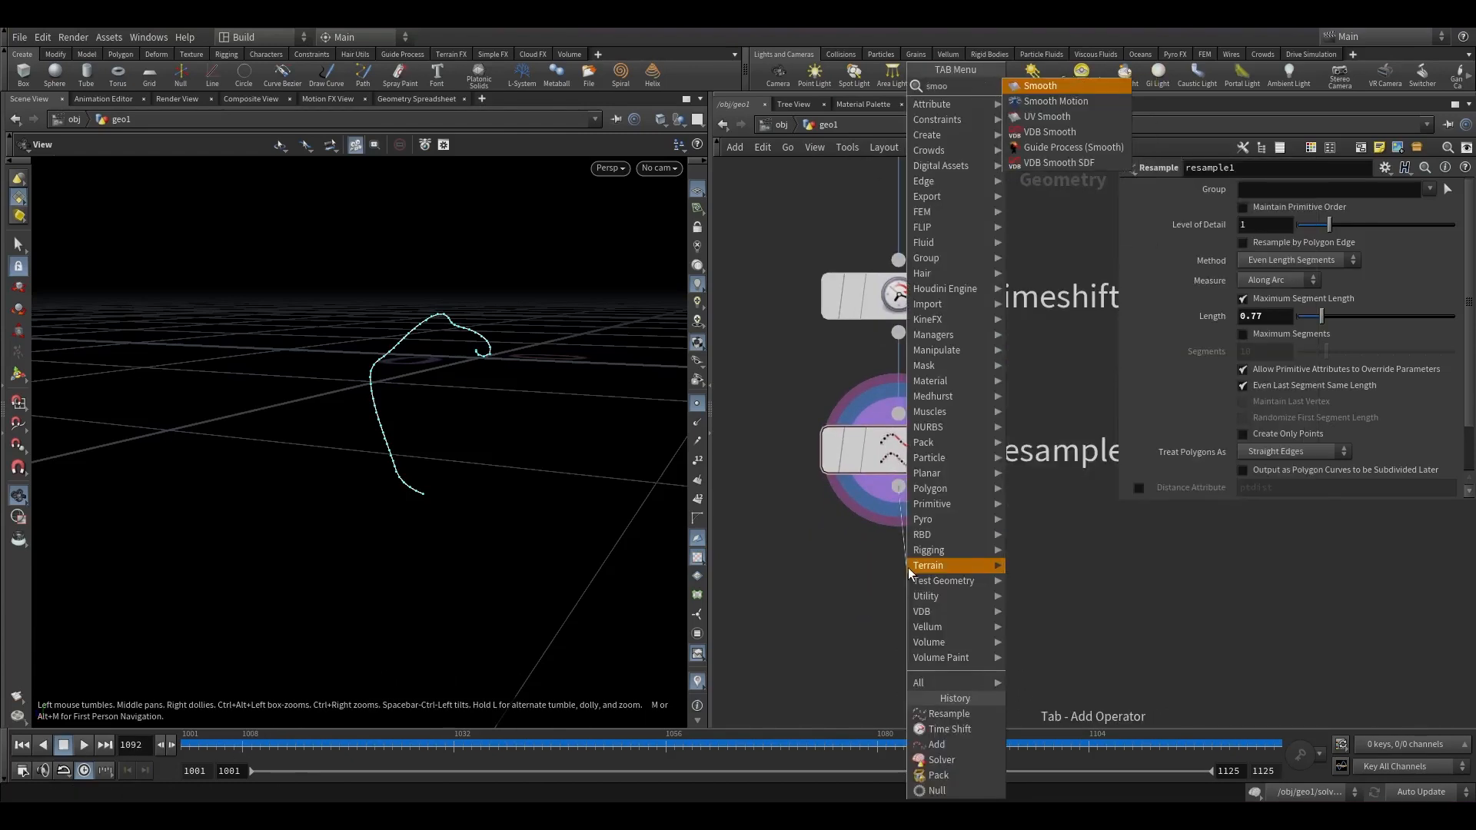
pyautogui.press('Return')
pyautogui.click(951, 605)
pyautogui.click(973, 605)
pyautogui.moveTo(571, 304)
pyautogui.mouseDown()
pyautogui.moveTo(487, 340)
pyautogui.moveTo(511, 356)
pyautogui.moveTo(572, 319)
pyautogui.mouseUp()
pyautogui.moveTo(891, 601)
pyautogui.click(821, 531)
pyautogui.click(821, 530)
pyautogui.scroll(-3, 960, 505)
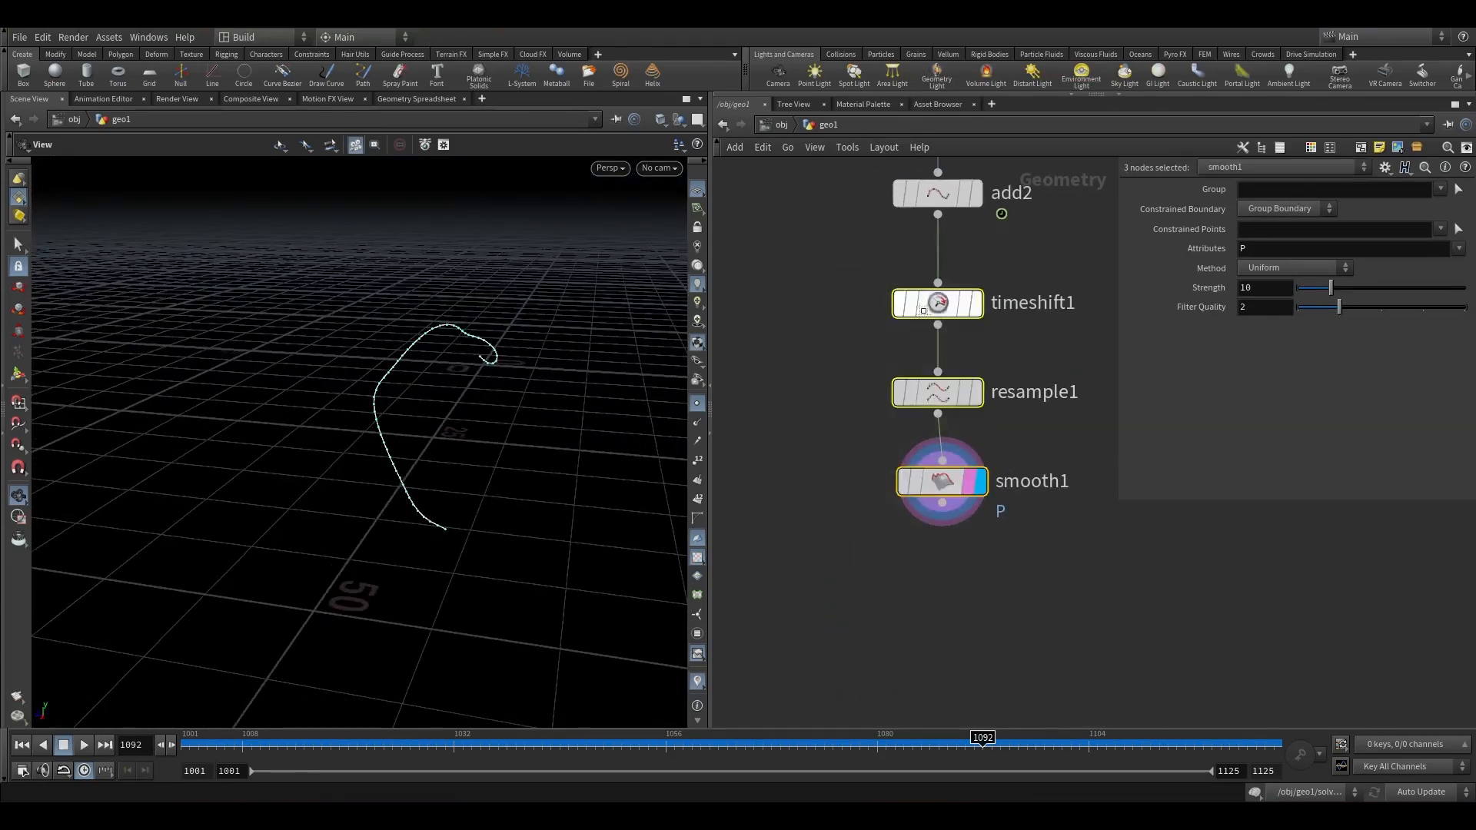
pyautogui.scroll(-1, 1023, 584)
# Add a new Sphere node beside the chain, display it and set its radius to 1.
pyautogui.press('Tab')
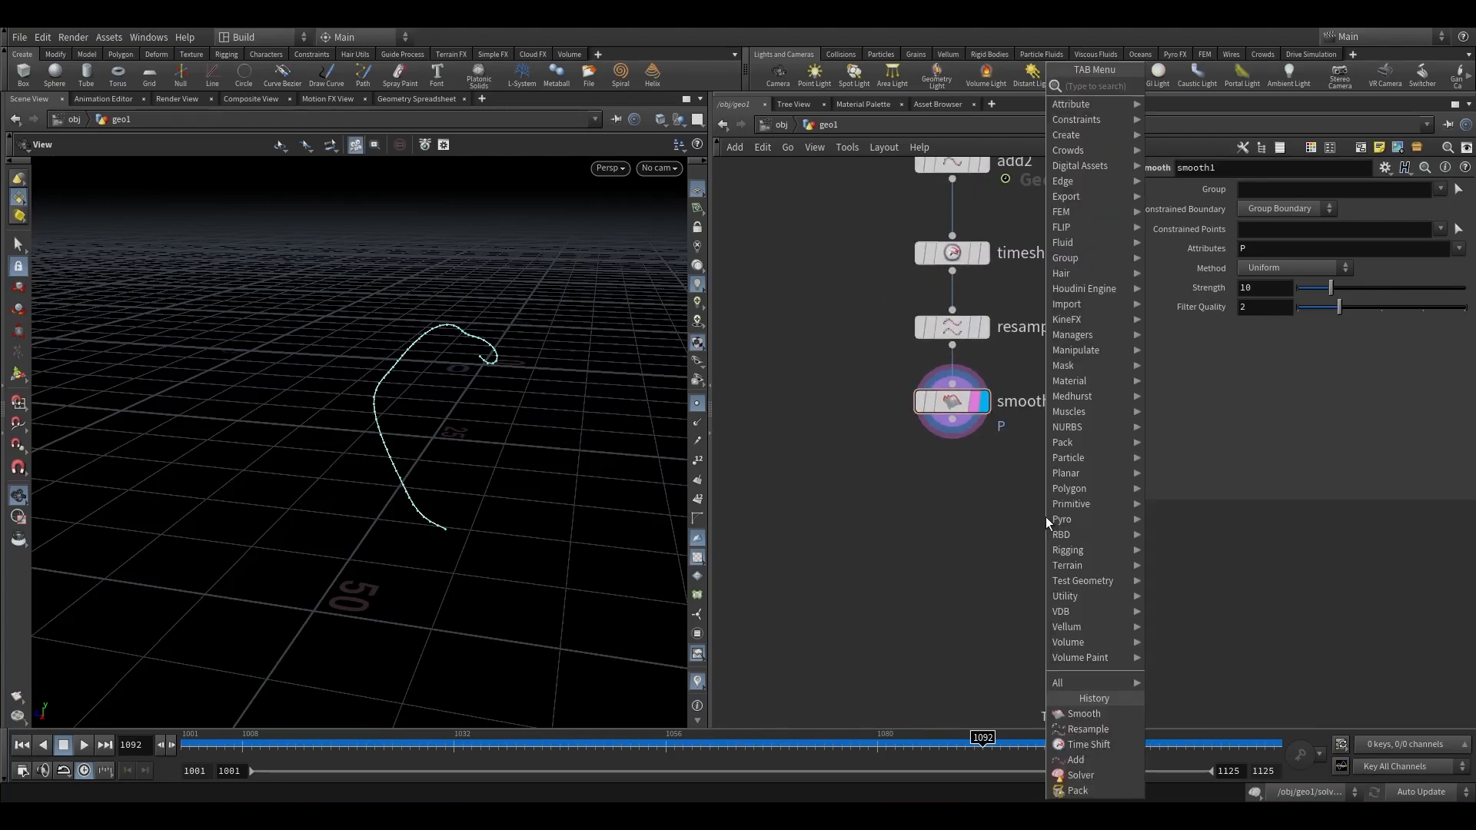
pyautogui.write('sphere')
pyautogui.press('Return')
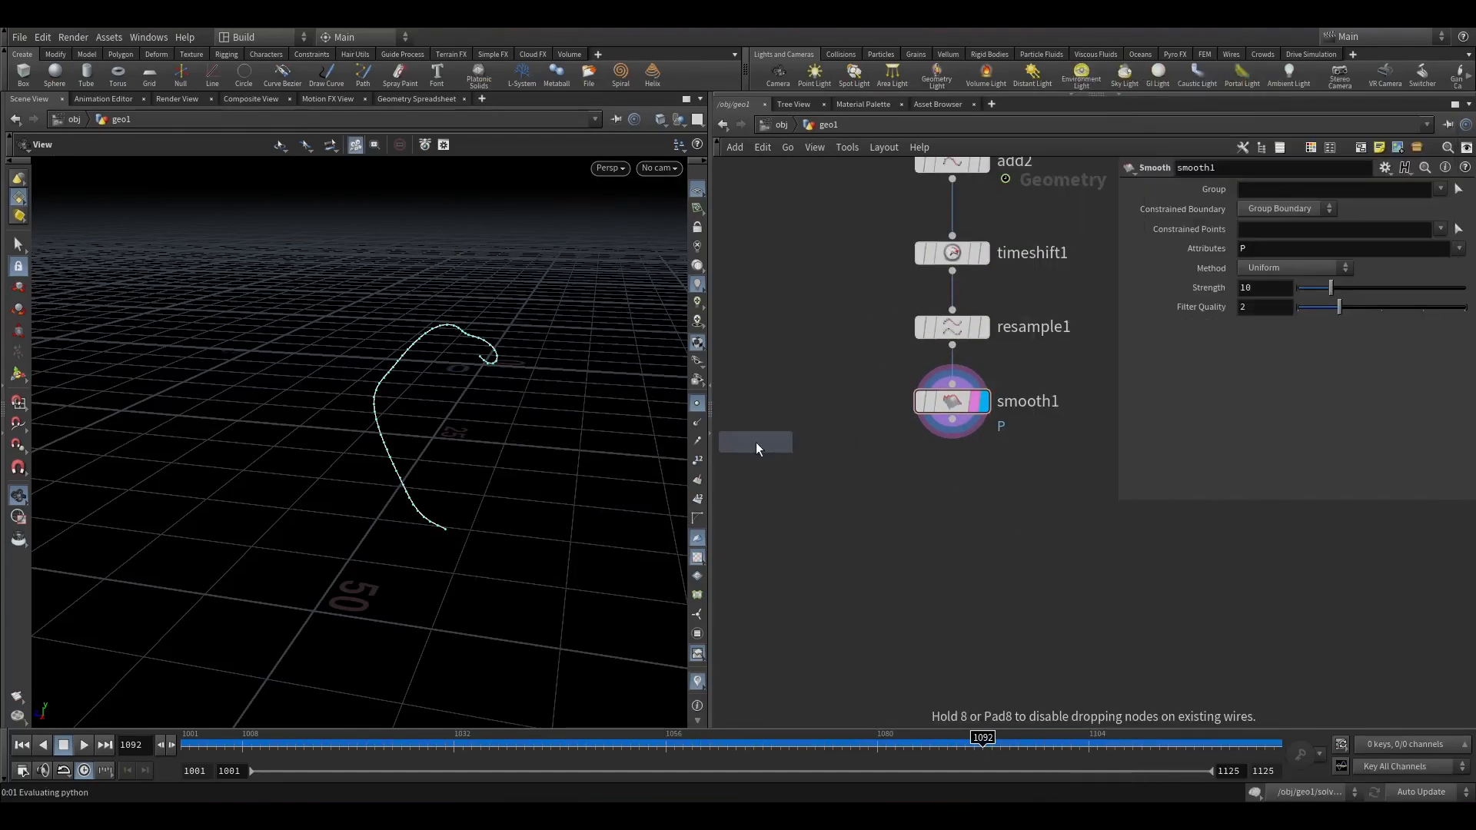
pyautogui.click(769, 414)
pyautogui.moveTo(769, 414); pyautogui.dragTo(1030, 469, button='middle')
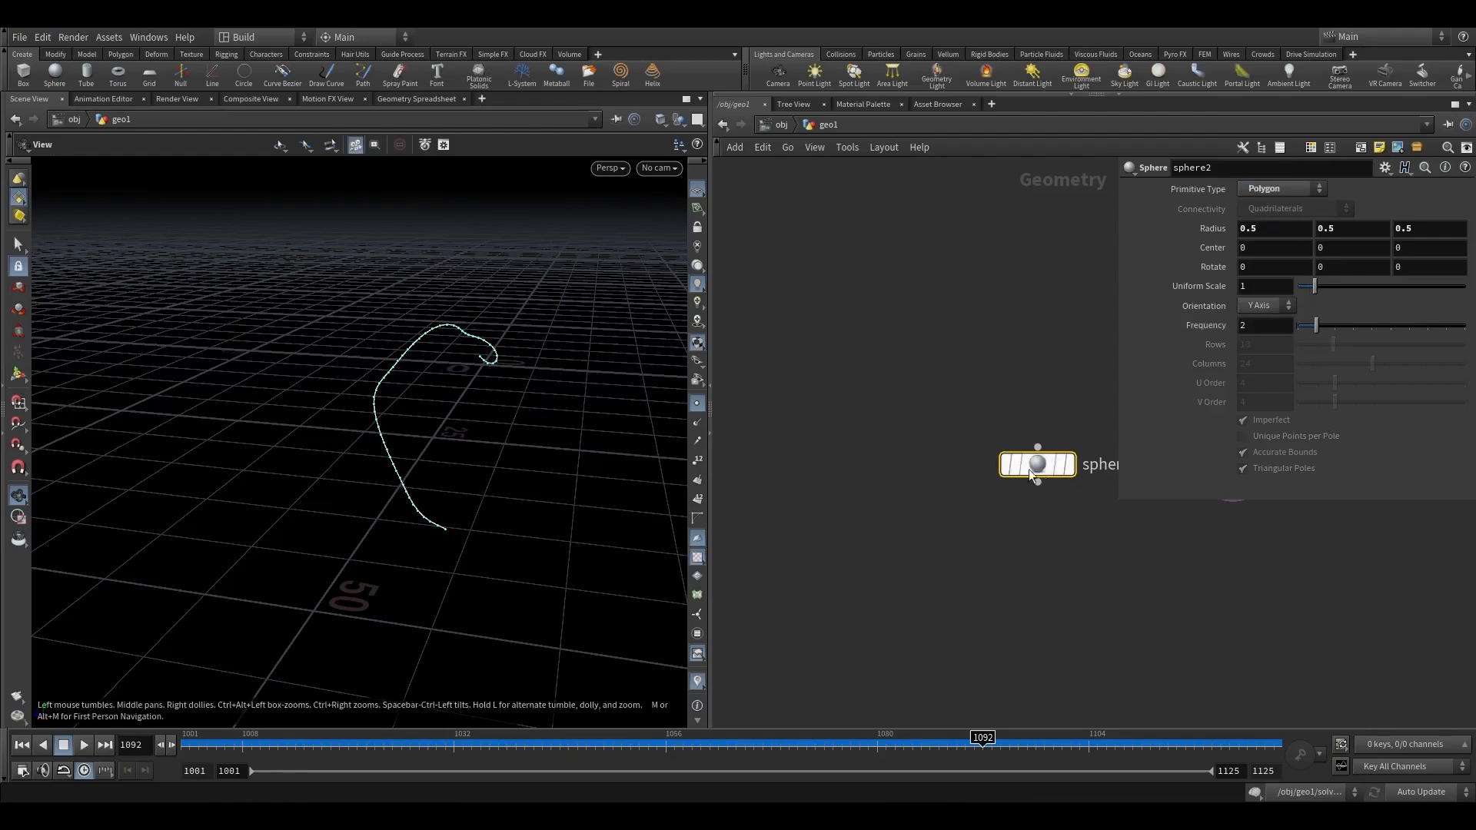
pyautogui.click(1076, 503)
pyautogui.moveTo(563, 398); pyautogui.dragTo(629, 421)
pyautogui.moveTo(1261, 230); pyautogui.dragTo(1200, 233)
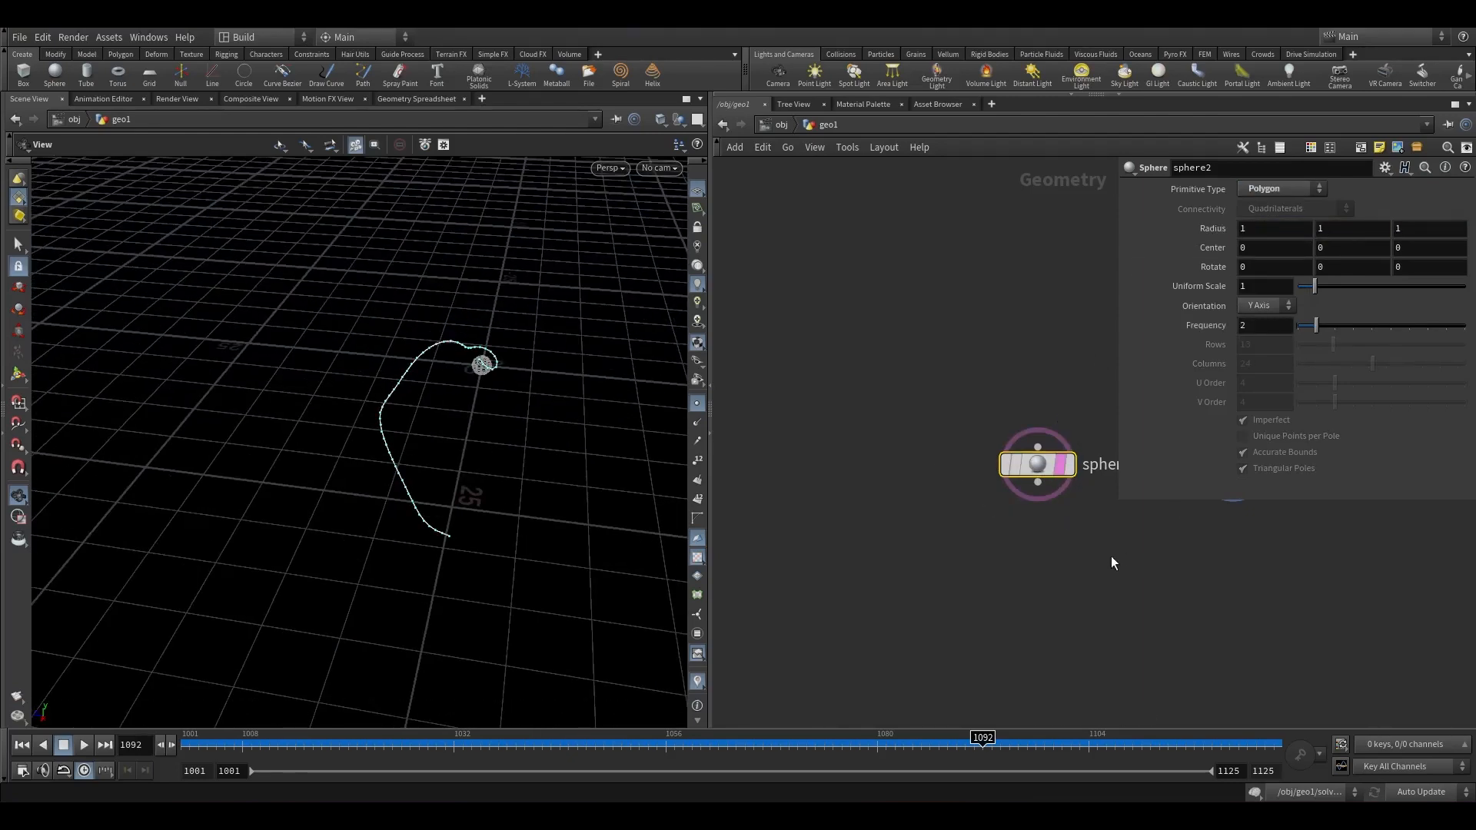
# Append a Scatter node below sphere2 and set its forced total count to 6.
pyautogui.moveTo(1111, 562); pyautogui.dragTo(1023, 532, button='middle')
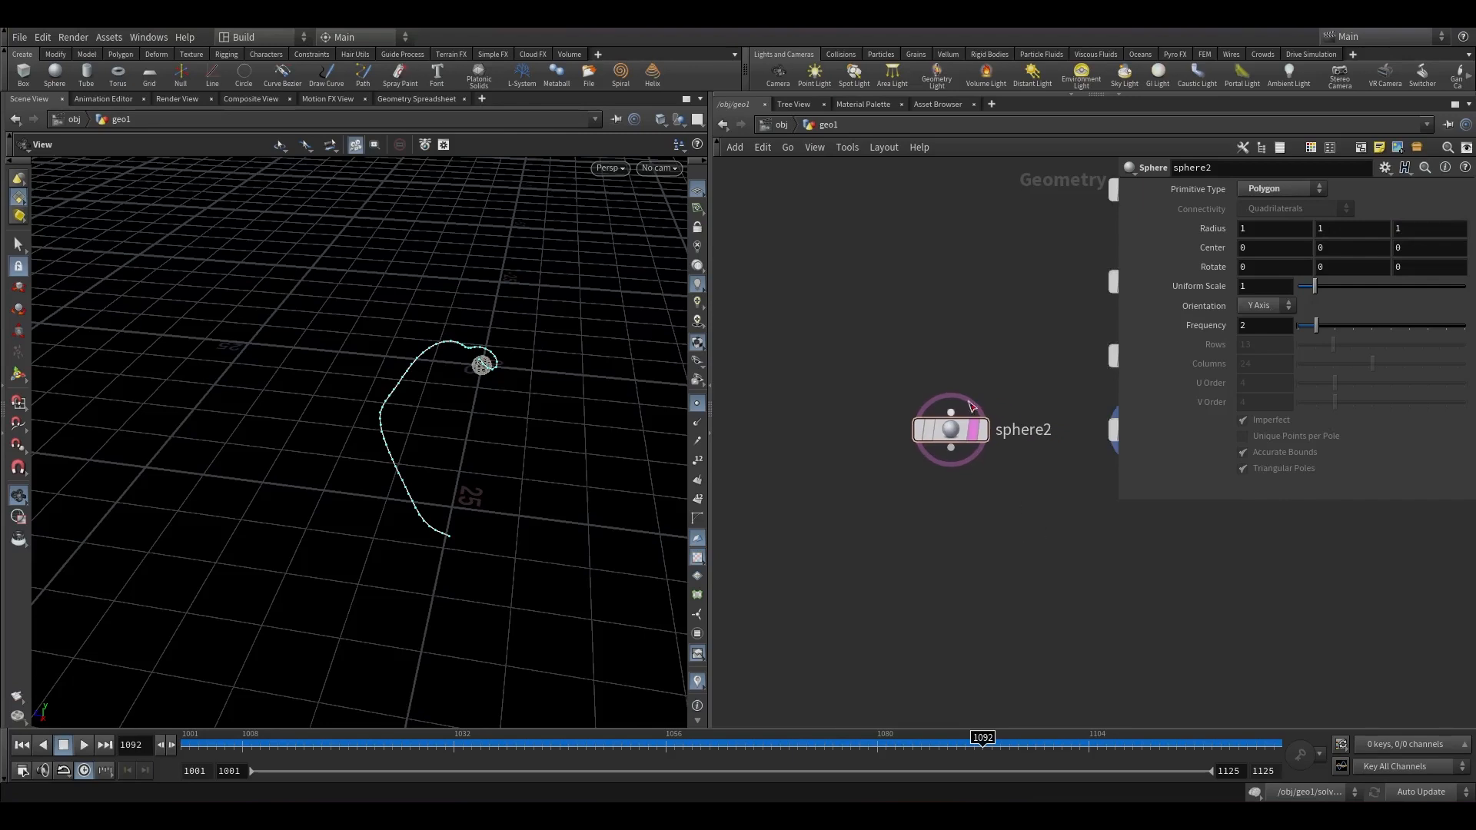
pyautogui.moveTo(520, 405); pyautogui.dragTo(669, 402)
pyautogui.moveTo(962, 518); pyautogui.dragTo(940, 433)
pyautogui.press('Tab')
pyautogui.write('scatter')
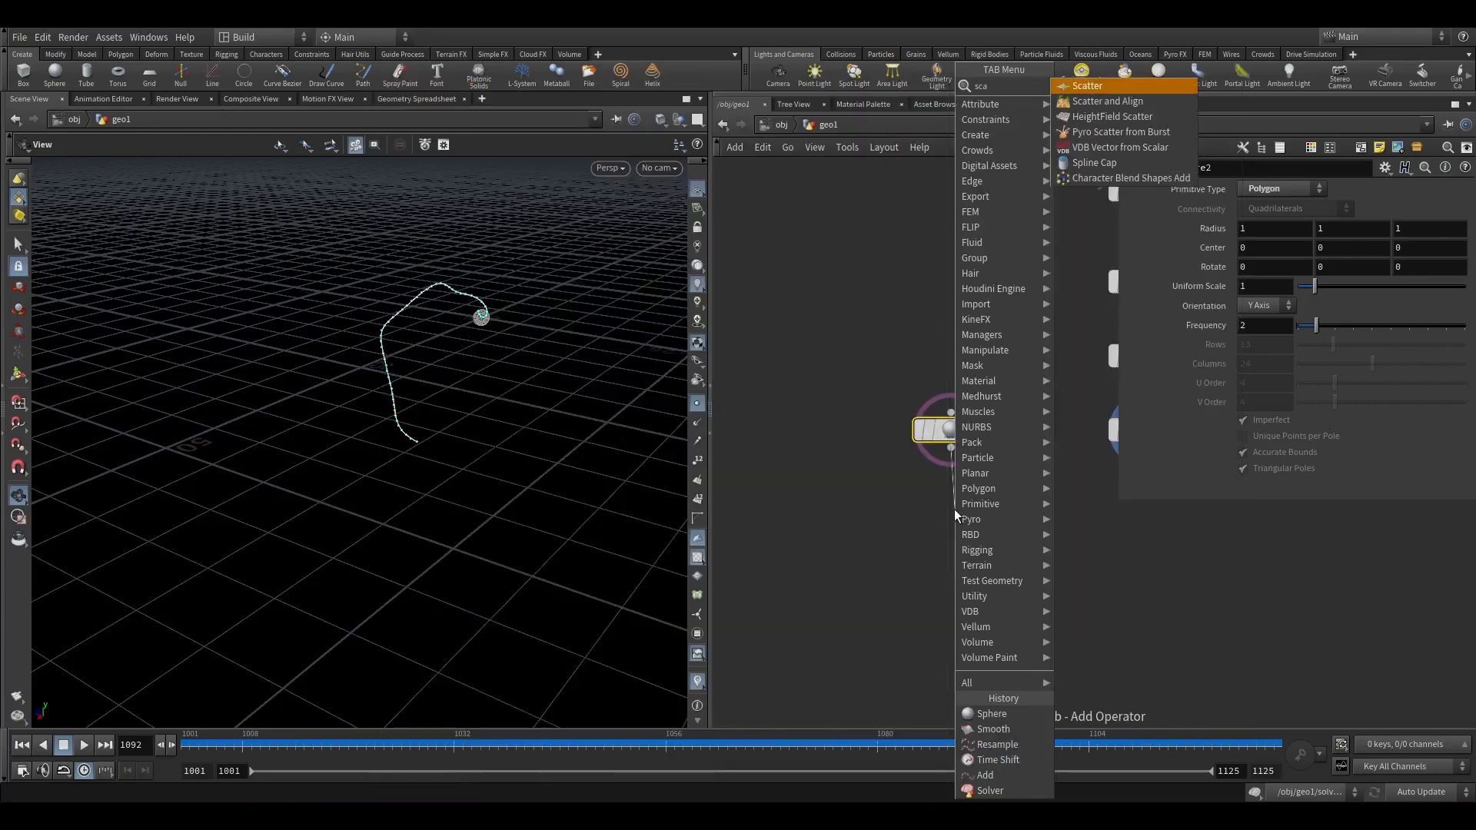
pyautogui.press('Return')
pyautogui.click(953, 508)
pyautogui.click(977, 509)
pyautogui.moveTo(1268, 267); pyautogui.dragTo(1198, 269)
pyautogui.write('6')
# Move the sphere2 and scatter1 nodes next to the main node chain.
pyautogui.click(1132, 565)
pyautogui.scroll(-2, 1048, 570)
pyautogui.moveTo(1049, 570); pyautogui.dragTo(987, 545, button='middle')
pyautogui.moveTo(950, 550); pyautogui.dragTo(898, 432)
pyautogui.moveTo(915, 606); pyautogui.dragTo(889, 427)
pyautogui.moveTo(909, 432); pyautogui.dragTo(836, 432)
pyautogui.click(1010, 546)
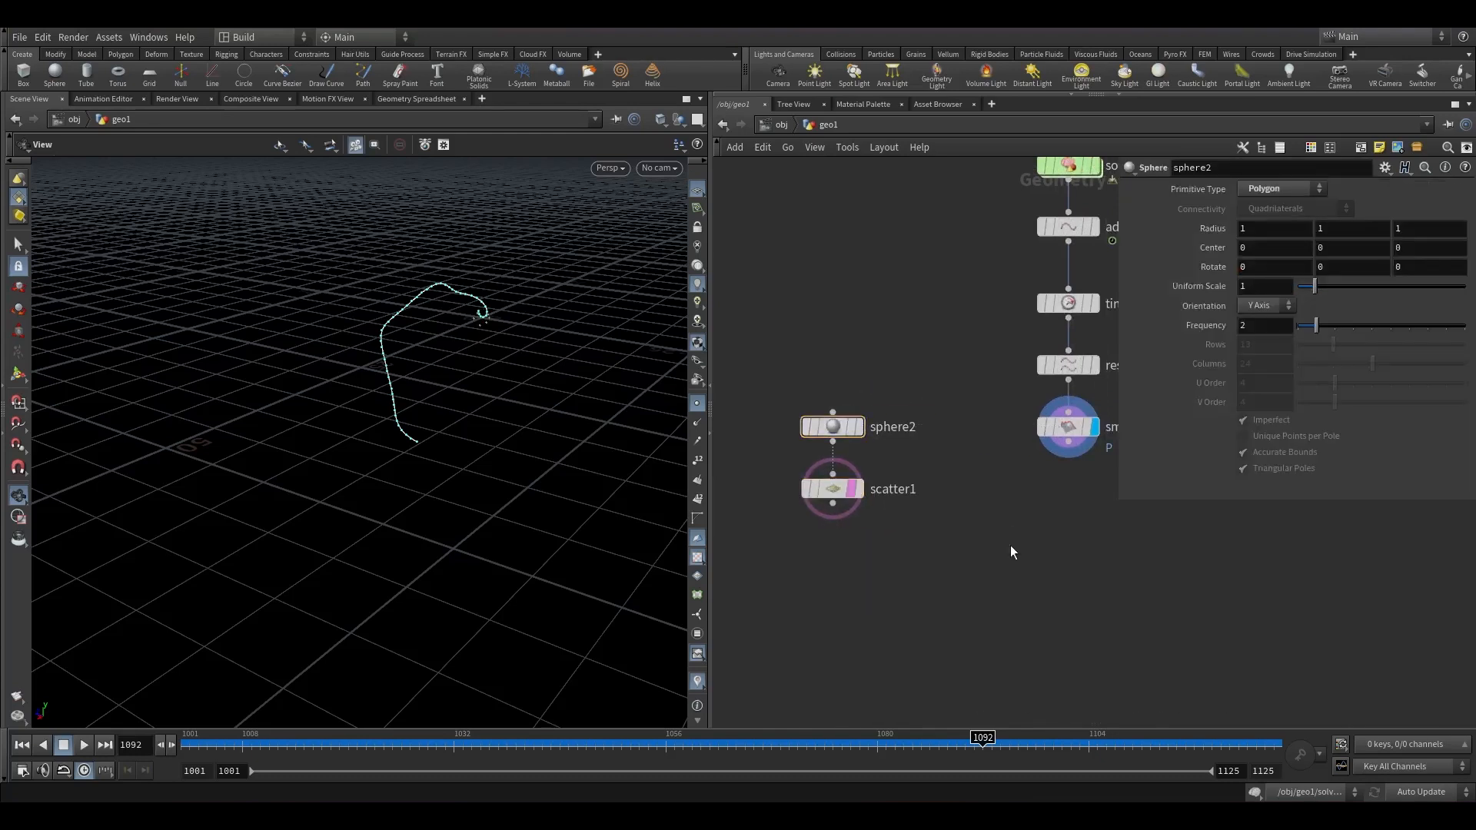
# Add a CurveNoise node wired from scatter1 and smooth1, and make it the displayed node.
pyautogui.press('Tab')
pyautogui.click(1149, 167)
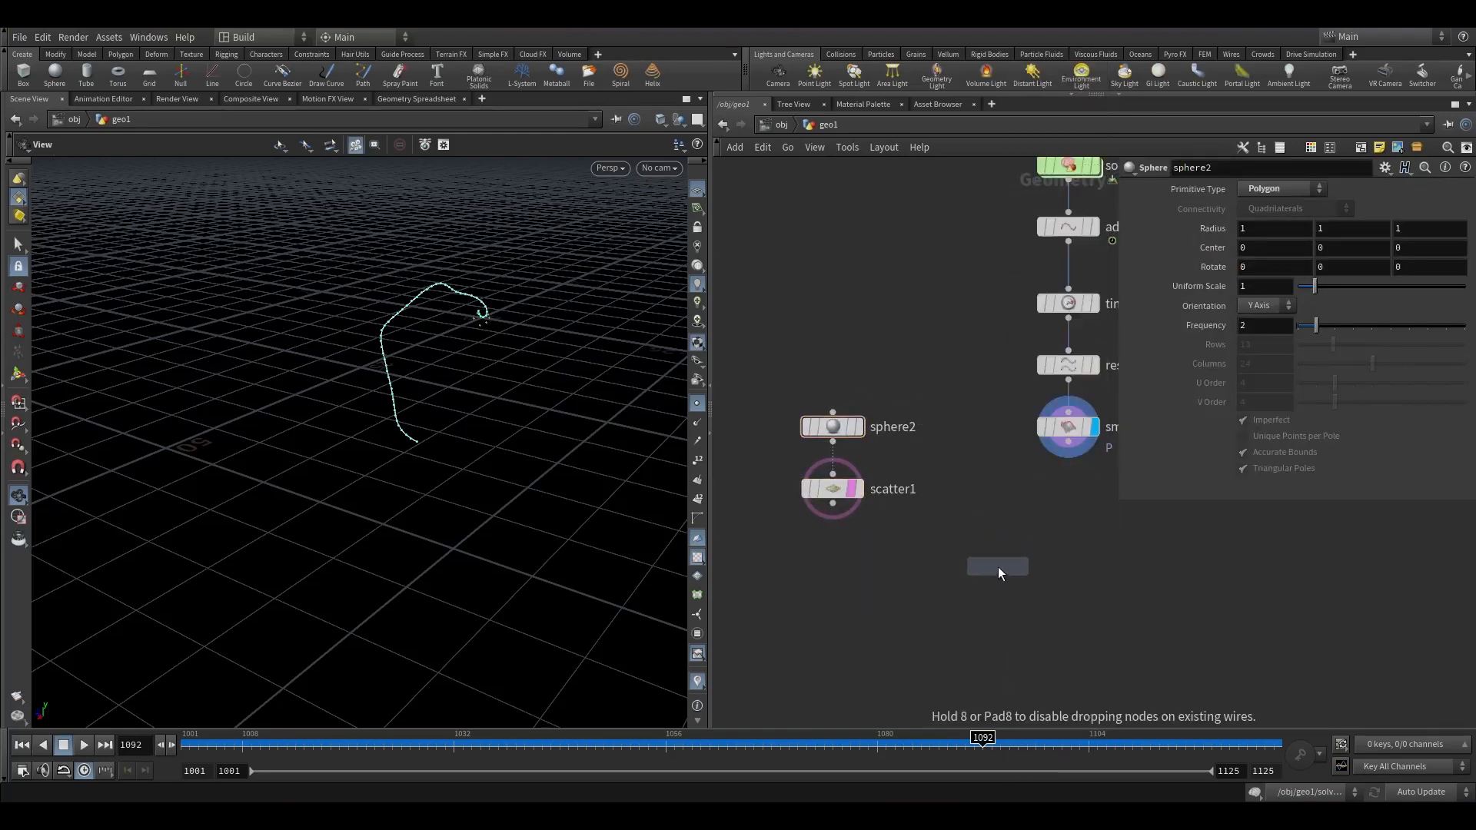
pyautogui.click(997, 571)
pyautogui.moveTo(1097, 644); pyautogui.dragTo(844, 570)
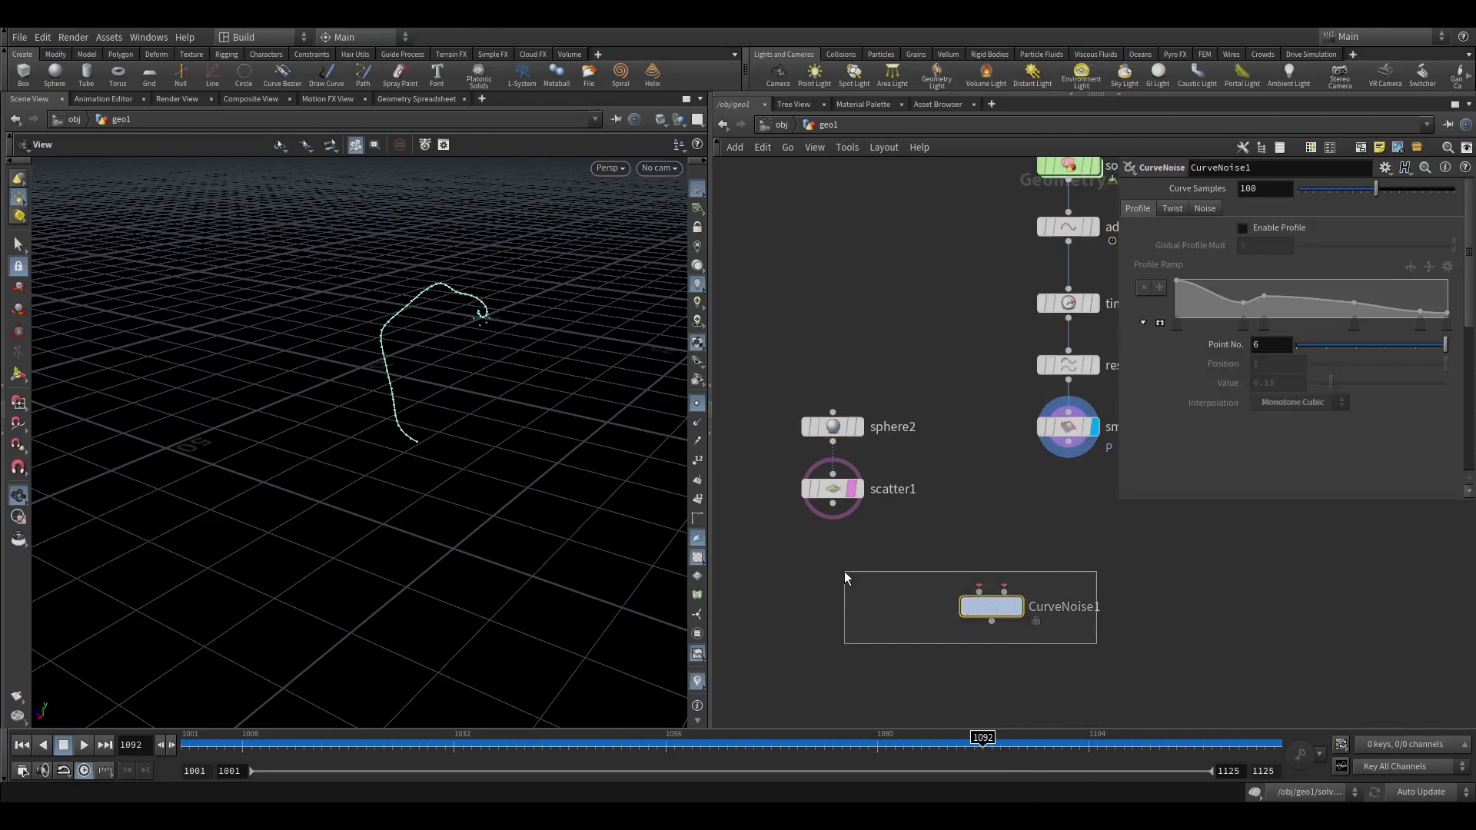
pyautogui.moveTo(844, 570); pyautogui.dragTo(844, 571)
pyautogui.moveTo(833, 505); pyautogui.dragTo(1069, 441)
pyautogui.scroll(4, 1025, 608)
pyautogui.click(1007, 614)
pyautogui.click(1014, 621)
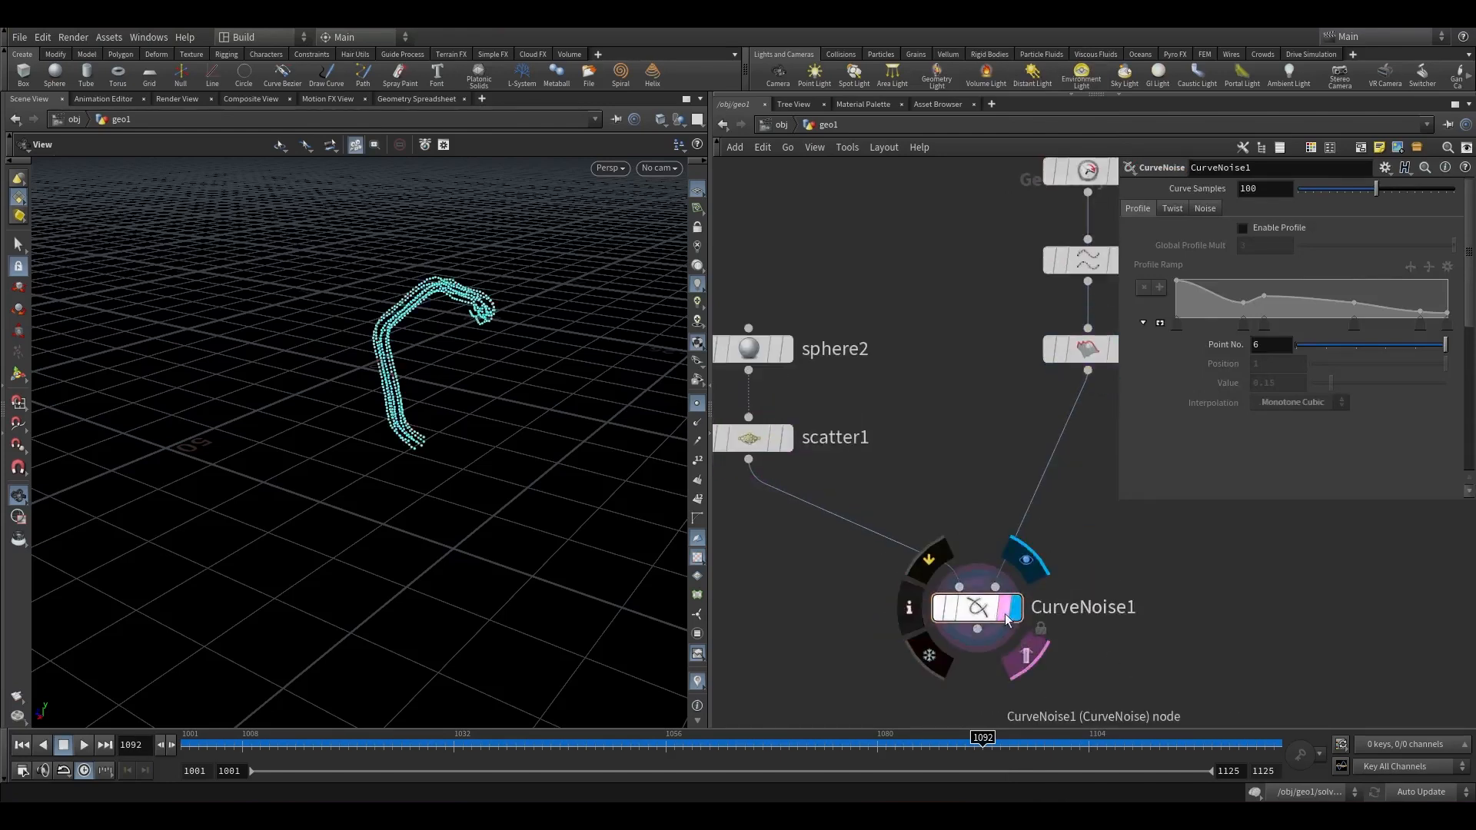
# Enable Twist on CurveNoise1 and set its global twist angle to 350.
pyautogui.middleClick(978, 614)
pyautogui.moveTo(482, 402); pyautogui.dragTo(542, 369)
pyautogui.click(727, 444)
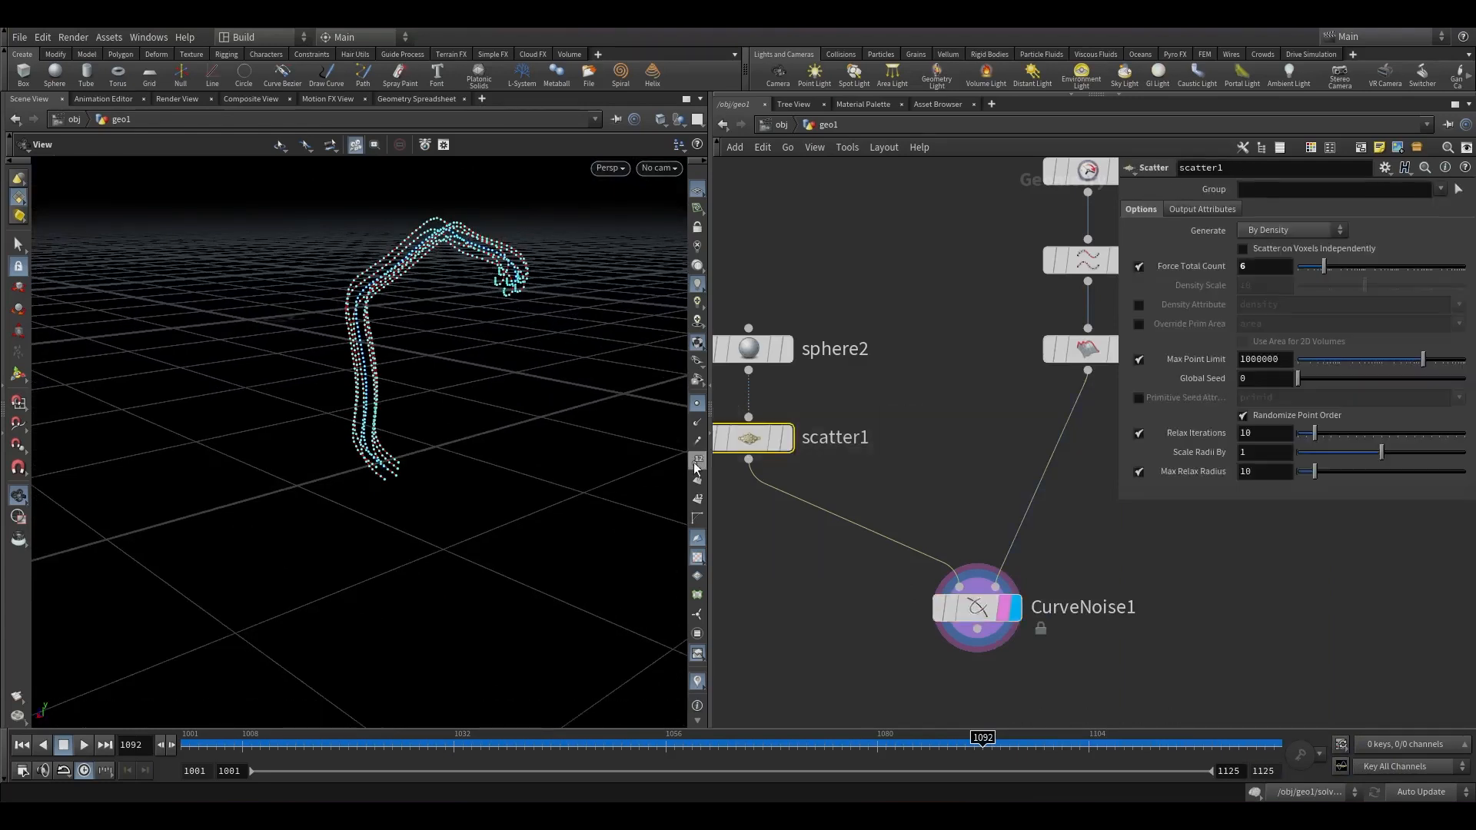
pyautogui.click(980, 609)
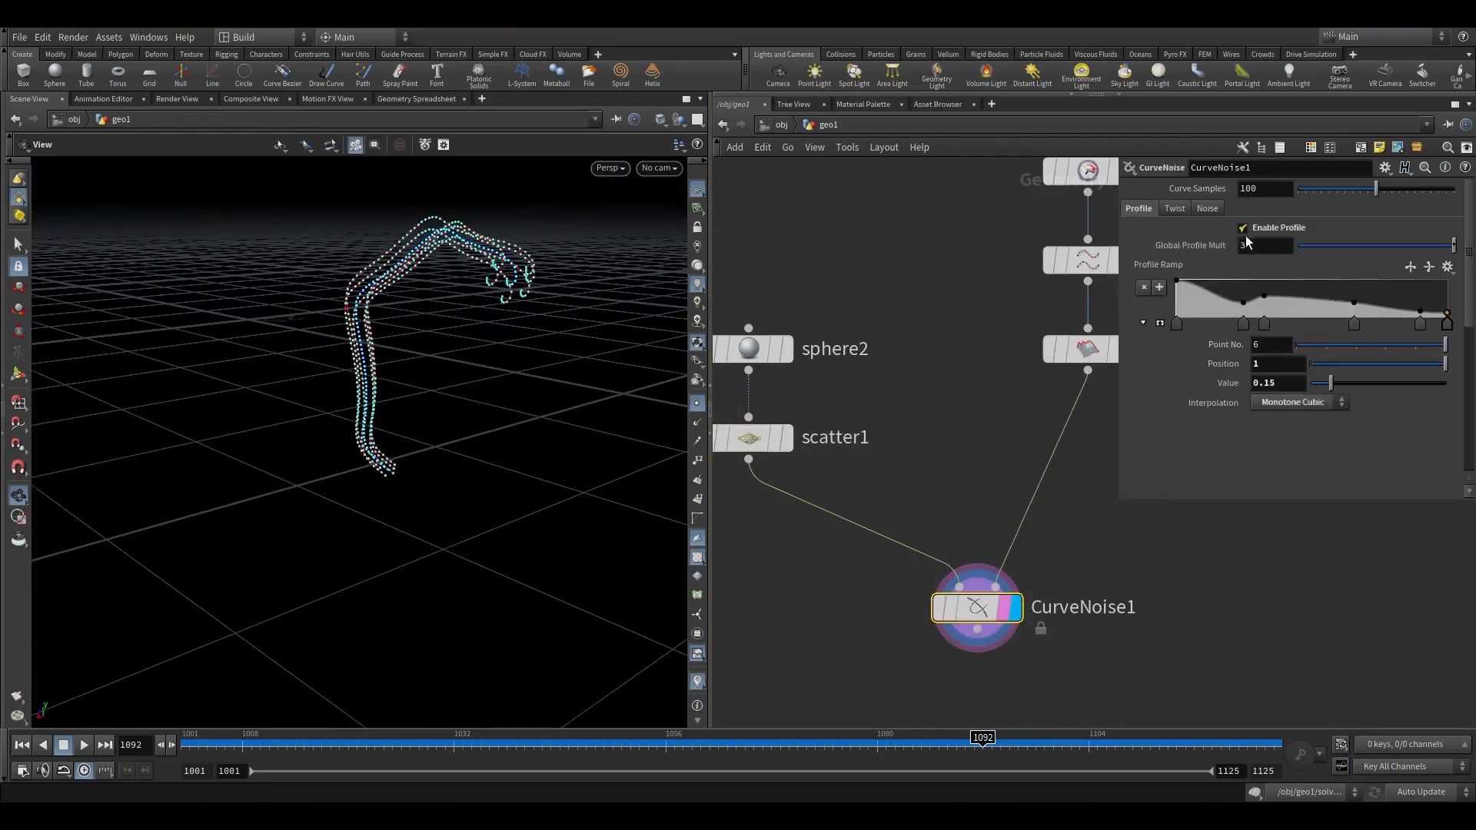
pyautogui.click(697, 405)
pyautogui.moveTo(607, 346); pyautogui.dragTo(492, 327)
pyautogui.moveTo(579, 274); pyautogui.dragTo(614, 239)
pyautogui.click(1174, 208)
pyautogui.click(1243, 228)
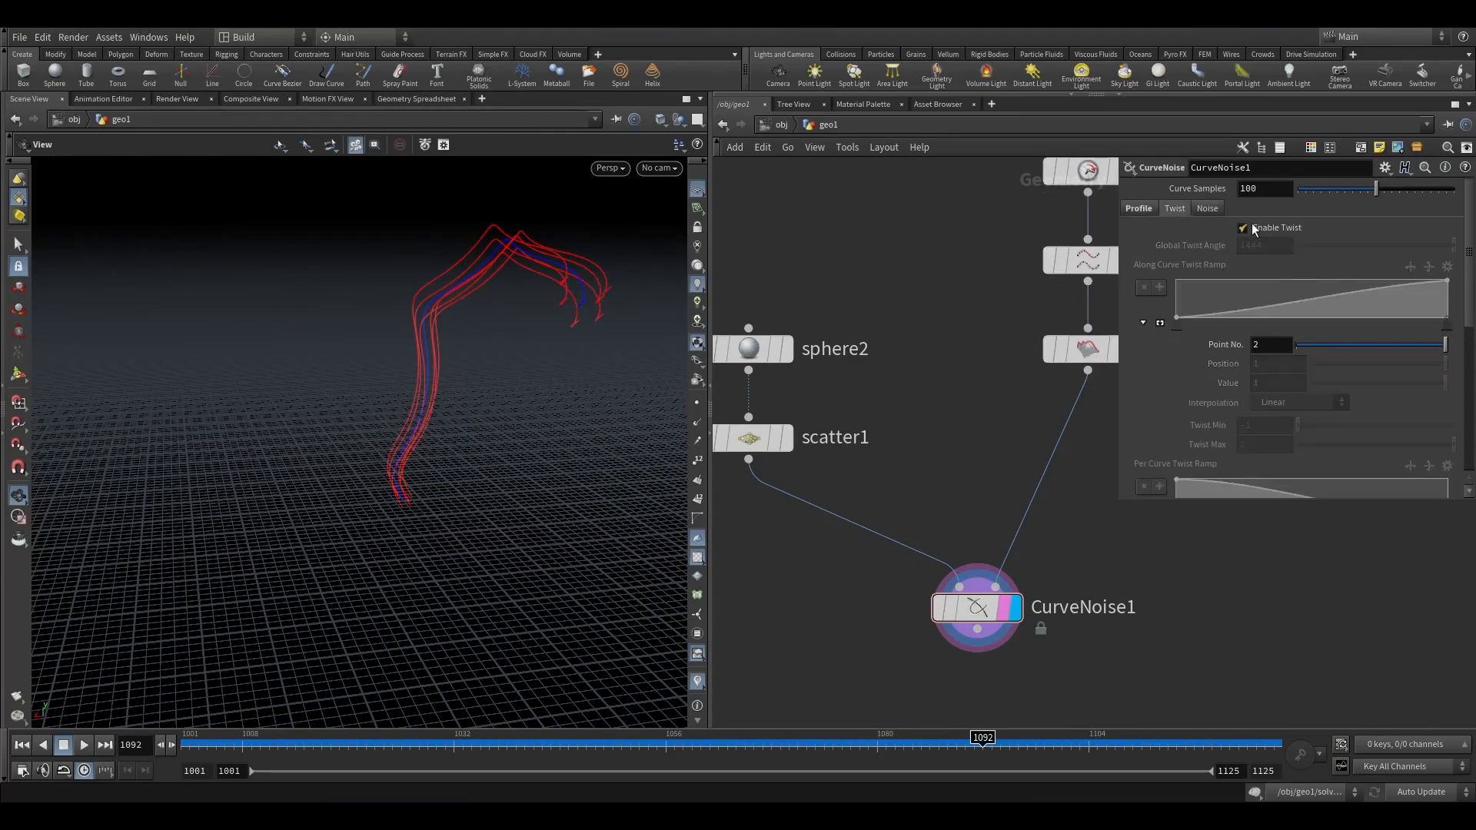
pyautogui.moveTo(518, 332); pyautogui.dragTo(445, 365)
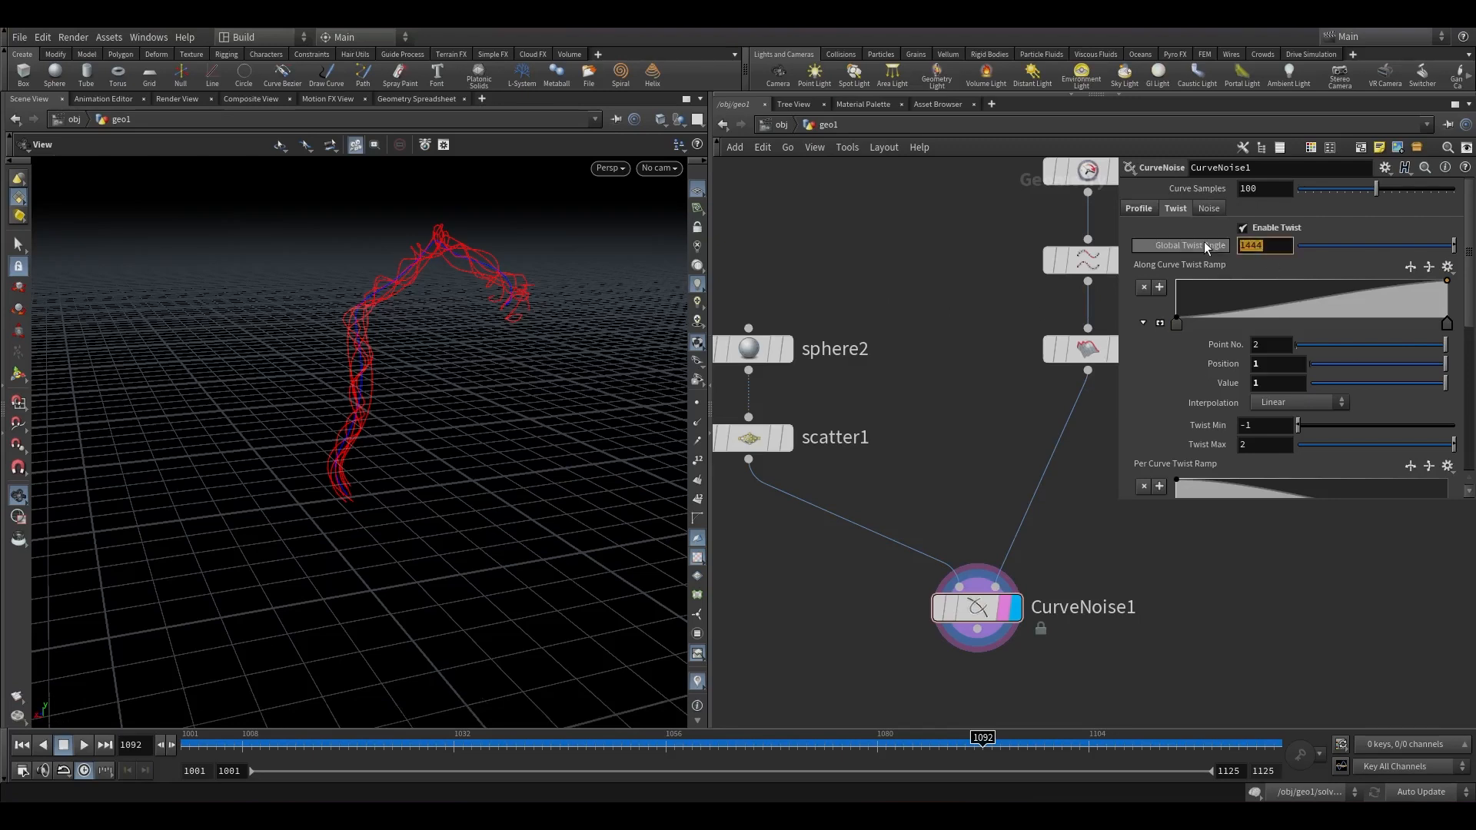
pyautogui.write('350')
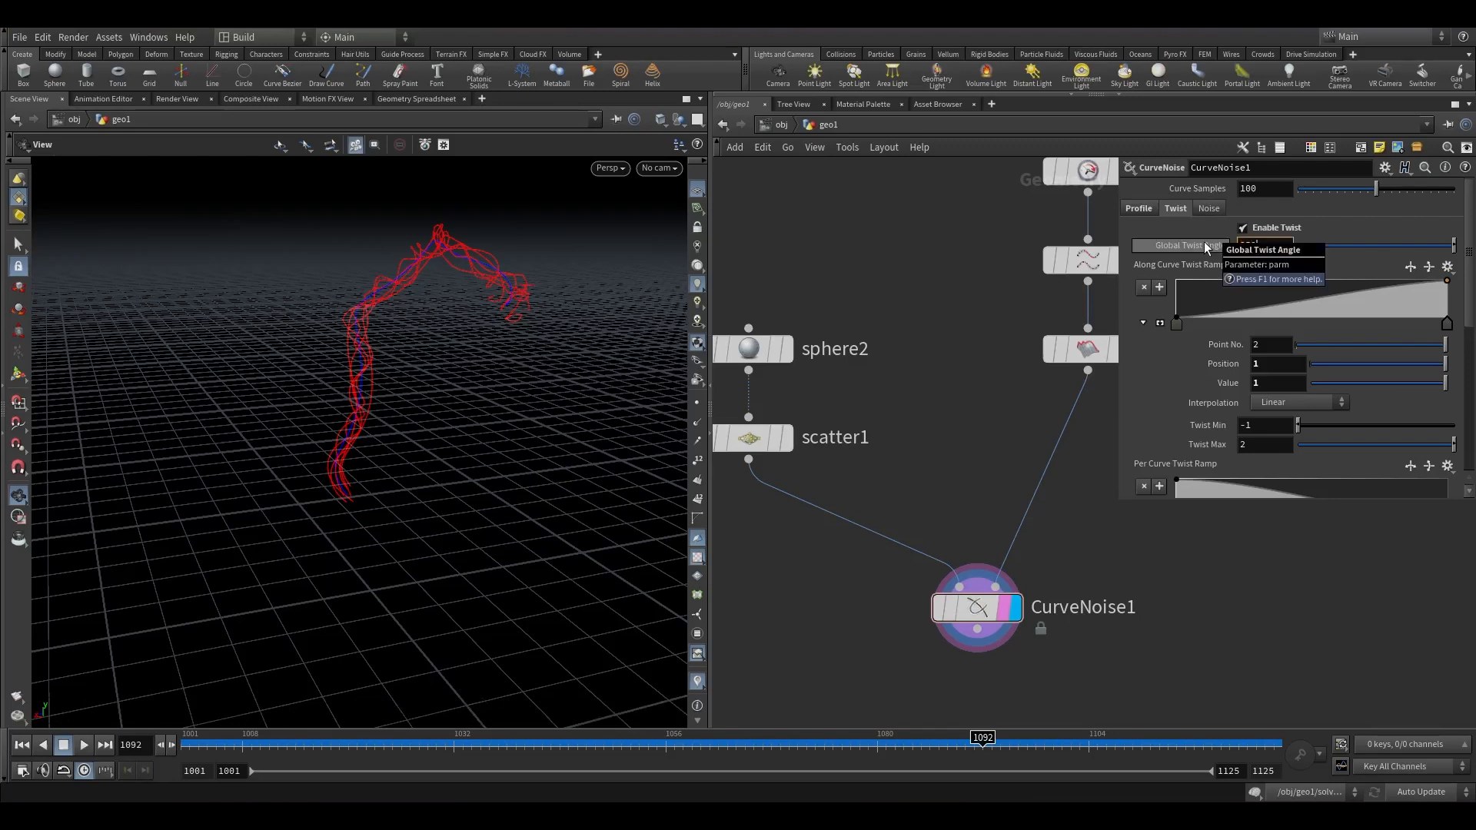
pyautogui.press('Return')
# Enable Noise on CurveNoise1 and set its global noise multiplier to 5.
pyautogui.moveTo(394, 341); pyautogui.dragTo(373, 343)
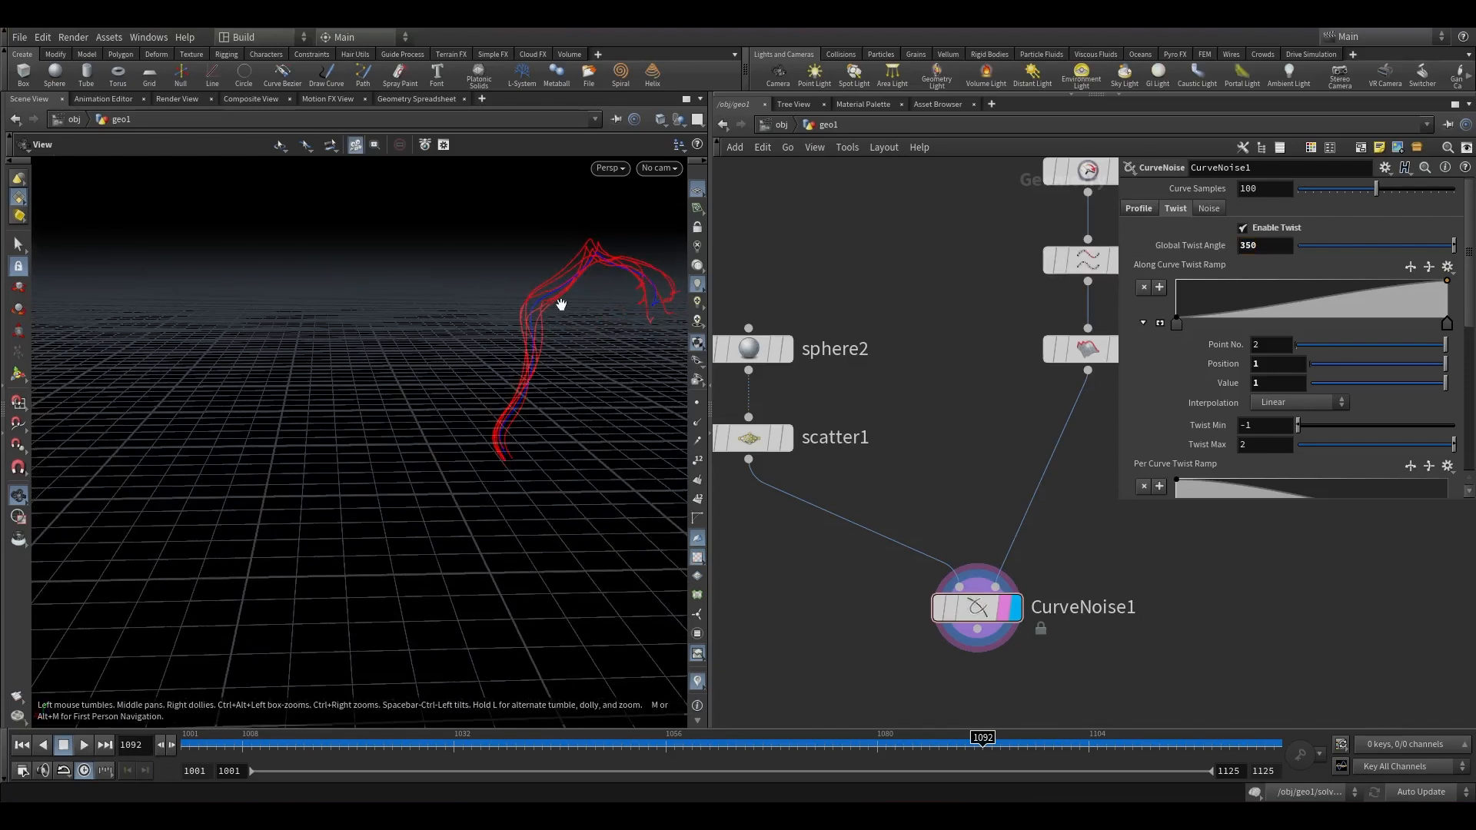
pyautogui.moveTo(561, 304); pyautogui.dragTo(402, 415)
pyautogui.press('f')
pyautogui.moveTo(212, 749); pyautogui.dragTo(321, 744)
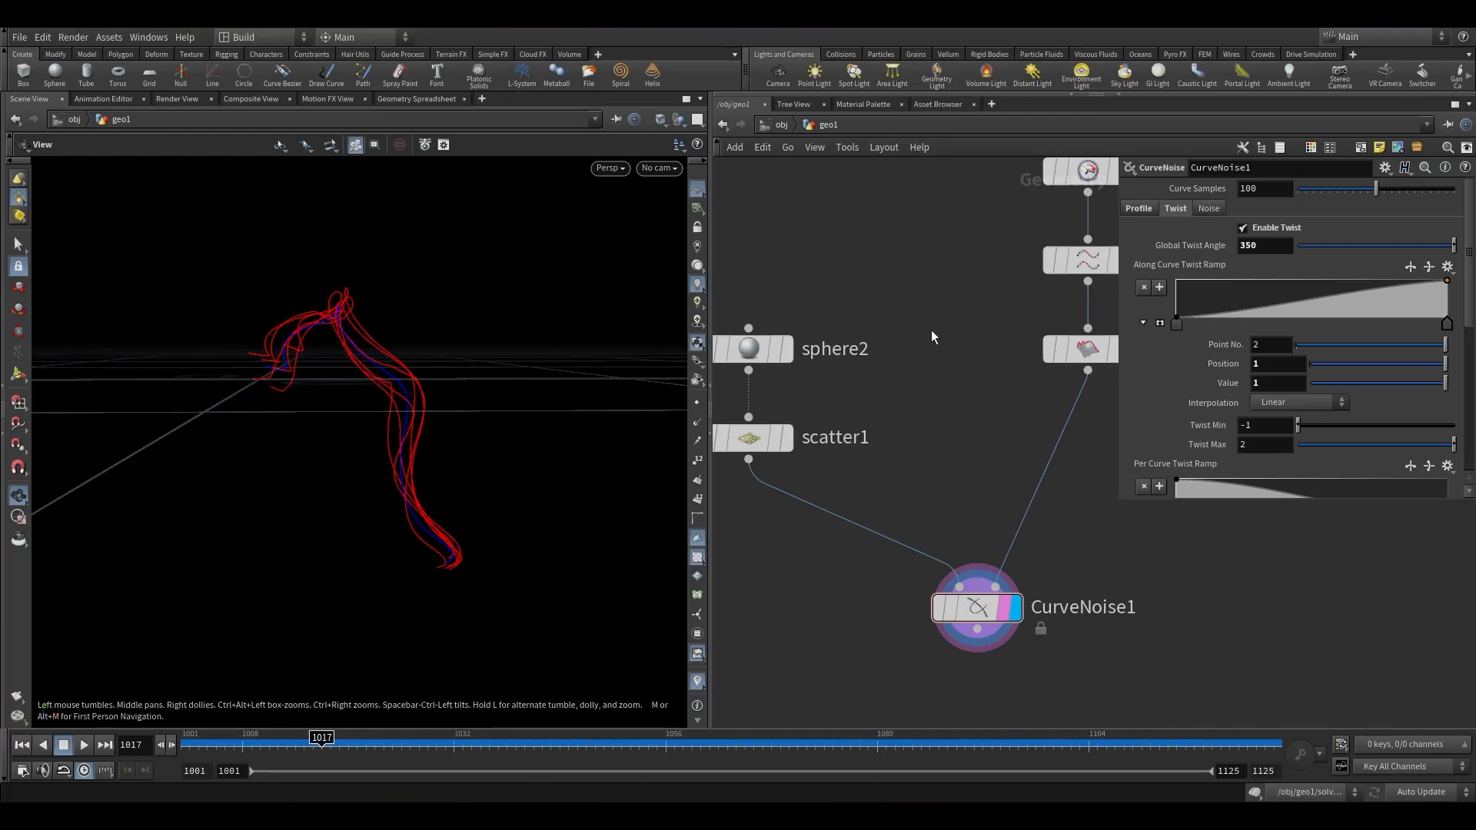
pyautogui.click(1221, 208)
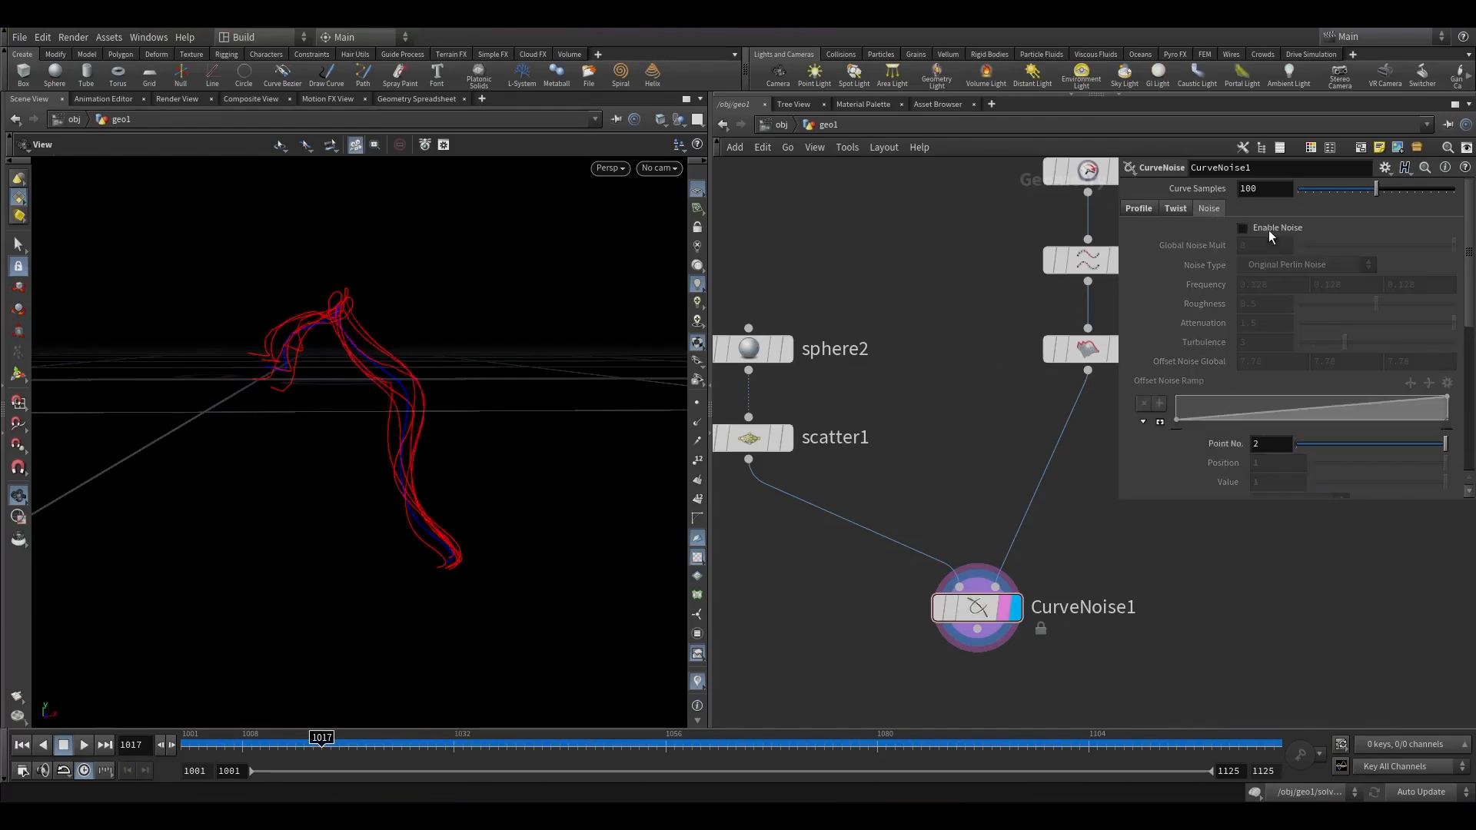
pyautogui.click(1268, 229)
pyautogui.click(1268, 229)
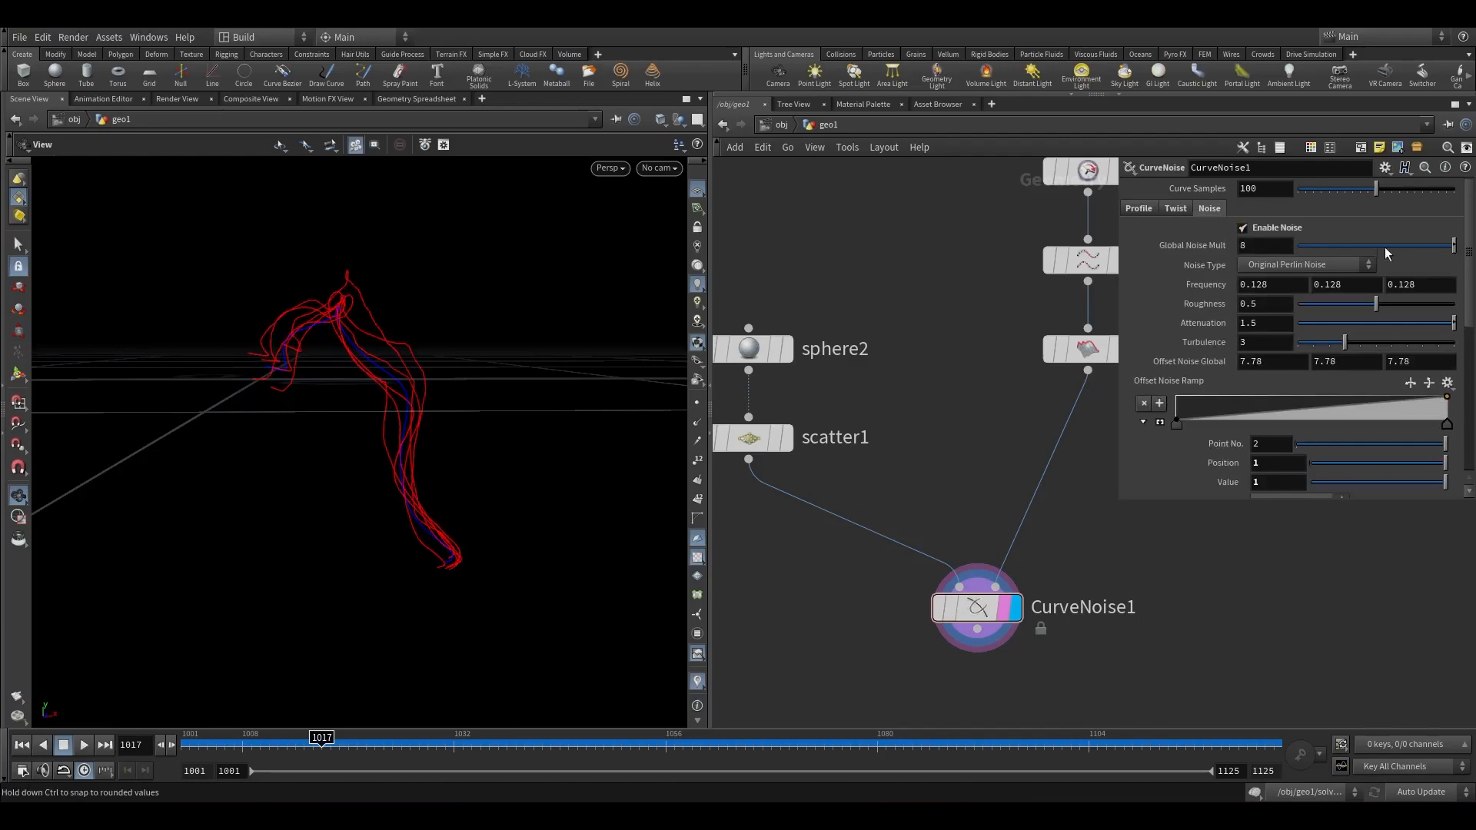
pyautogui.moveTo(1434, 248)
pyautogui.mouseDown()
pyautogui.moveTo(1387, 246)
pyautogui.moveTo(1463, 246)
pyautogui.mouseUp()
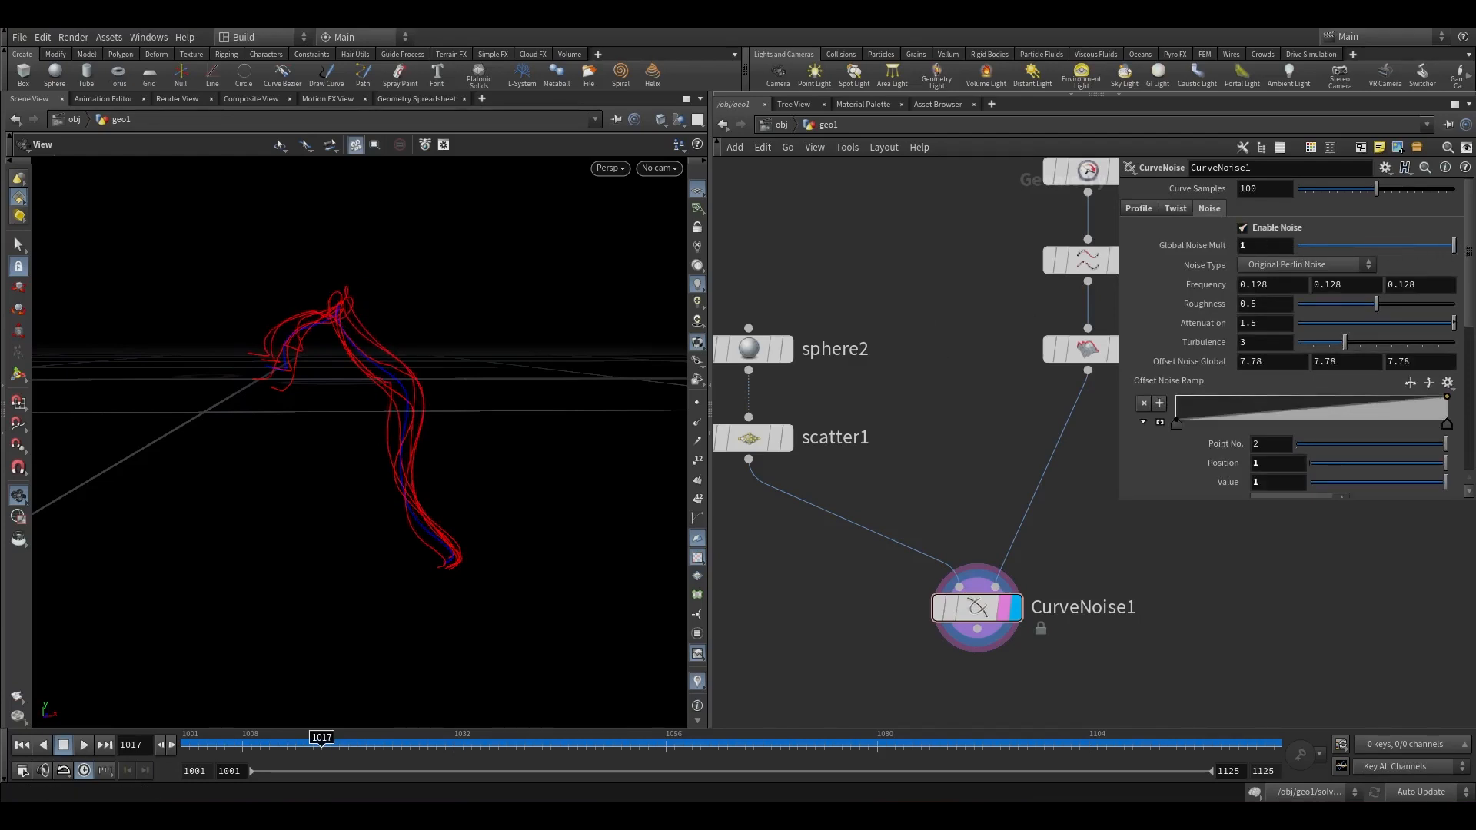
pyautogui.doubleClick(1266, 244)
pyautogui.write('5')
pyautogui.doubleClick(861, 355)
pyautogui.moveTo(464, 356); pyautogui.dragTo(515, 388)
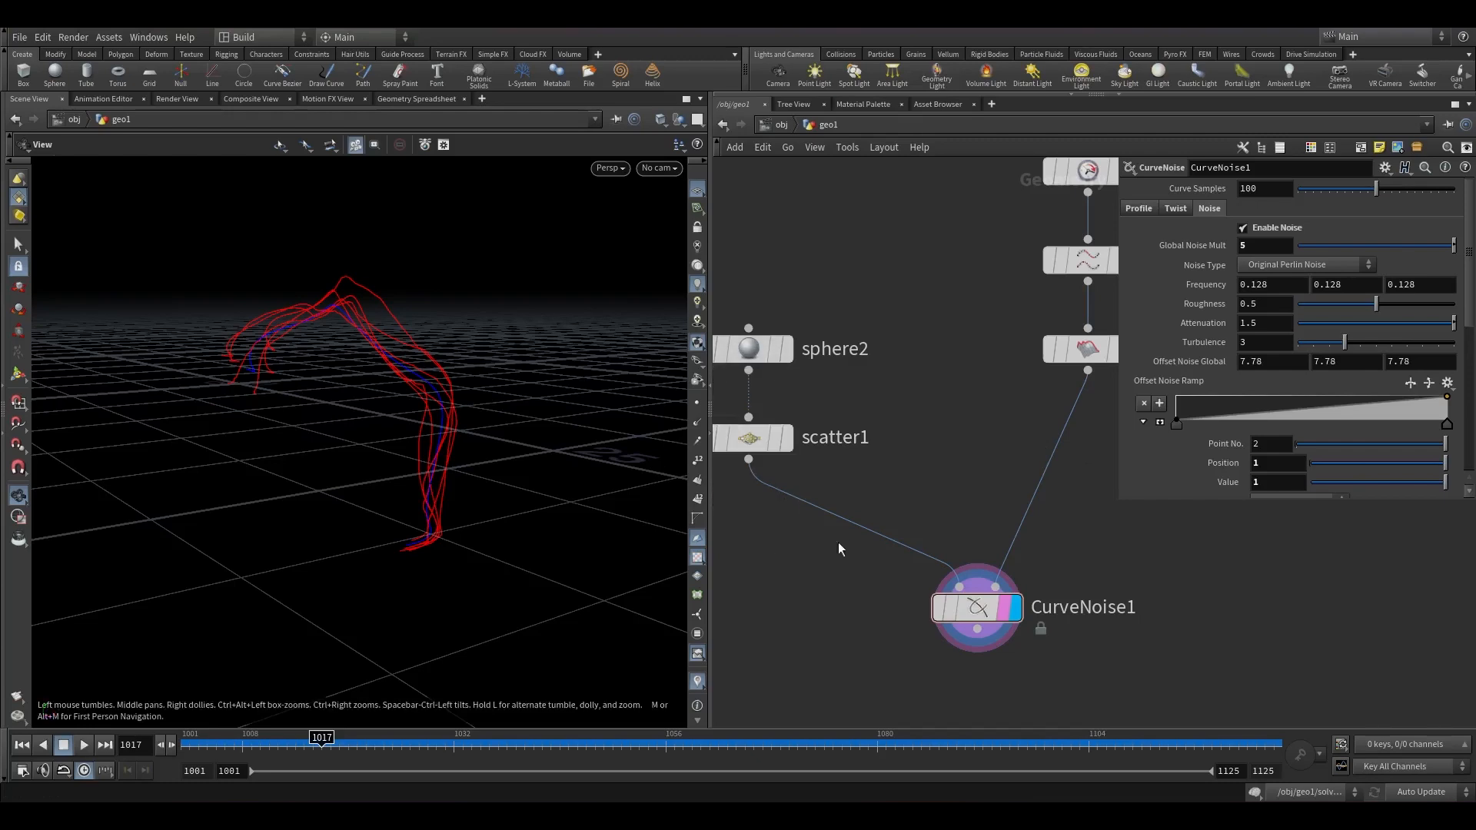
# Append an Attribute Delete node below CurveNoise1 that deletes the Cd point attribute.
pyautogui.moveTo(840, 550); pyautogui.dragTo(877, 380, button='middle')
pyautogui.click(1013, 460)
pyautogui.press('Tab')
pyautogui.write('attdel')
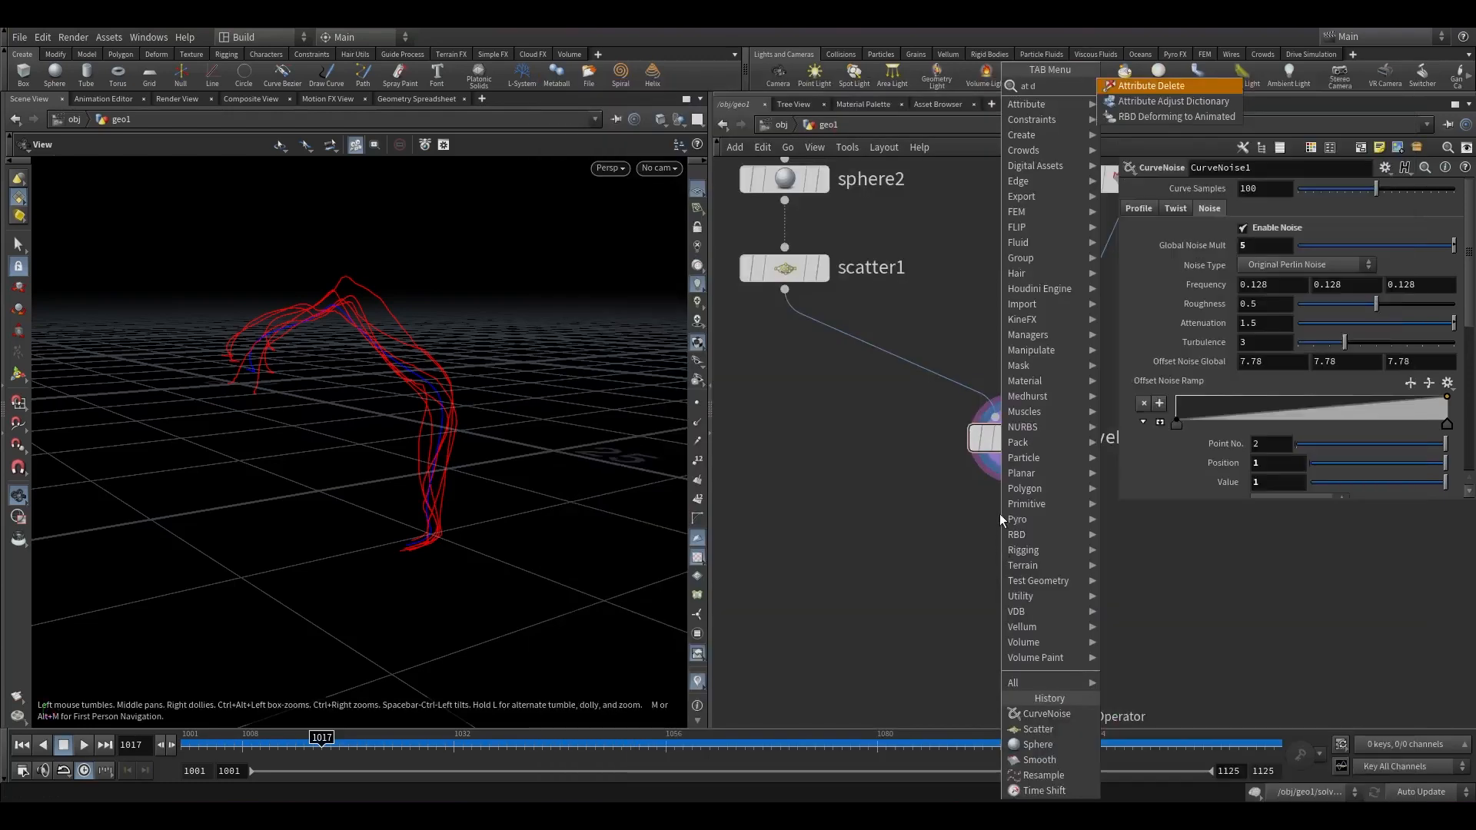
pyautogui.click(1149, 86)
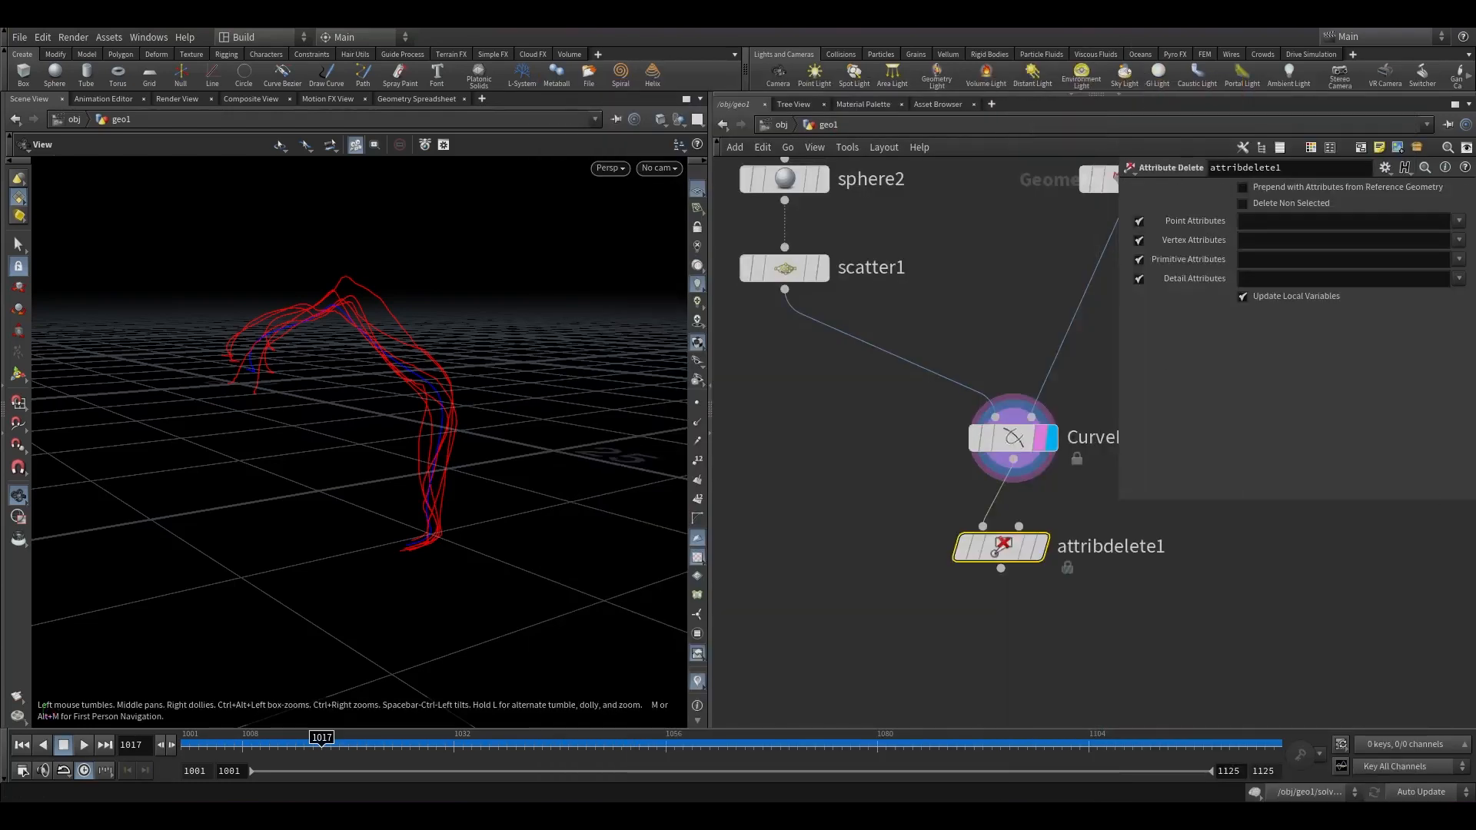
pyautogui.click(1458, 220)
pyautogui.click(1429, 300)
pyautogui.click(1019, 550)
pyautogui.click(1000, 569)
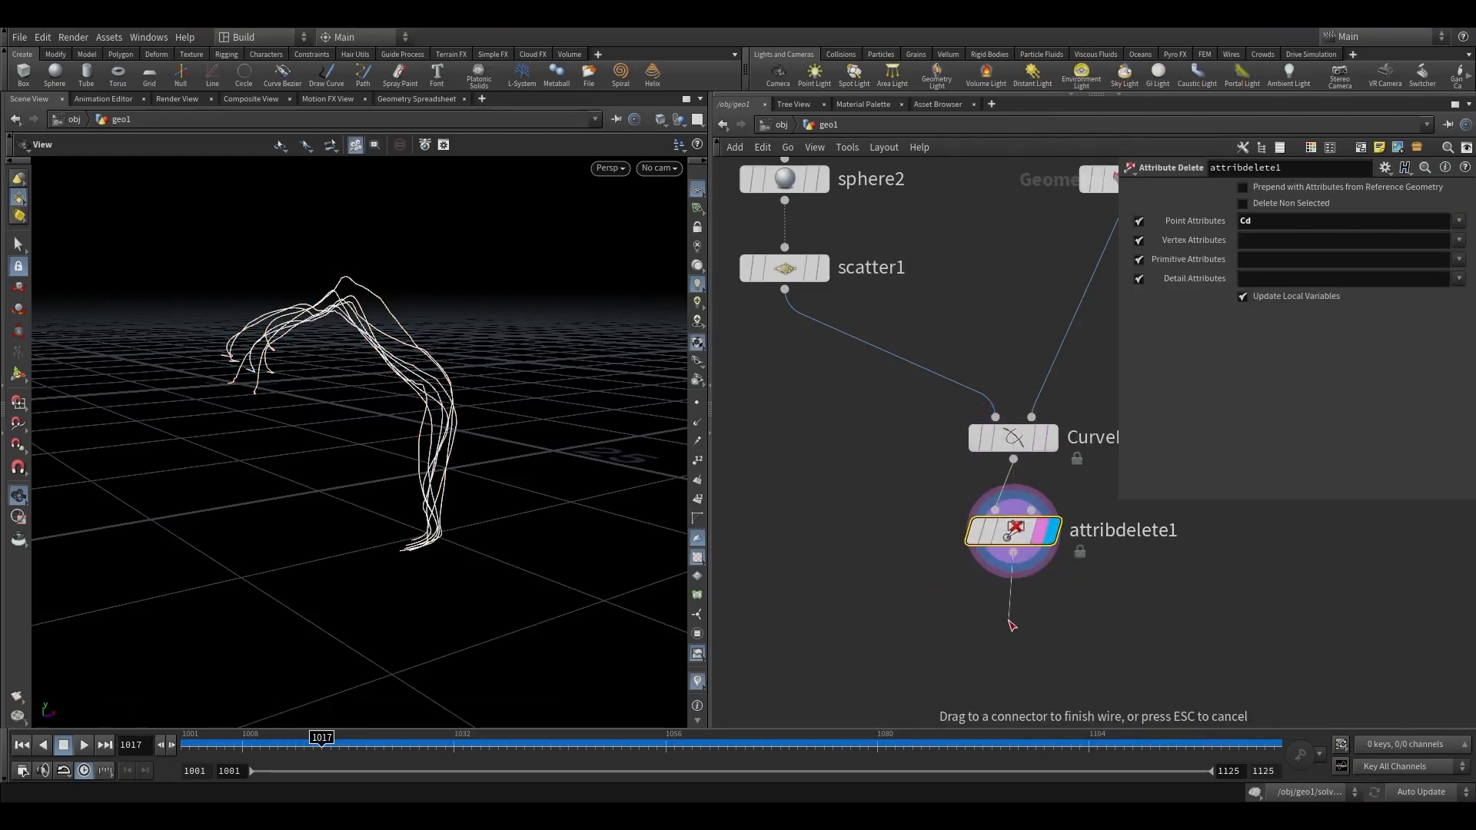
# Append a PolyFrame node, turn off its normal output and set the tangent name to v.
pyautogui.press('Tab')
pyautogui.write('polyfr')
pyautogui.press('Return')
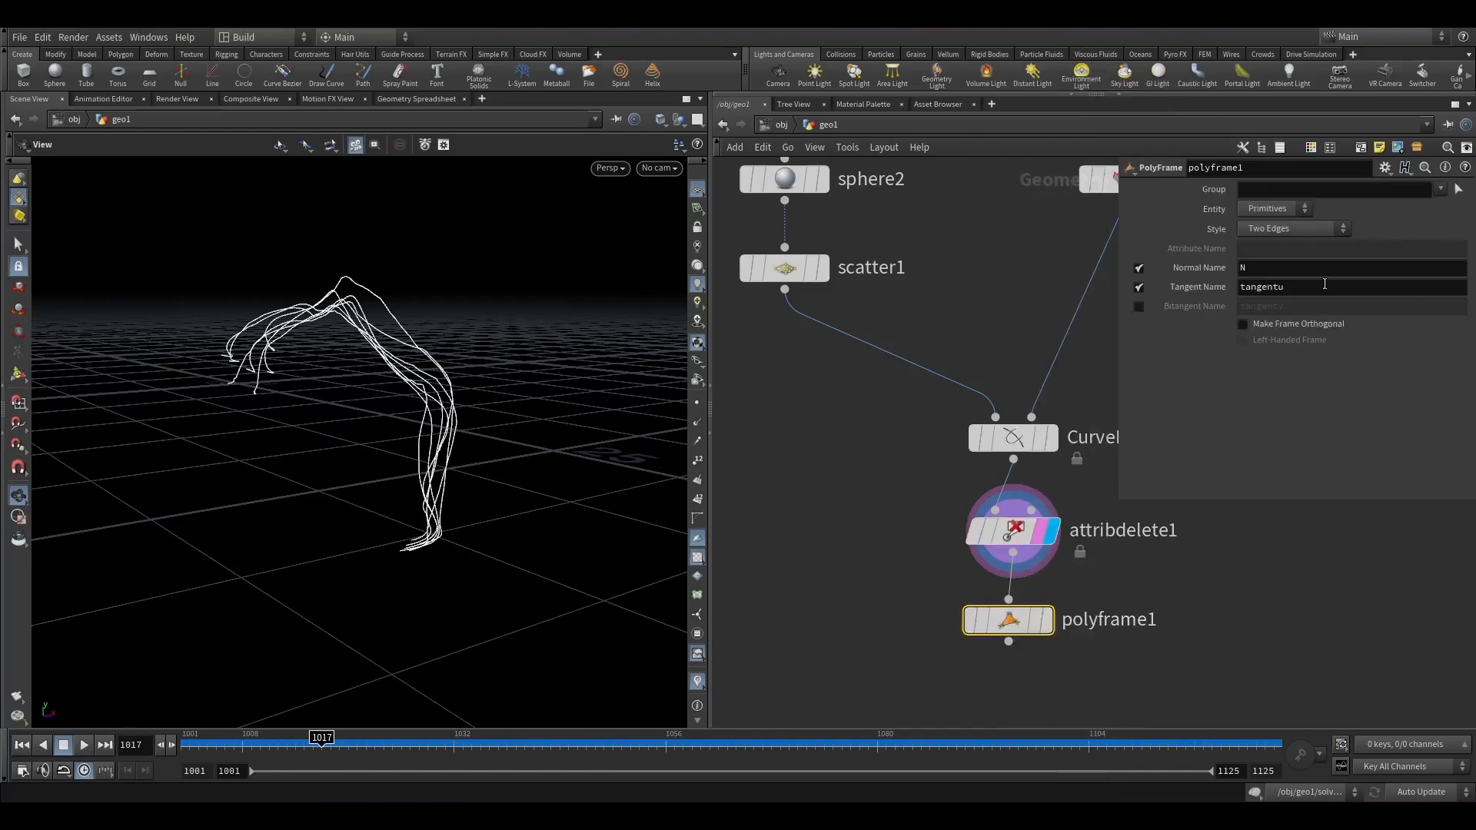
pyautogui.click(1139, 267)
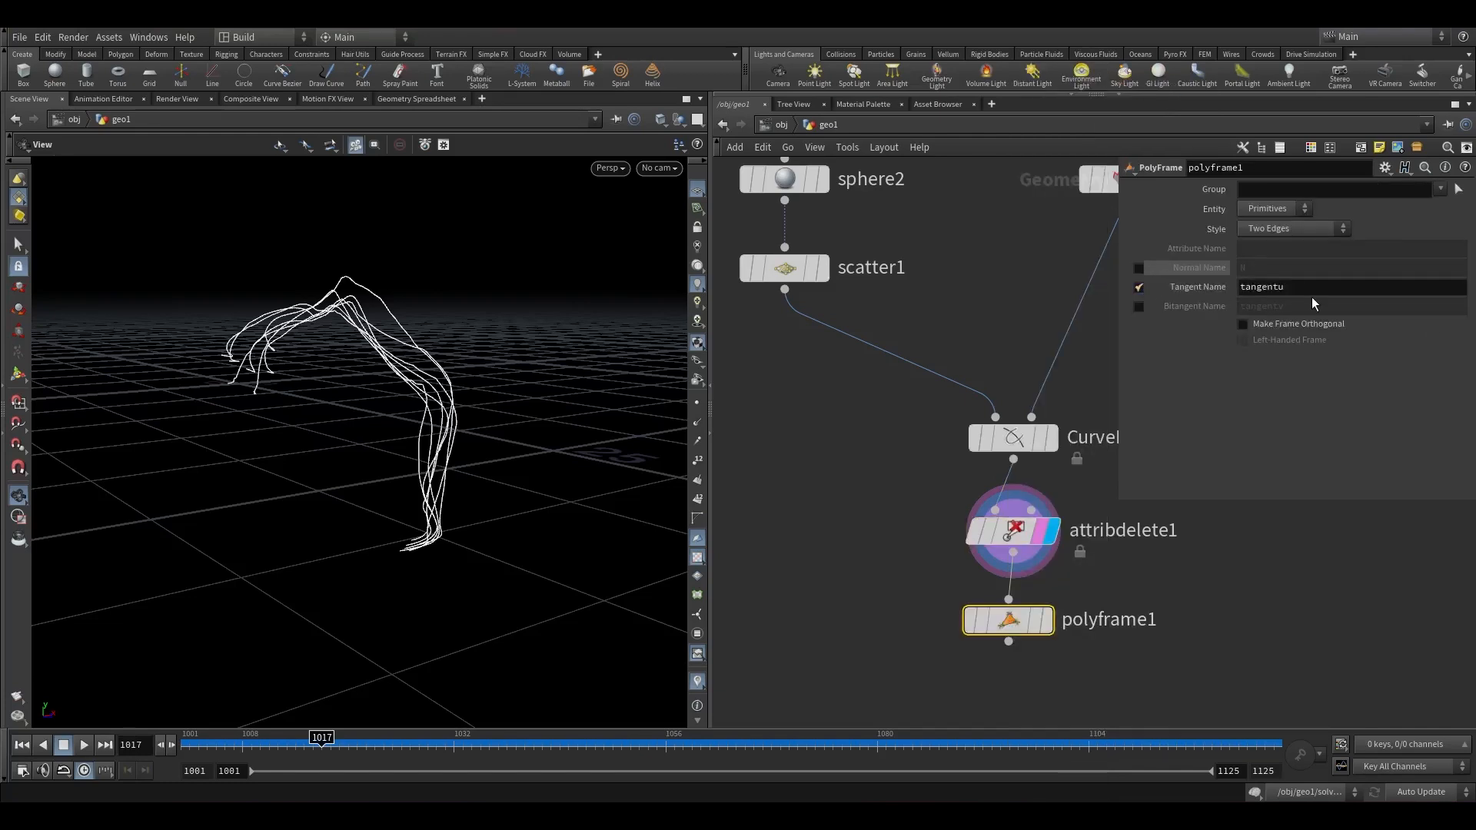
pyautogui.doubleClick(1302, 287)
pyautogui.write('bv')
pyautogui.press('BackSpace')
pyautogui.press('BackSpace')
pyautogui.write('v')
pyautogui.click(1258, 541)
pyautogui.moveTo(1114, 572); pyautogui.dragTo(1038, 337, button='middle')
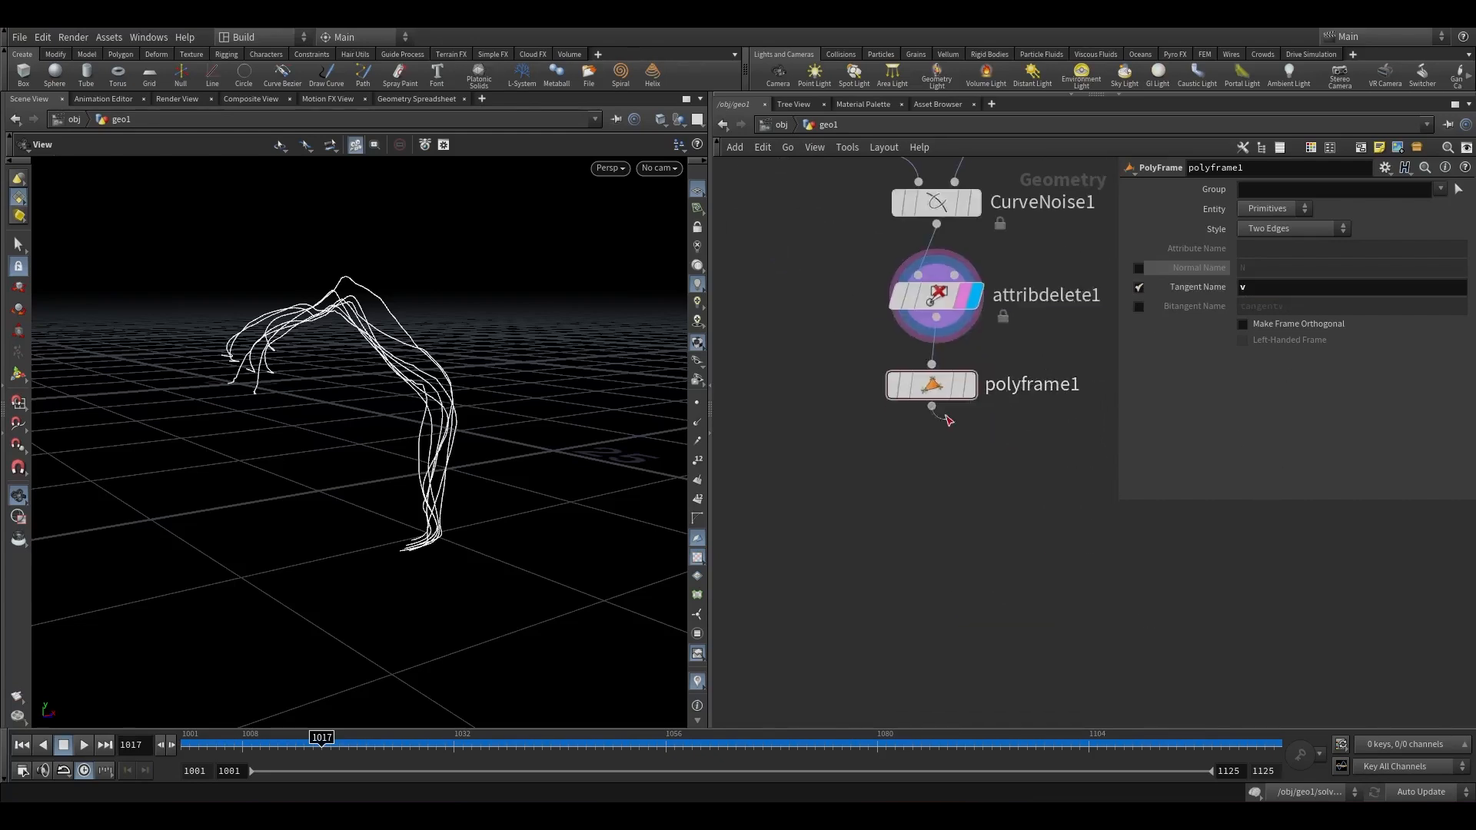
# Append an Attribute Wrangle below polyframe1 with the expression v@v *= -1; and display it.
pyautogui.click(932, 407)
pyautogui.press('Tab')
pyautogui.write('atw')
pyautogui.press('Return')
pyautogui.click(933, 480)
pyautogui.click(1455, 323)
pyautogui.write('v@')
pyautogui.press('Escape')
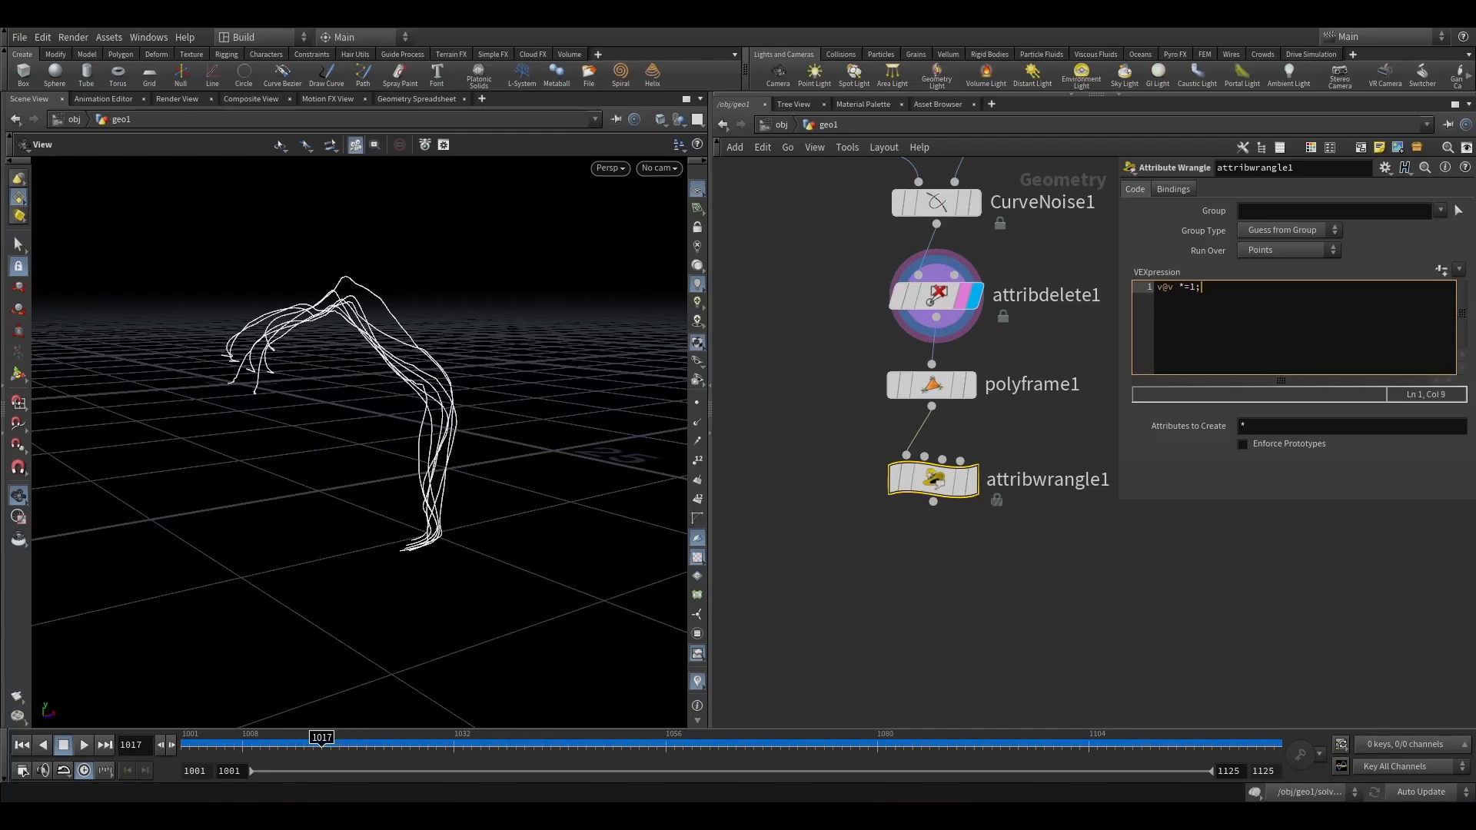
pyautogui.write('-')
pyautogui.click(959, 486)
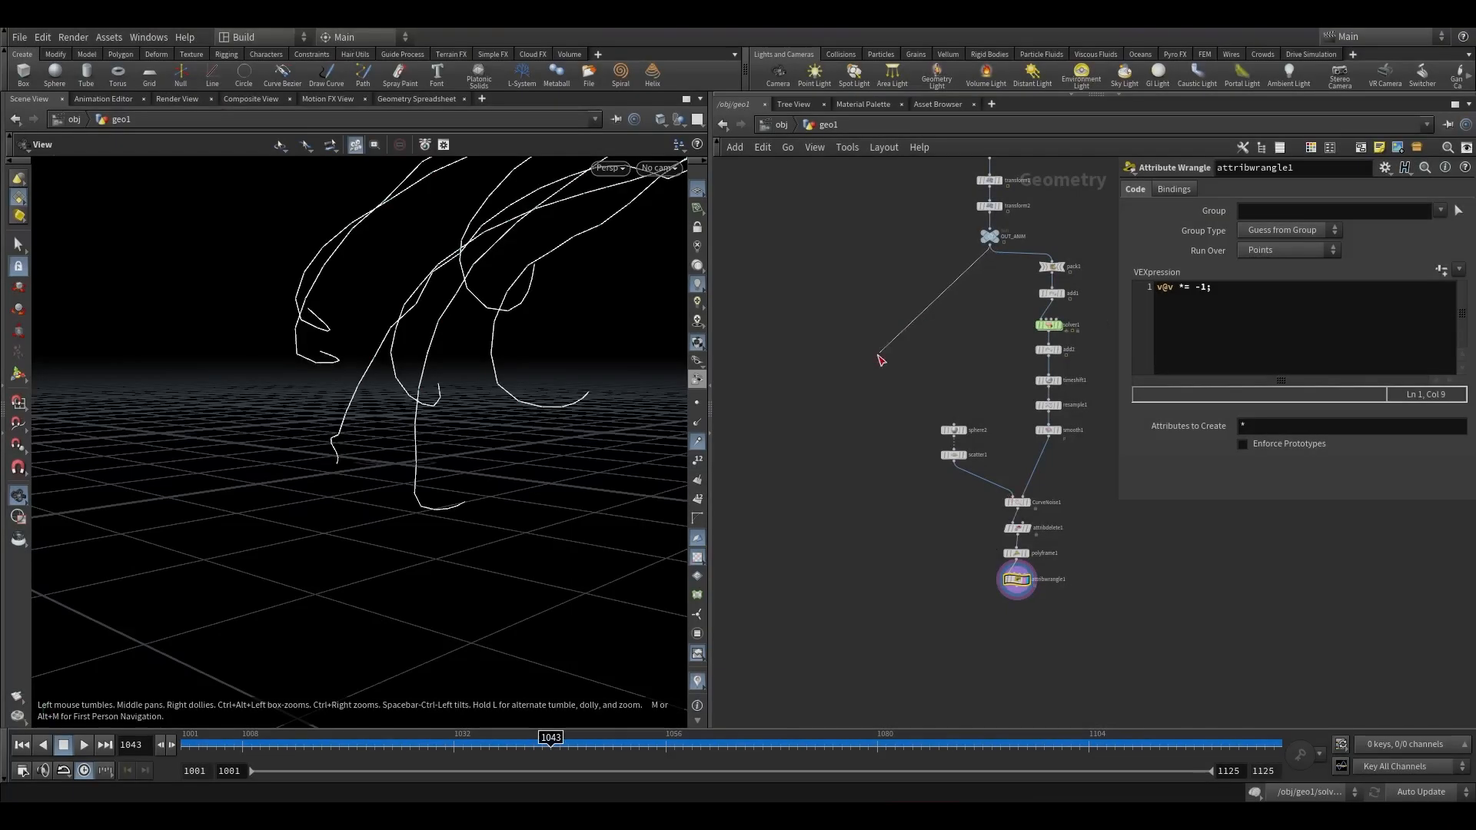
# Add a Points from Volume node and make it the displayed node.
pyautogui.press('Tab')
pyautogui.write('points from')
pyautogui.press('Return')
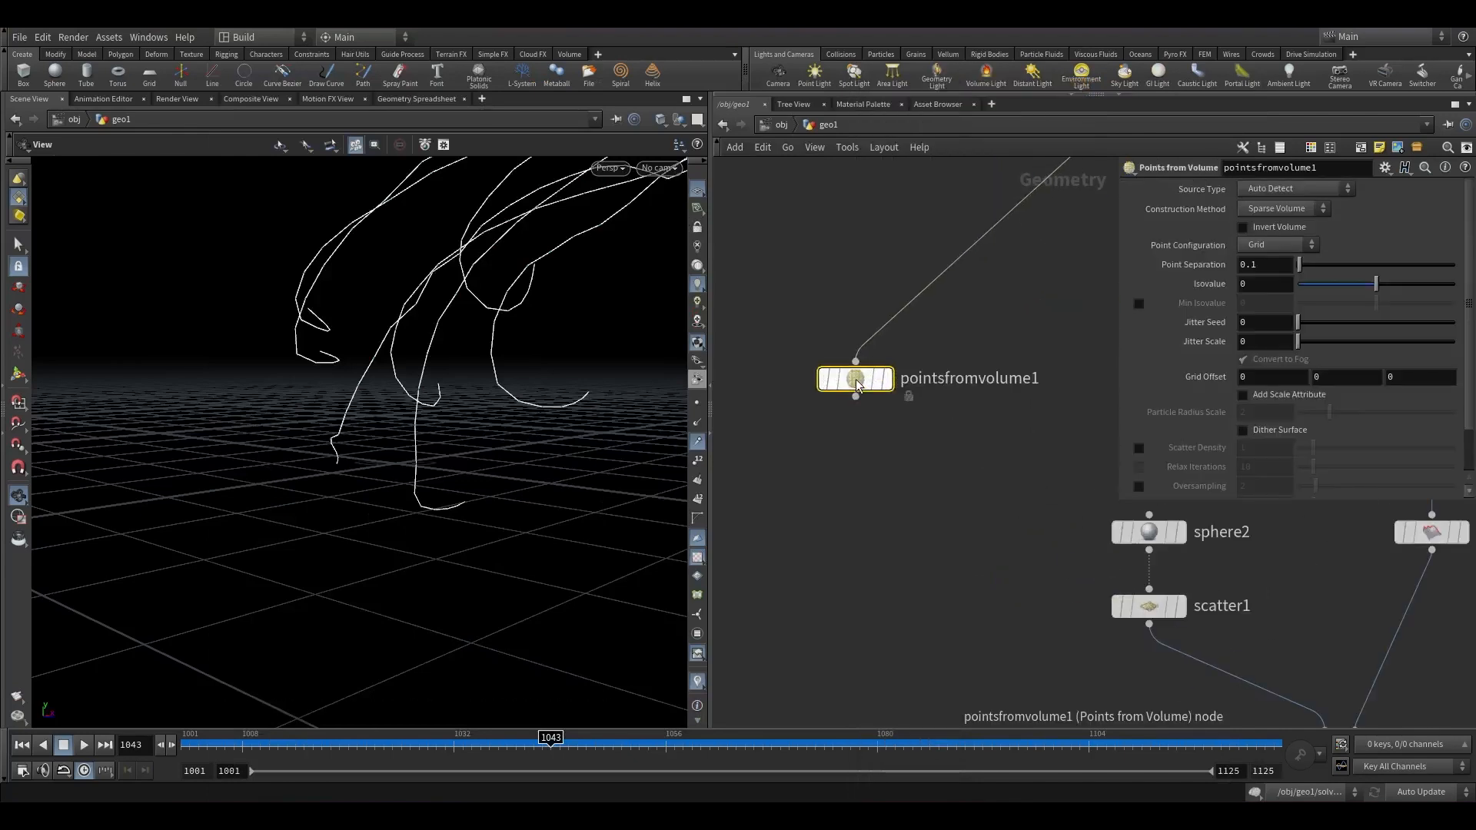
pyautogui.scroll(4, 856, 380)
pyautogui.click(902, 383)
pyautogui.click(922, 382)
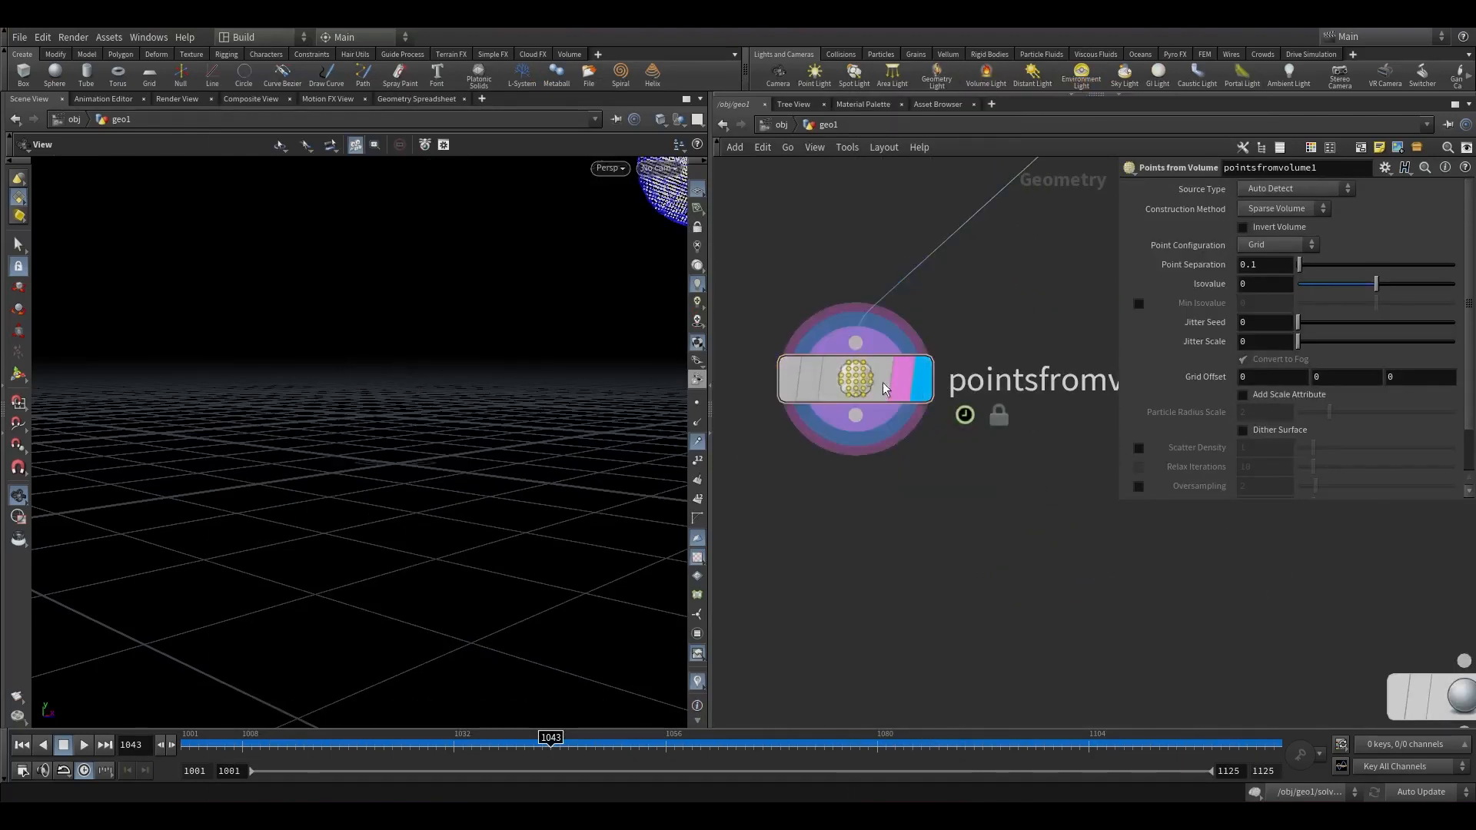
# Set the Points from Volume jitter seed and jitter scale both to 1.
pyautogui.moveTo(1299, 322); pyautogui.dragTo(1226, 339)
pyautogui.write('1')
pyautogui.press('Tab')
pyautogui.write('1')
pyautogui.click(1081, 469)
pyautogui.scroll(-3, 566, 488)
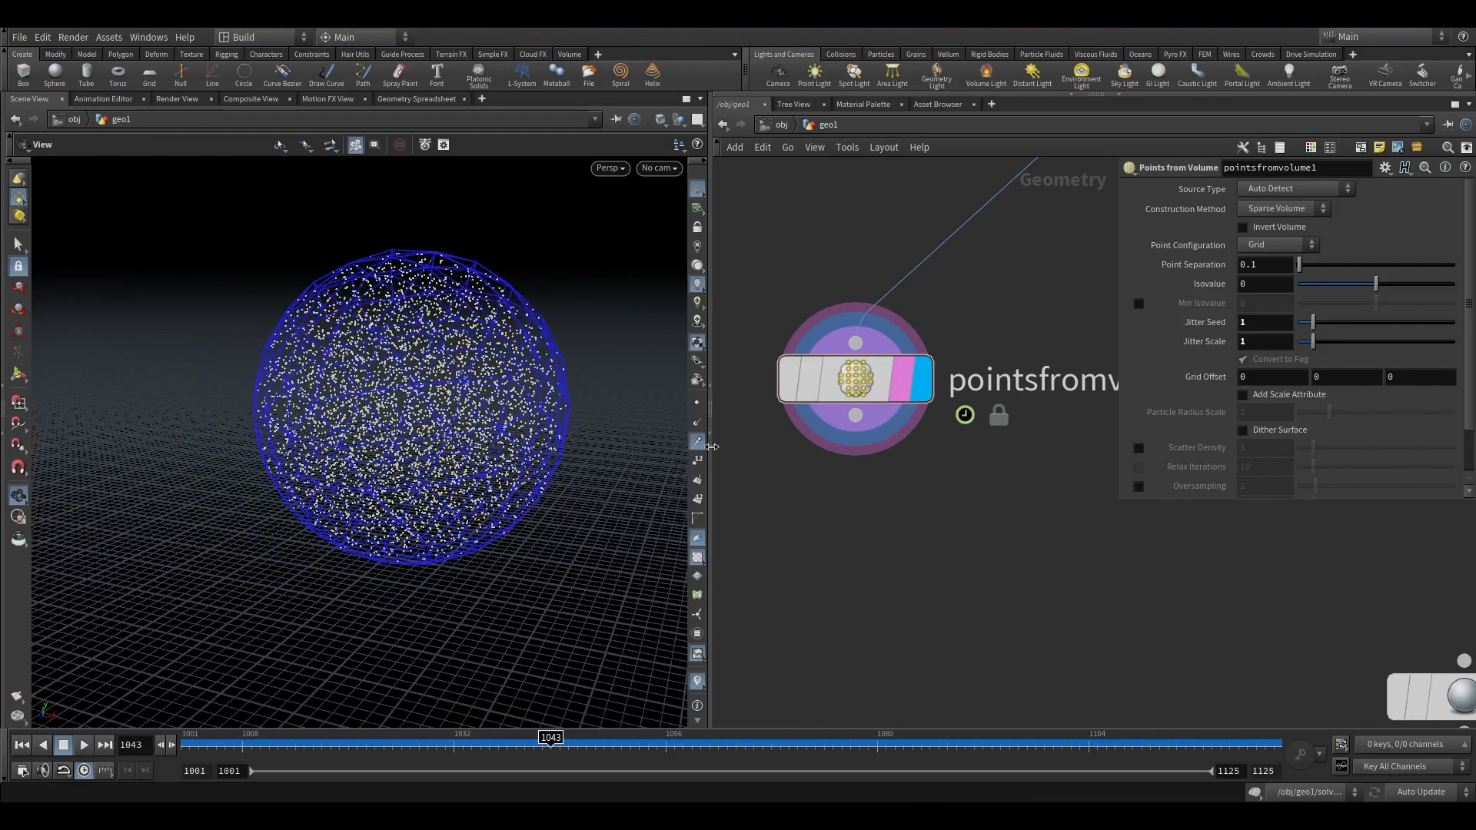
# Append a Pyro Source node below the Points from Volume node and make it the displayed node.
pyautogui.press('Tab')
pyautogui.write('pyro s')
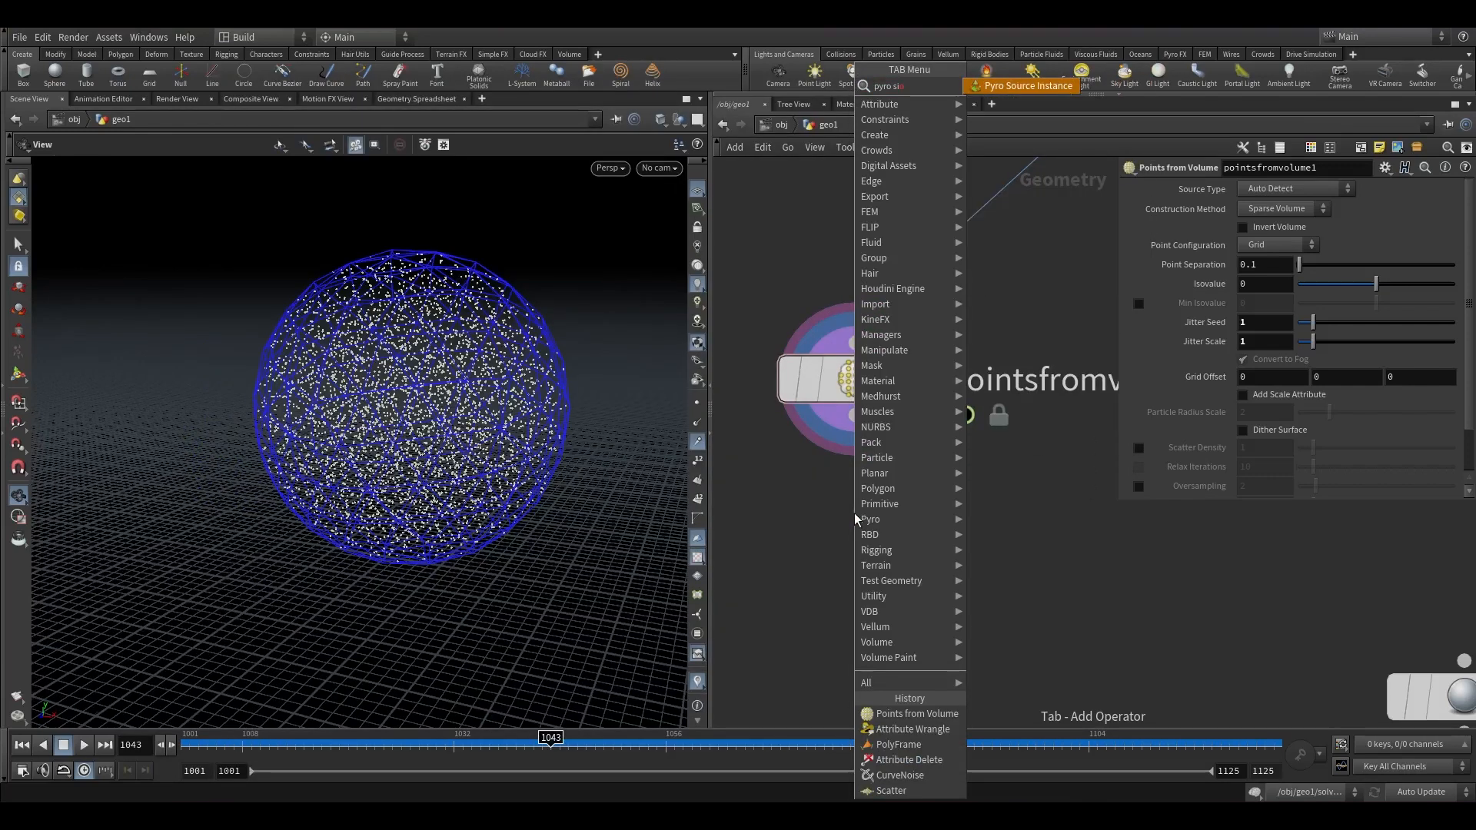
pyautogui.press('Down')
pyautogui.press('Return')
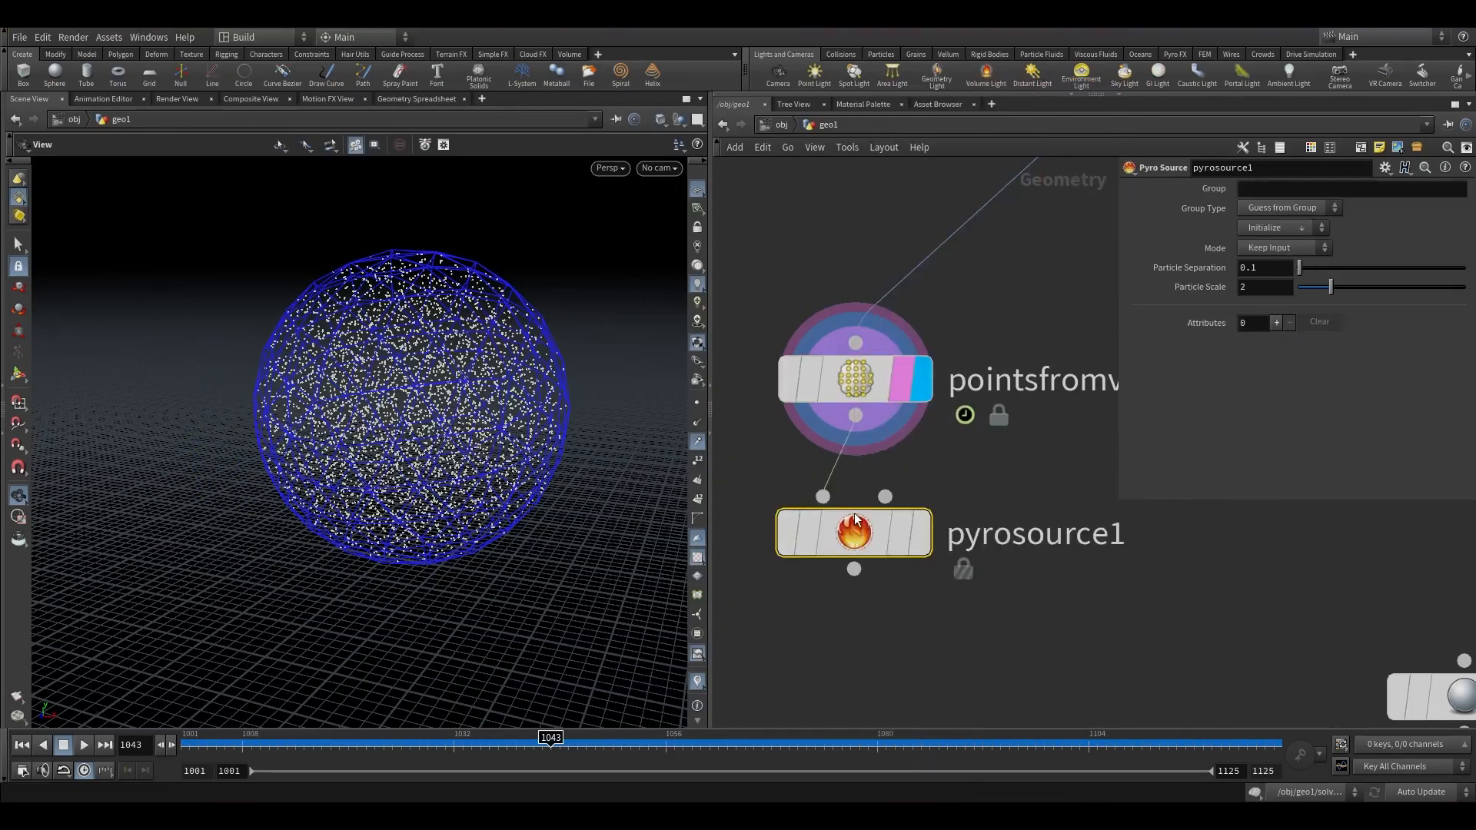
pyautogui.click(918, 531)
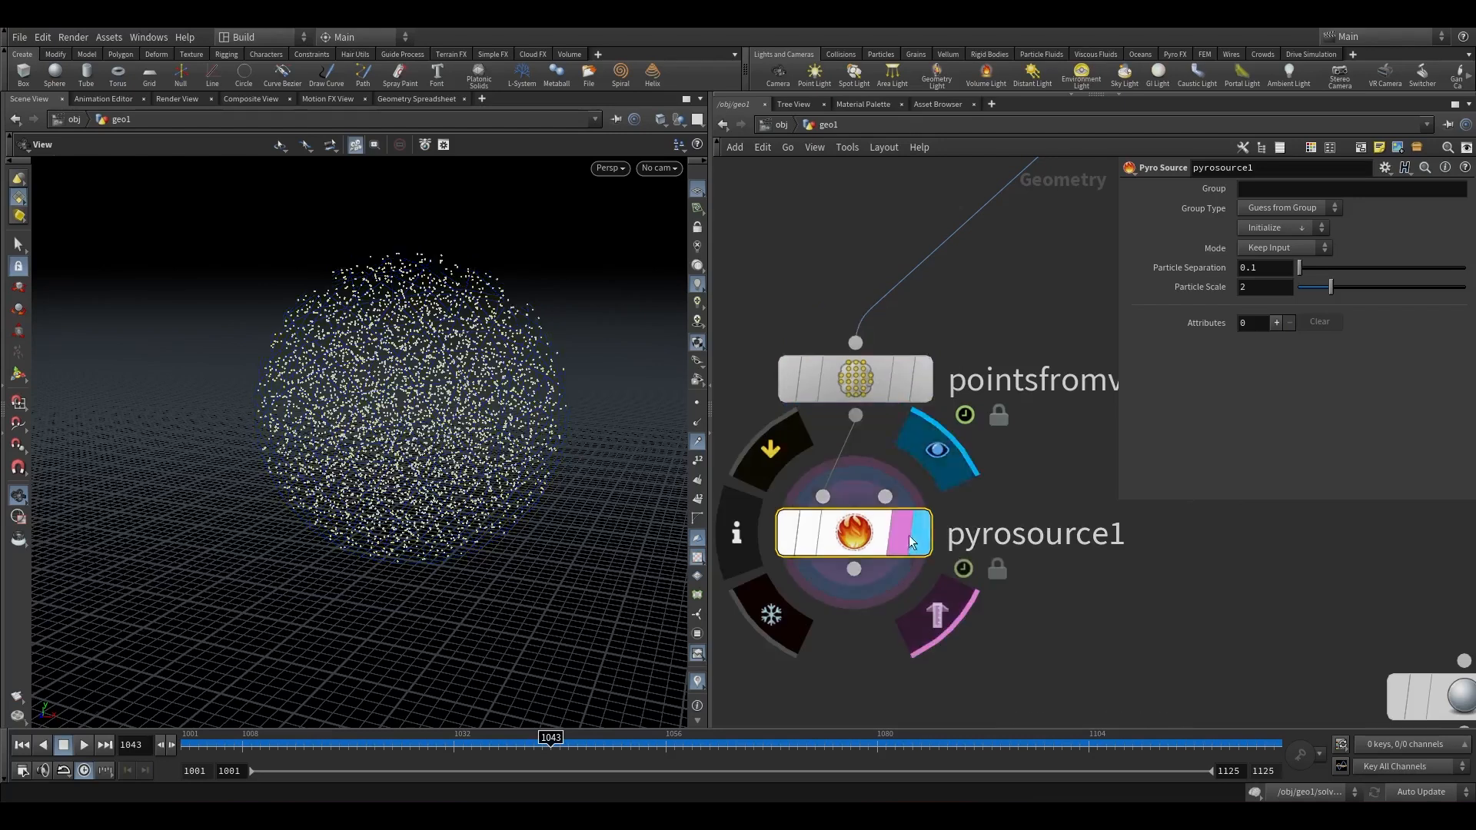
# Initialize the Pyro Source with density and temperature attributes and set both attribute scales to 1.2.
pyautogui.click(1279, 228)
pyautogui.click(1283, 273)
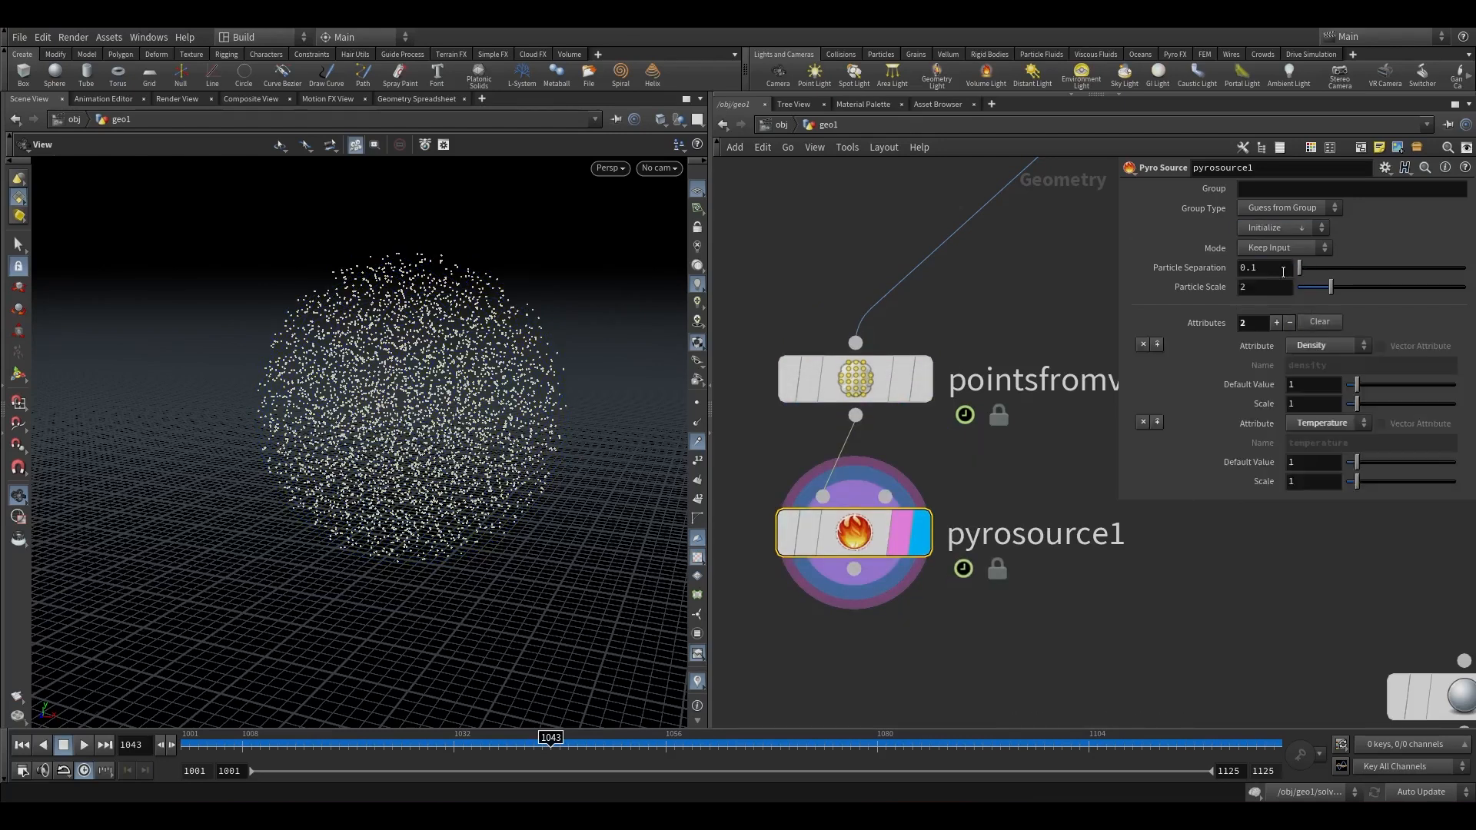
pyautogui.click(1273, 268)
pyautogui.click(1316, 403)
pyautogui.click(1318, 481)
pyautogui.write('.2')
pyautogui.click(1241, 555)
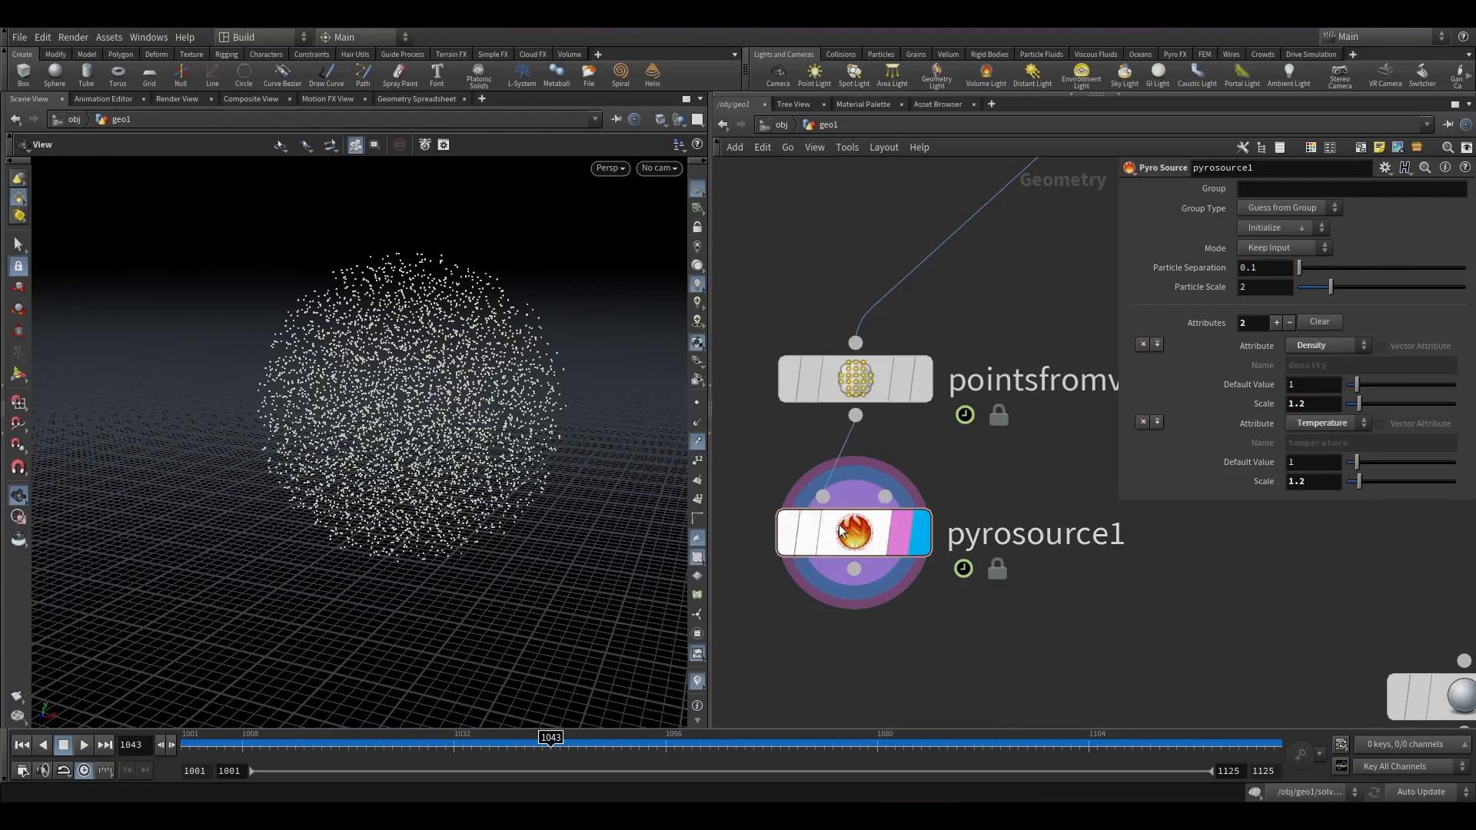
# Select the Points from Volume and Pyro Source nodes and tidy their layout in the network.
pyautogui.scroll(-3, 409, 490)
pyautogui.scroll(-1, 409, 490)
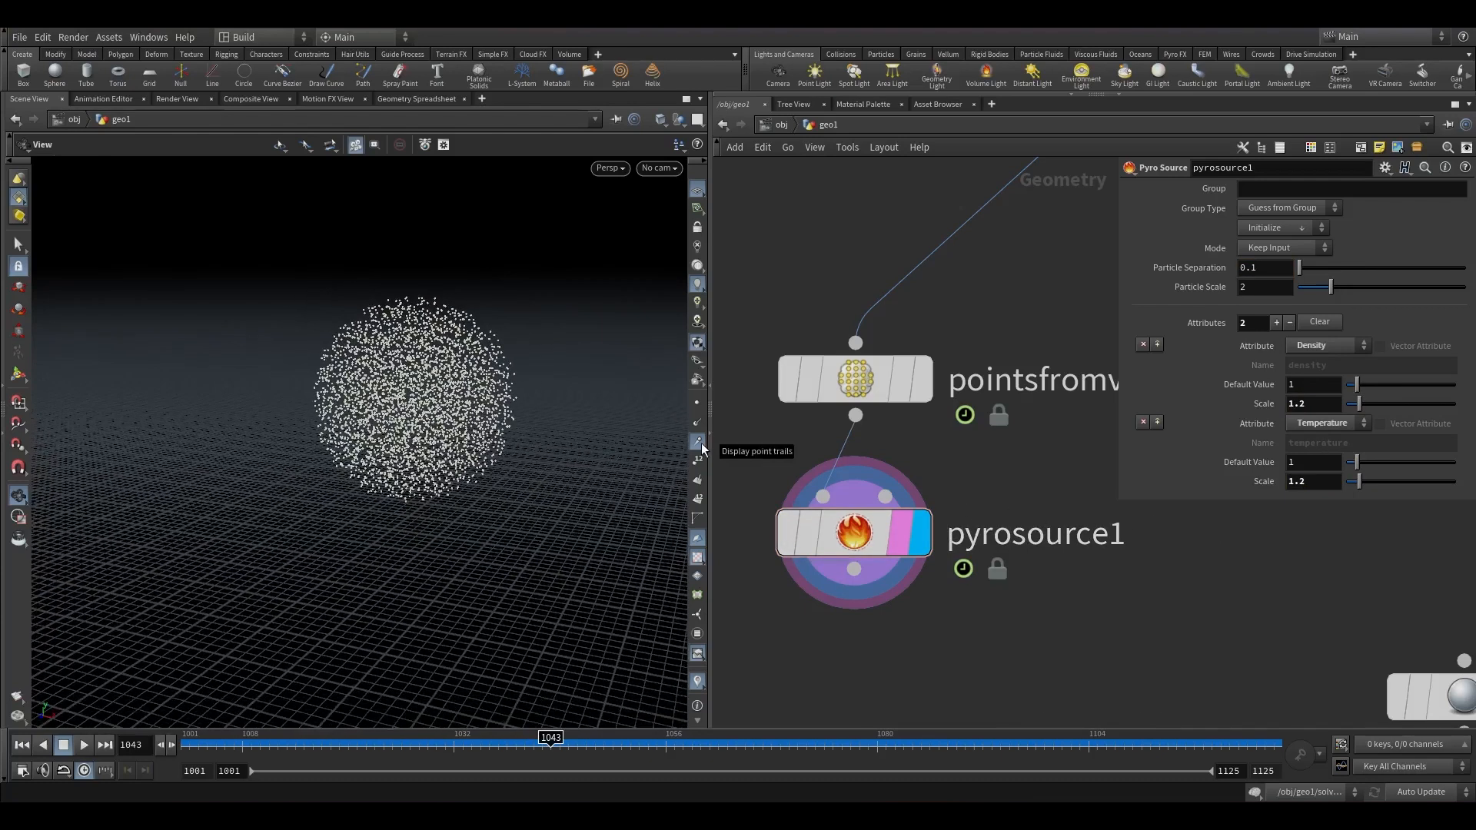
pyautogui.moveTo(971, 673); pyautogui.dragTo(818, 390)
pyautogui.press('l')
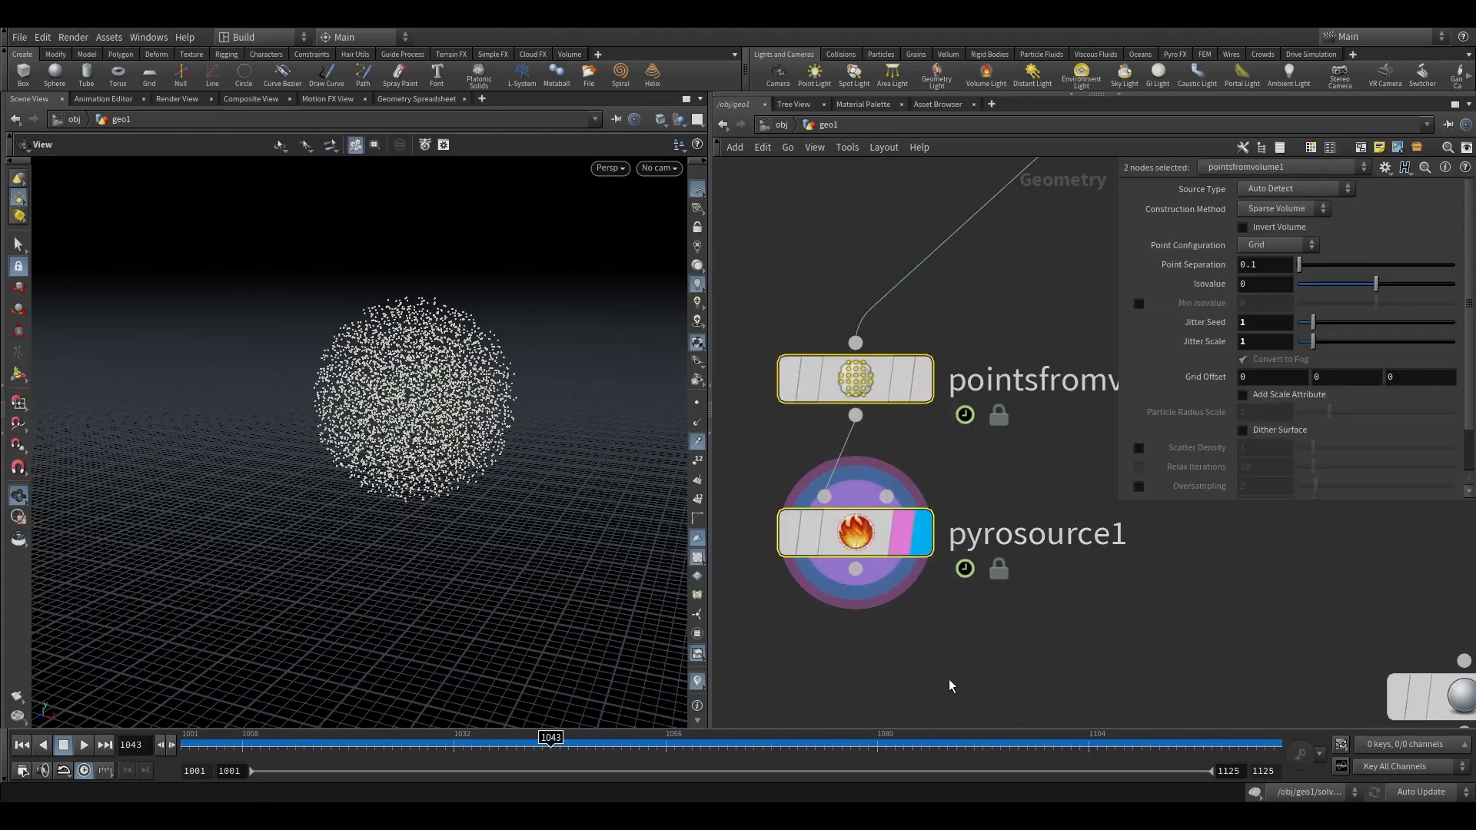
pyautogui.click(949, 680)
pyautogui.moveTo(827, 640); pyautogui.dragTo(904, 534, button='middle')
pyautogui.scroll(-5, 405, 564)
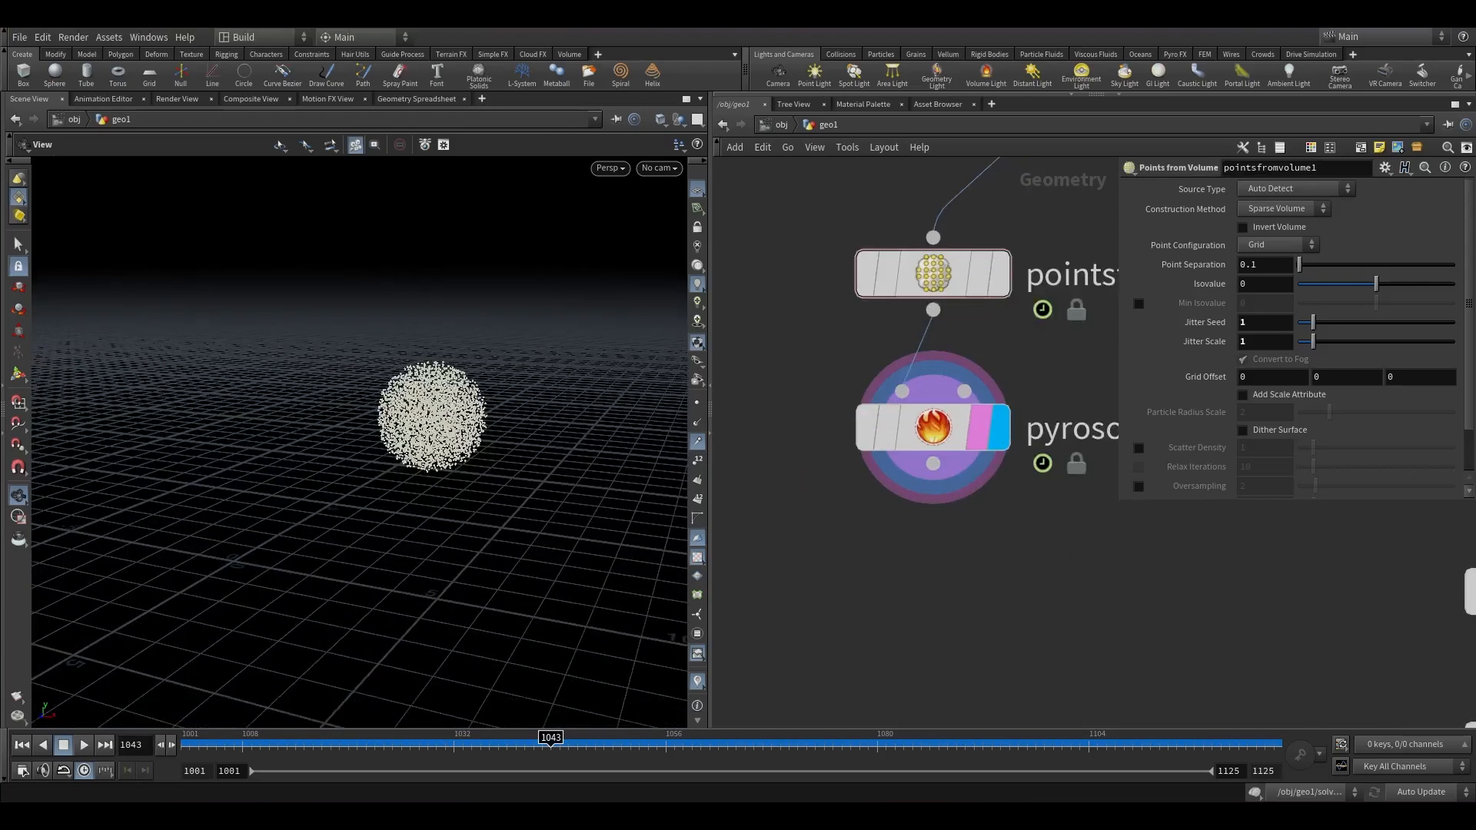
# Append an Attribute Noise node below pyrosource1 and display it.
pyautogui.press('Tab')
pyautogui.write('at n')
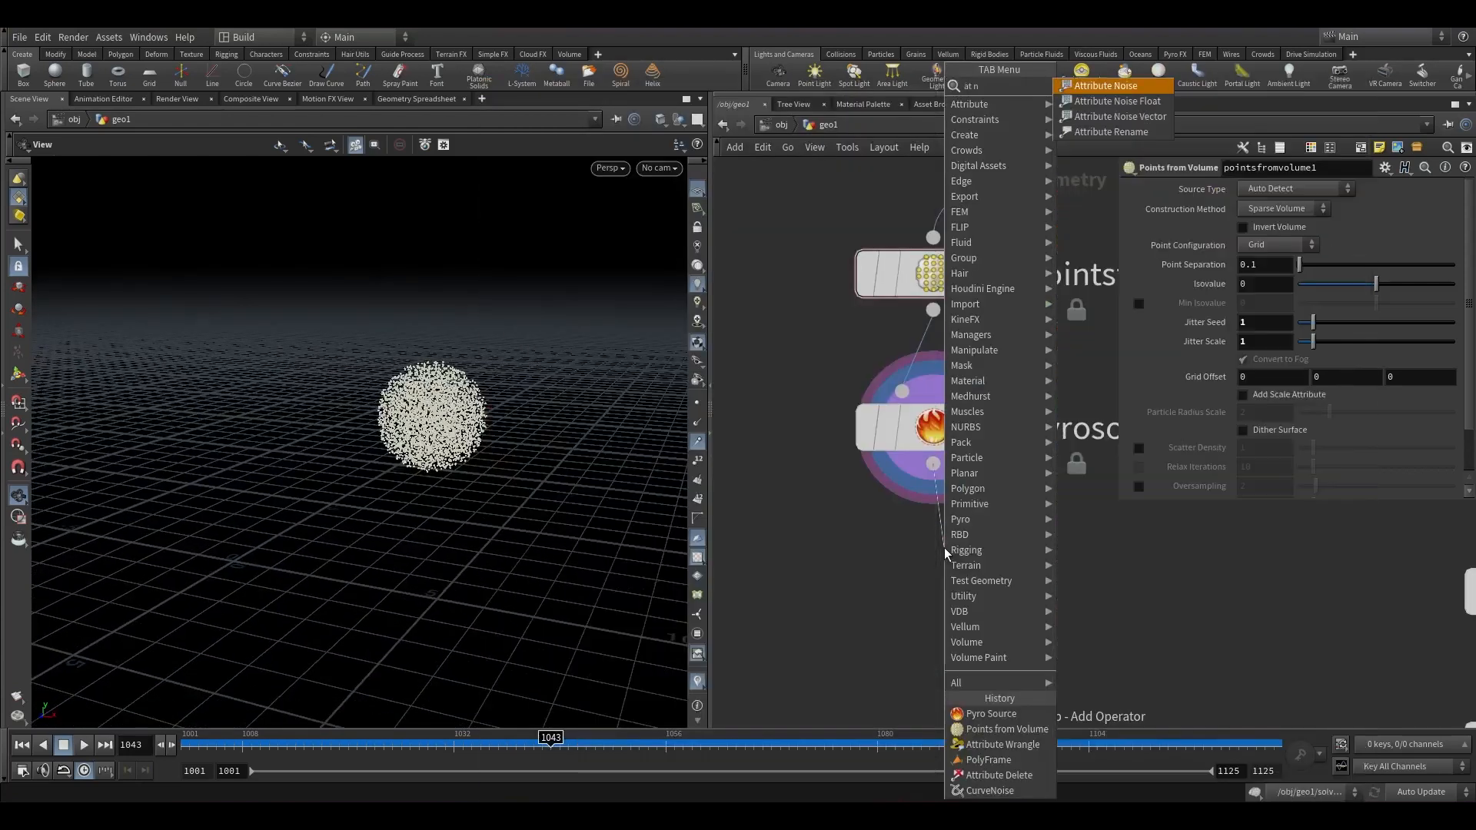
pyautogui.press('Return')
pyautogui.click(919, 601)
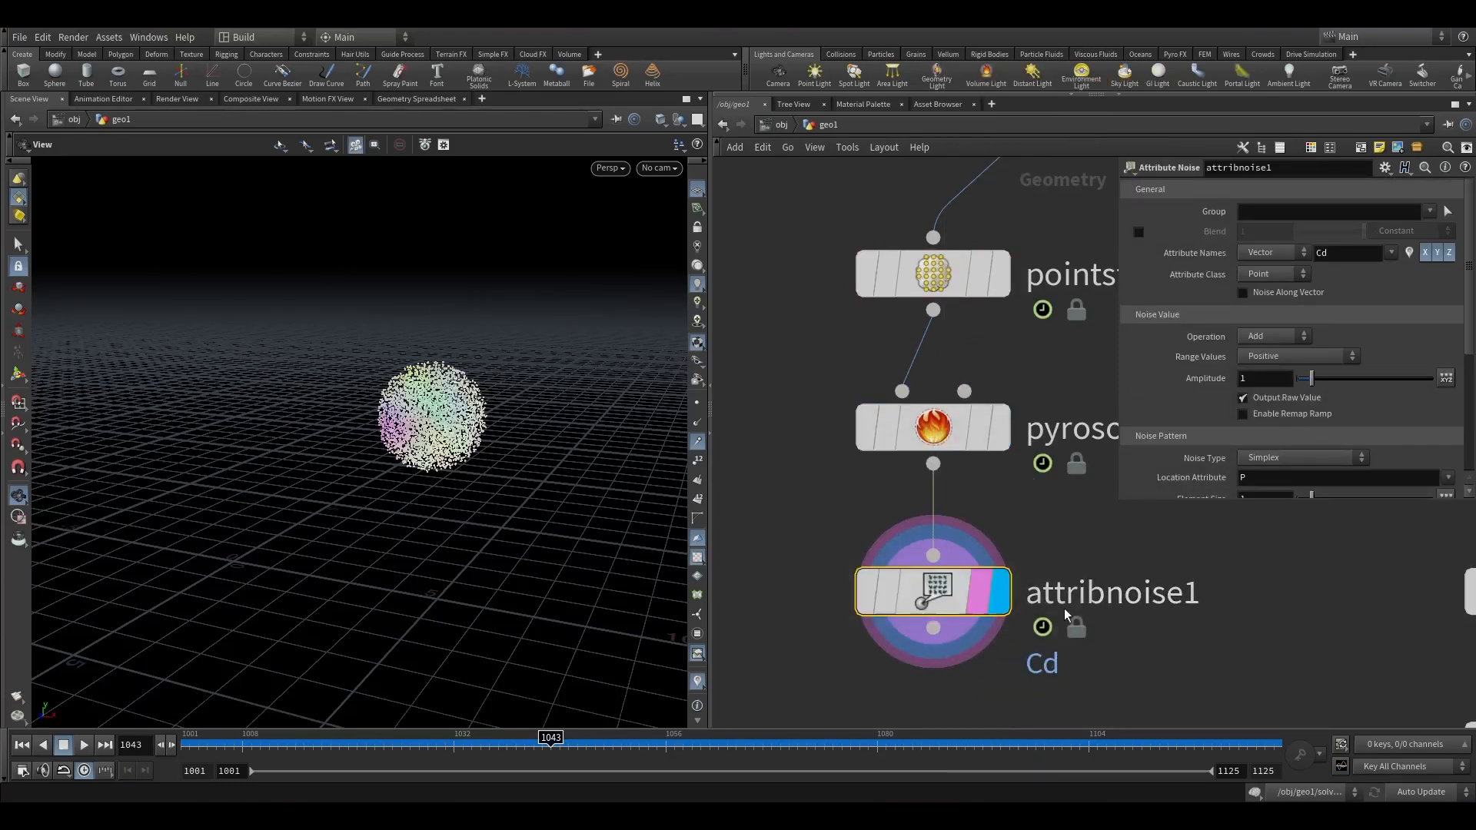
# Always show the asset definition toolbar via Asset Manager configuration, and switch the noise node to the older attribnoise definition.
pyautogui.click(148, 37)
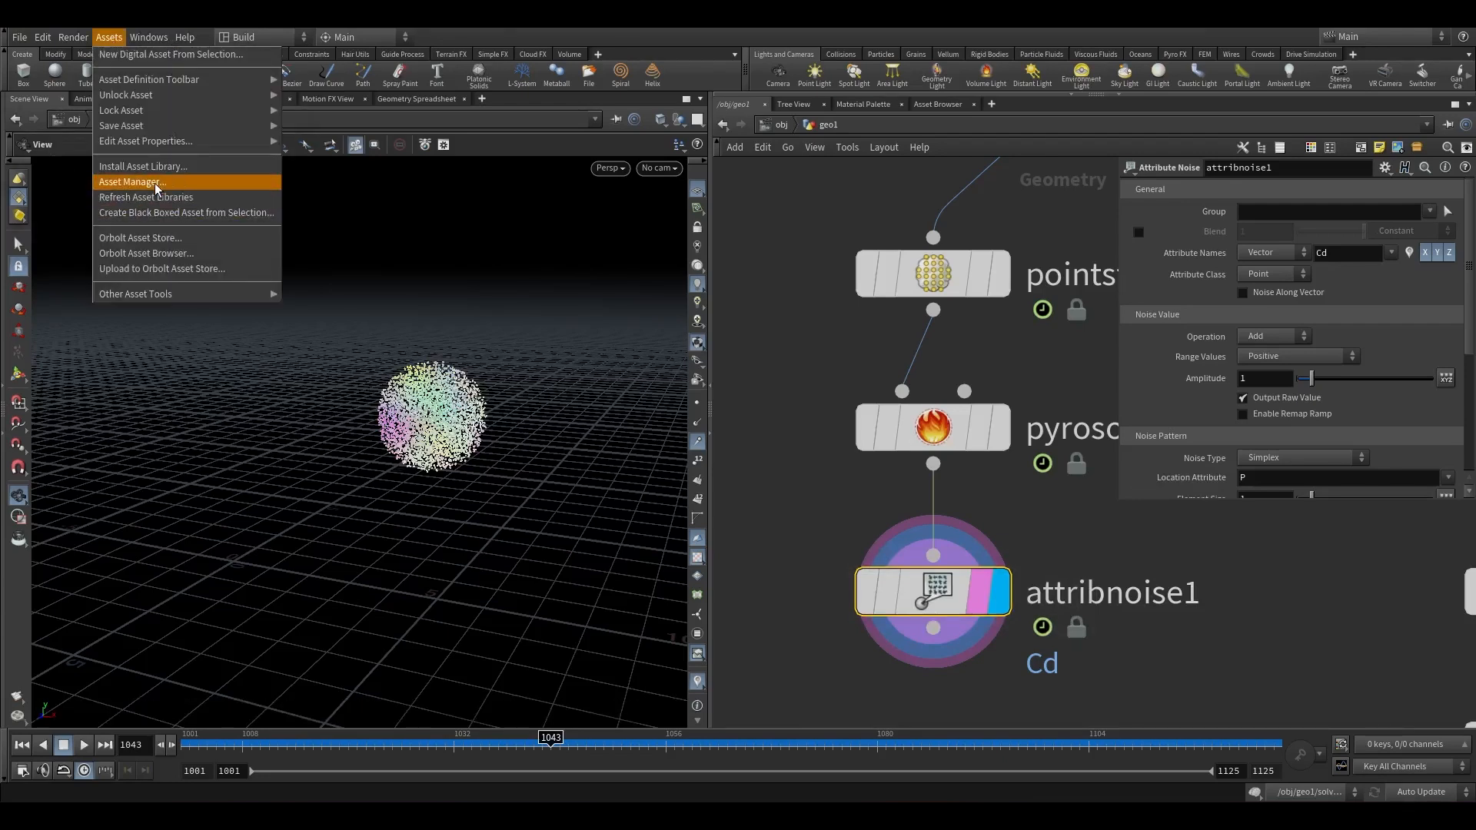
pyautogui.click(127, 185)
pyautogui.click(87, 50)
pyautogui.click(173, 347)
pyautogui.click(169, 376)
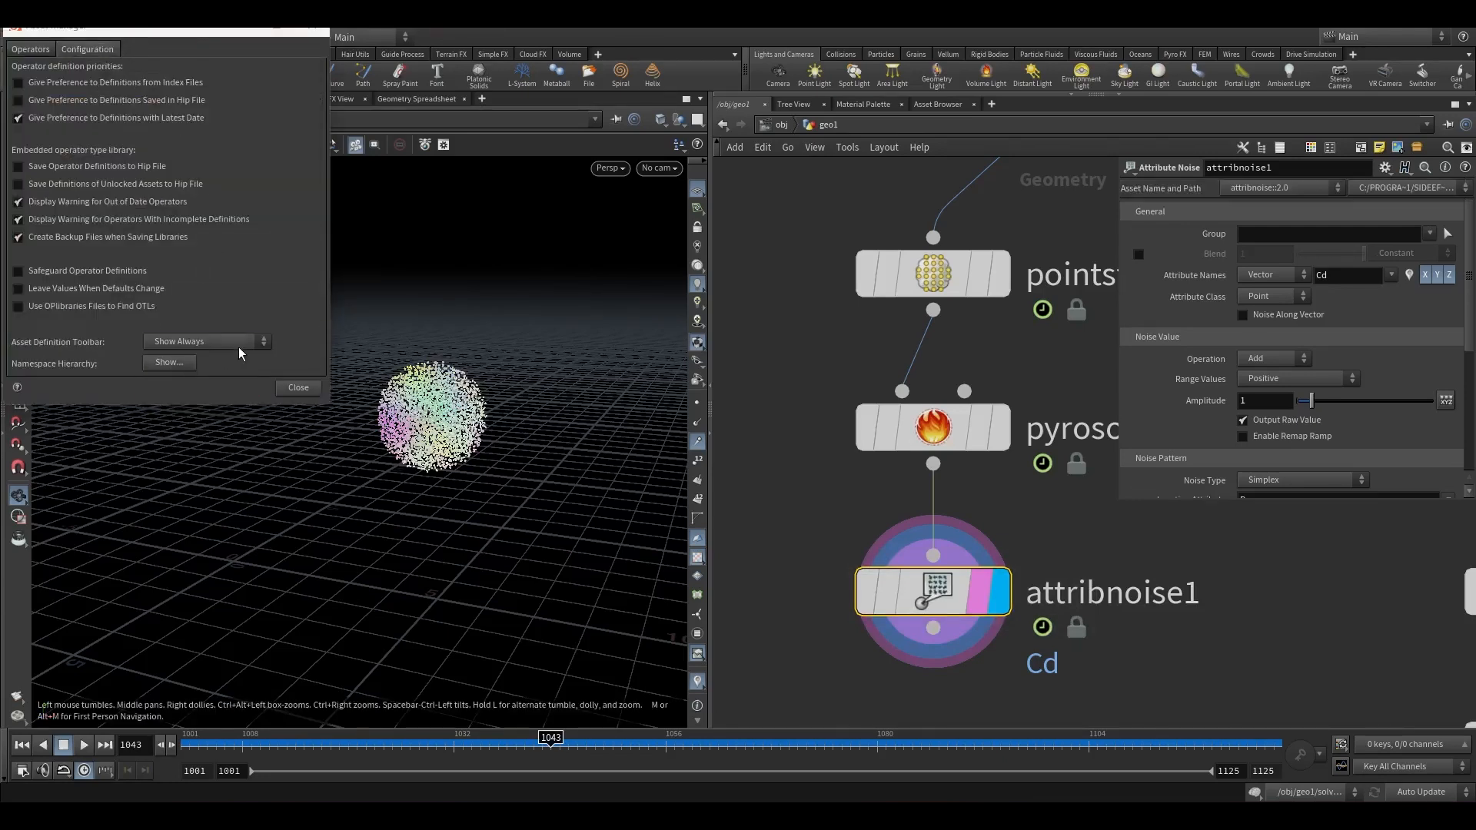
pyautogui.click(298, 389)
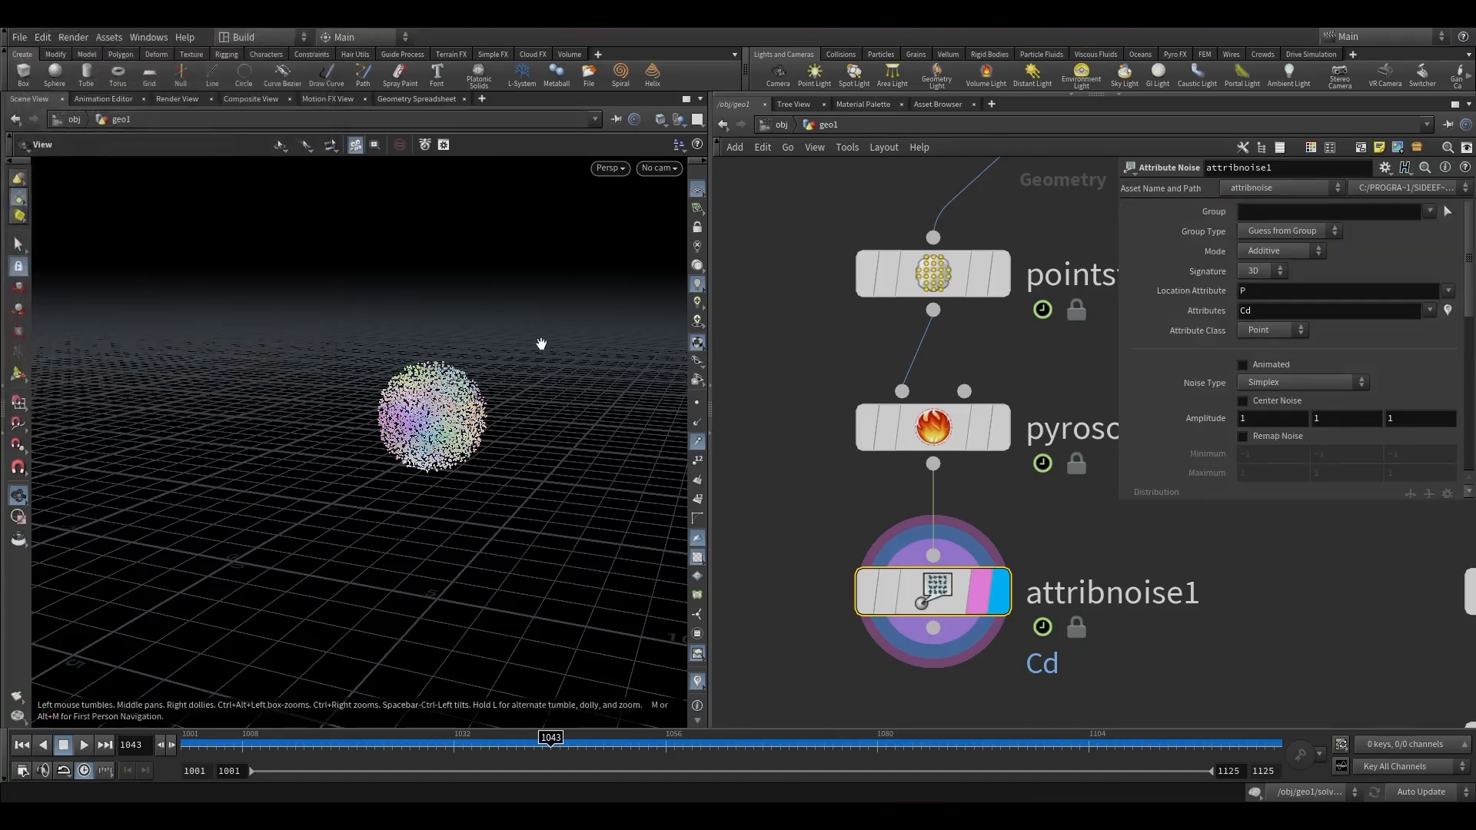
pyautogui.scroll(-2, 409, 415)
pyautogui.moveTo(409, 417); pyautogui.dragTo(415, 365)
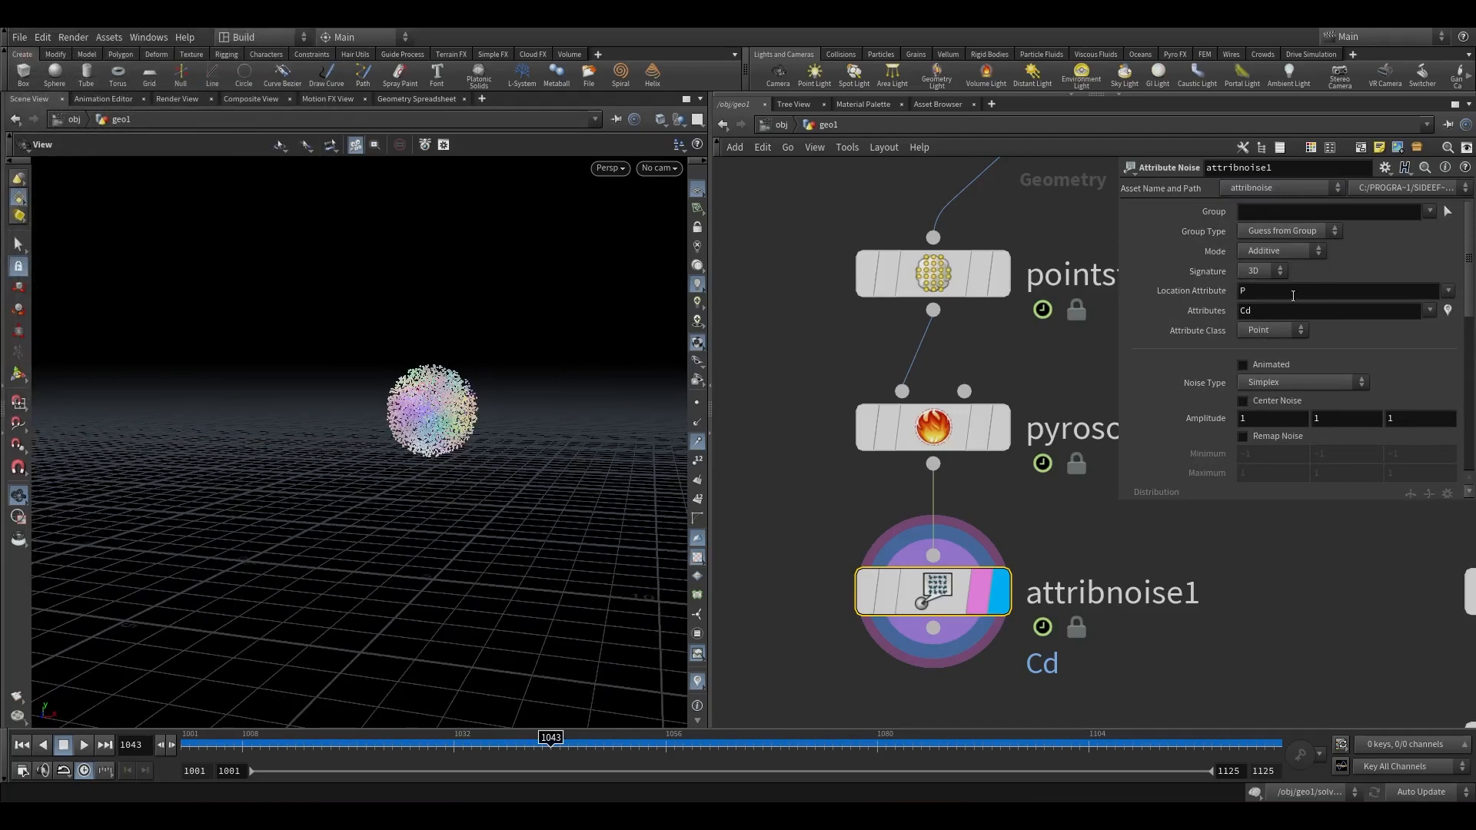
# Set the noise attributes to temperature and density, removing Cd from the list.
pyautogui.click(1428, 310)
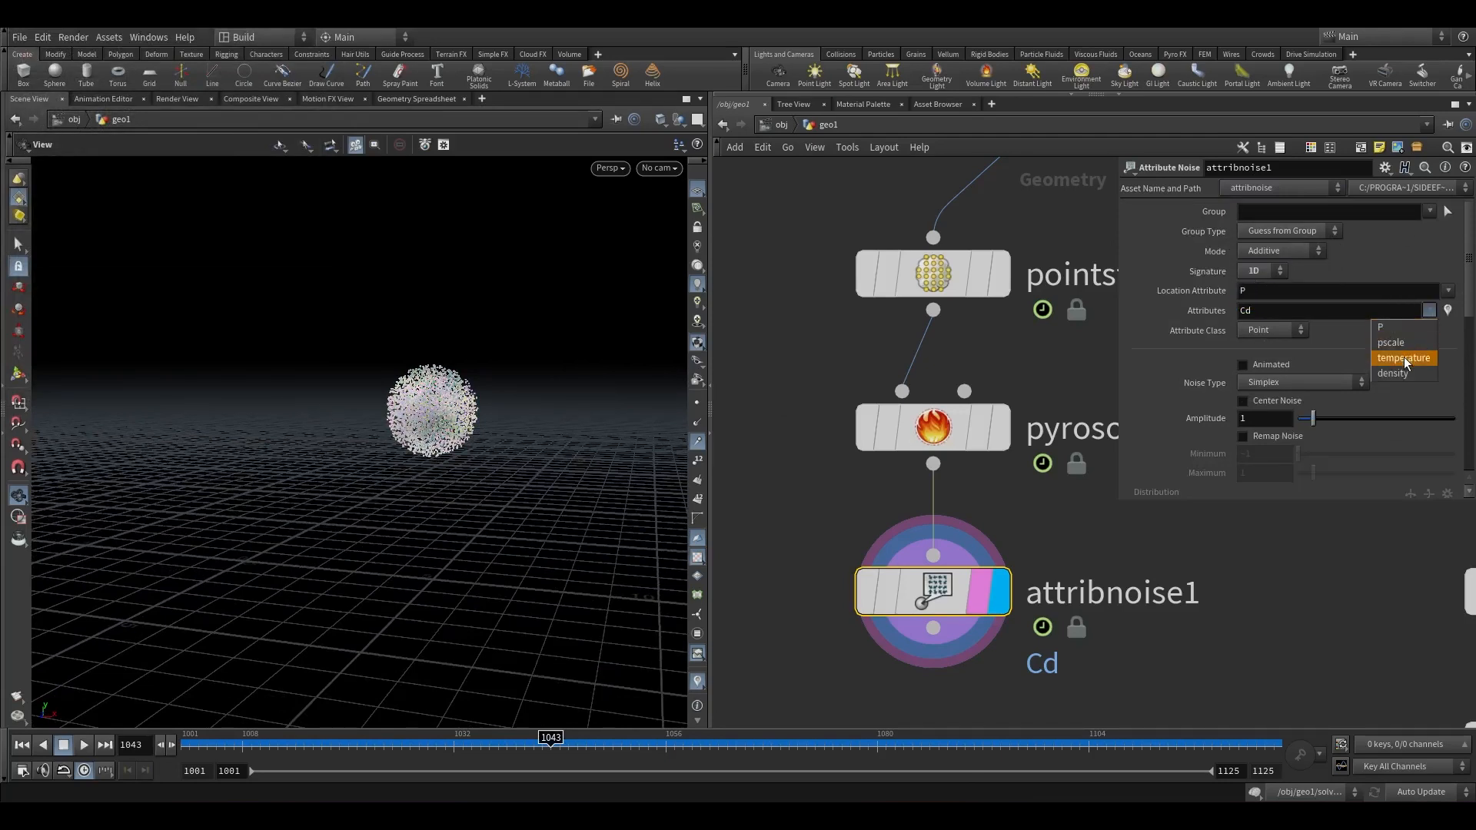
pyautogui.click(1404, 359)
pyautogui.click(1430, 311)
pyautogui.click(1404, 374)
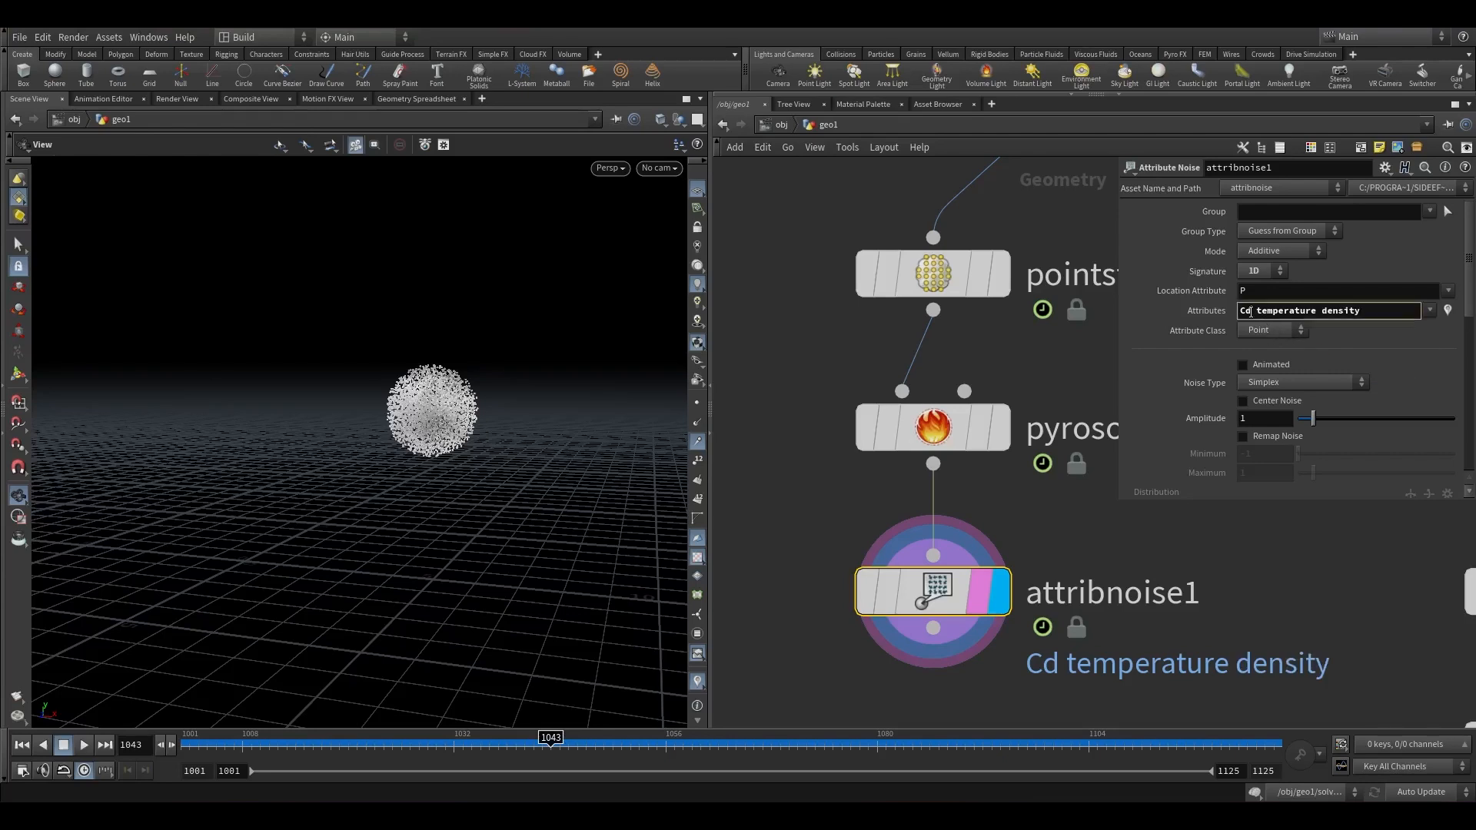
pyautogui.moveTo(1259, 312); pyautogui.dragTo(1239, 311)
pyautogui.press('BackSpace')
pyautogui.click(1103, 563)
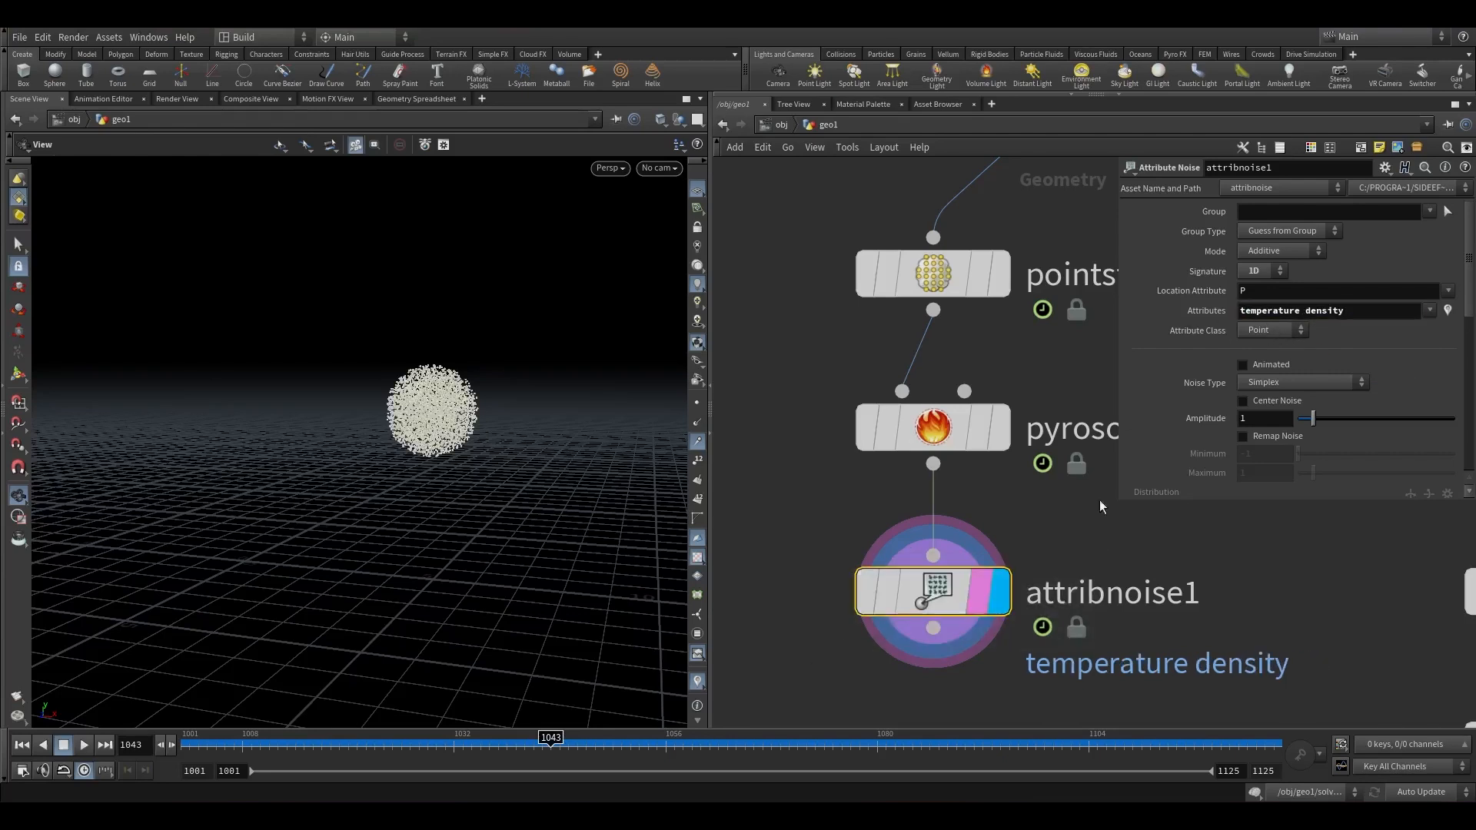
# Enable Animated and Remap Noise on the attribute noise, with remap minimum -1.2 and maximum 1.2.
pyautogui.click(1448, 312)
pyautogui.scroll(3, 395, 397)
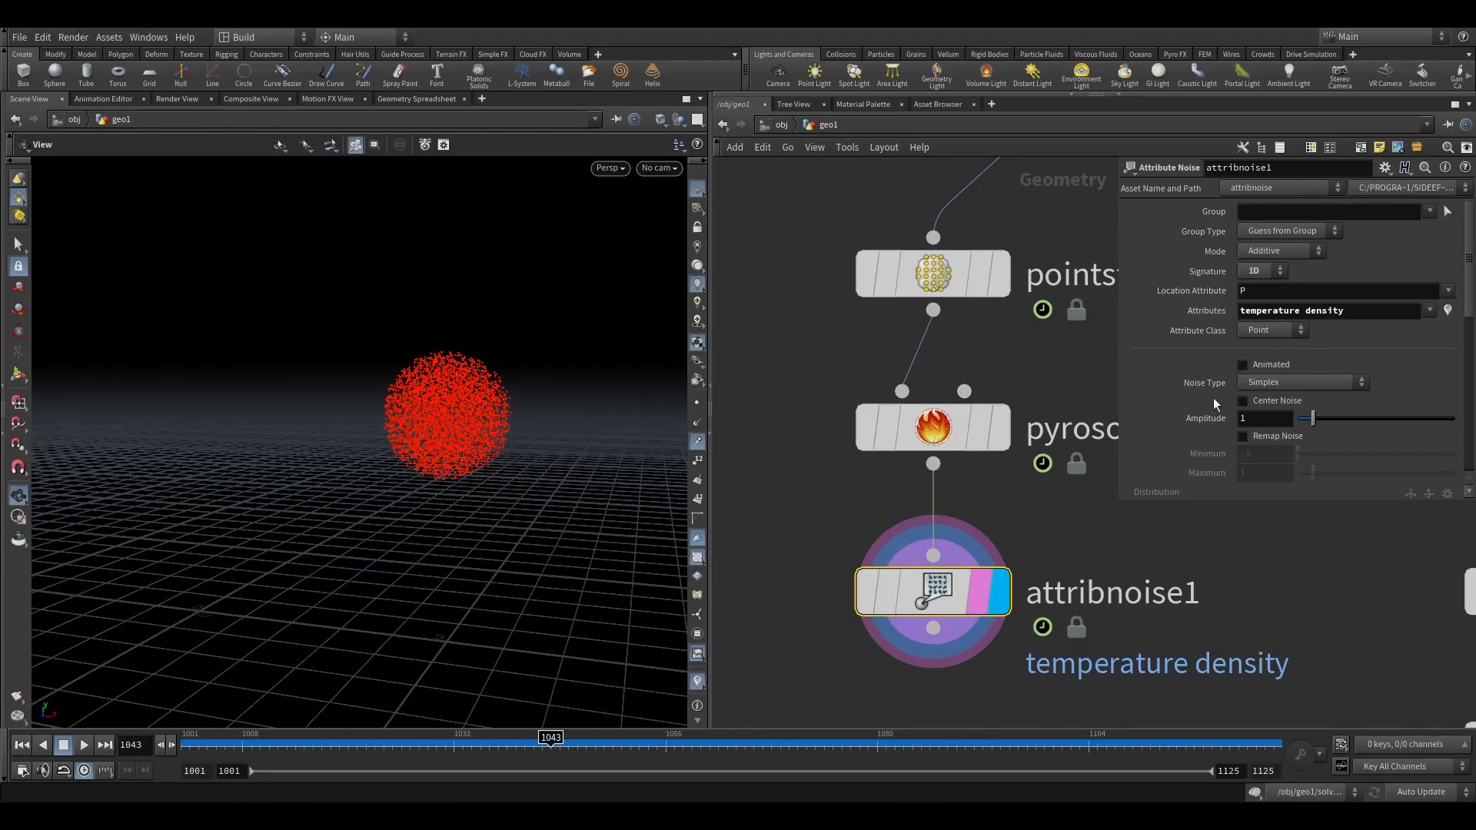
pyautogui.scroll(-1, 1212, 398)
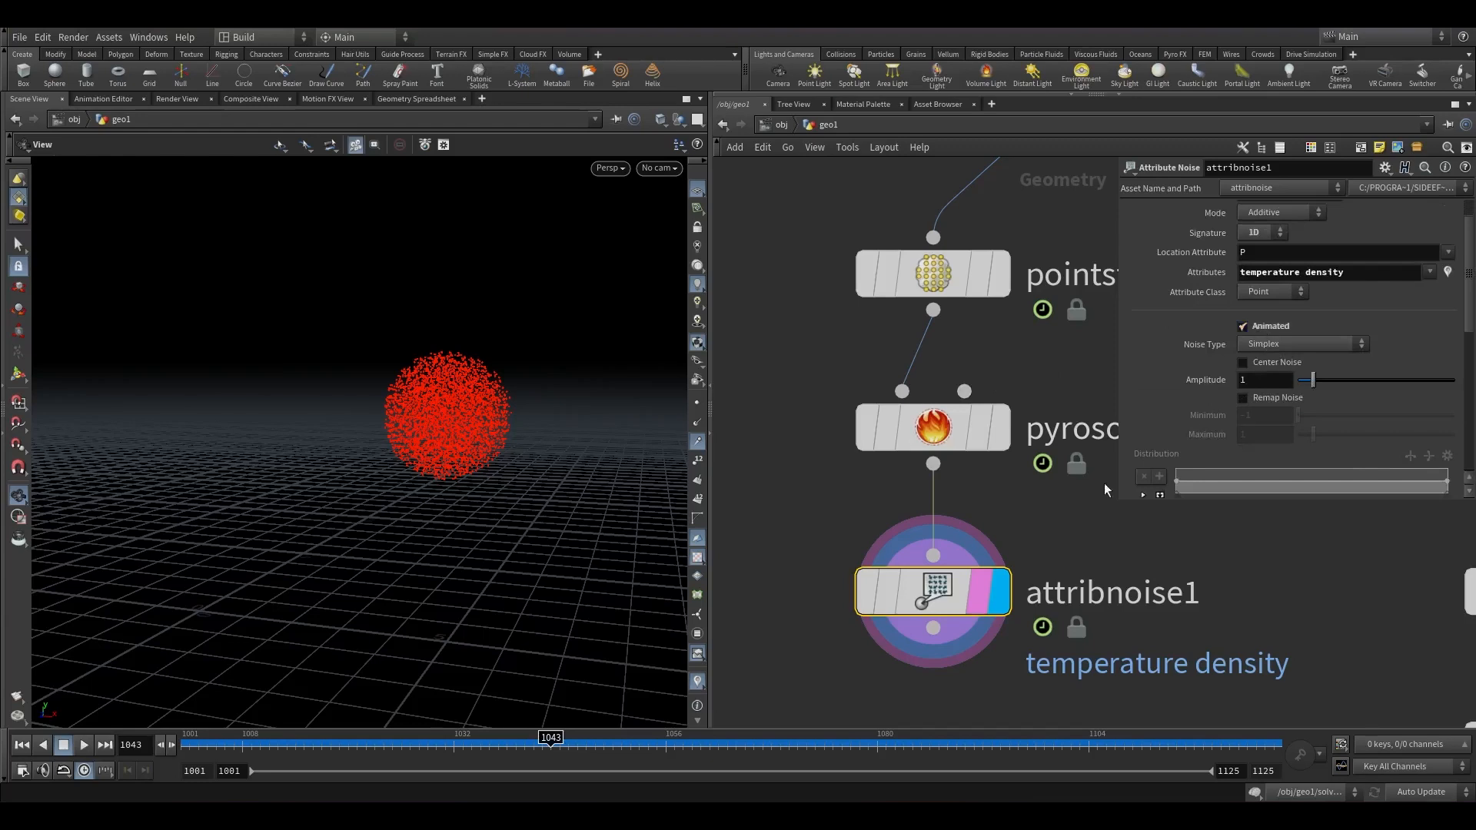
pyautogui.click(691, 681)
pyautogui.scroll(-1, 1284, 400)
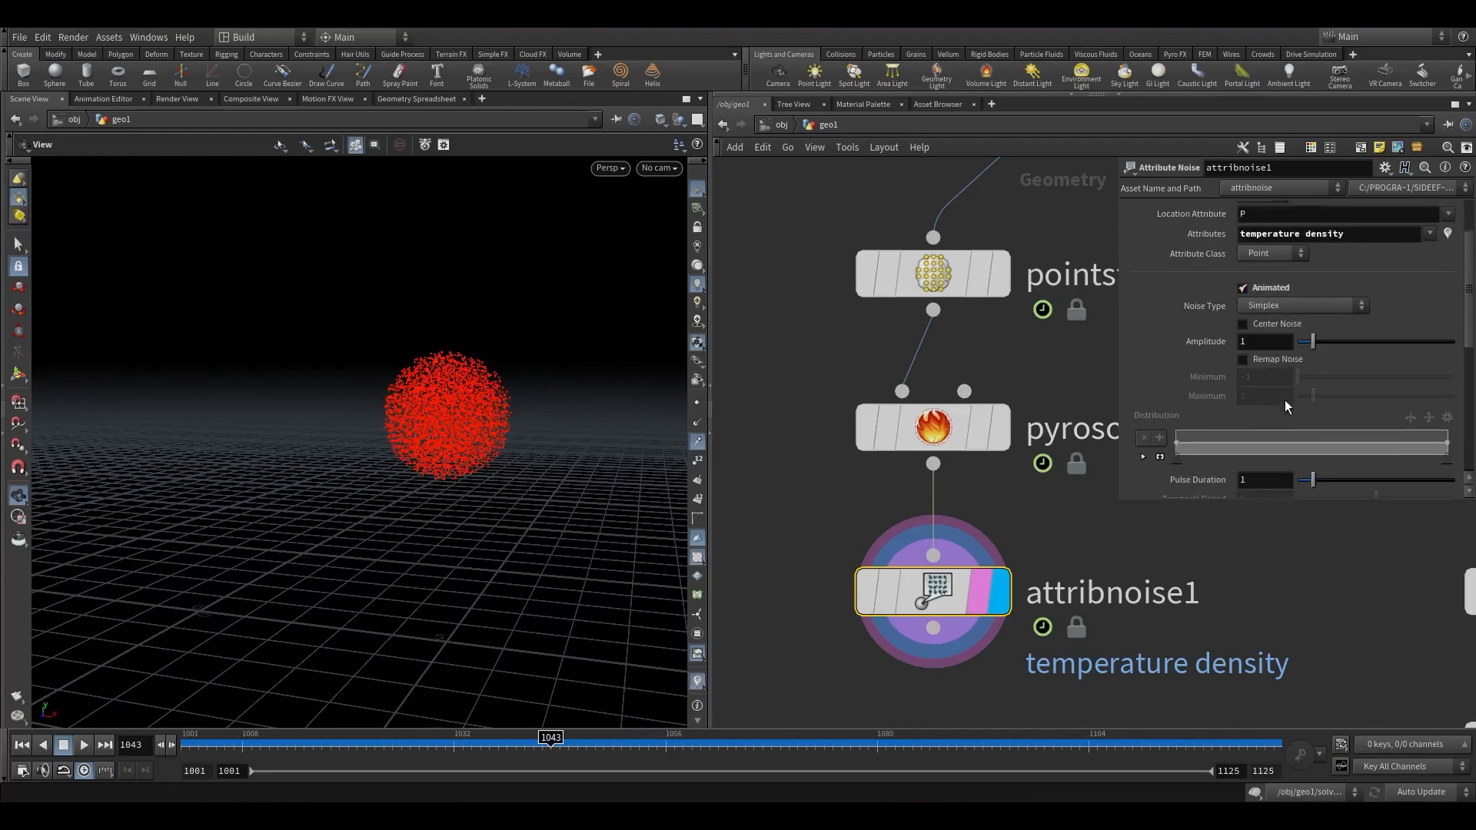
pyautogui.click(1264, 366)
pyautogui.moveTo(1268, 376); pyautogui.dragTo(1234, 379)
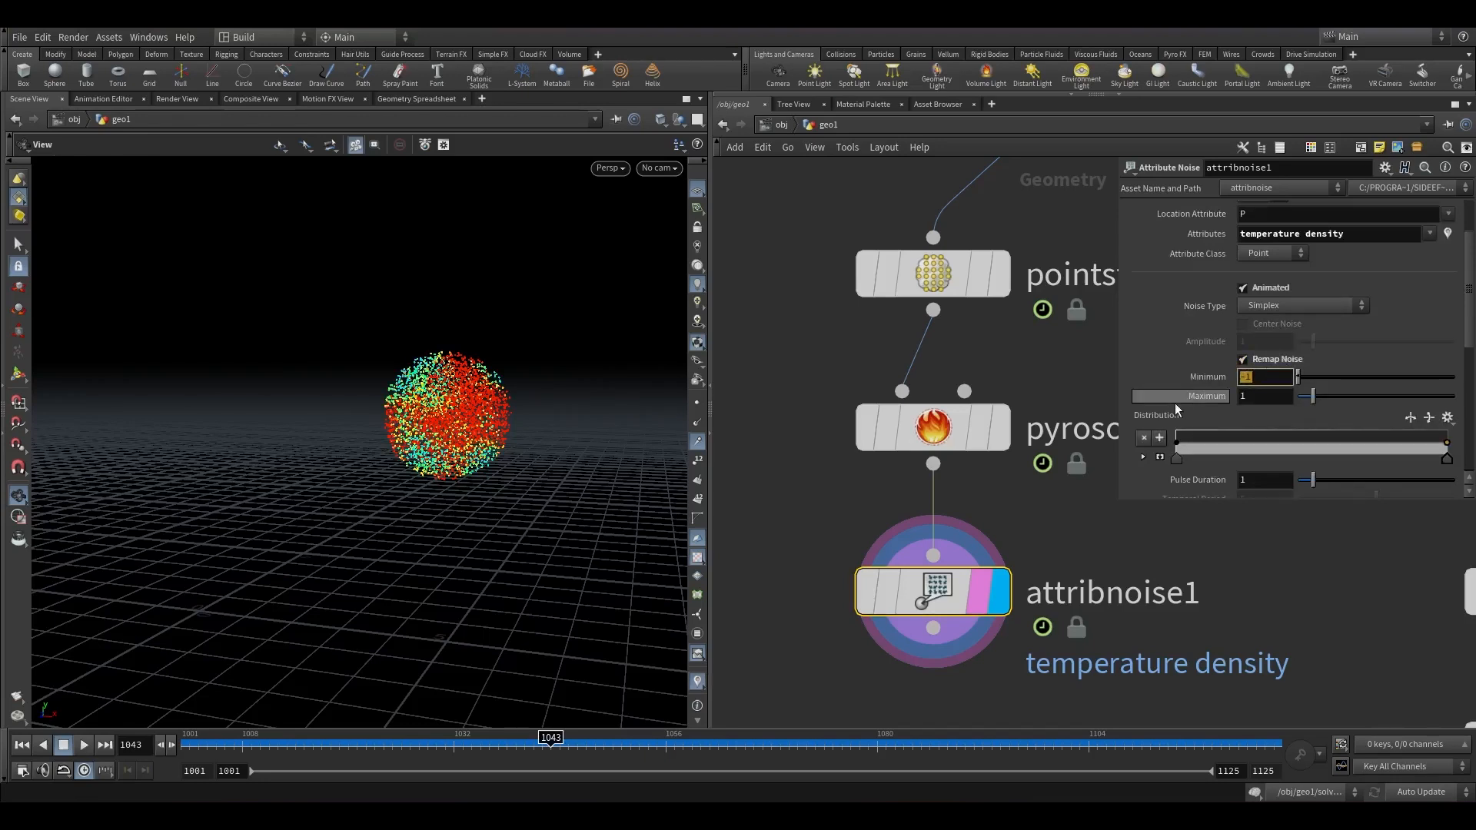
pyautogui.write('-1.2')
pyautogui.press('Tab')
pyautogui.write('.2')
pyautogui.click(823, 369)
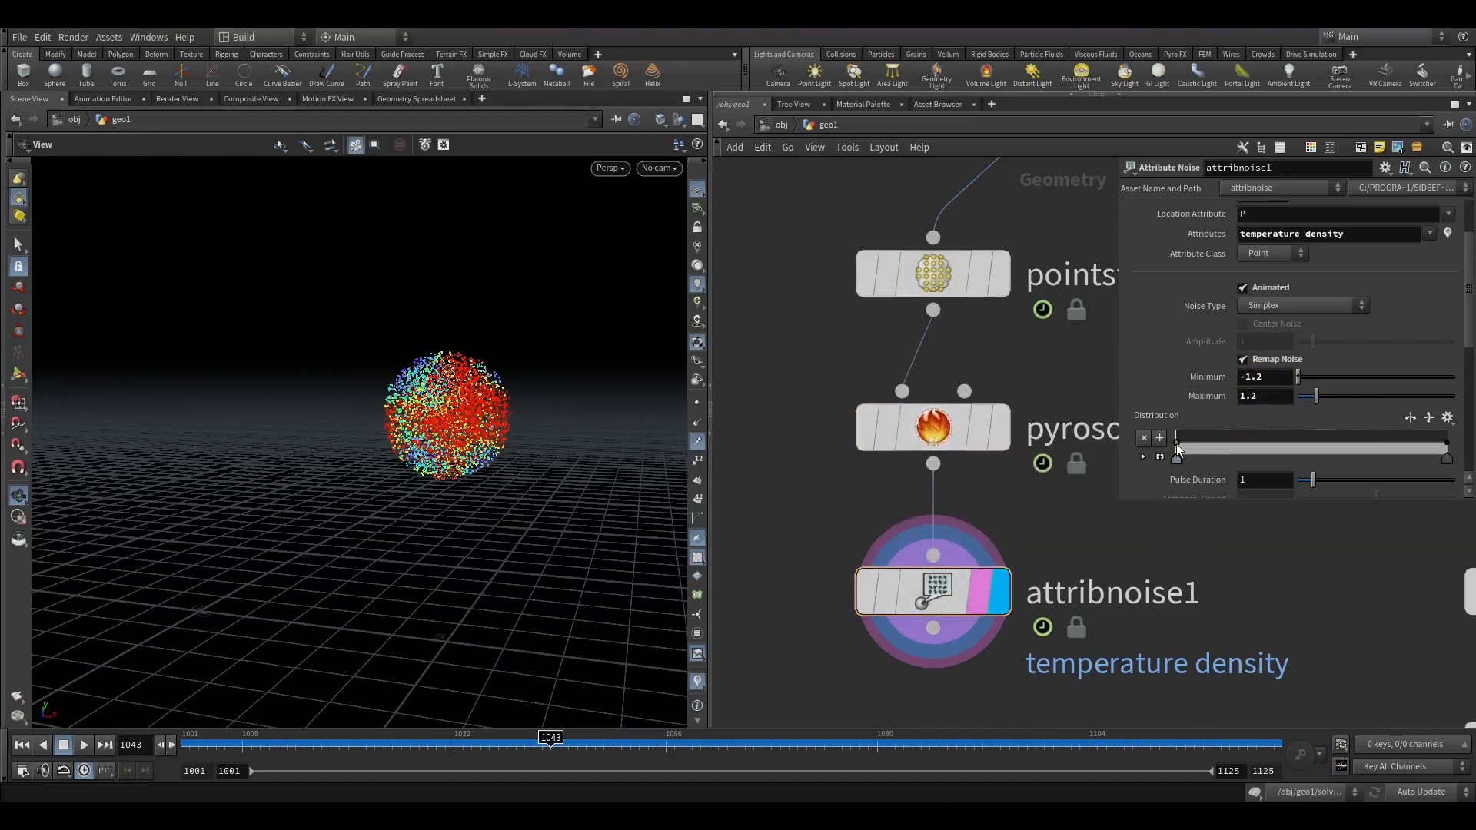
# Reshape the Distribution ramp into a falling curve by moving its end keys and adding three points.
pyautogui.moveTo(1176, 444); pyautogui.dragTo(1156, 415)
pyautogui.moveTo(1447, 443); pyautogui.dragTo(1450, 463)
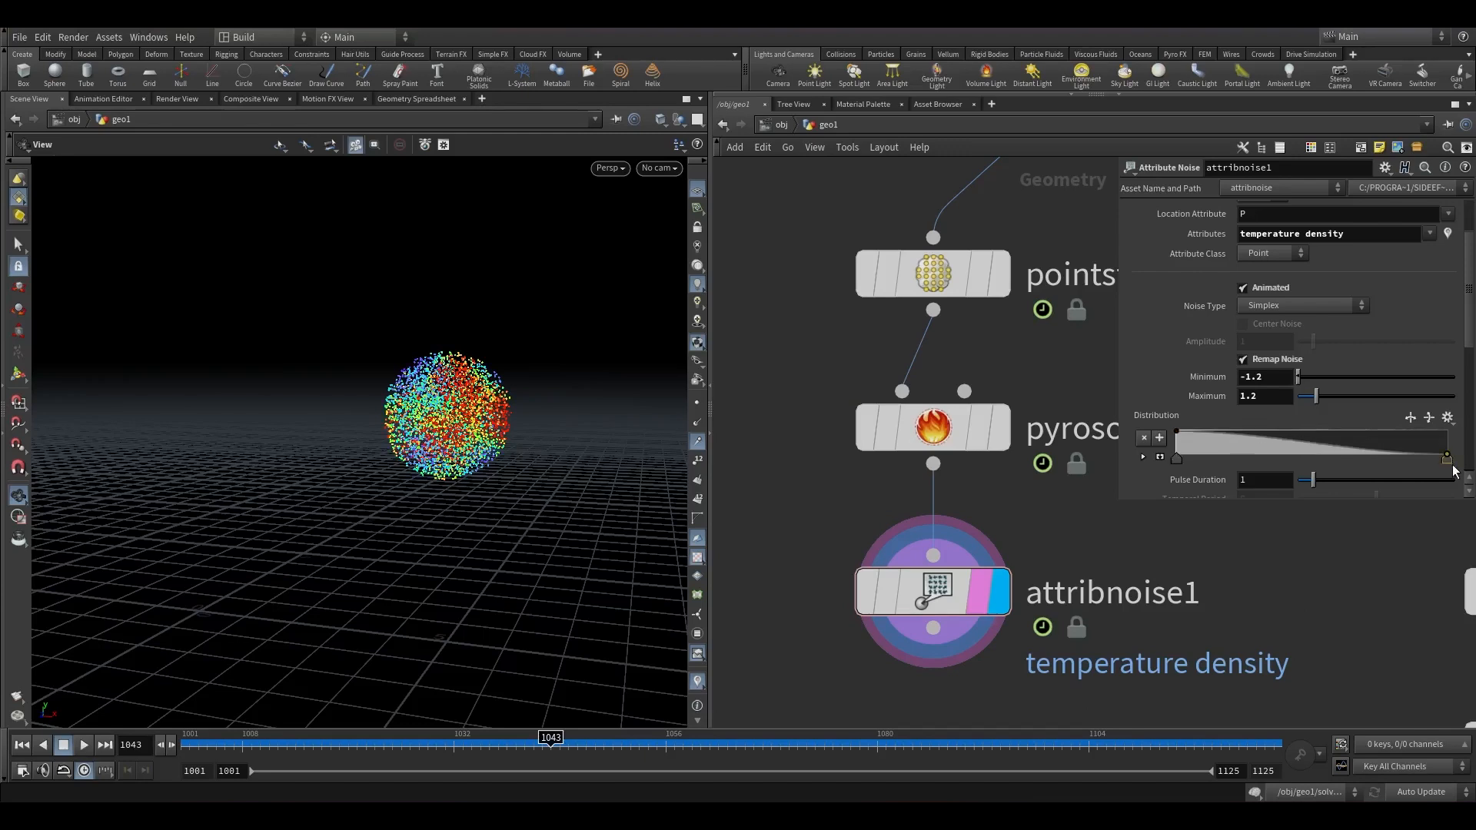
pyautogui.click(1378, 450)
pyautogui.click(1239, 434)
pyautogui.click(1309, 441)
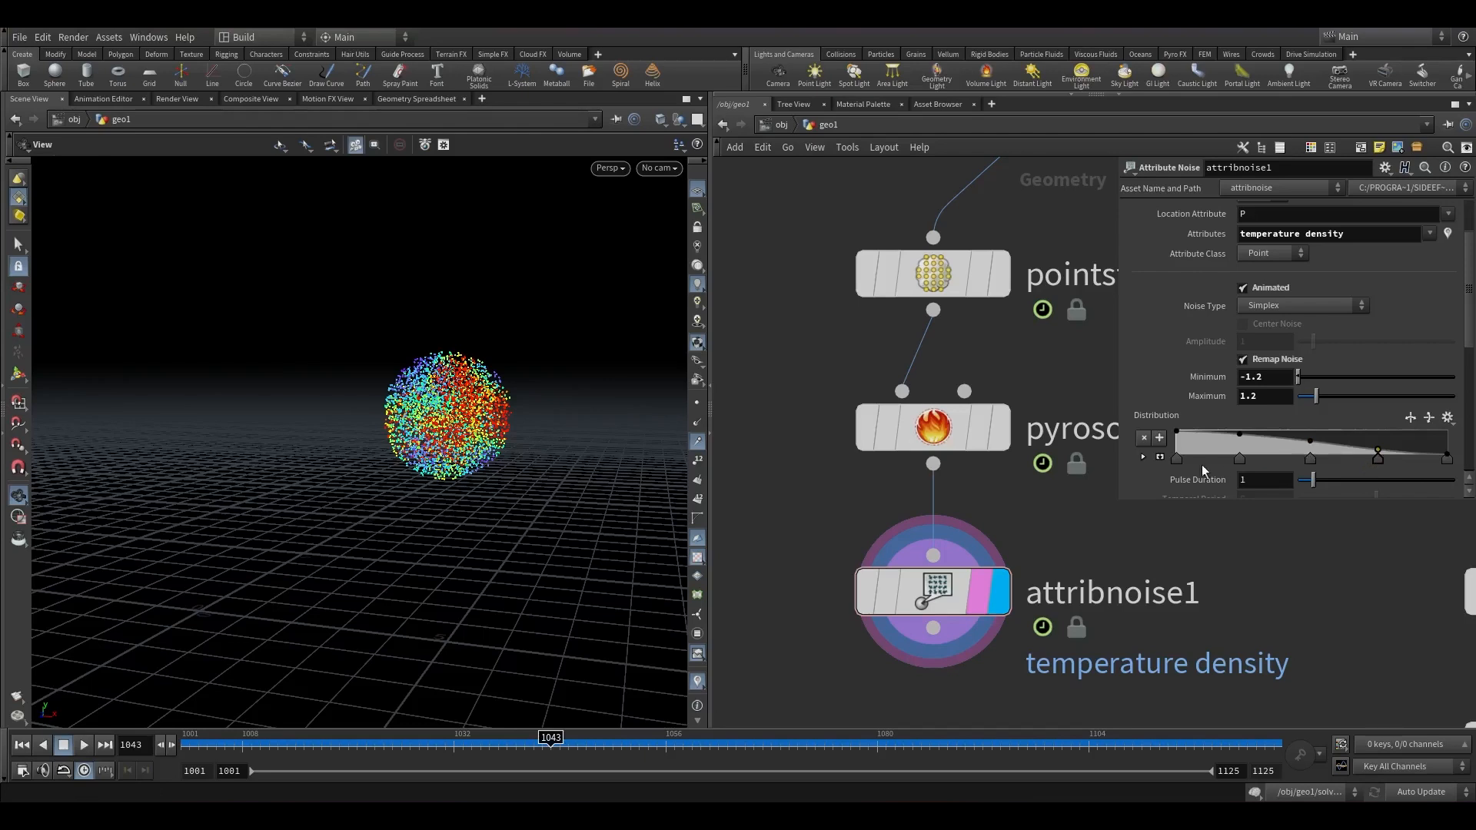
pyautogui.click(1142, 457)
pyautogui.moveTo(1344, 445); pyautogui.dragTo(1322, 453)
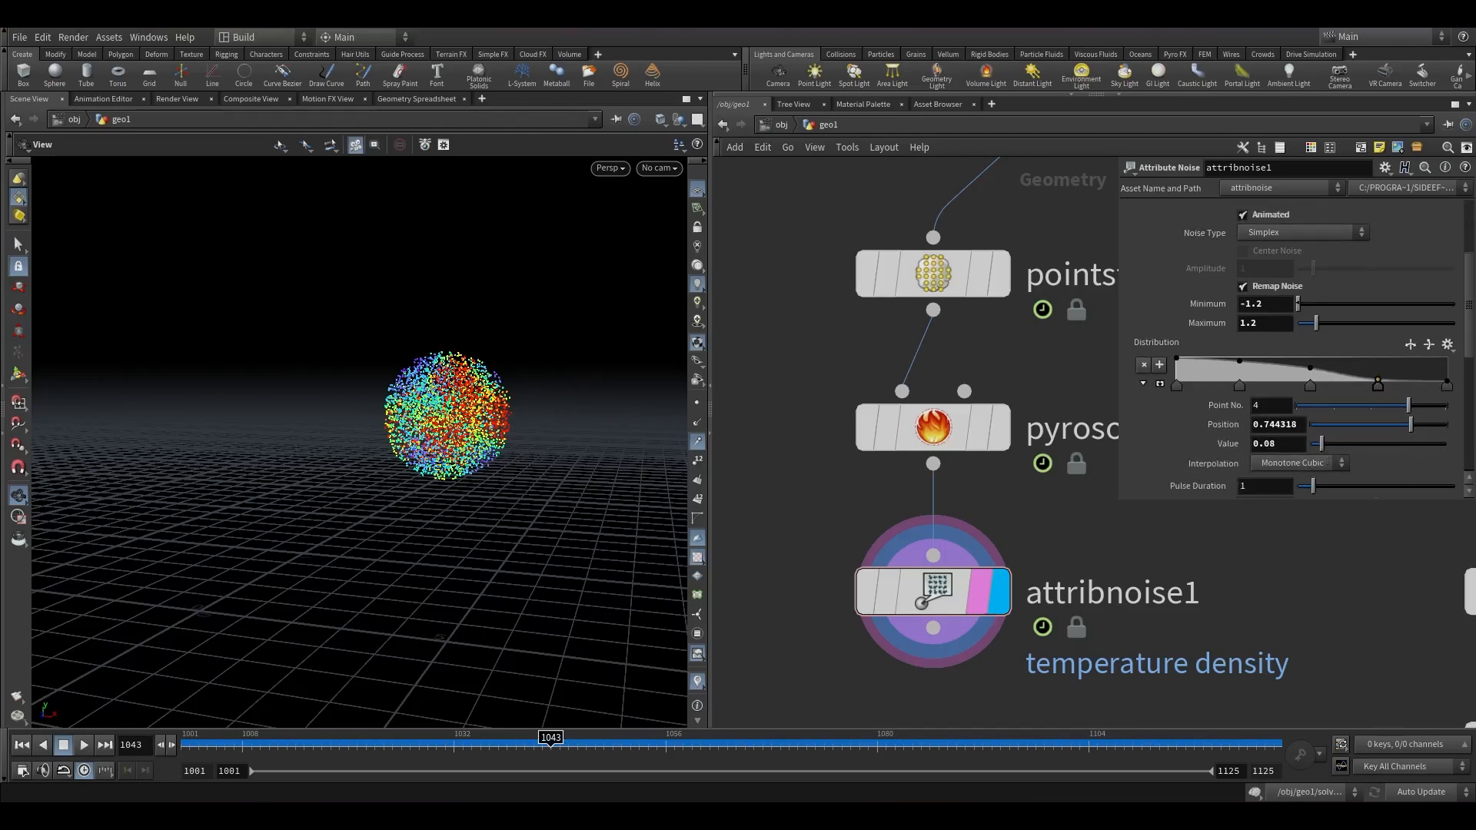
# Set the noise element size to 0.94 and the fractal type to None.
pyautogui.scroll(-3, 1151, 394)
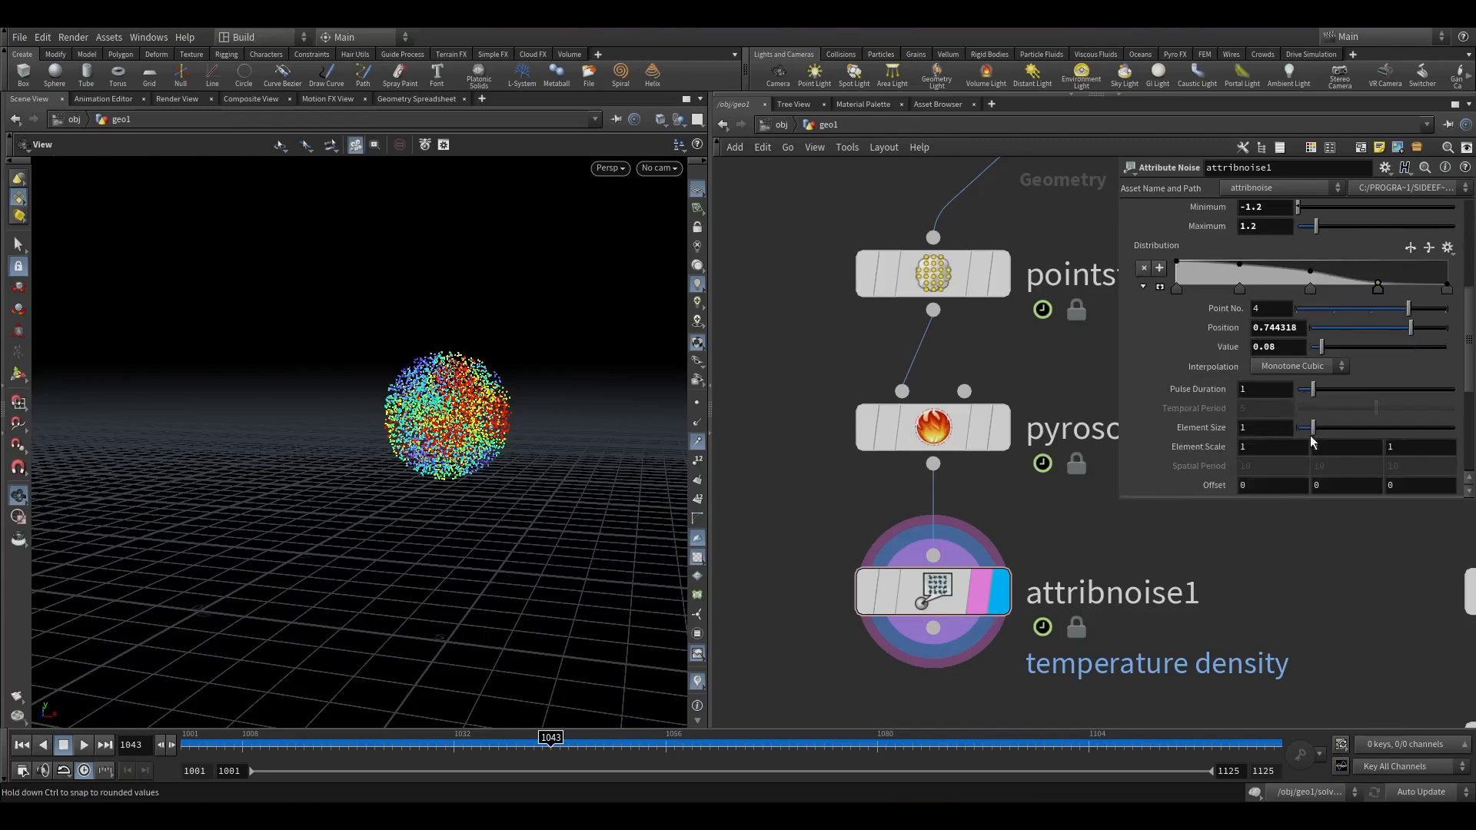
pyautogui.moveTo(1313, 433); pyautogui.dragTo(1314, 434)
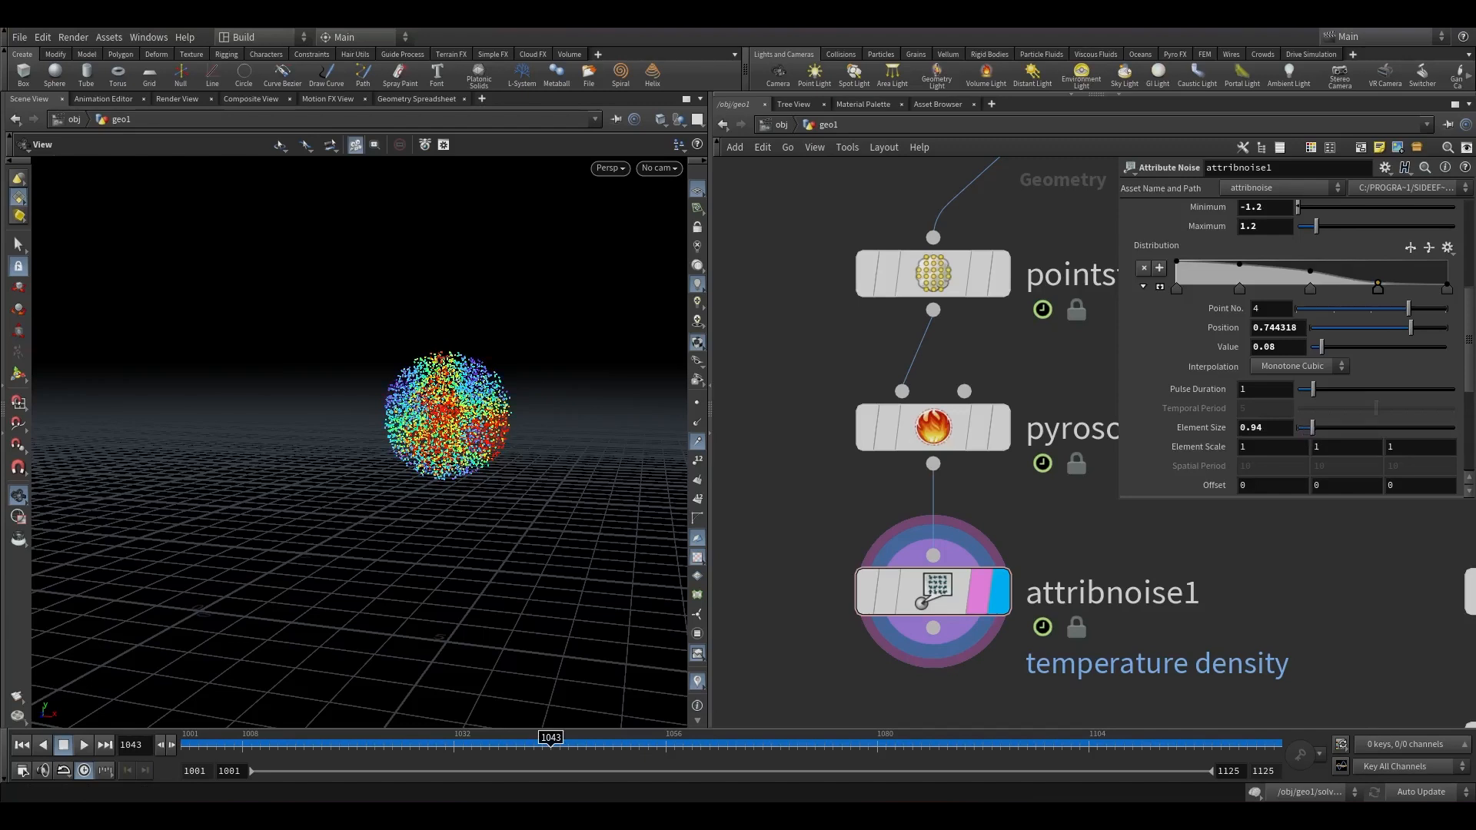
pyautogui.scroll(-2, 1097, 336)
pyautogui.scroll(-4, 1225, 419)
pyautogui.click(1288, 393)
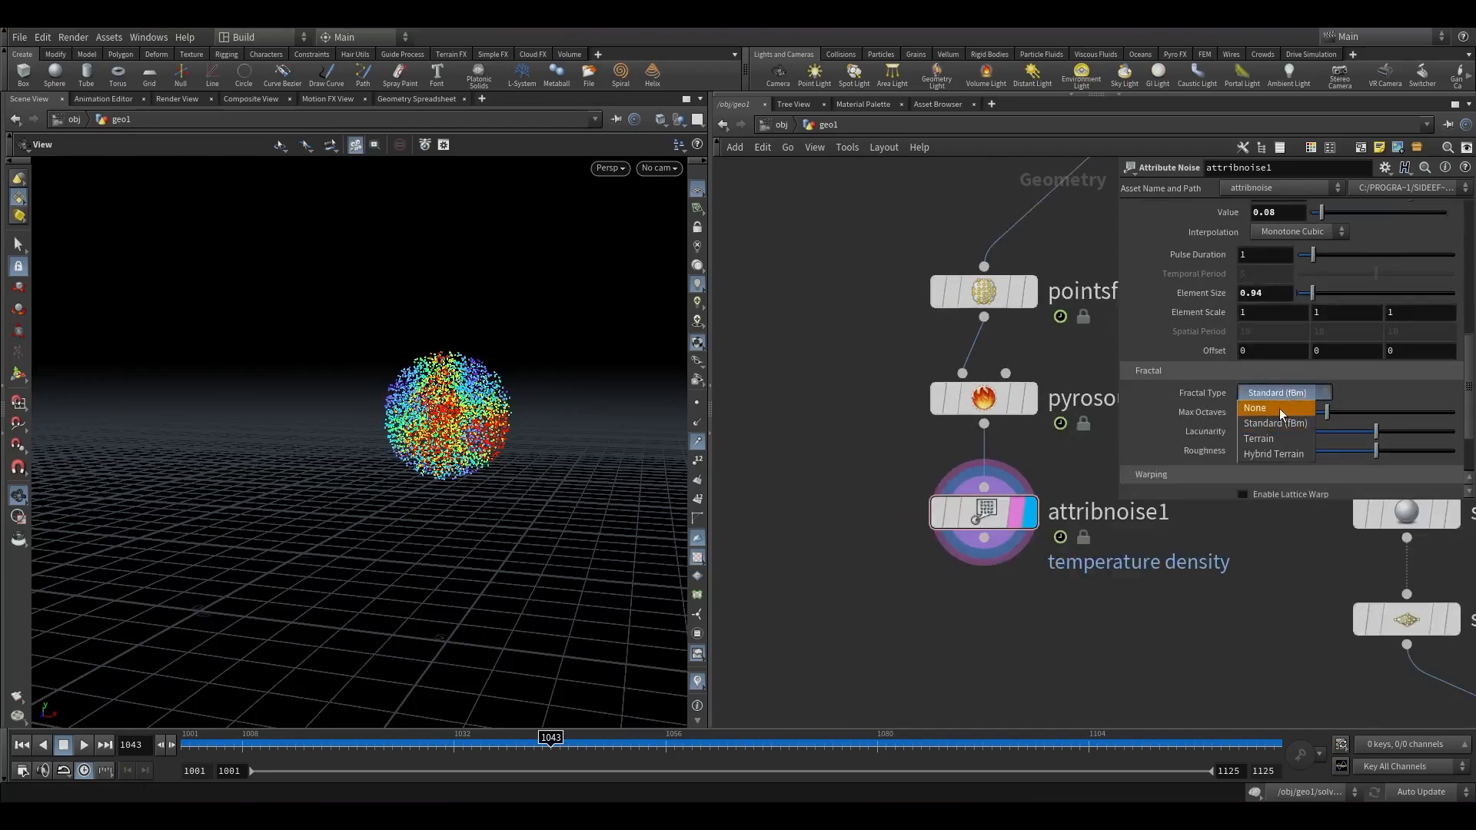
pyautogui.click(1279, 410)
# Append a Volume Rasterize Attributes node and set its attributes to density and temperature.
pyautogui.moveTo(223, 744); pyautogui.dragTo(475, 696)
pyautogui.press('Tab')
pyautogui.write('vra')
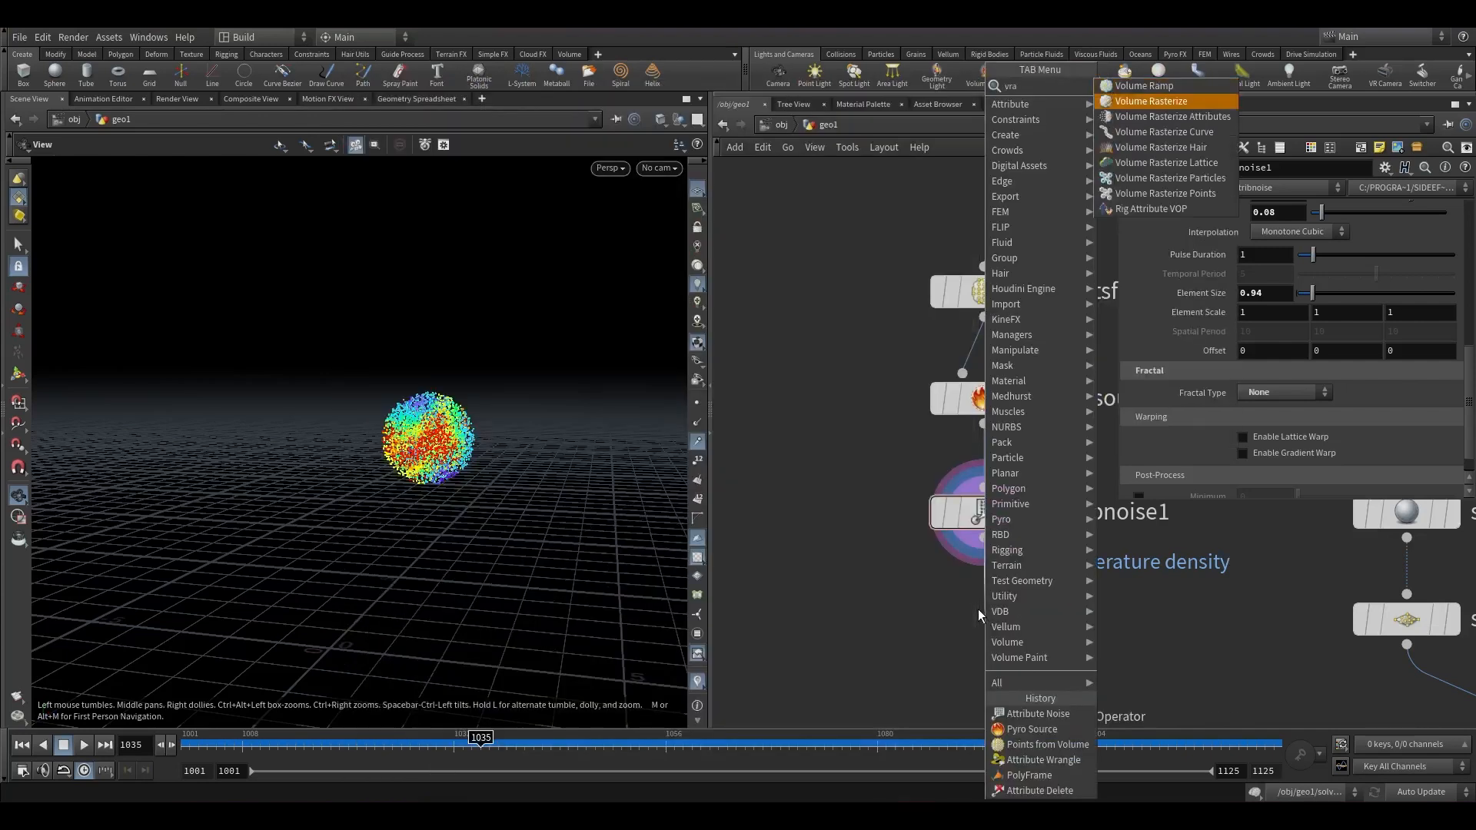
pyautogui.press('Down')
pyautogui.press('Return')
pyautogui.click(1448, 253)
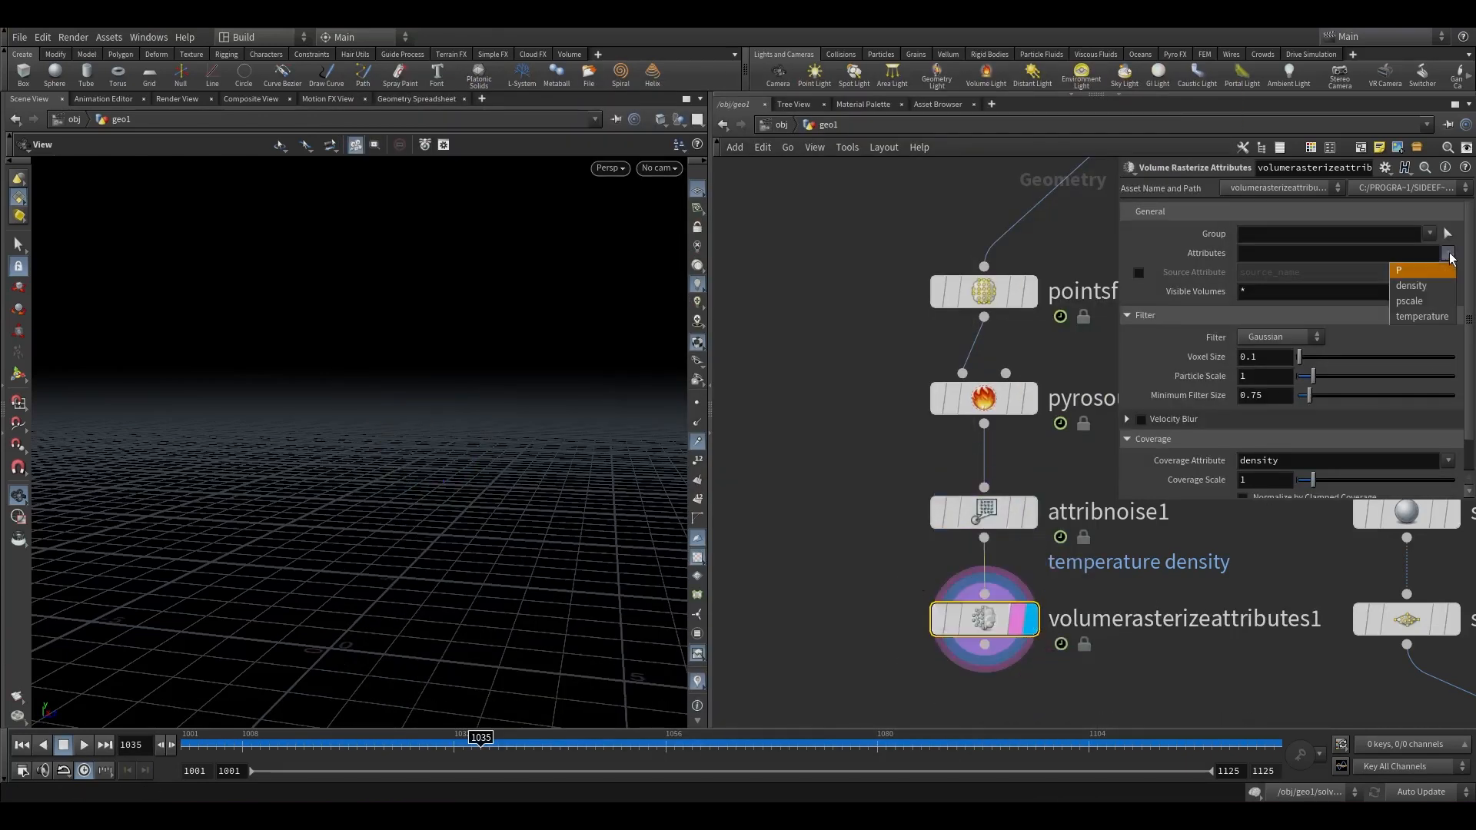
pyautogui.click(1412, 285)
pyautogui.click(1448, 253)
pyautogui.click(1437, 316)
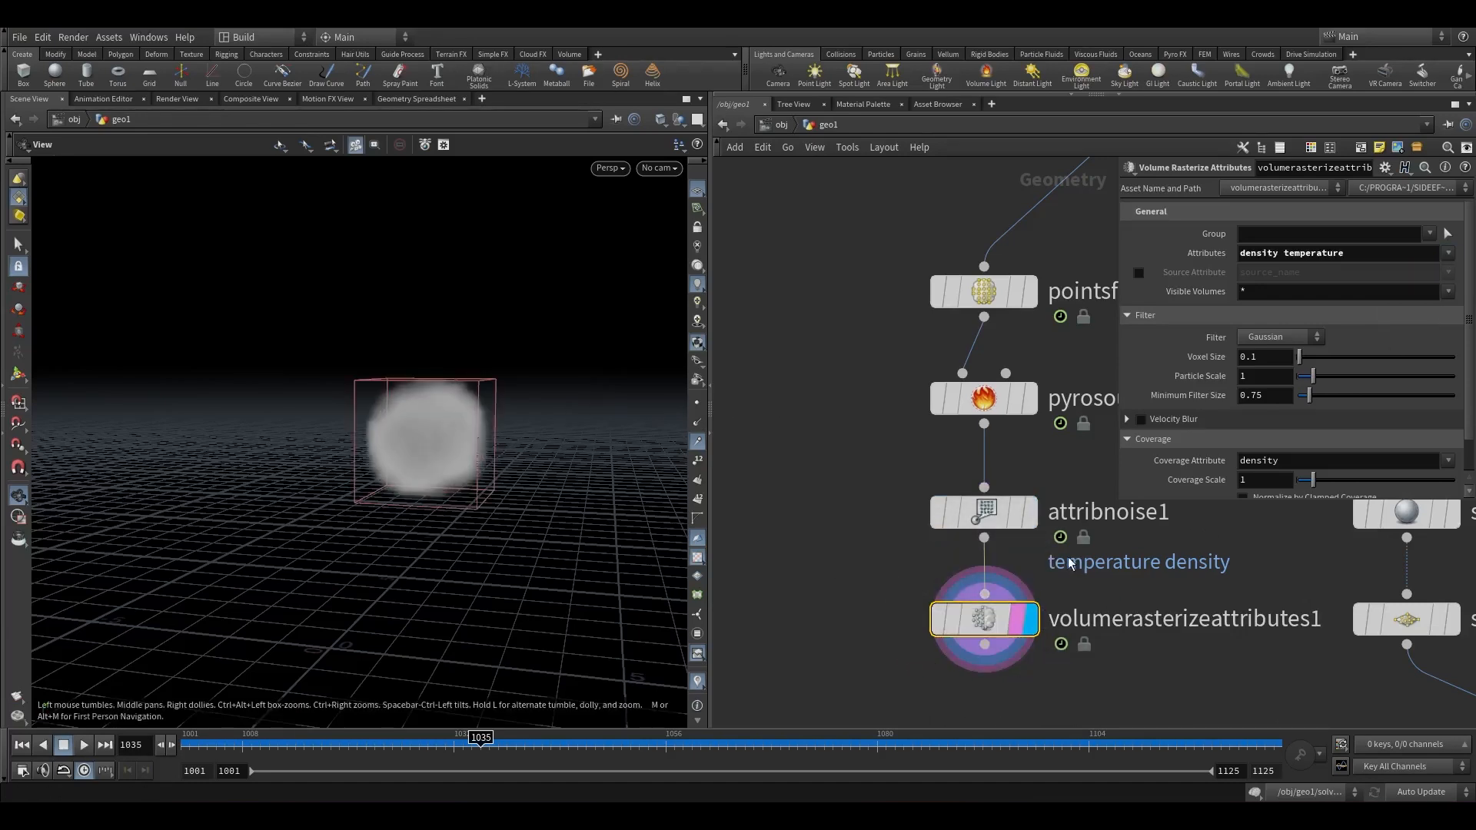
# Copy the rasterizer's voxel size and paste it as a relative reference into the Pyro Source particle separation.
pyautogui.rightClick(1209, 356)
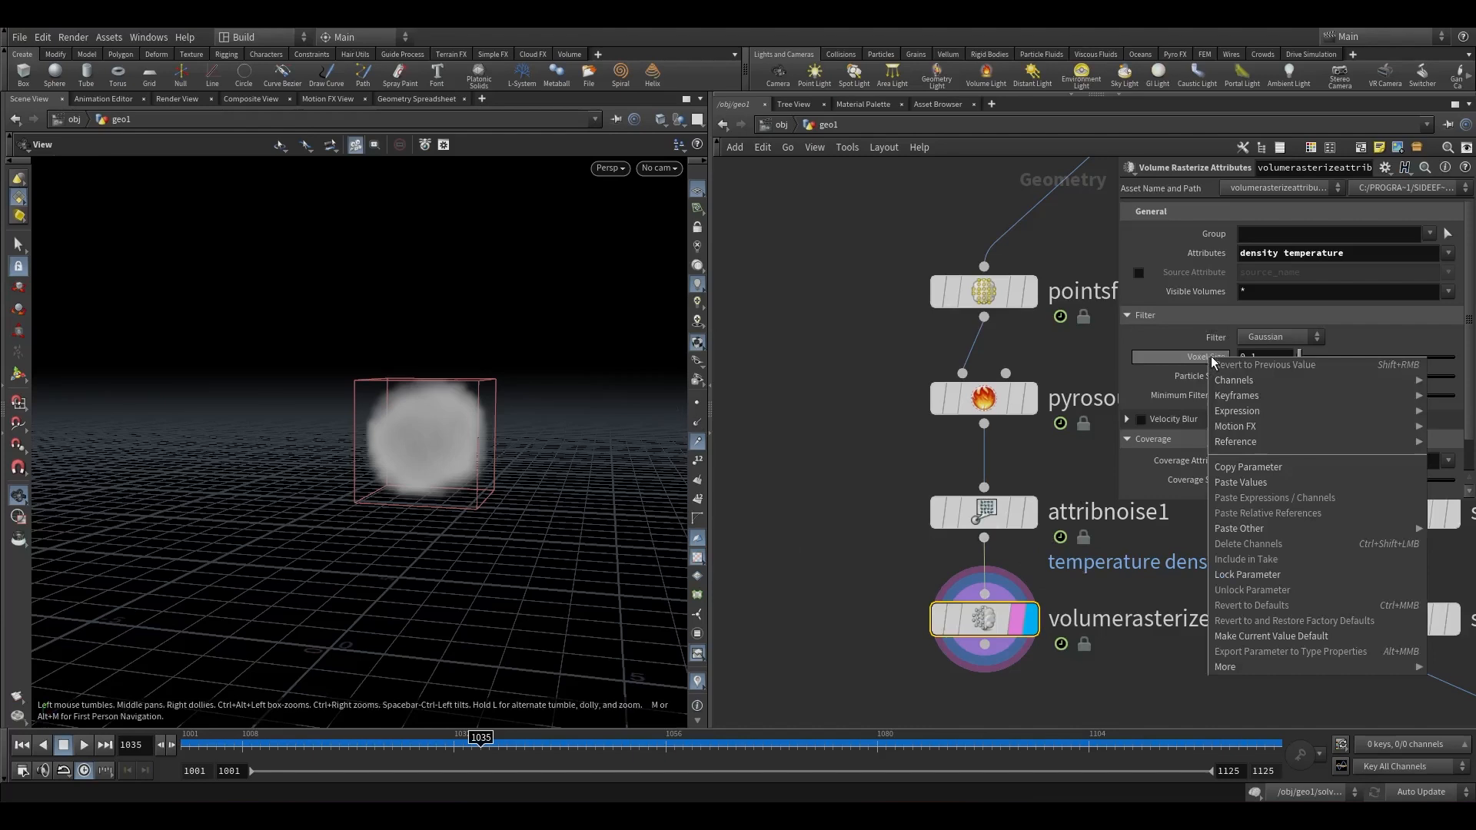
pyautogui.click(1257, 467)
pyautogui.click(960, 398)
pyautogui.rightClick(1182, 289)
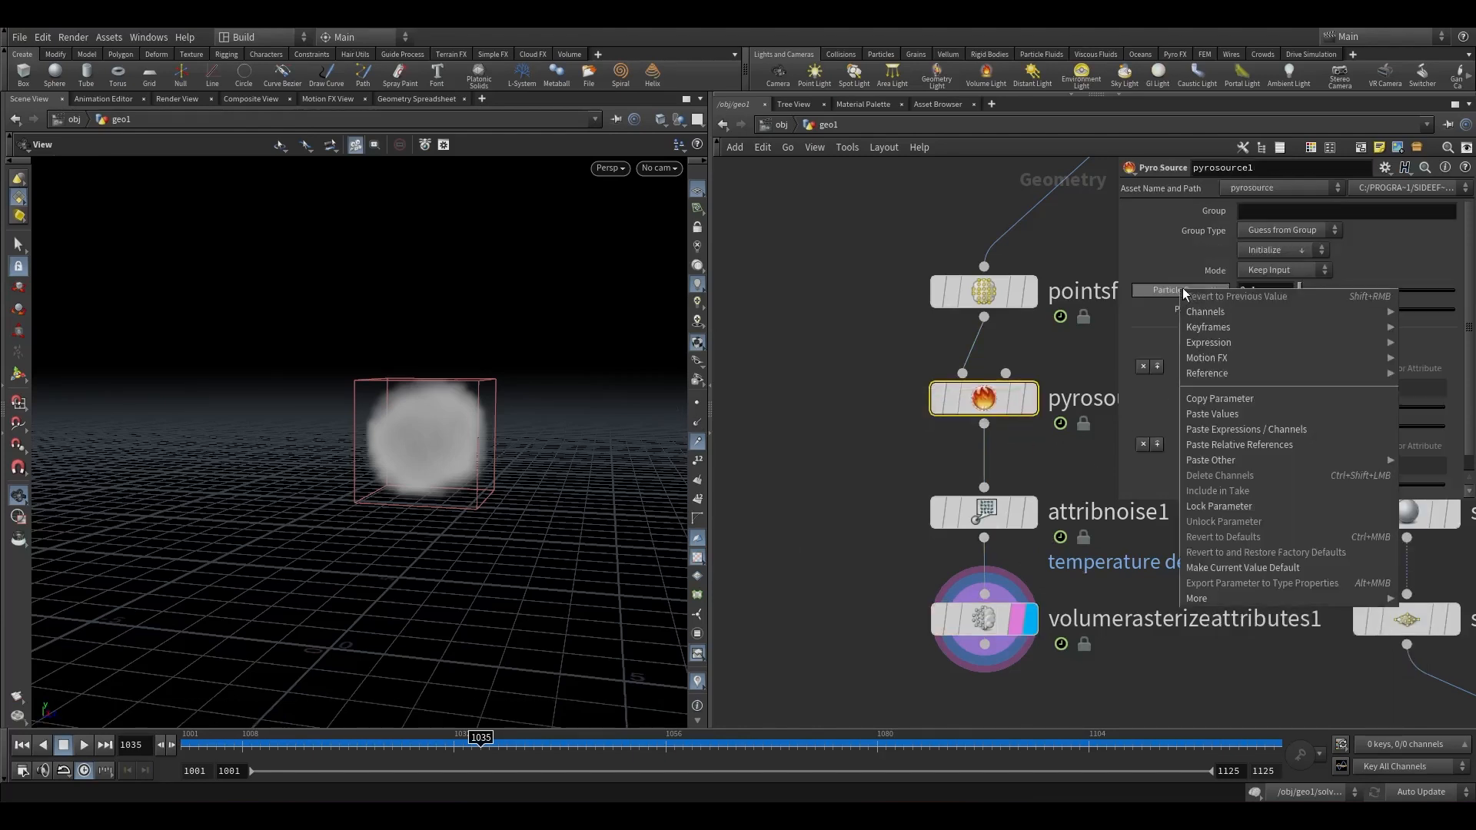
pyautogui.click(1237, 446)
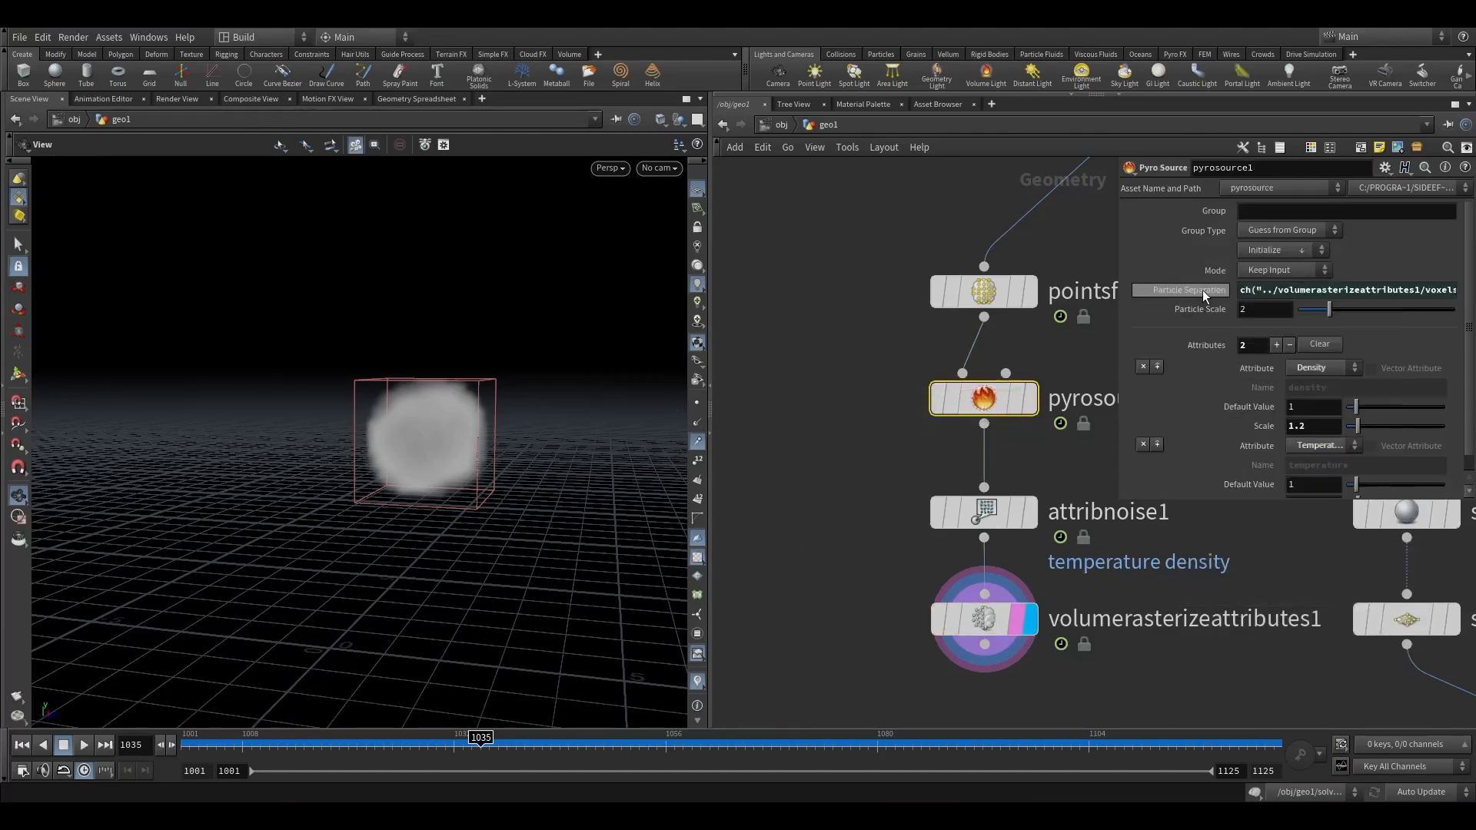
# Clear the Volume Rasterize Attributes coverage attribute field.
pyautogui.click(953, 620)
pyautogui.moveTo(1302, 469); pyautogui.dragTo(1189, 477)
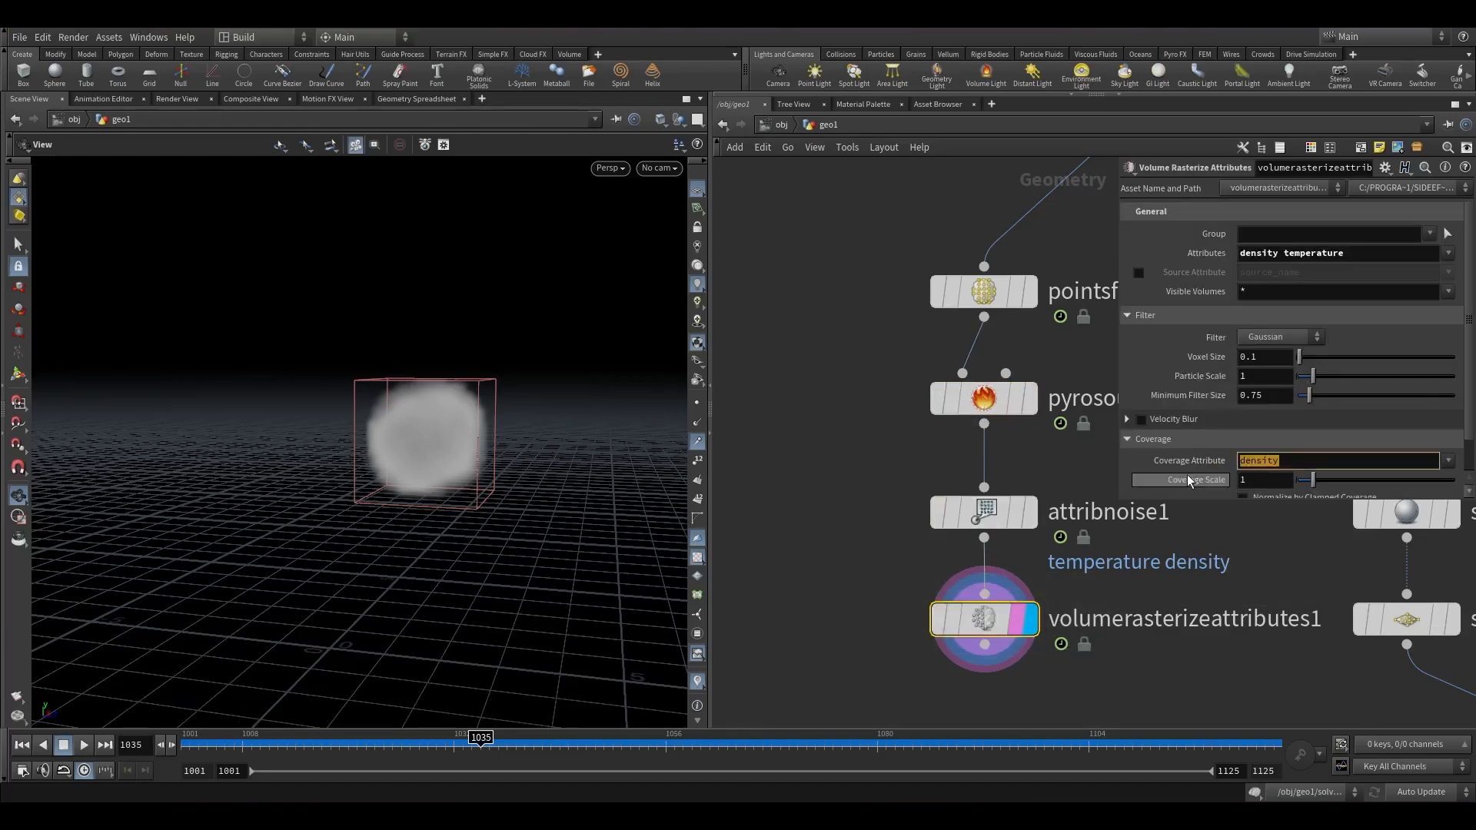
pyautogui.press('BackSpace')
pyautogui.click(1190, 480)
pyautogui.scroll(-2, 1235, 491)
pyautogui.click(1255, 461)
pyautogui.moveTo(444, 441); pyautogui.dragTo(493, 427)
pyautogui.moveTo(881, 621); pyautogui.dragTo(845, 472, button='middle')
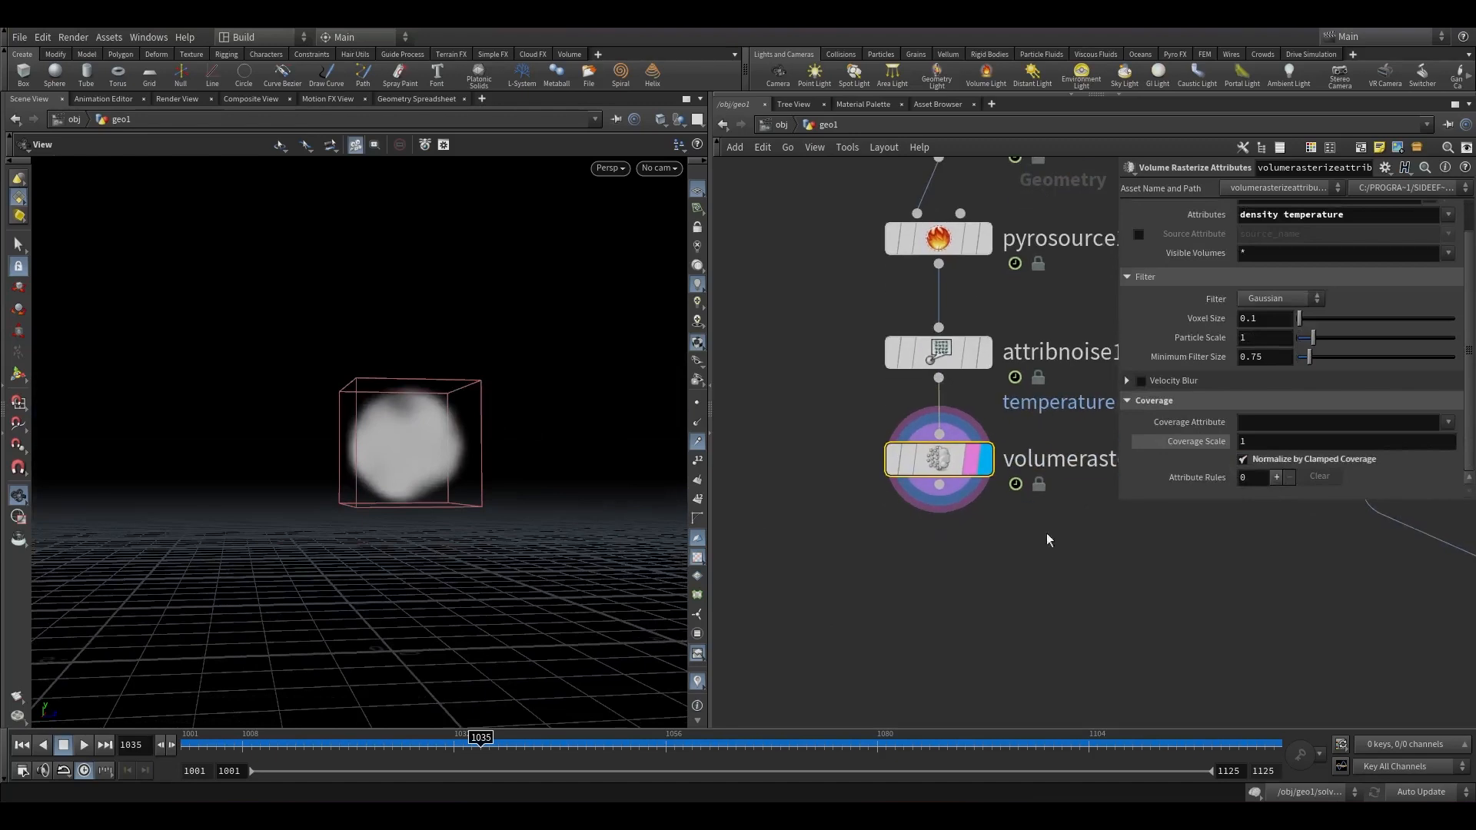
# Add a DOP Network node below the rasterizer, wire it in and make it the displayed node.
pyautogui.press('Tab')
pyautogui.write('dop n')
pyautogui.press('Return')
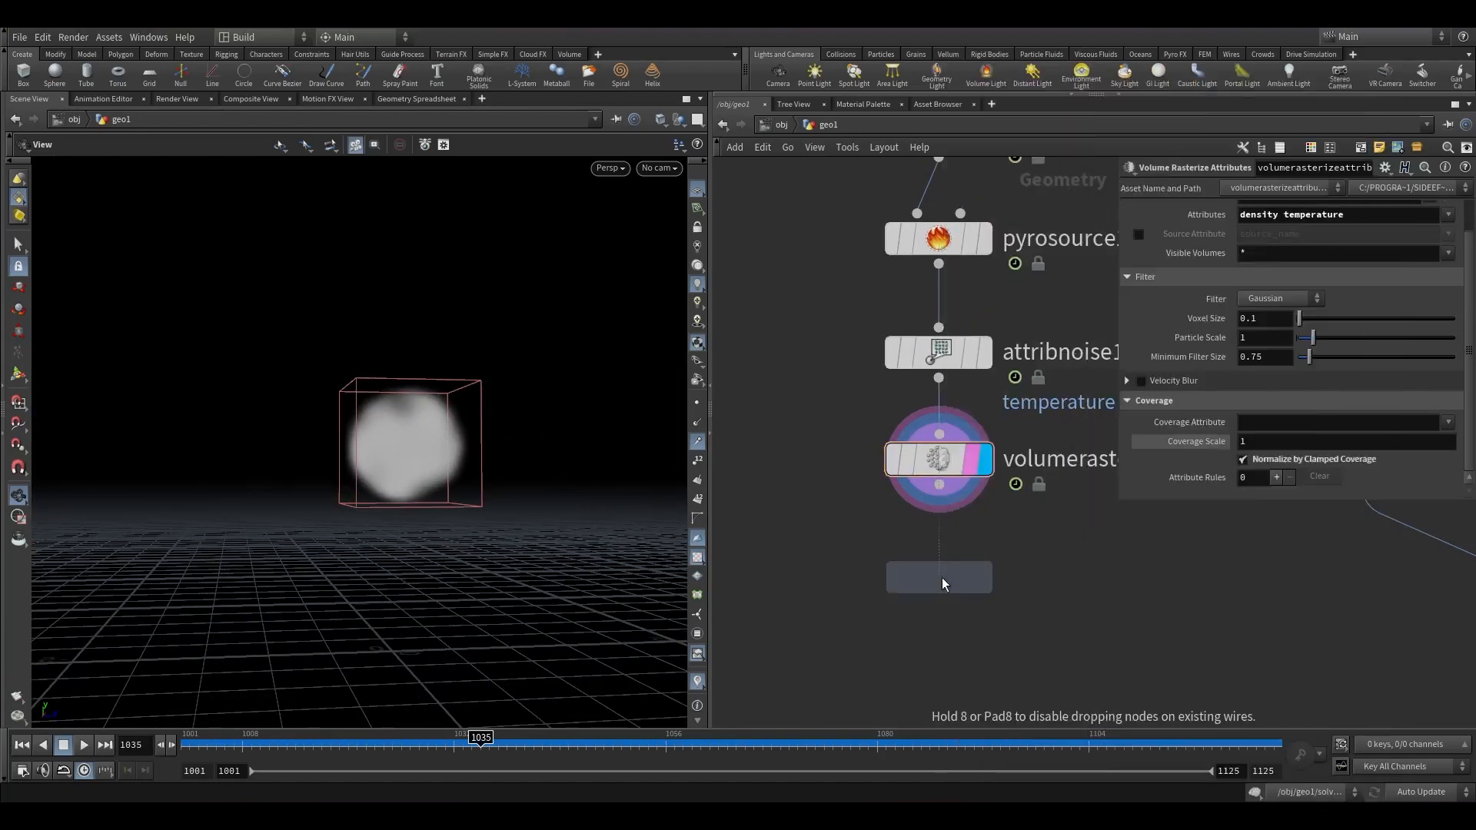
pyautogui.click(942, 578)
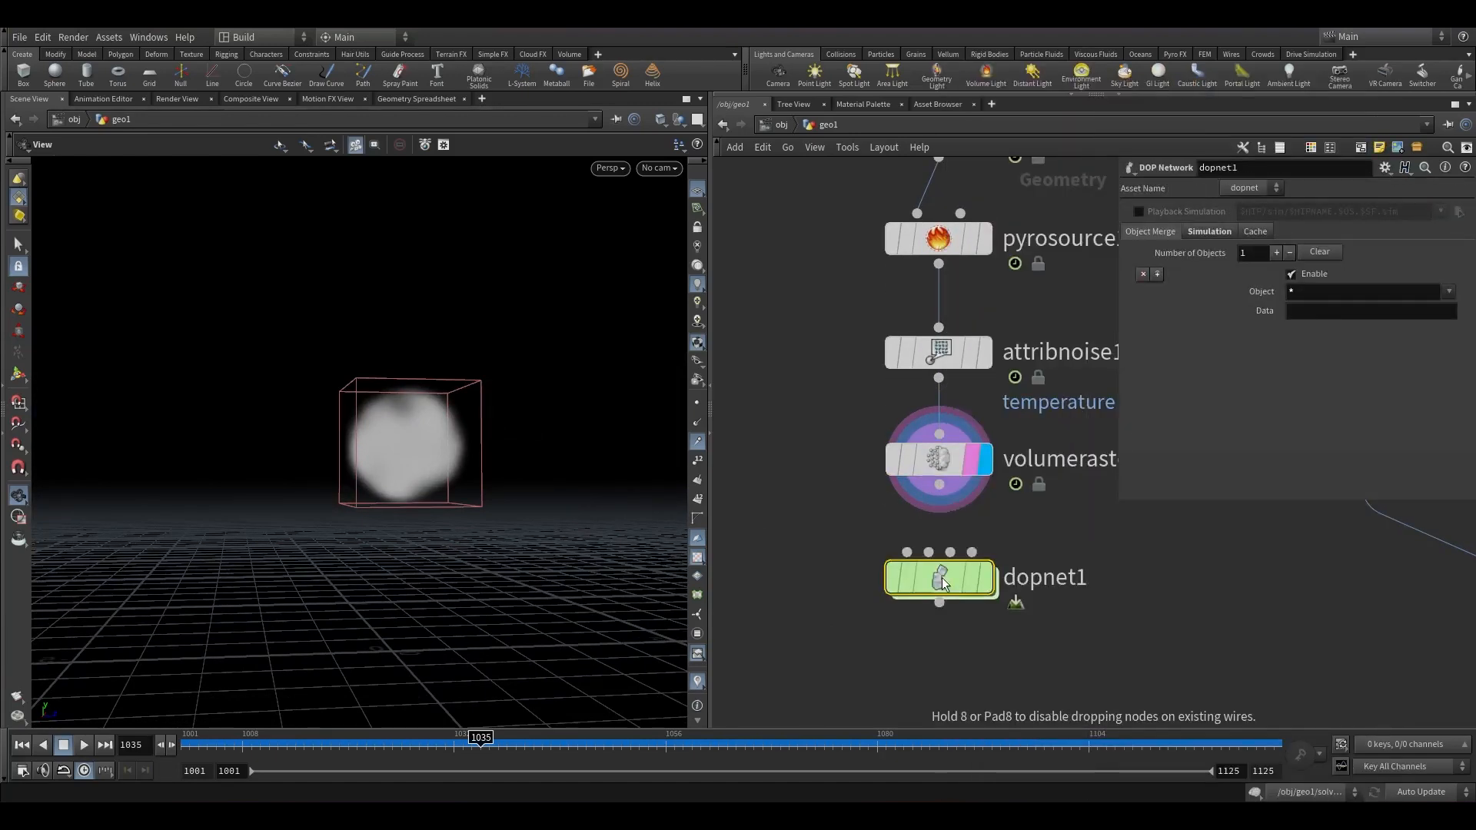
pyautogui.click(980, 592)
pyautogui.click(1019, 582)
pyautogui.click(1099, 509)
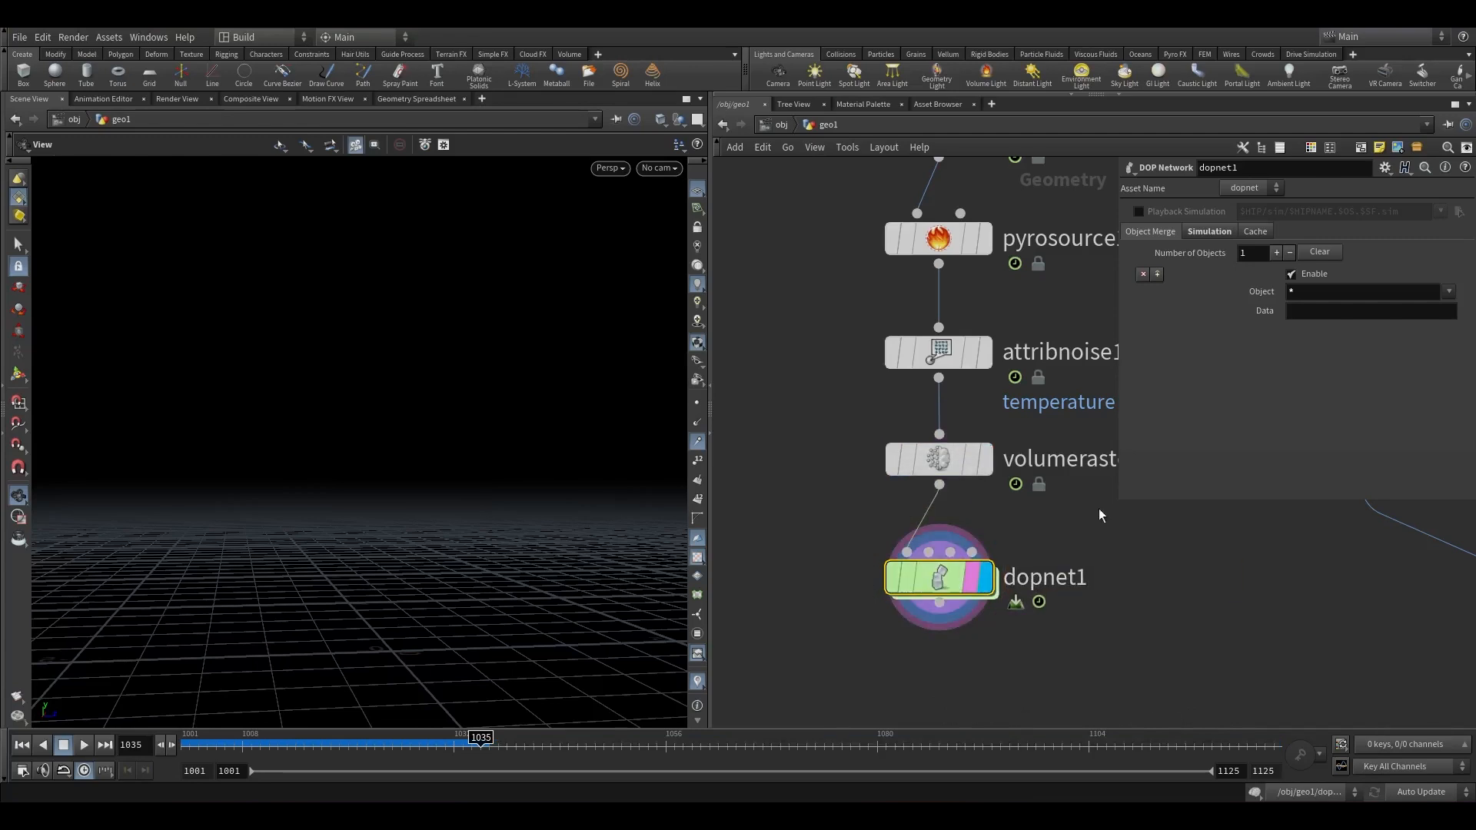
# Dive into the DOP network and add a Gravity Force node wired into the output node.
pyautogui.doubleClick(943, 581)
pyautogui.click(932, 601)
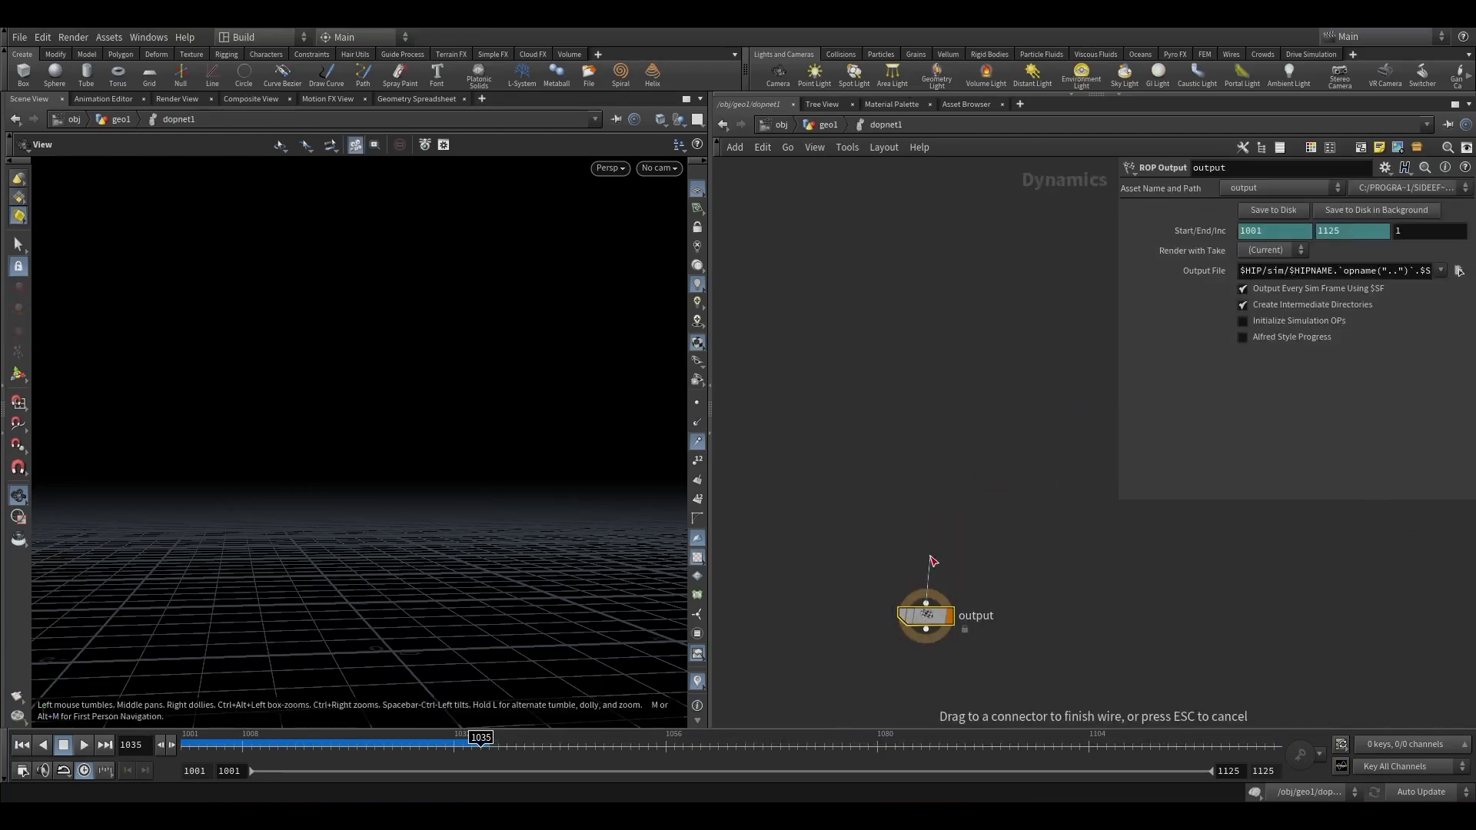
pyautogui.press('Tab')
pyautogui.write('grav')
pyautogui.press('Return')
pyautogui.click(930, 553)
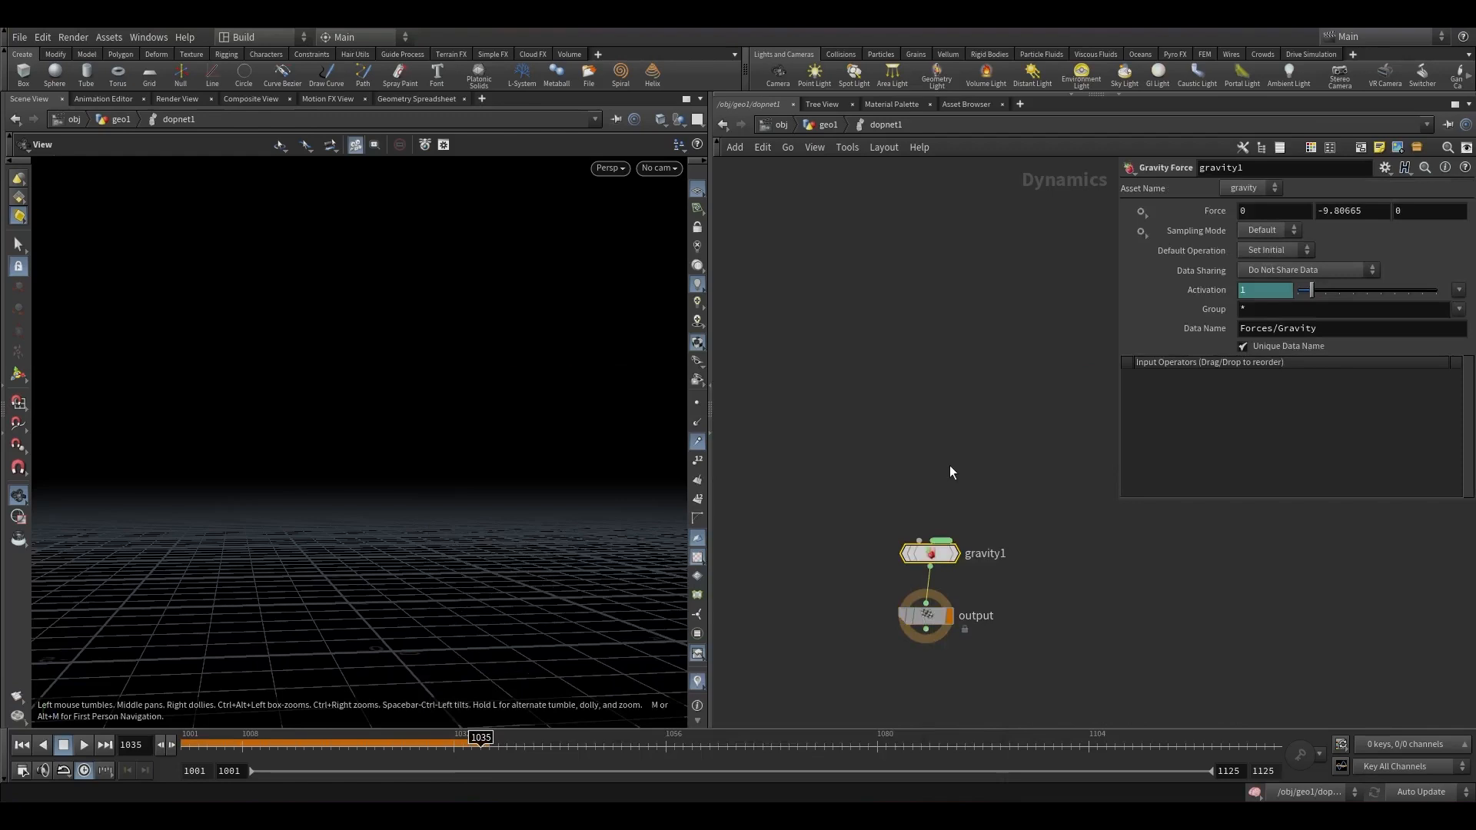
# Add a Pyro Solver node feeding into the Gravity Force node.
pyautogui.click(920, 542)
pyautogui.press('Tab')
pyautogui.write('pyro')
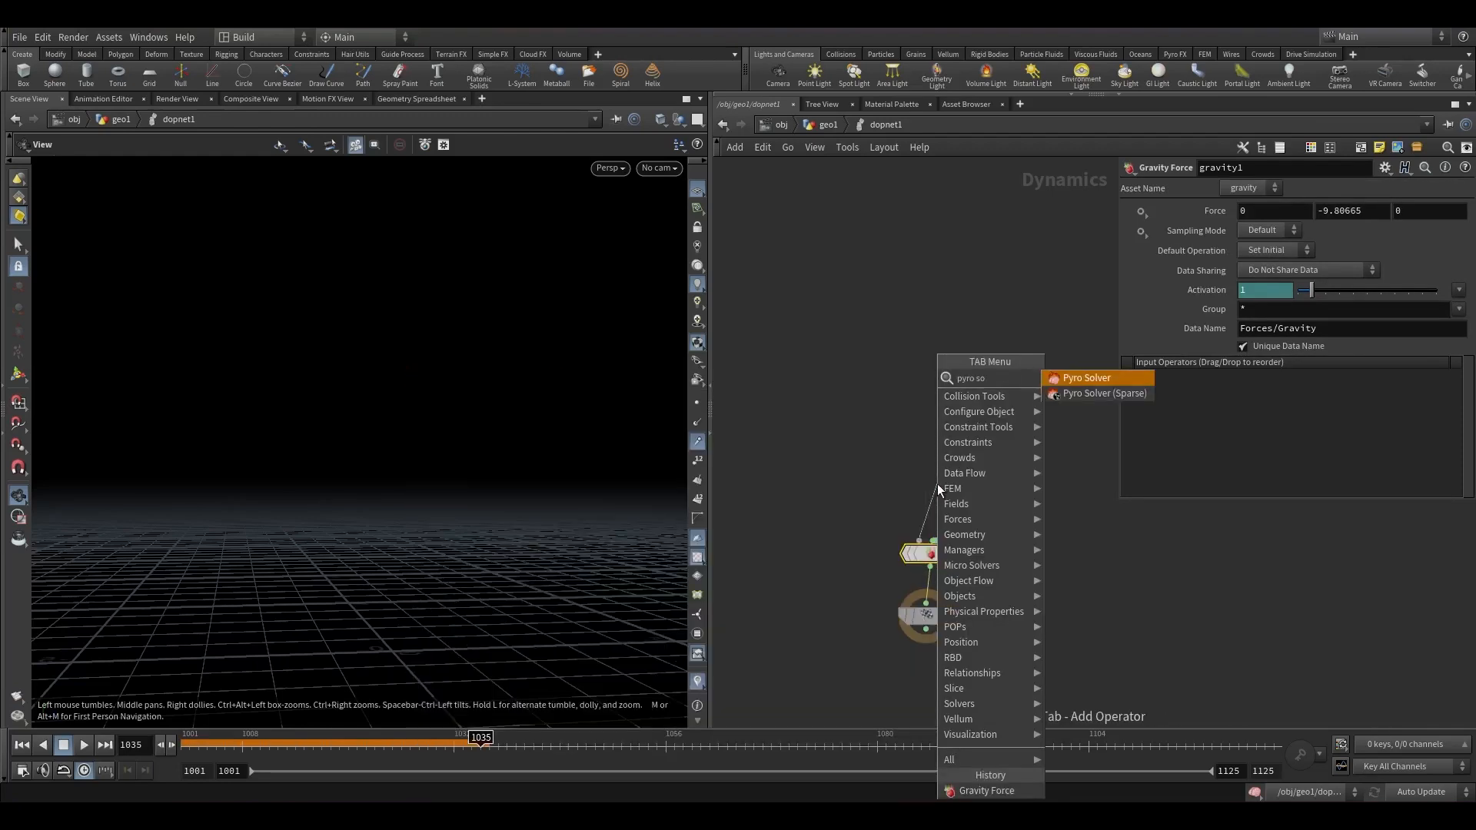
pyautogui.press('Return')
pyautogui.click(938, 484)
pyautogui.click(930, 470)
# Add a Smoke Object node wired into the Pyro Solver's first input.
pyautogui.press('Tab')
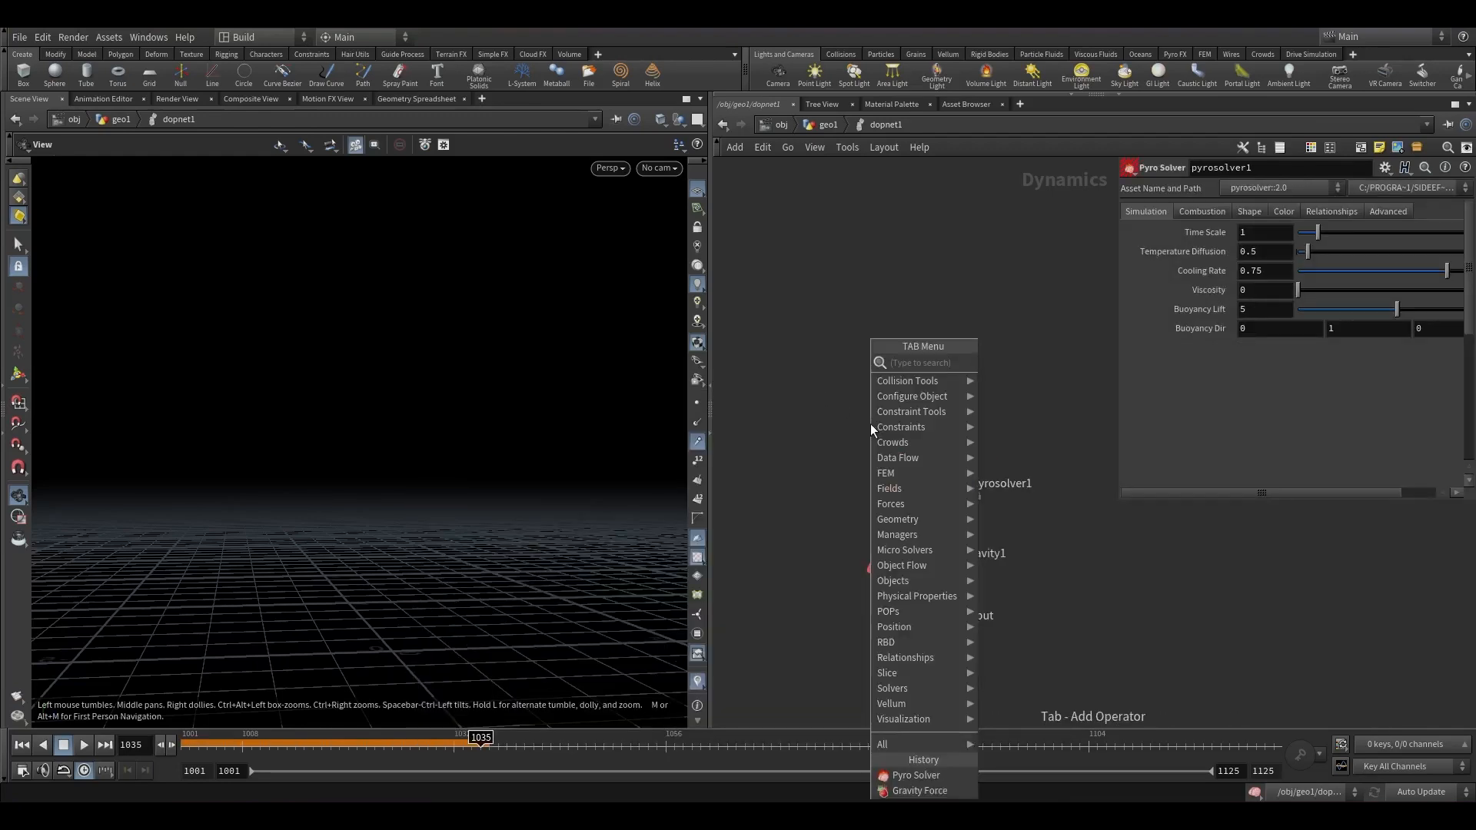
pyautogui.write('smok')
pyautogui.press('Return')
pyautogui.click(870, 423)
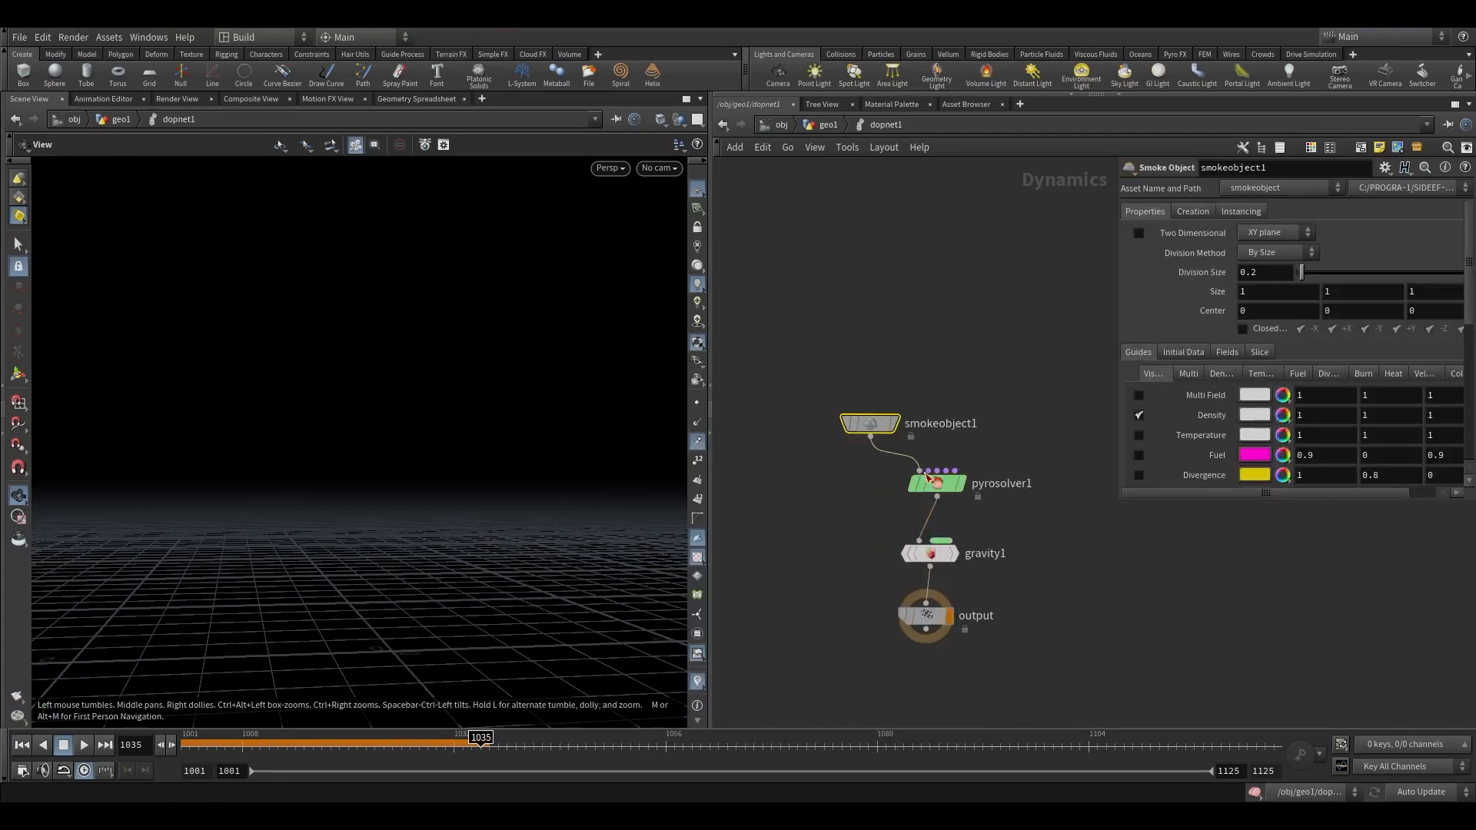
# Add a Gas Resize Fluid Dynamic node connected to the Pyro Solver.
pyautogui.press('Tab')
pyautogui.write('gas rf')
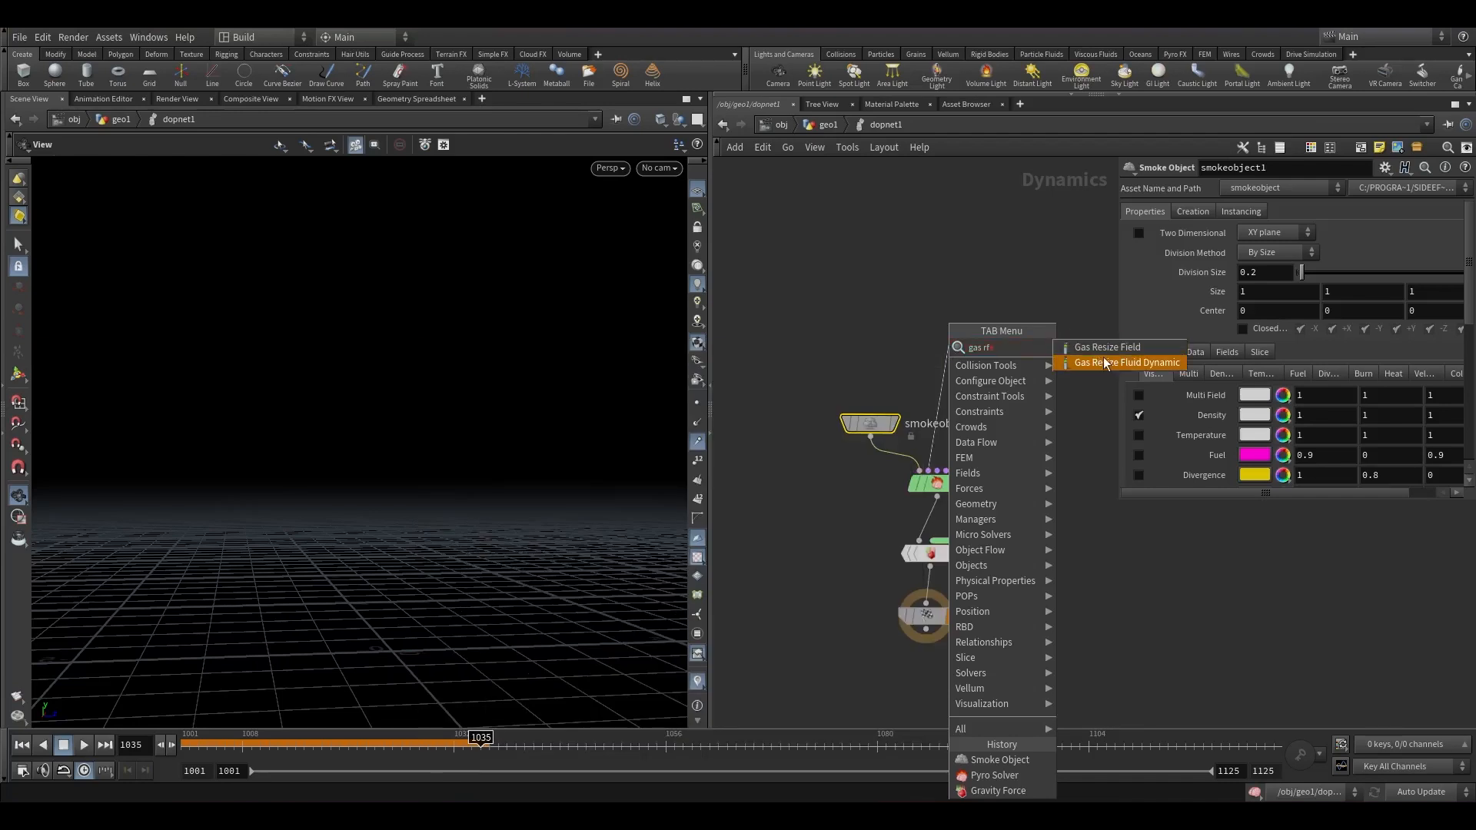
pyautogui.click(1104, 363)
# Add a Volume Source node wired into the Pyro Solver's sourcing input.
pyautogui.moveTo(955, 469); pyautogui.dragTo(1079, 432)
pyautogui.write('vol')
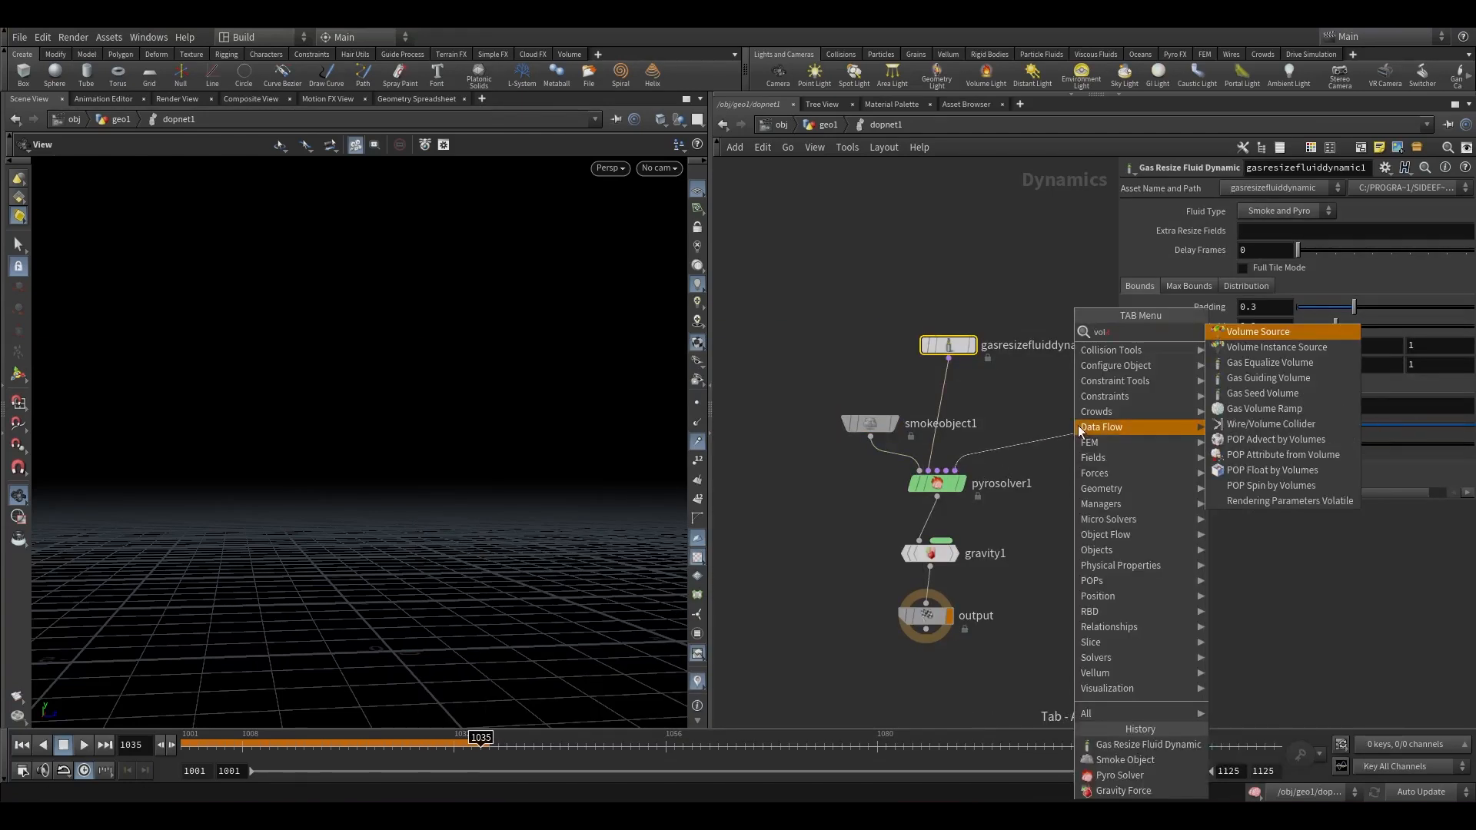
pyautogui.press('Return')
pyautogui.click(949, 345)
# Set the Gas Resize Fluid Dynamic bounds padding to 0.4.
pyautogui.click(1190, 286)
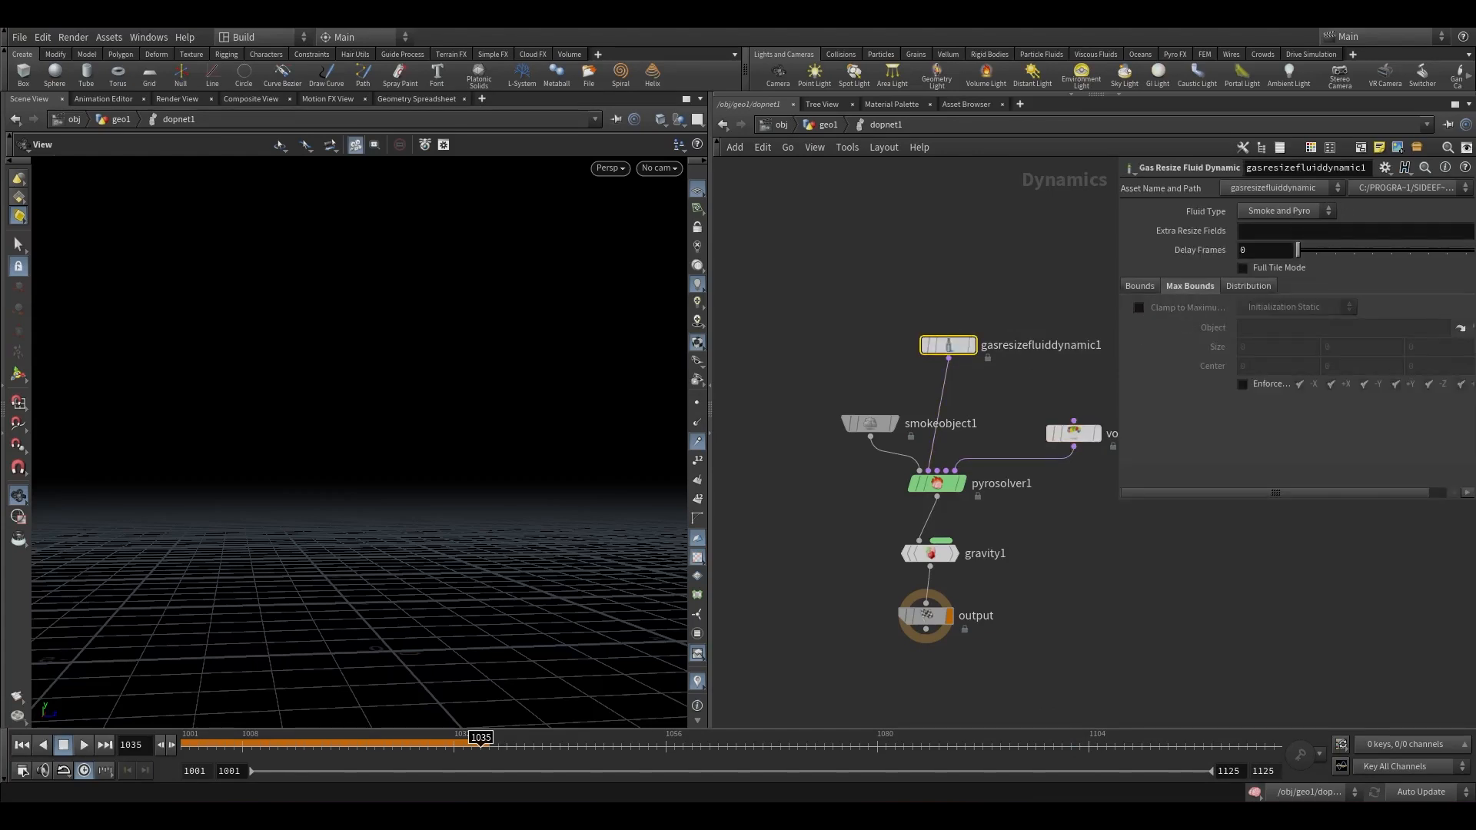
pyautogui.click(1140, 286)
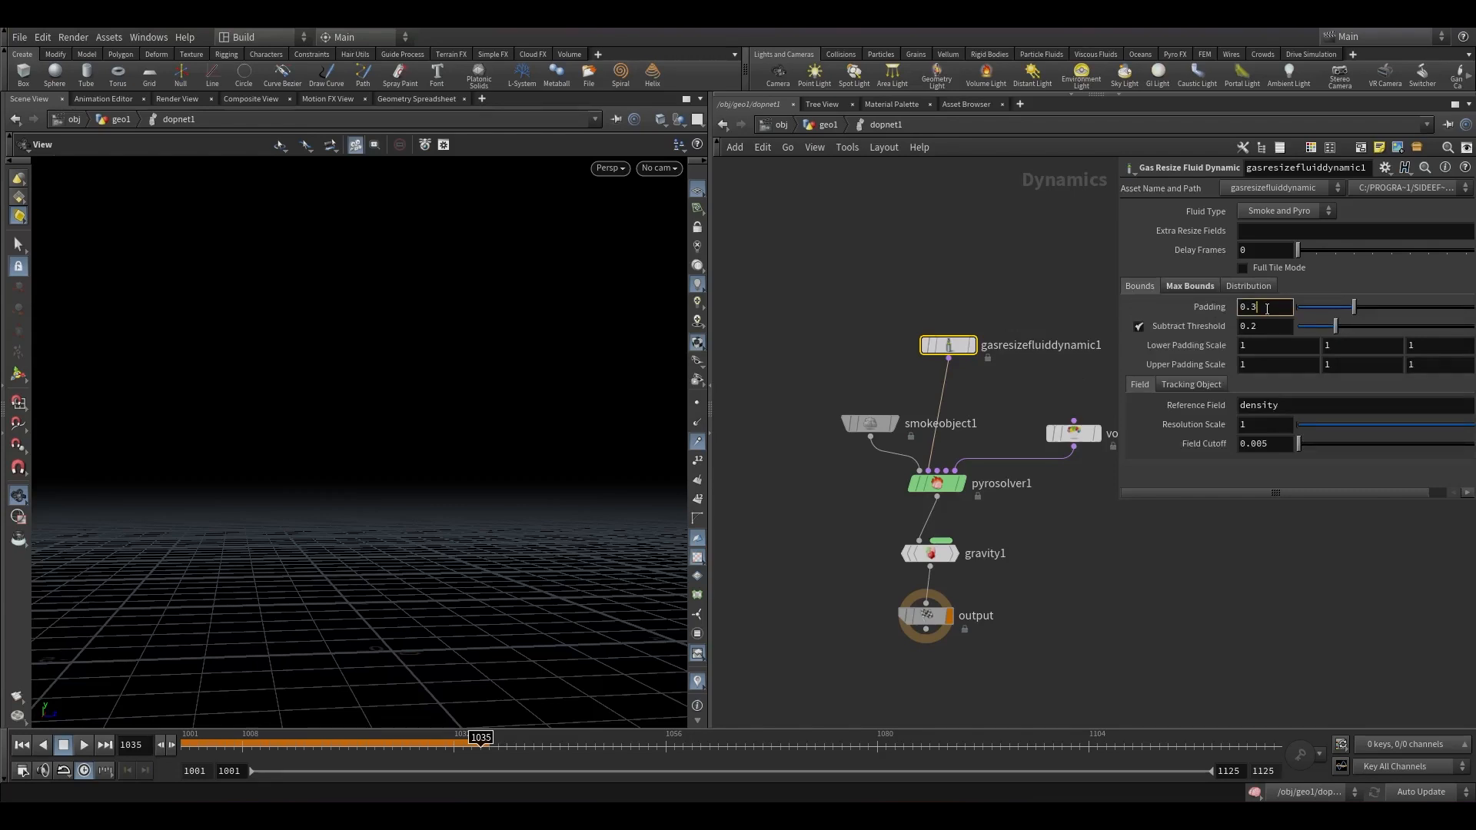
pyautogui.click(948, 256)
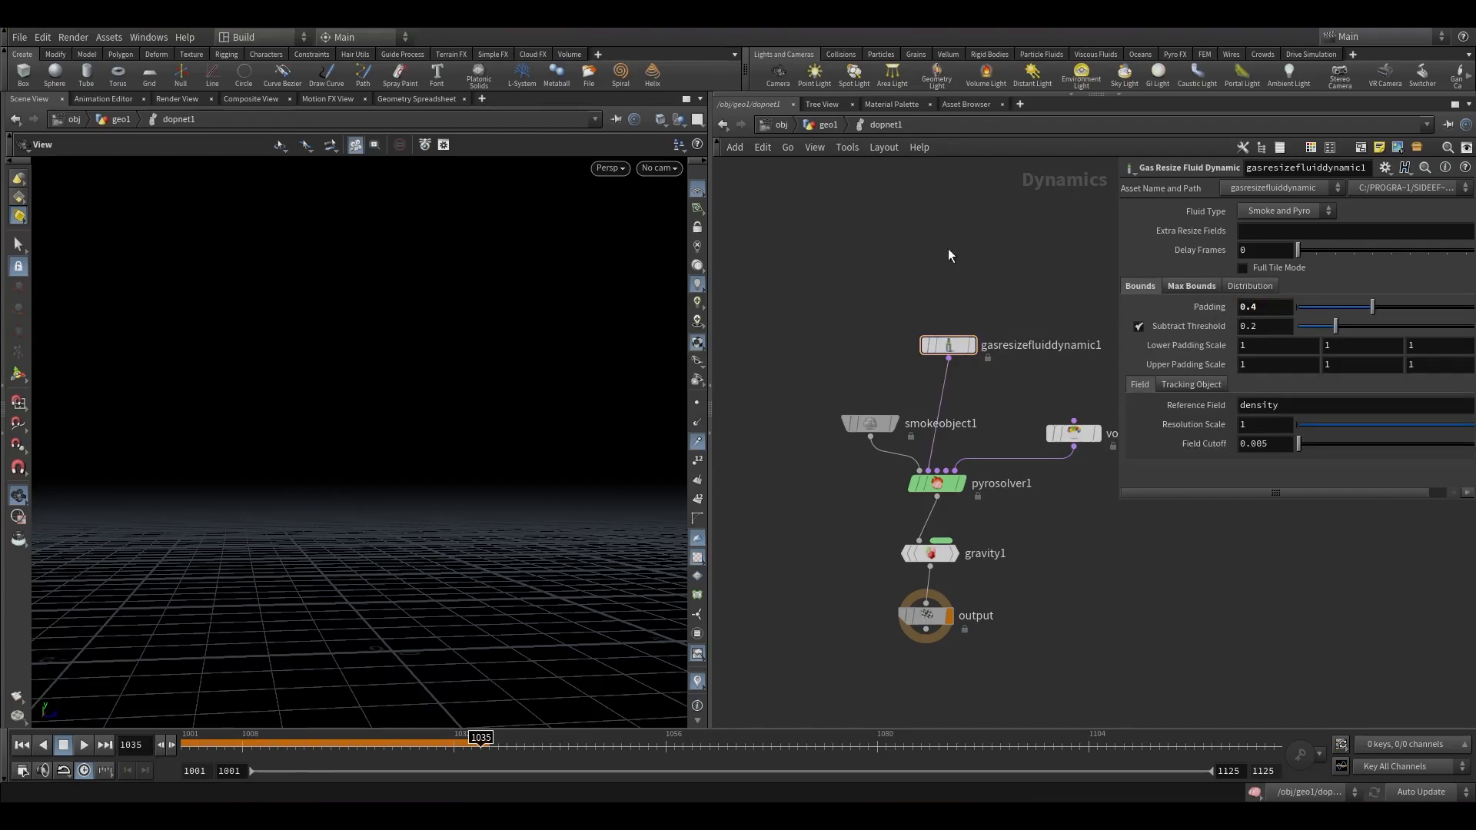
# On the Volume Source, set Initialize to Source Smoke and Input to First Context Geometry.
pyautogui.moveTo(871, 424); pyautogui.dragTo(829, 424)
pyautogui.click(1093, 431)
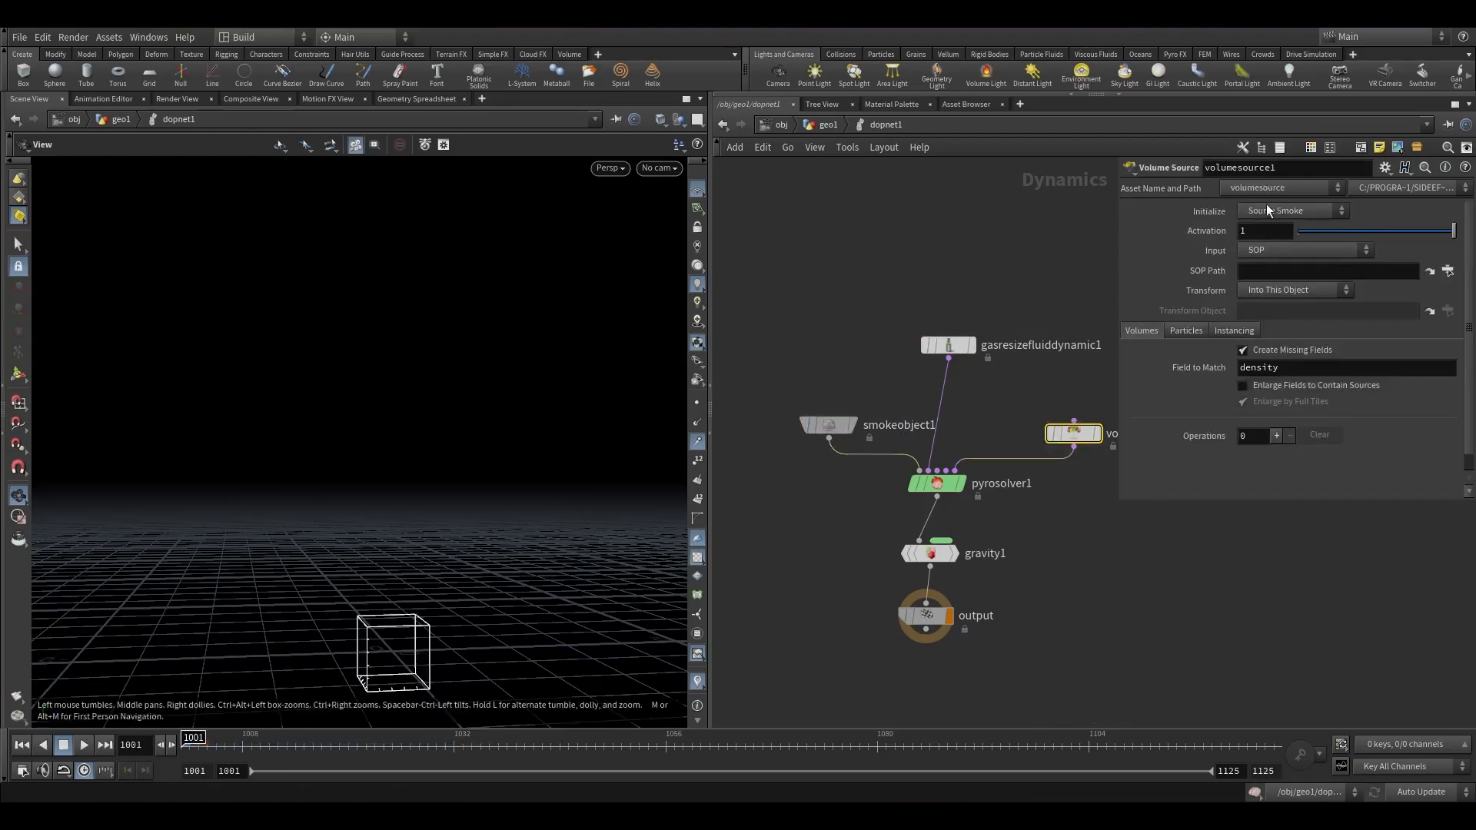
pyautogui.click(1273, 252)
pyautogui.click(1272, 282)
pyautogui.click(1273, 212)
pyautogui.click(1272, 242)
pyautogui.click(1272, 214)
pyautogui.click(1273, 227)
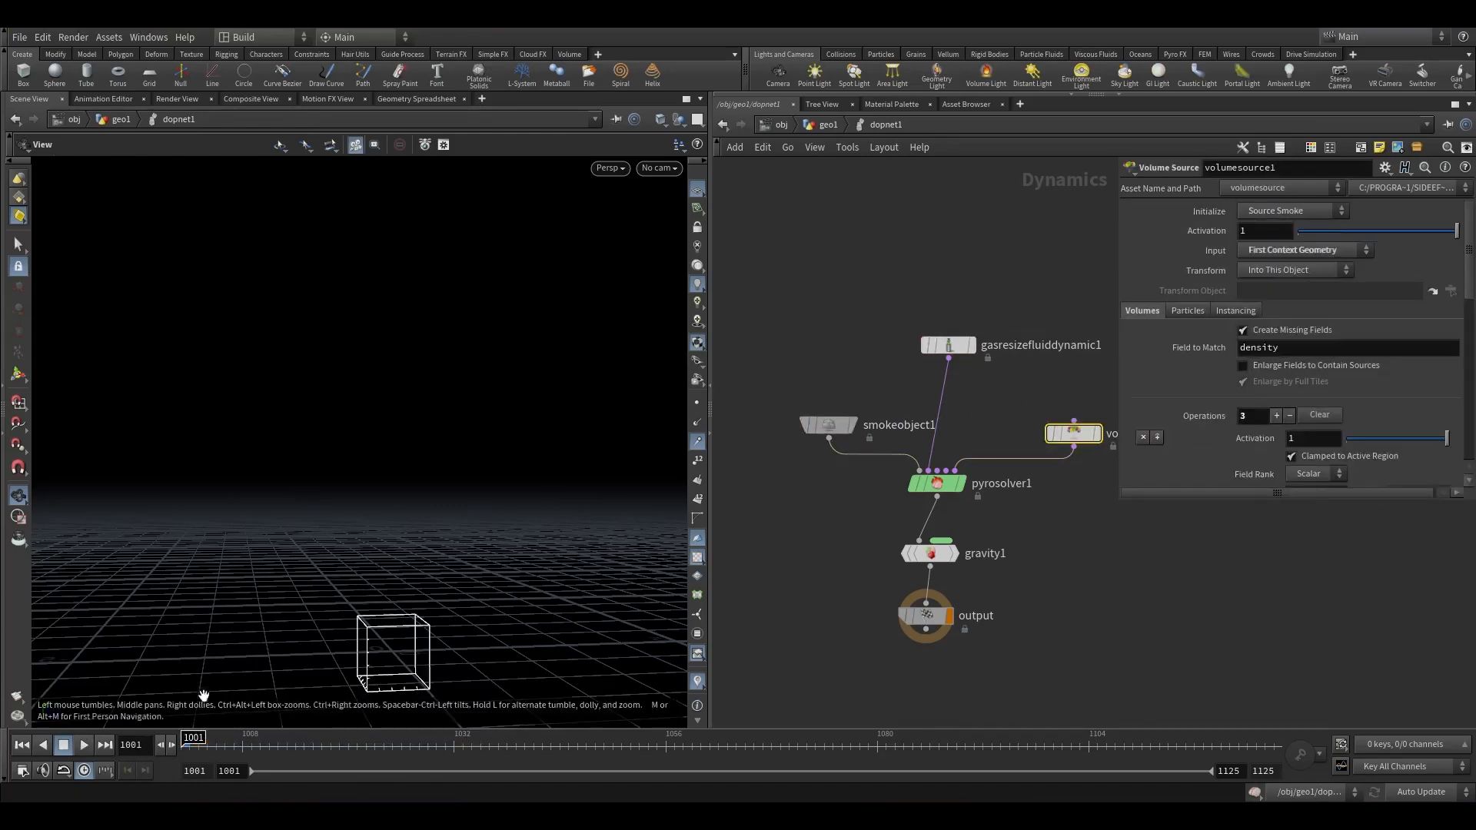
# Play the simulation and orbit the viewport to inspect the smoke.
pyautogui.click(85, 745)
pyautogui.scroll(-5, 380, 341)
pyautogui.moveTo(379, 341); pyautogui.dragTo(348, 484)
pyautogui.moveTo(231, 745); pyautogui.dragTo(126, 746)
pyautogui.click(85, 750)
pyautogui.moveTo(372, 401); pyautogui.dragTo(411, 443)
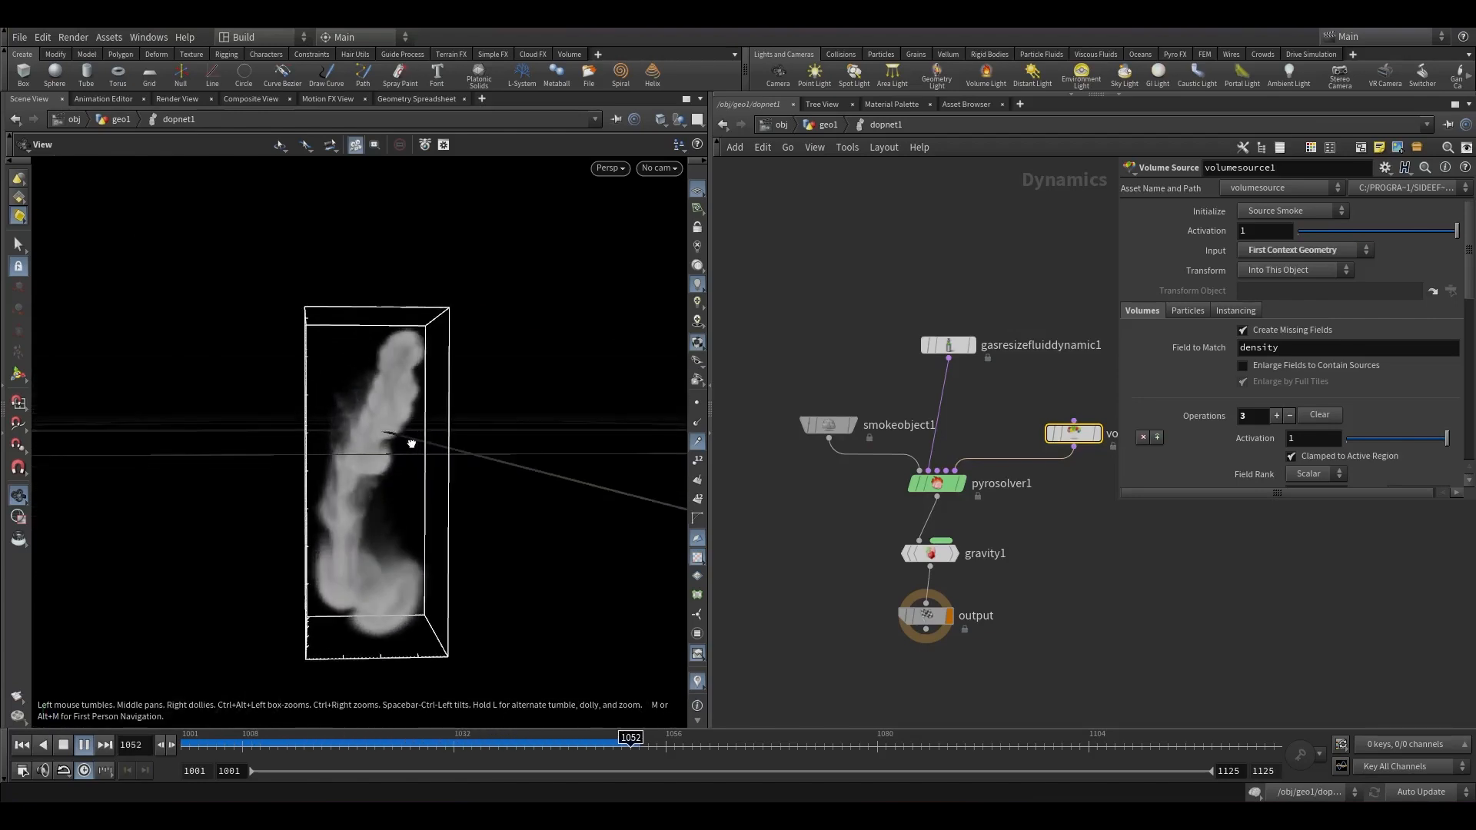
pyautogui.moveTo(402, 478); pyautogui.dragTo(393, 509)
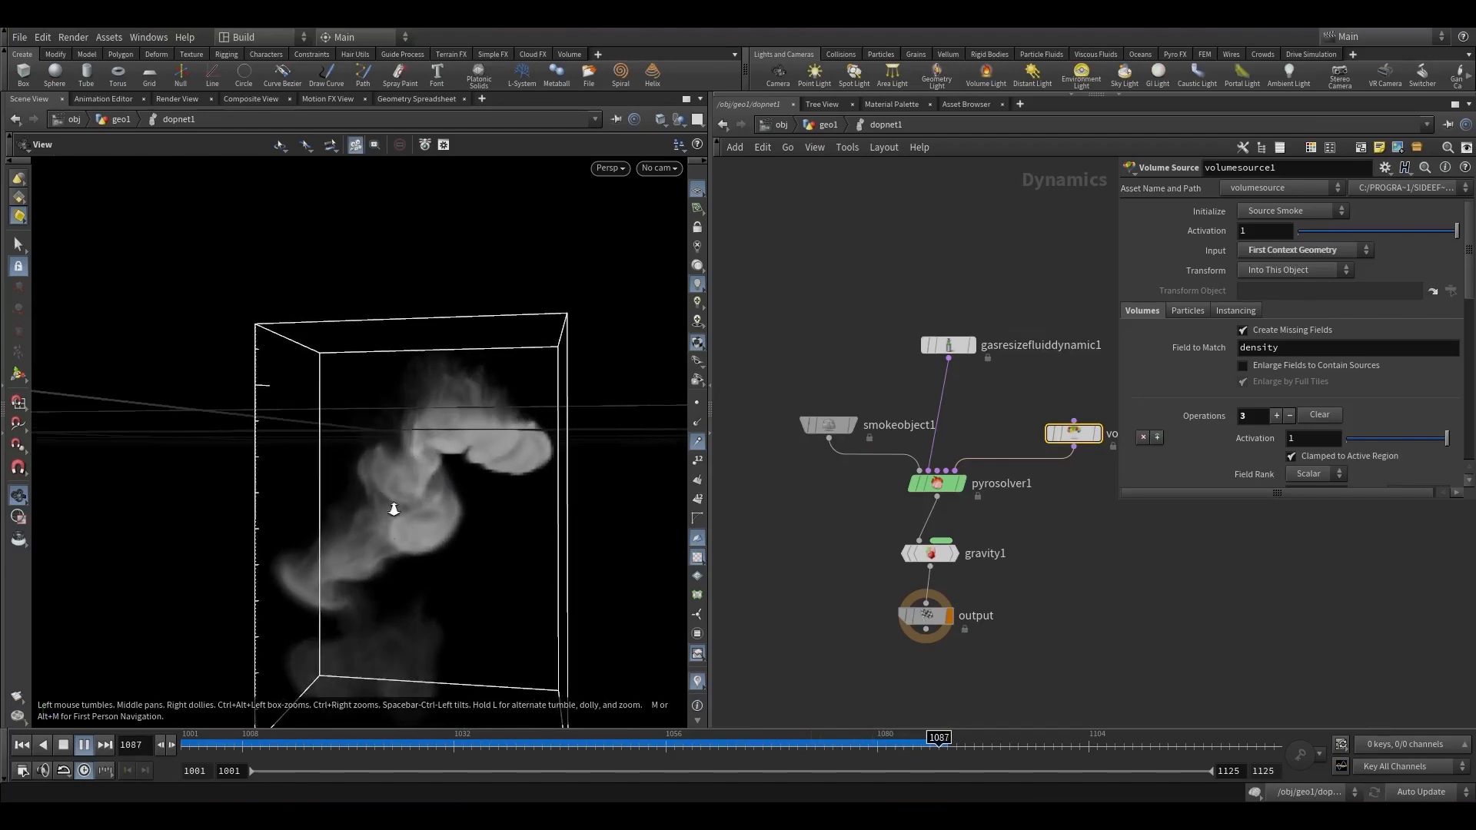
pyautogui.click(374, 743)
# On the Pyro Solver, set Temperature Diffusion to 0.36 and Cooling Rate to 0.6.
pyautogui.click(958, 473)
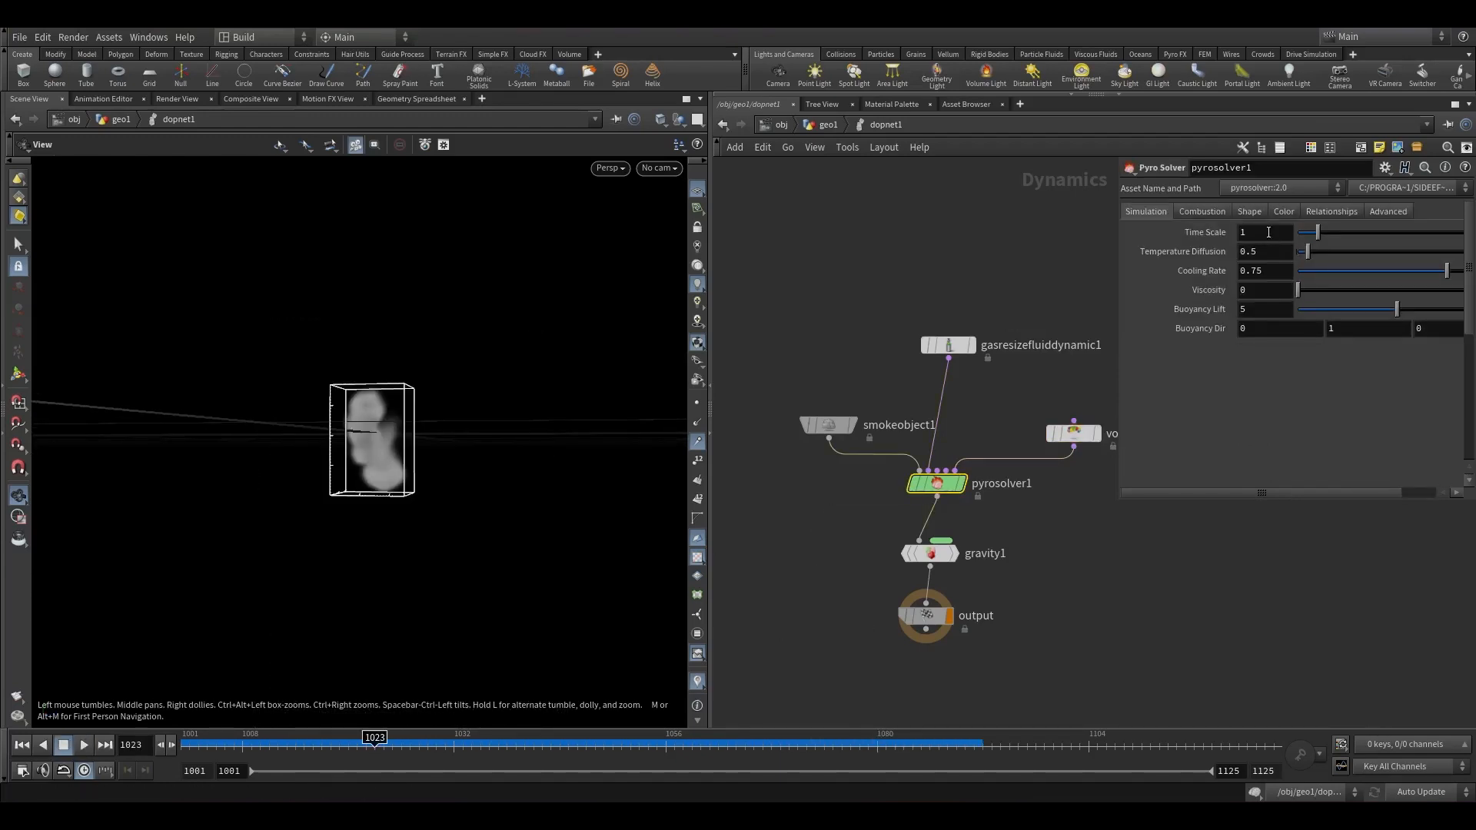
pyautogui.click(1268, 253)
pyautogui.press('Tab')
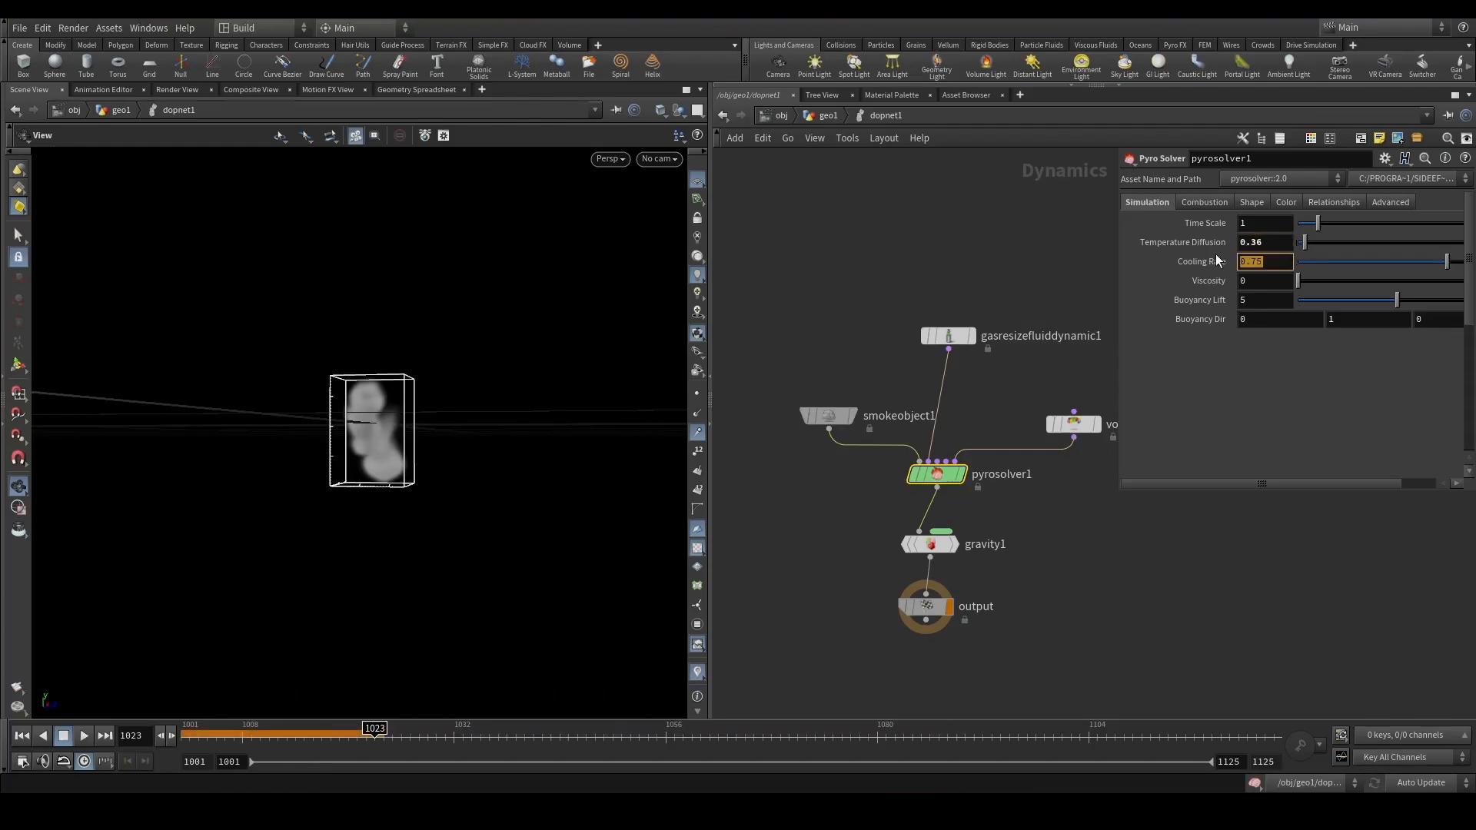
pyautogui.write('.6')
pyautogui.press('Return')
pyautogui.click(83, 735)
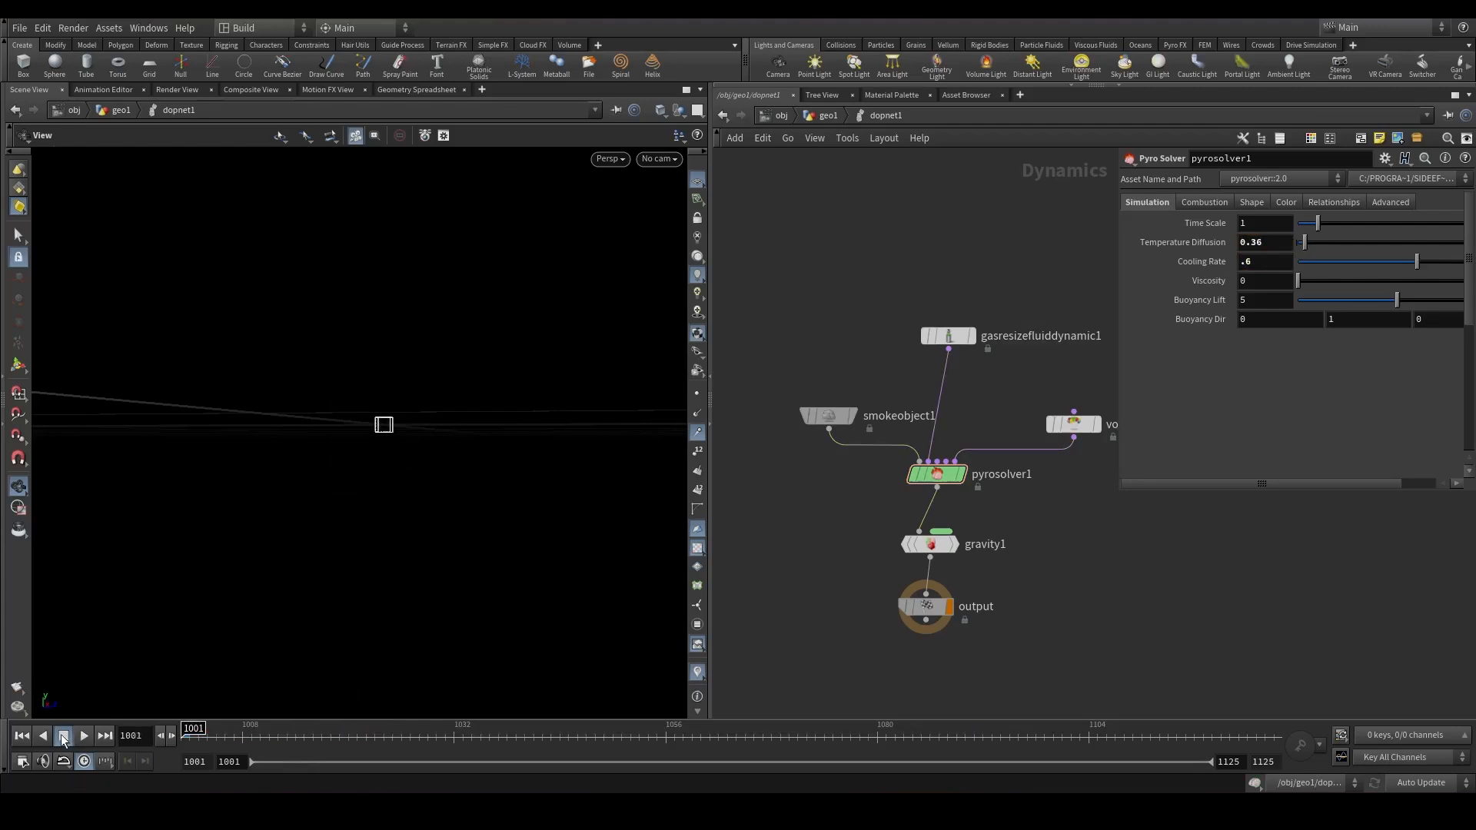
pyautogui.click(321, 734)
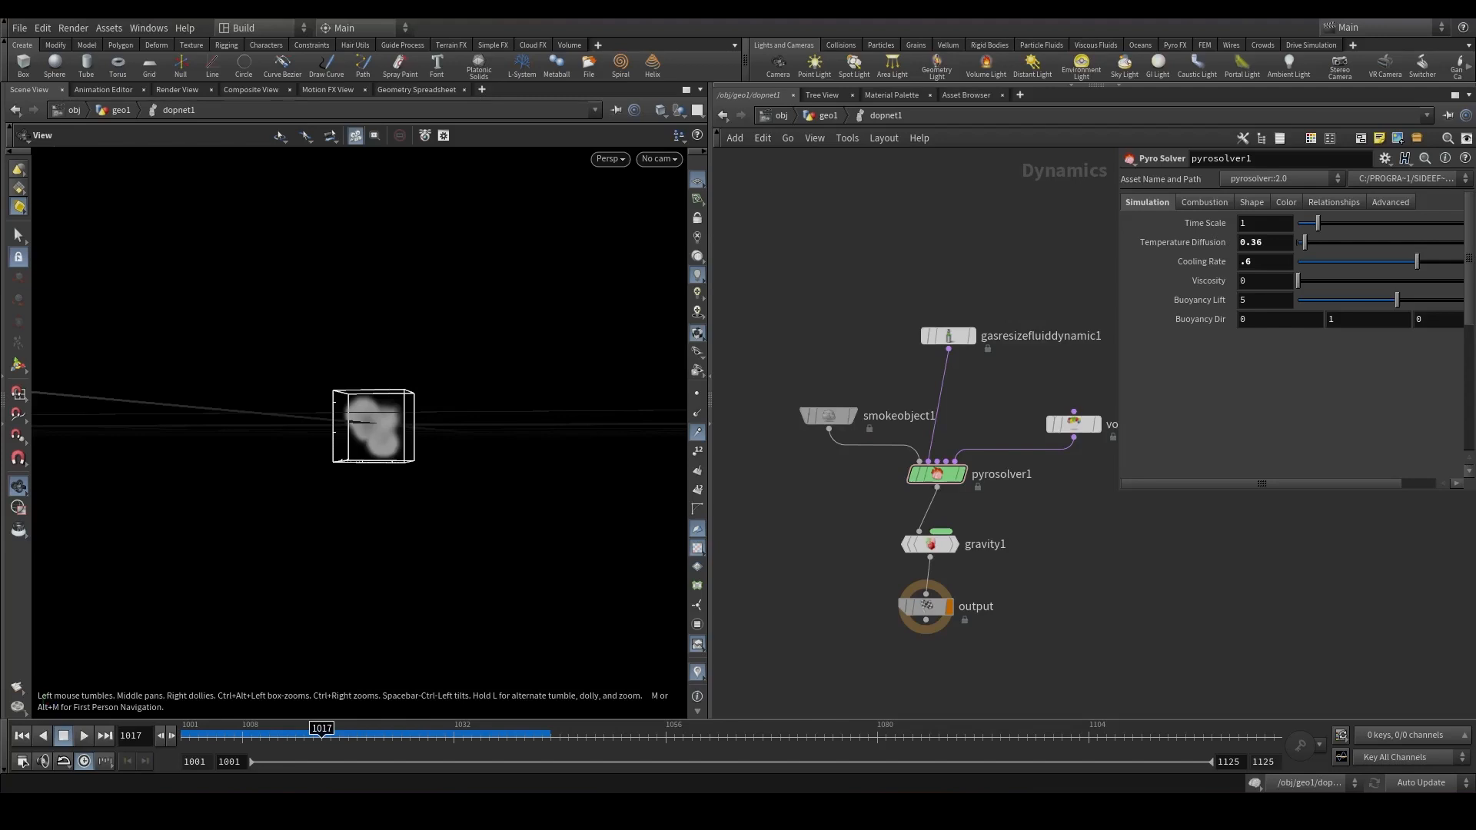
# In the solver's Shape settings, set Dissipation to 0.075 and enable Disturbance at 0.385.
pyautogui.click(1204, 201)
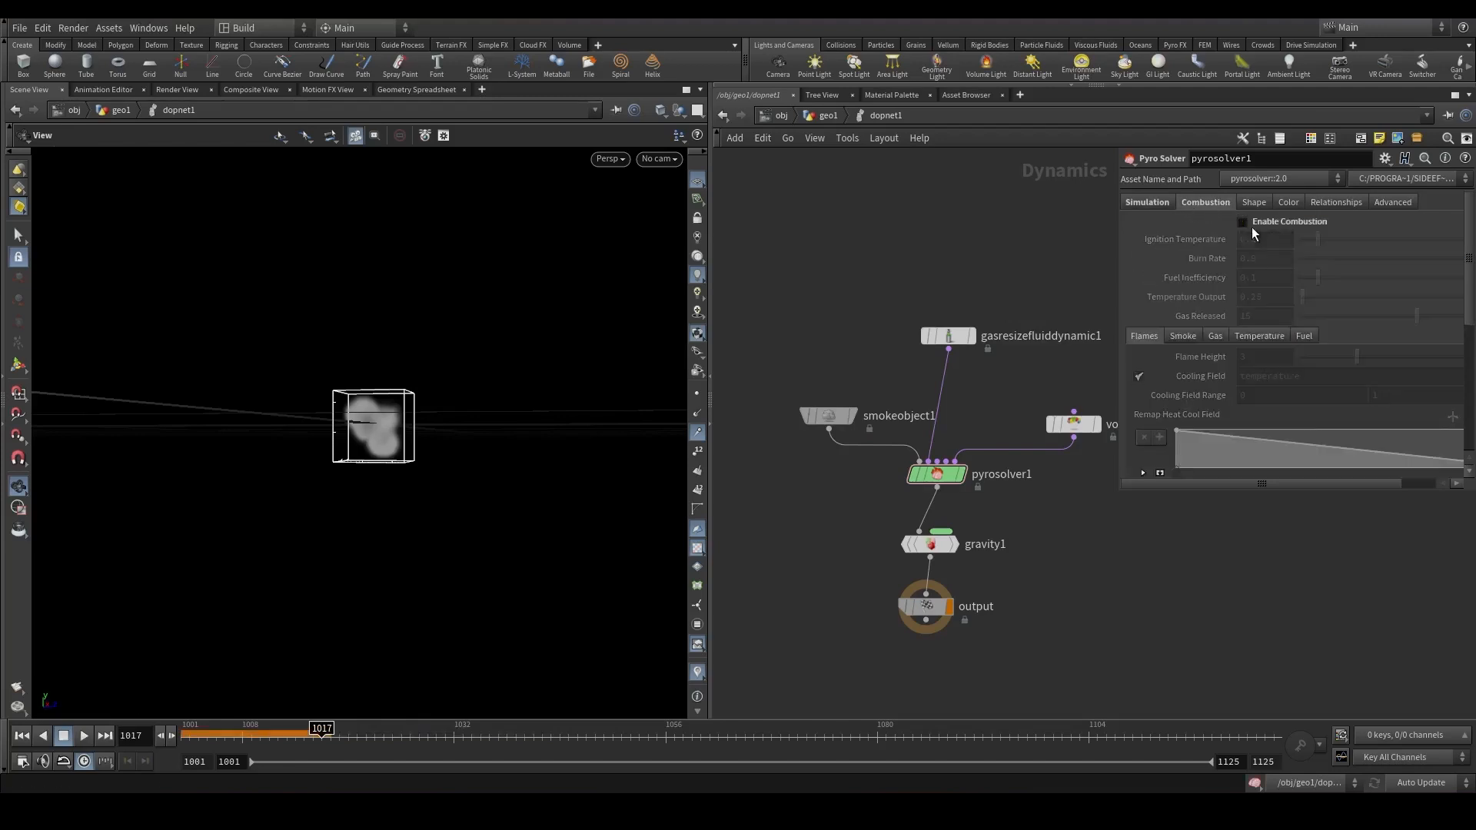
pyautogui.click(1251, 202)
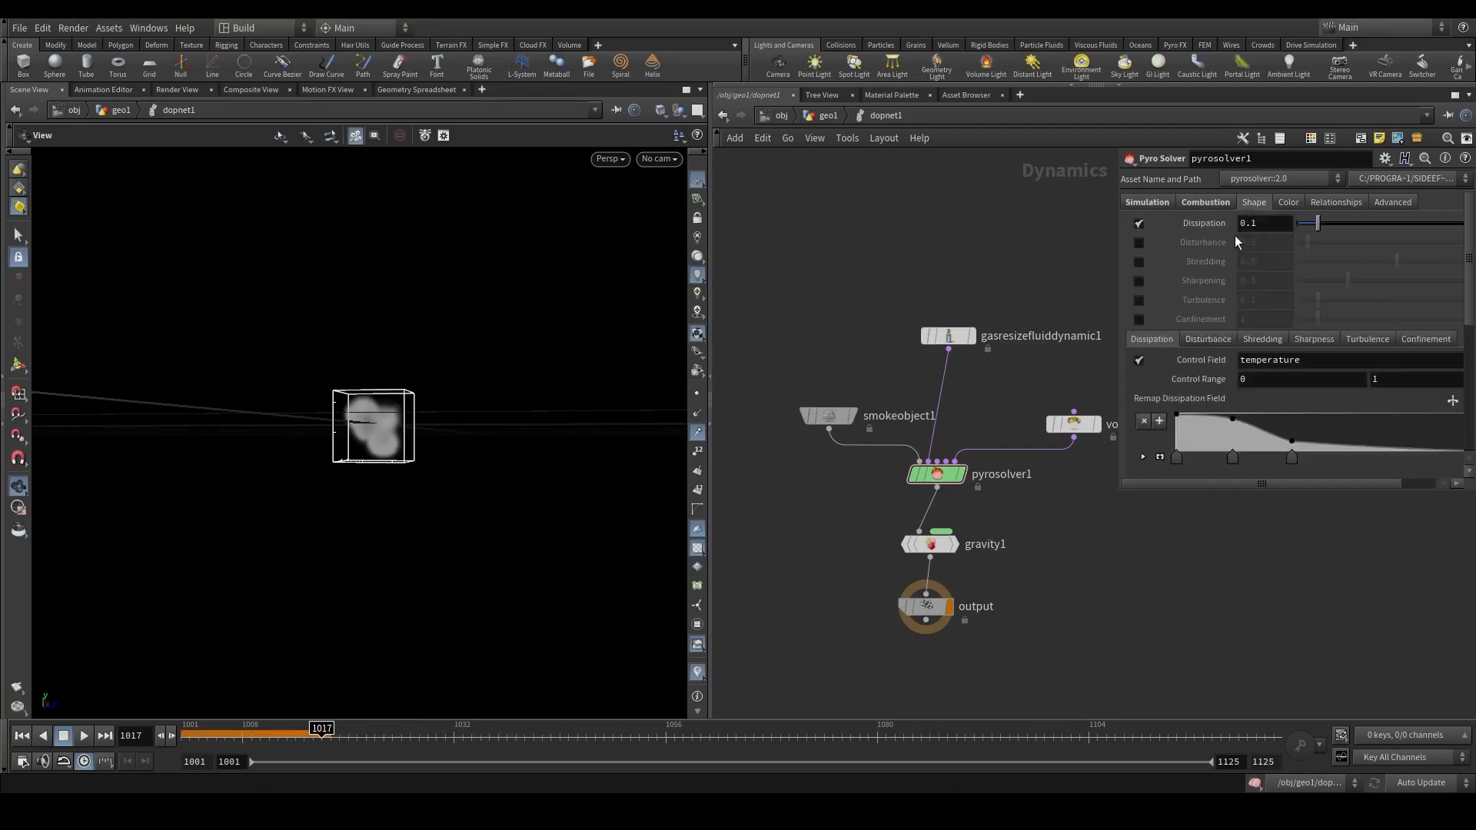
pyautogui.moveTo(1254, 224); pyautogui.dragTo(1274, 223)
pyautogui.click(1139, 242)
pyautogui.moveTo(1260, 243); pyautogui.dragTo(1250, 243)
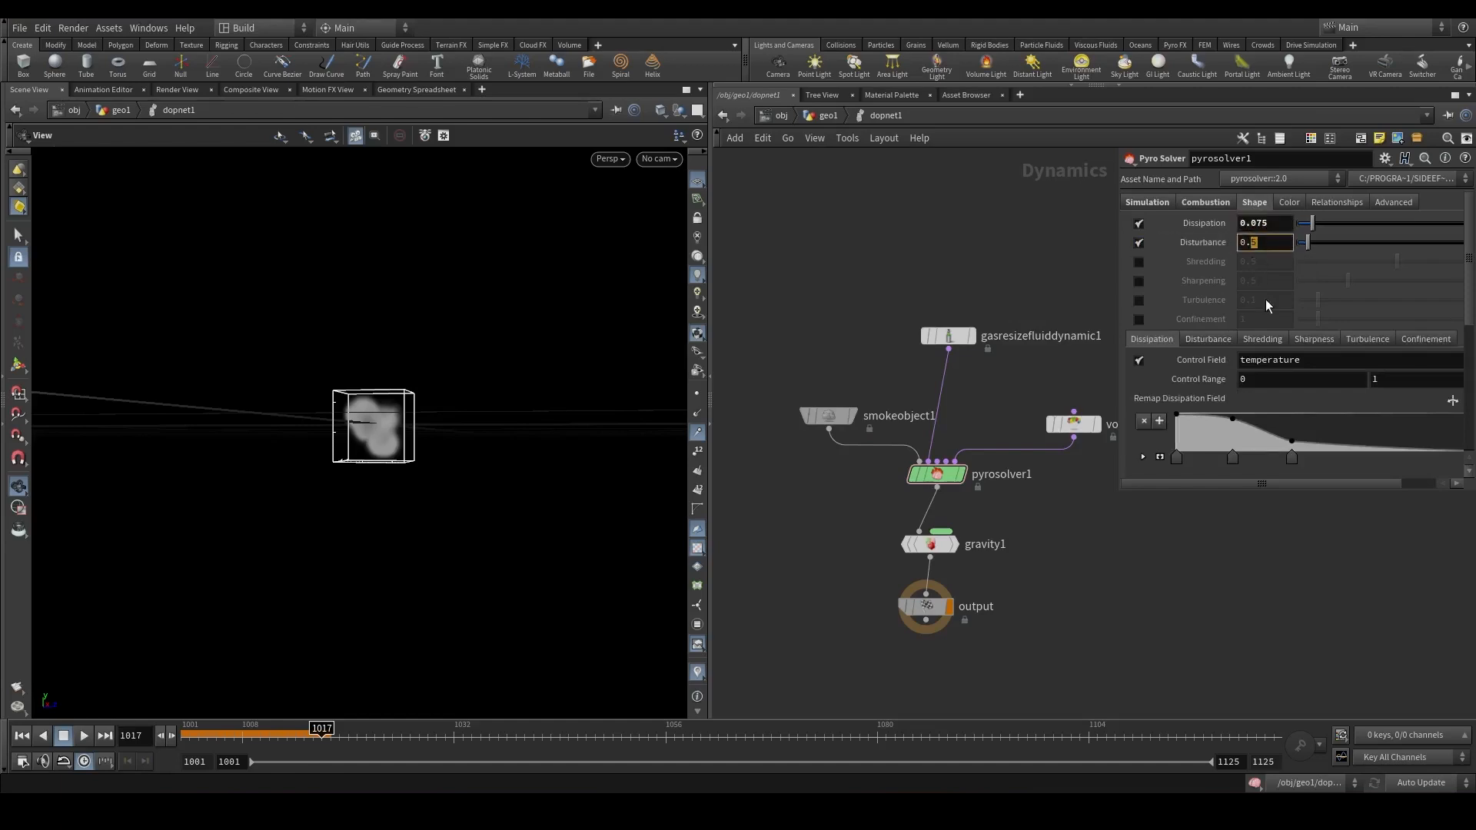
pyautogui.write('385')
pyautogui.press('Return')
# Play the simulation and orbit the viewport to review the disturbed smoke.
pyautogui.click(83, 736)
pyautogui.moveTo(339, 520); pyautogui.dragTo(429, 464, button='right')
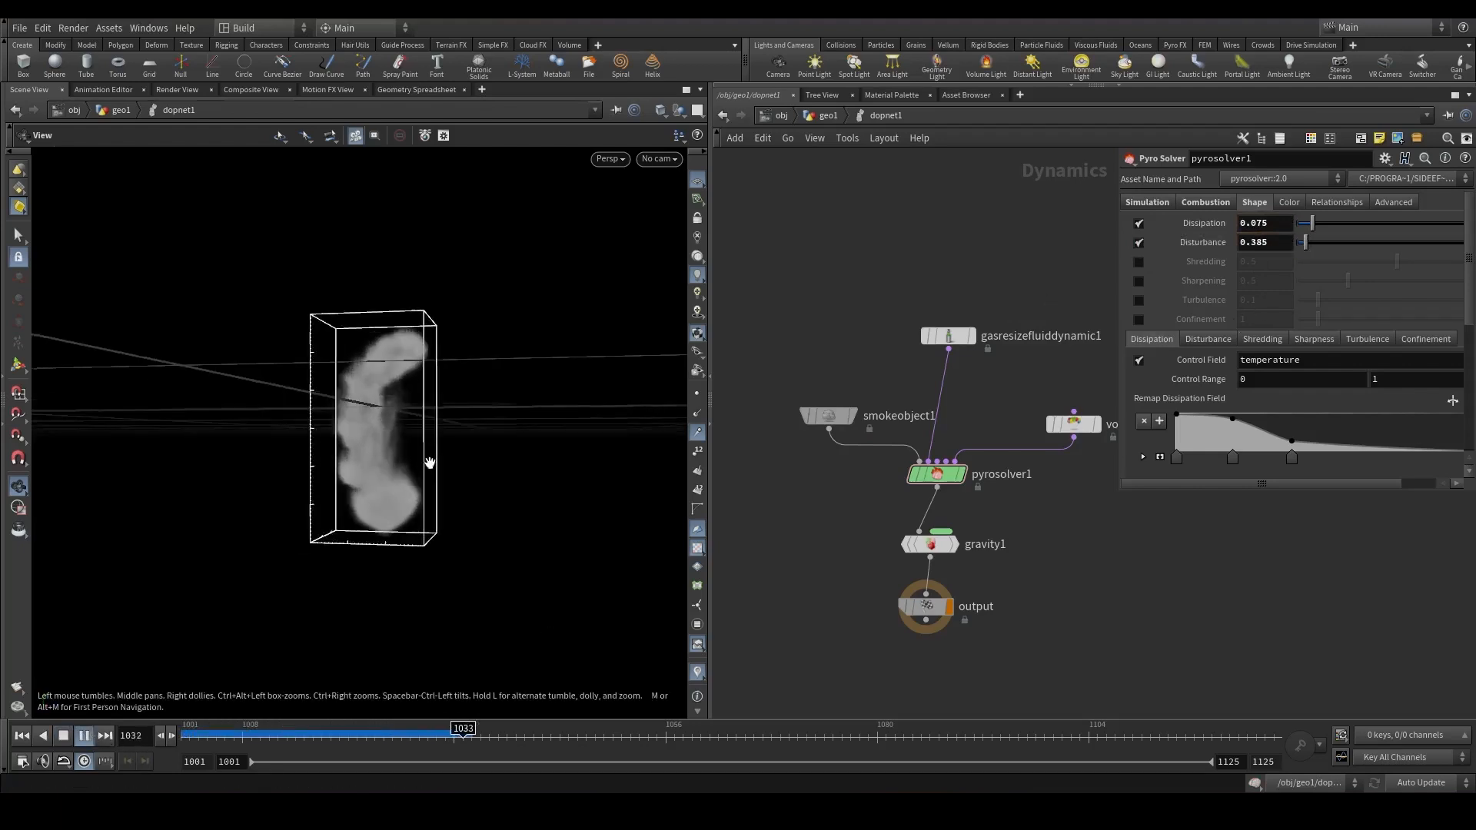
pyautogui.click(452, 740)
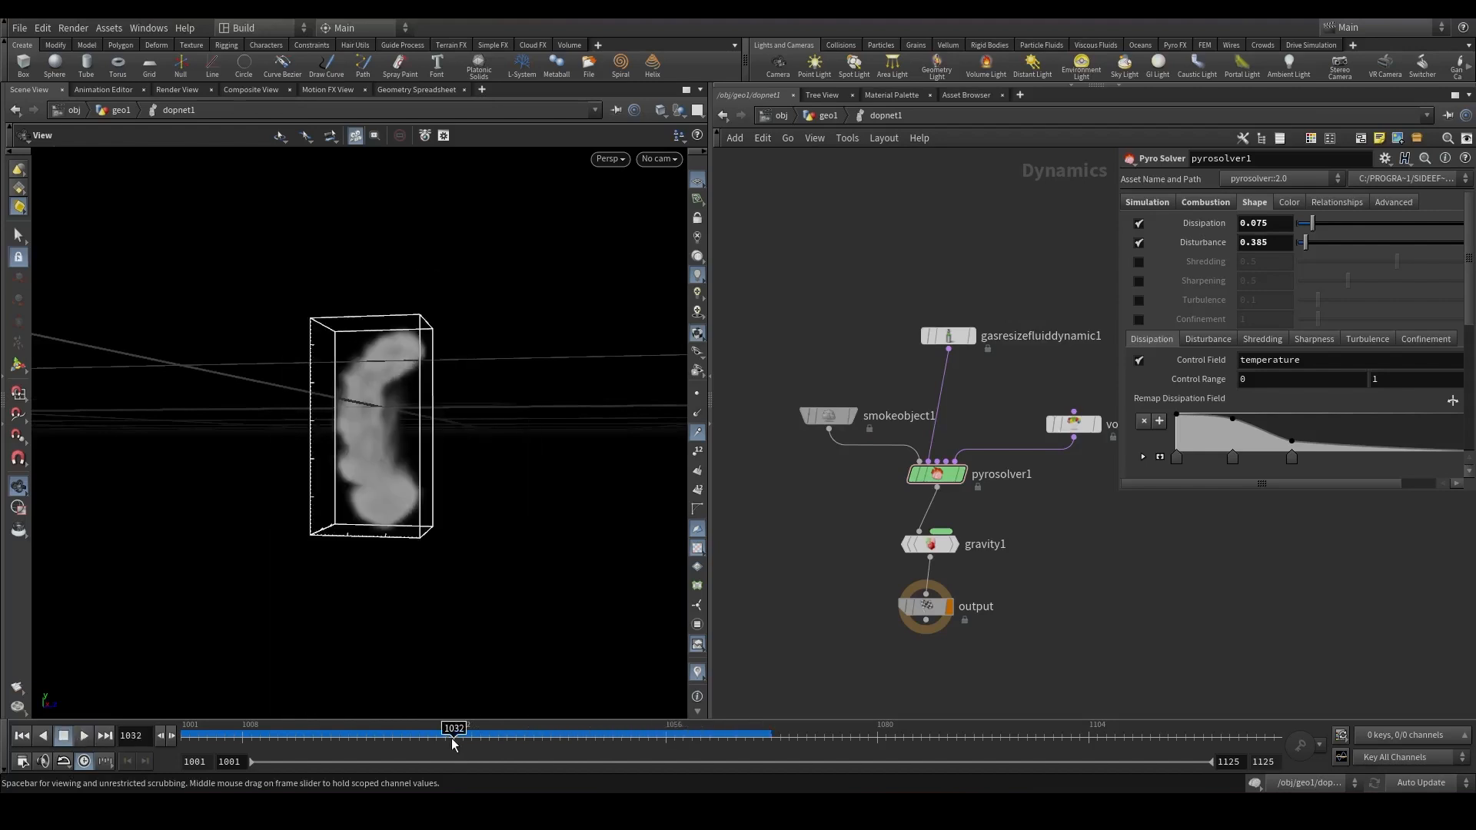
# Enable Turbulence at 0.25 and set the dissipation control range upper value to 2.
pyautogui.click(1138, 299)
pyautogui.moveTo(1254, 305); pyautogui.dragTo(1248, 306)
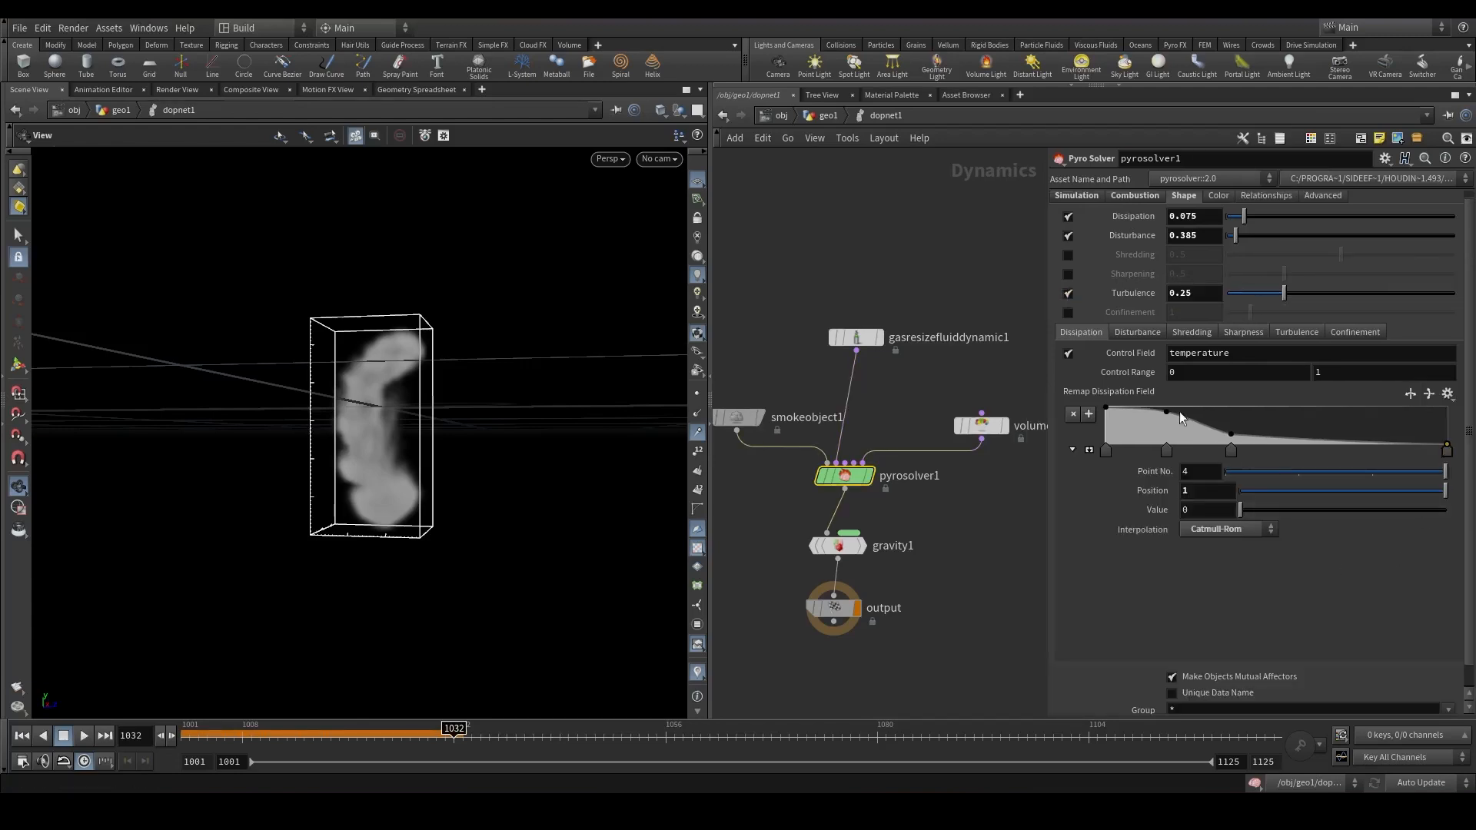
pyautogui.doubleClick(1316, 373)
pyautogui.click(975, 489)
# Replay the simulation from the start to review the result.
pyautogui.moveTo(221, 736); pyautogui.dragTo(166, 732)
pyautogui.click(86, 736)
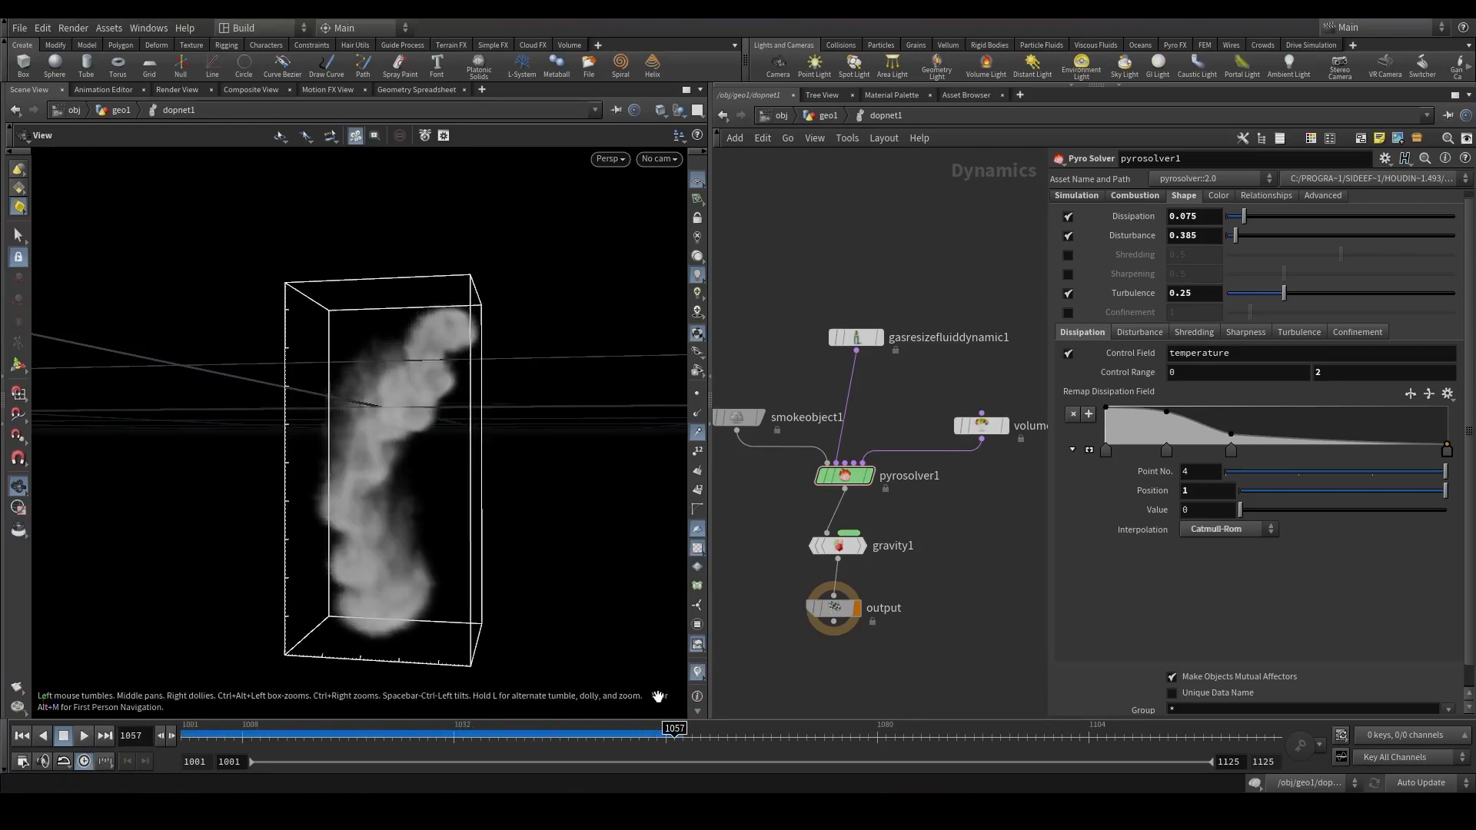
pyautogui.moveTo(663, 733); pyautogui.dragTo(18, 723)
pyautogui.click(83, 736)
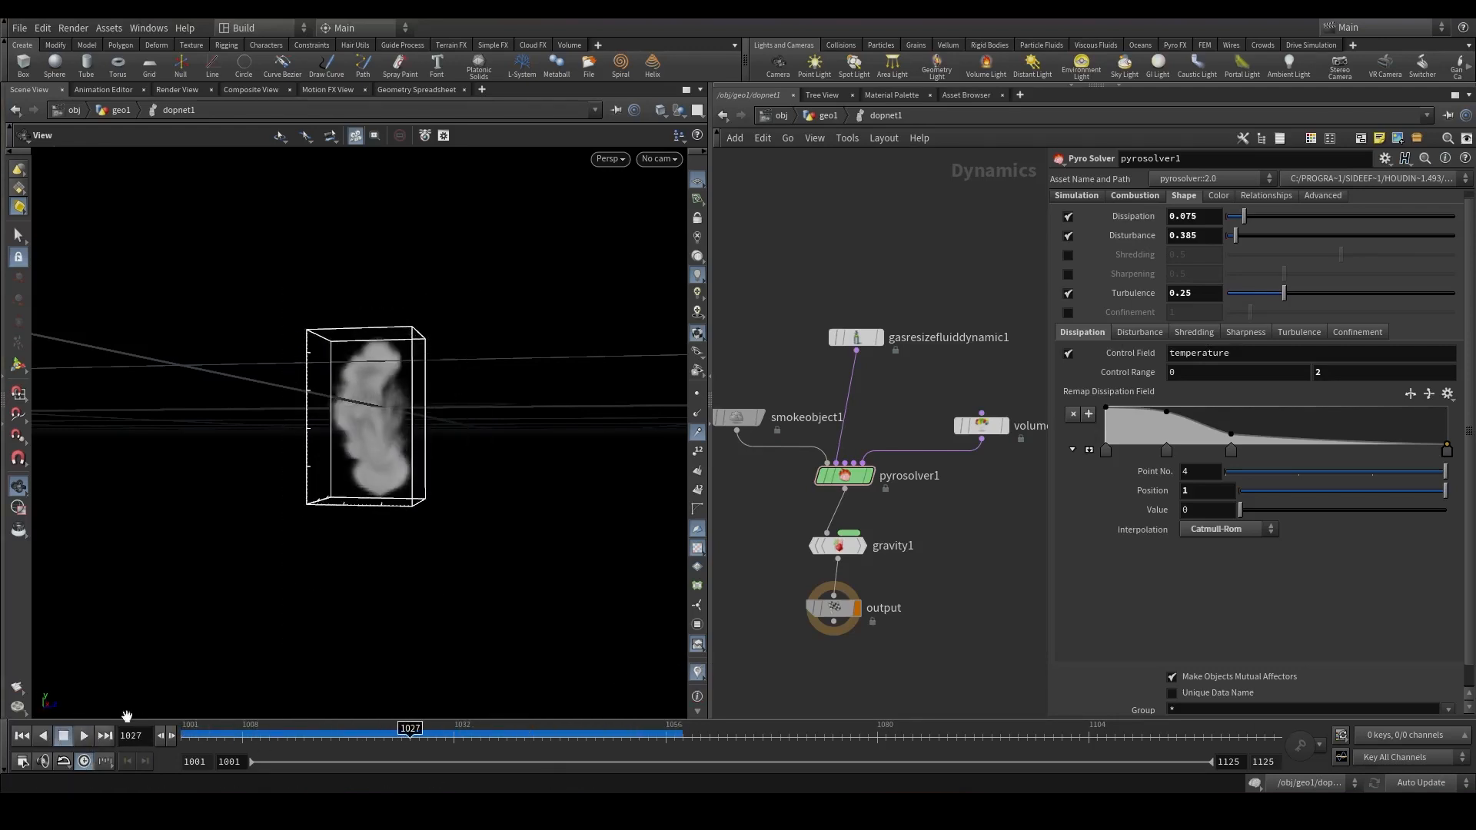
# In the Disturbance settings, enable the control field using temperature with a Control Influence of 1.
pyautogui.click(1164, 336)
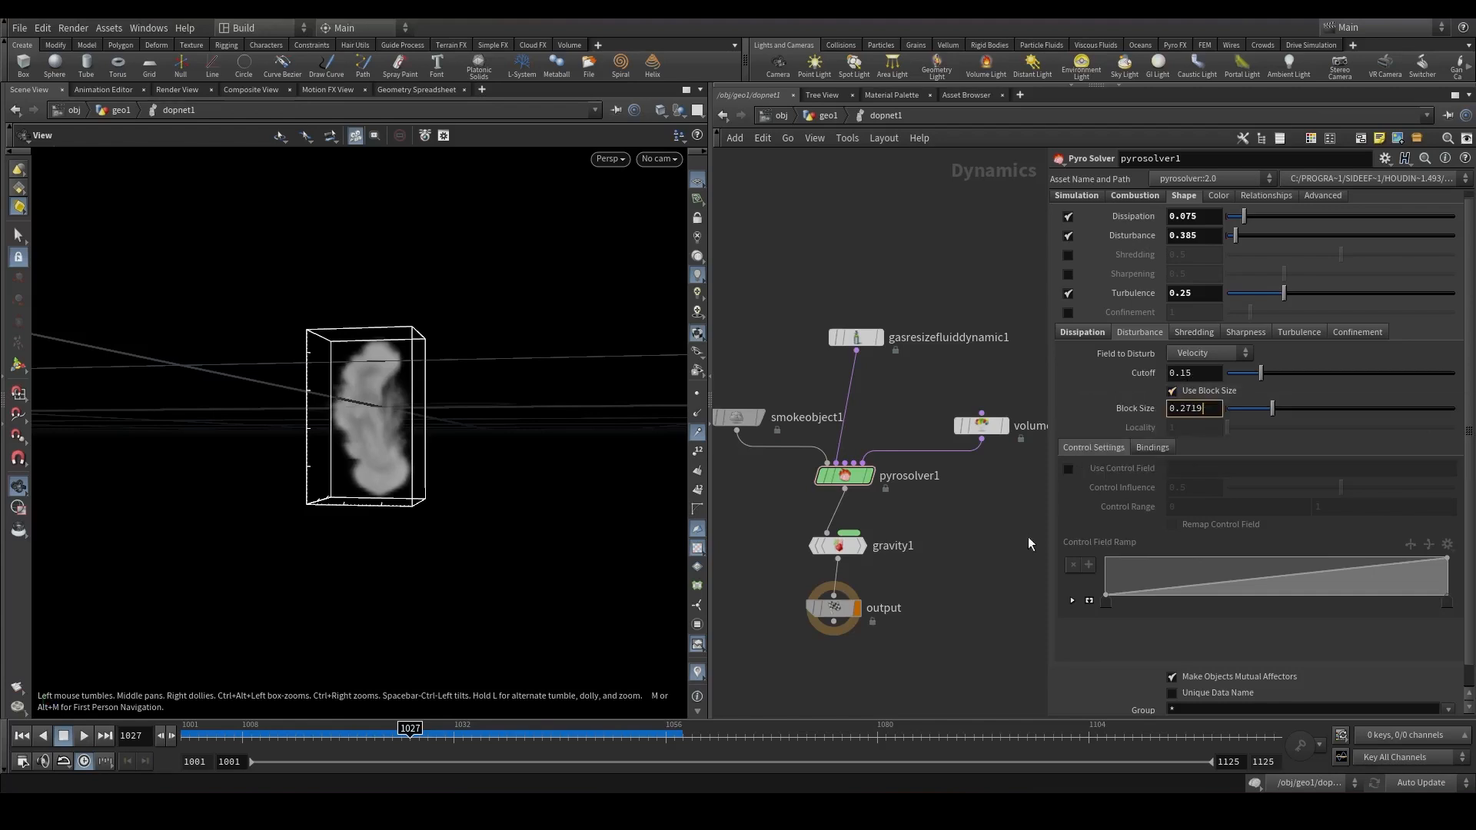
pyautogui.click(1067, 468)
pyautogui.click(1180, 467)
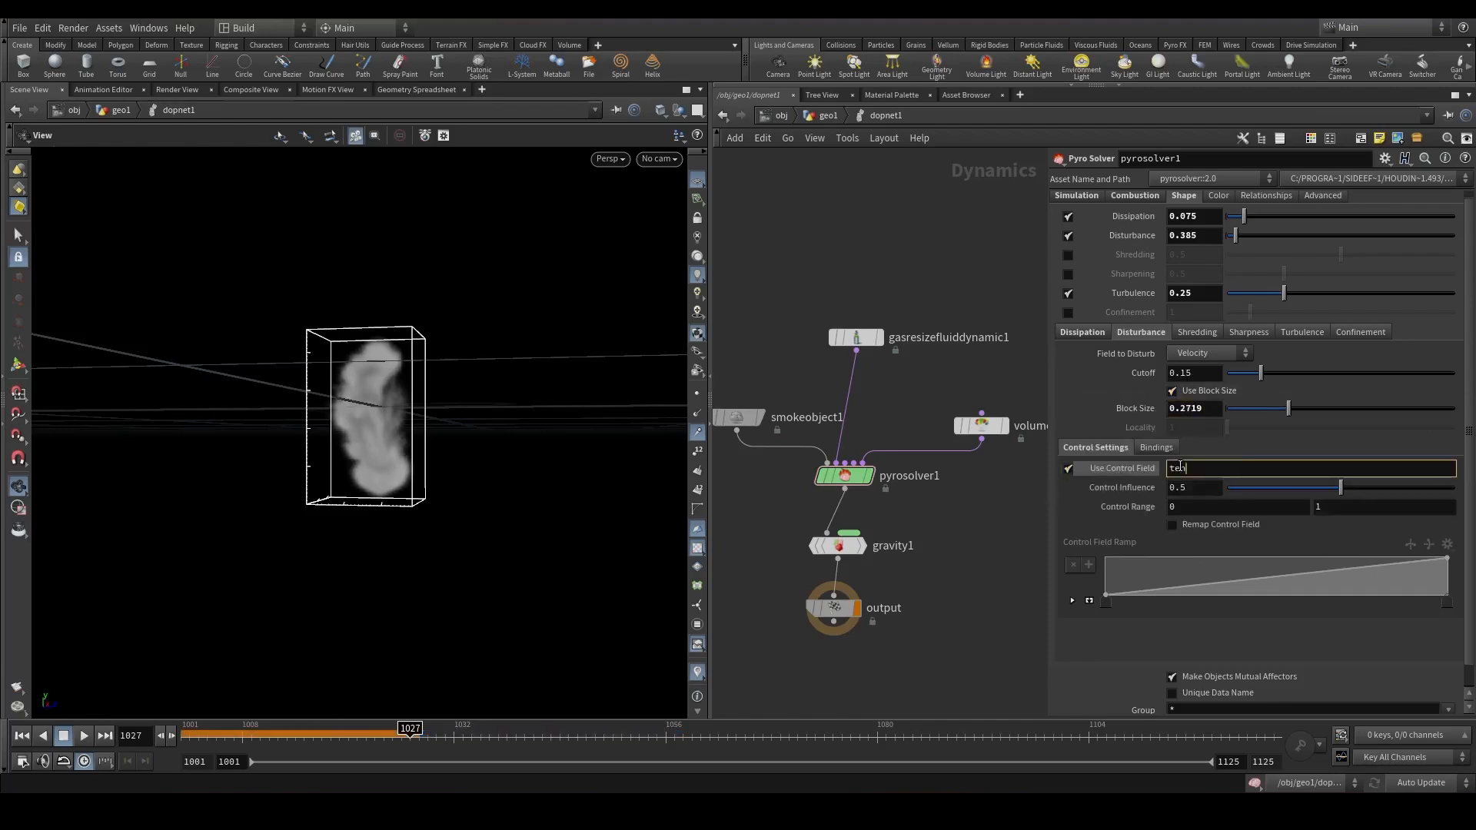
pyautogui.write('temperature')
pyautogui.moveTo(1209, 490); pyautogui.dragTo(1113, 504)
pyautogui.write('1')
pyautogui.press('Return')
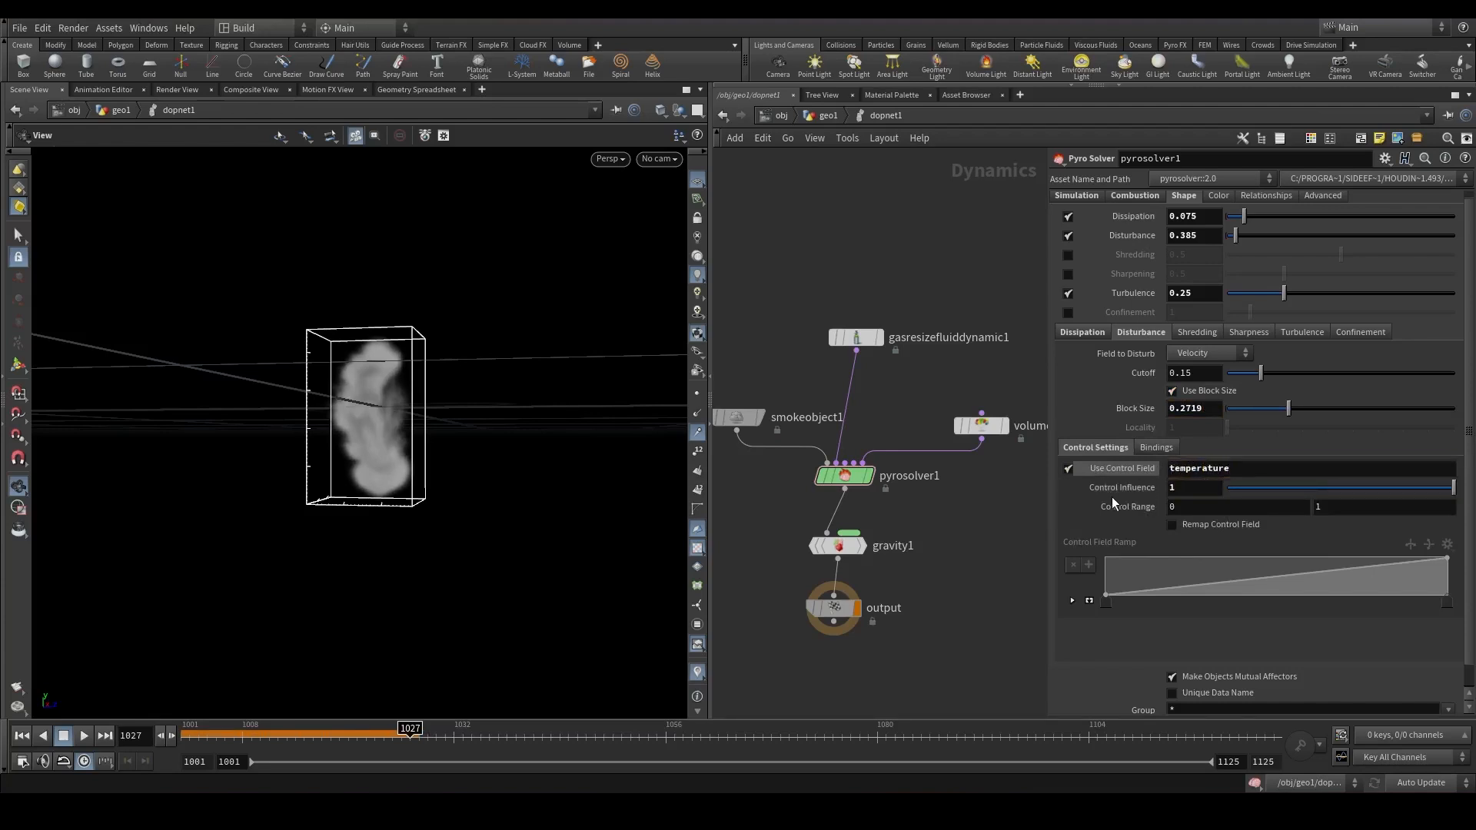
# Set the disturbance control range upper value to 0.05.
pyautogui.write('0.')
pyautogui.press('Return')
pyautogui.click(269, 739)
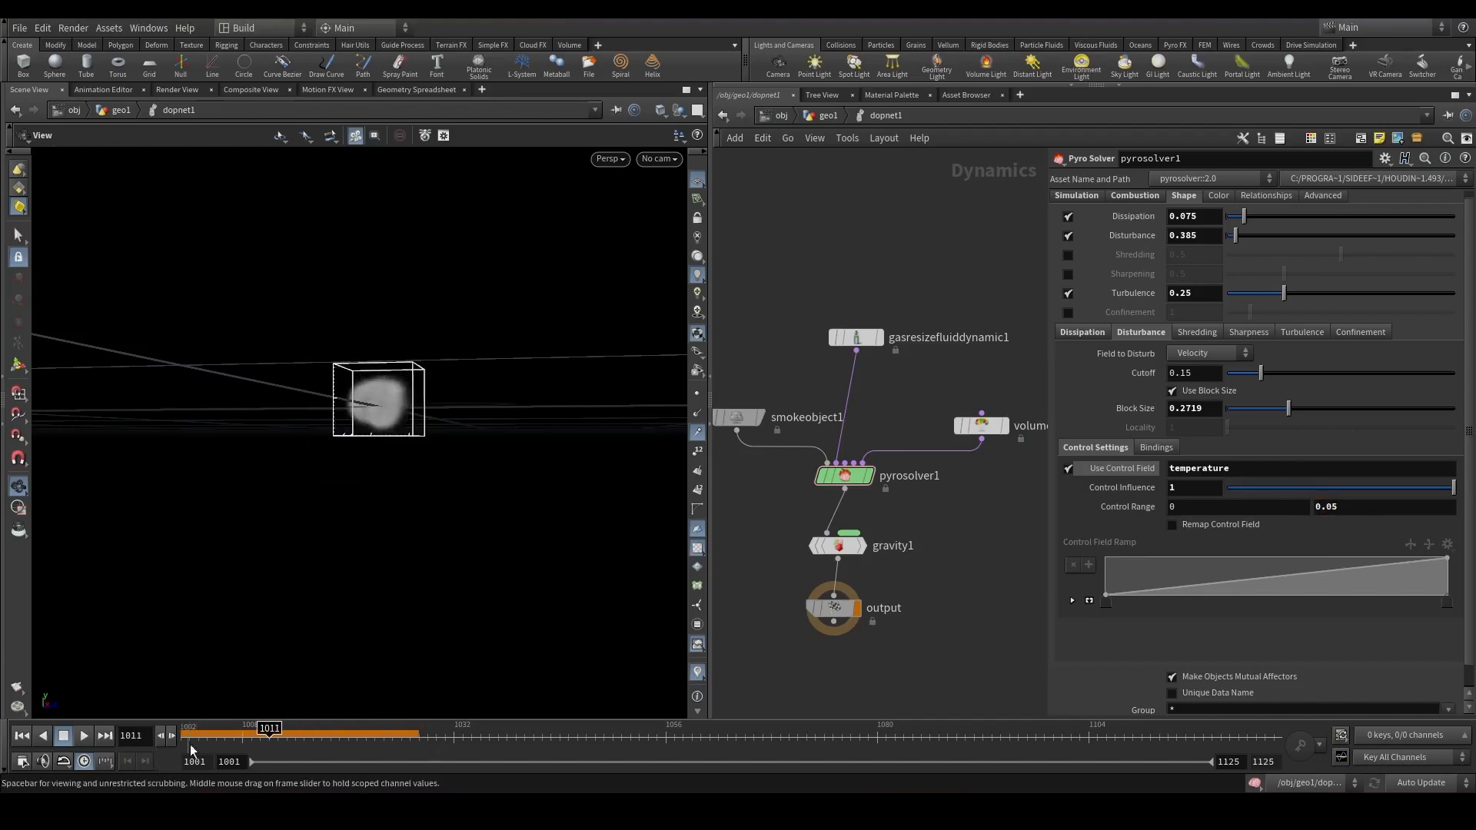
# Replay the simulation from the start and orbit the viewport to review the smoke.
pyautogui.click(192, 746)
pyautogui.click(83, 736)
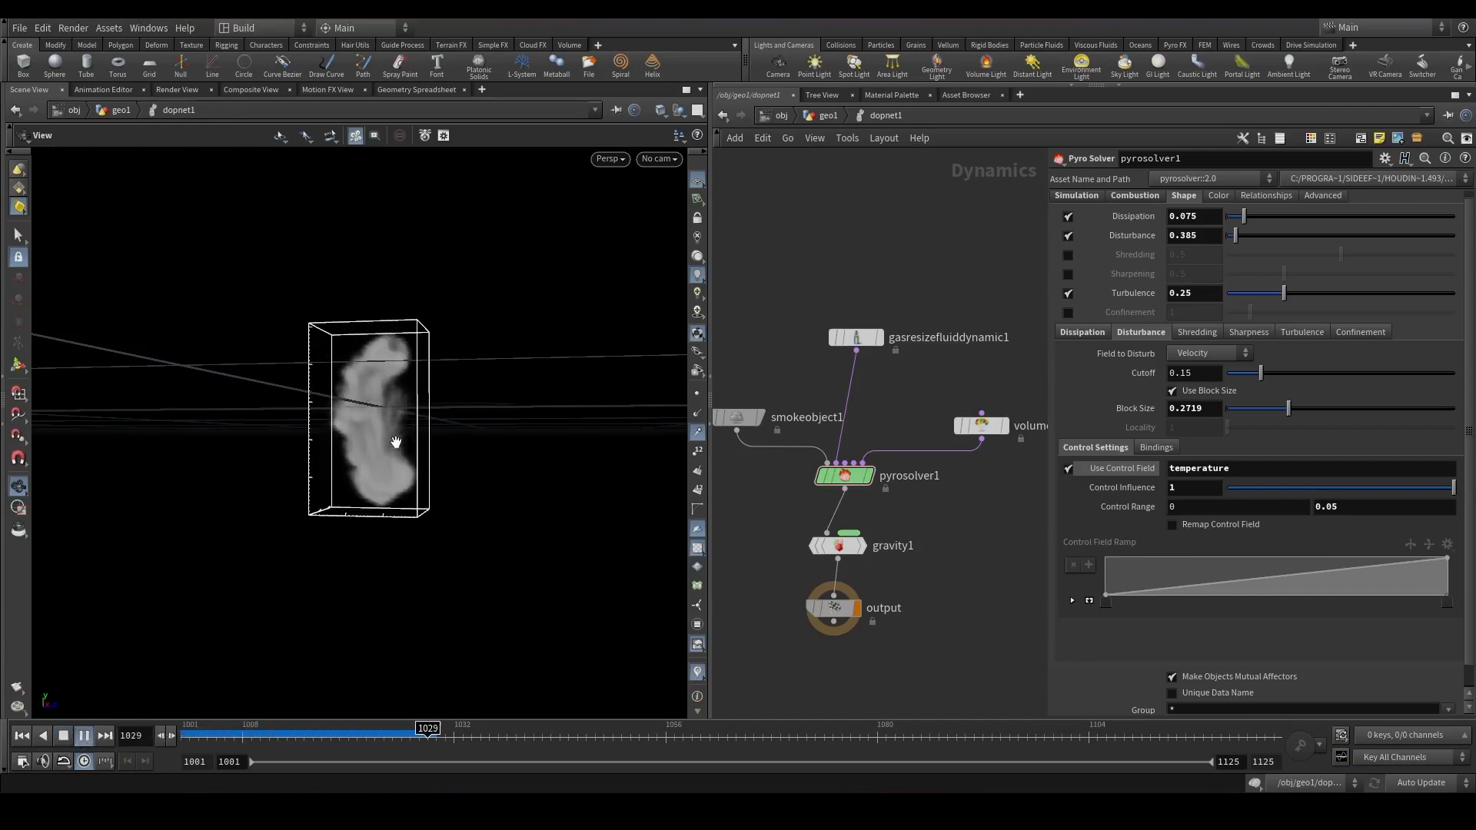
pyautogui.moveTo(438, 446); pyautogui.dragTo(458, 599)
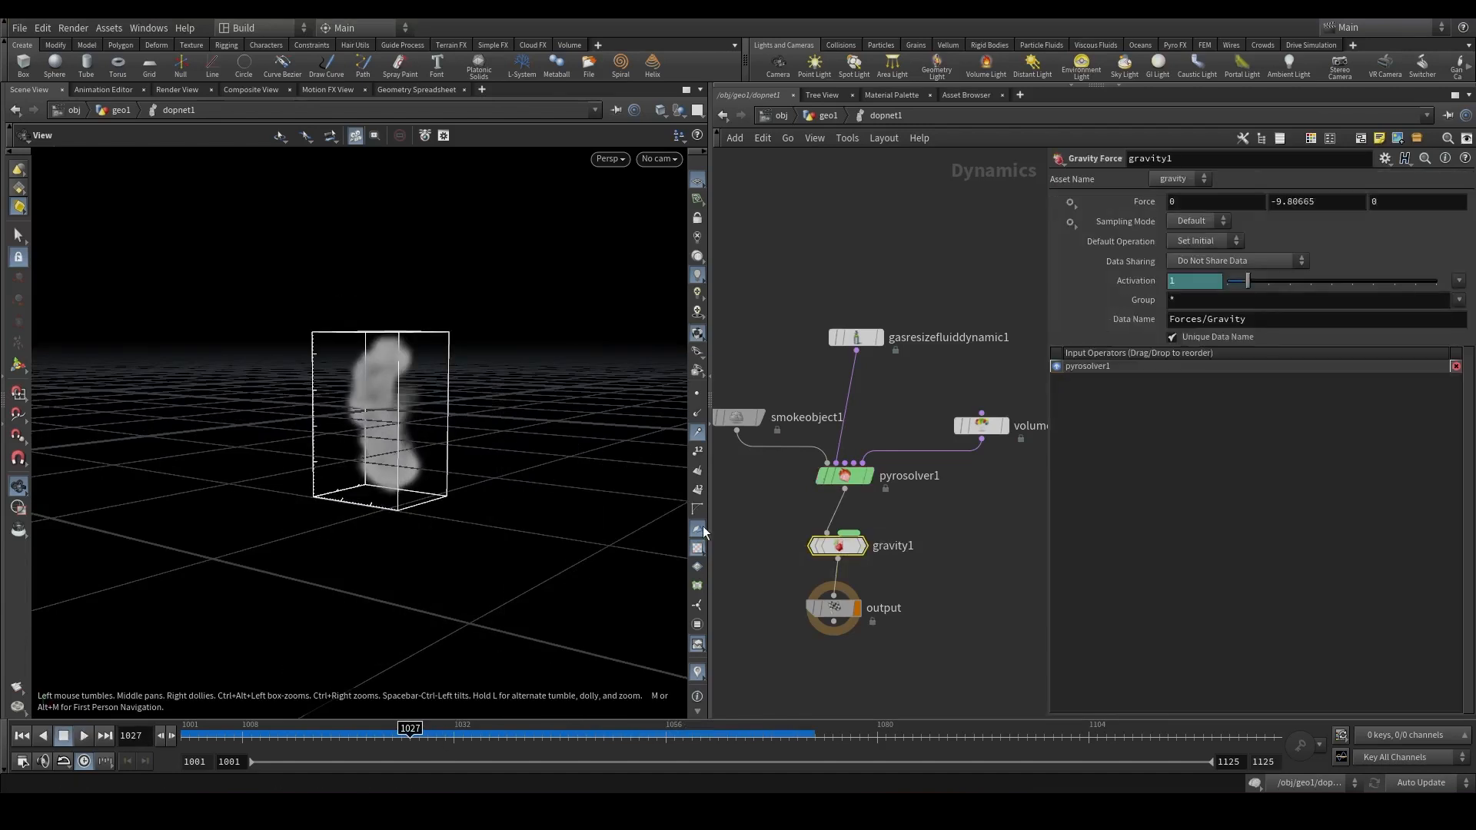
# In the Pyro Solver's Turbulence settings, set Swirl Size to 1.35, Turbulence to 3 and Control Influence to 1.
pyautogui.click(845, 475)
pyautogui.click(1302, 332)
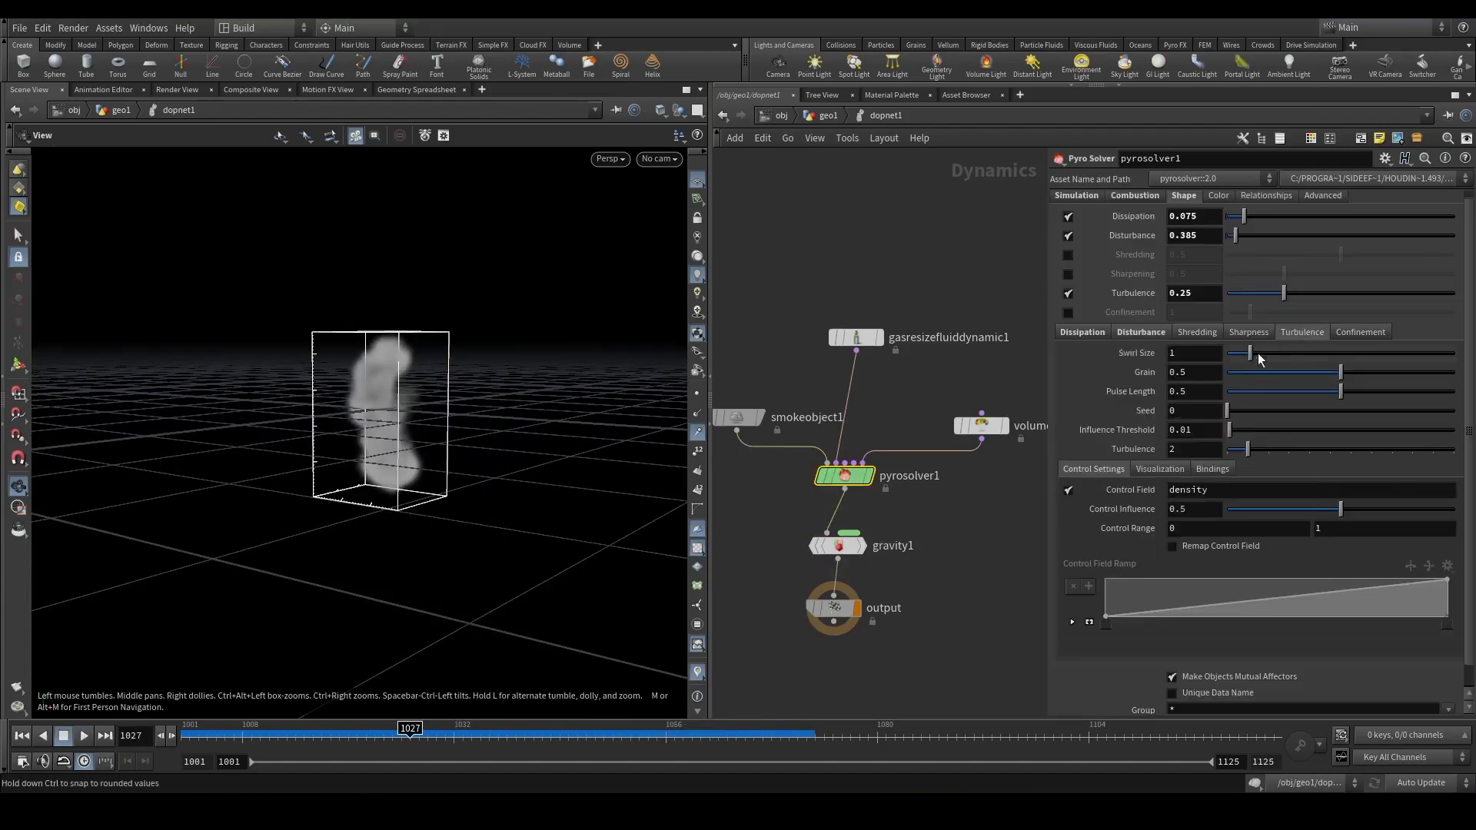
pyautogui.click(1192, 355)
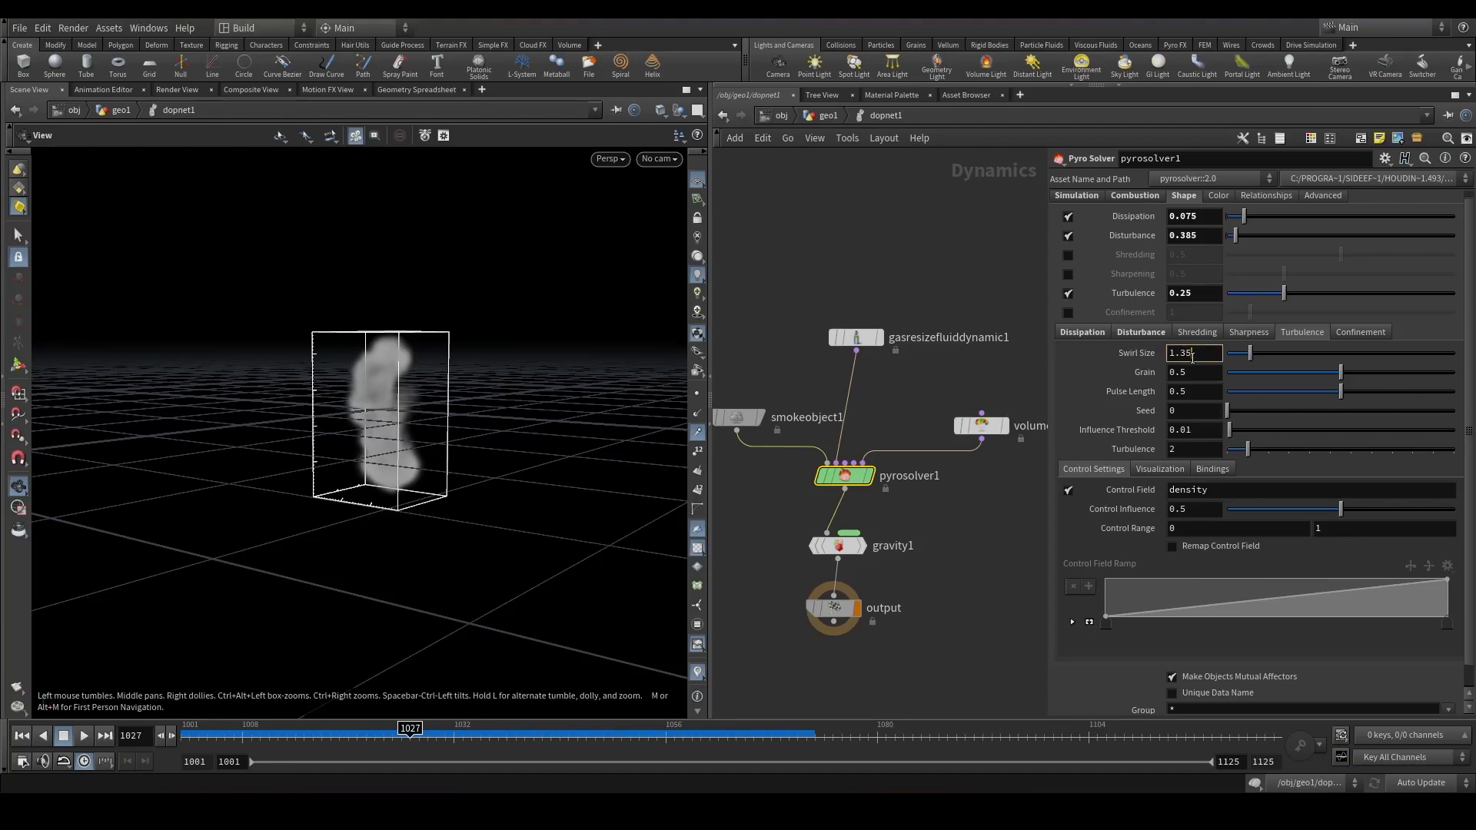
pyautogui.moveTo(1185, 450); pyautogui.dragTo(1138, 454)
pyautogui.write('3')
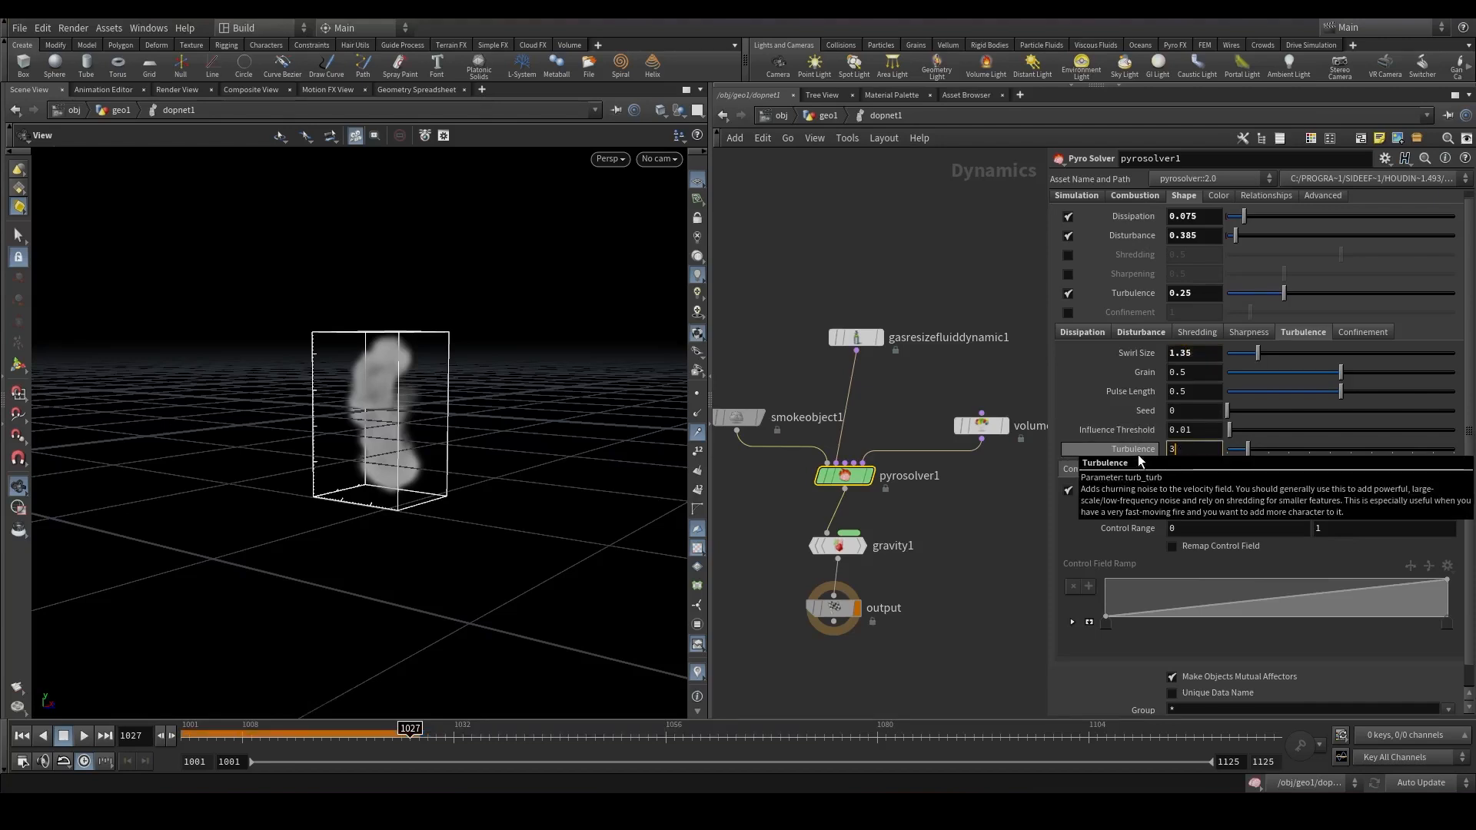
pyautogui.press('Return')
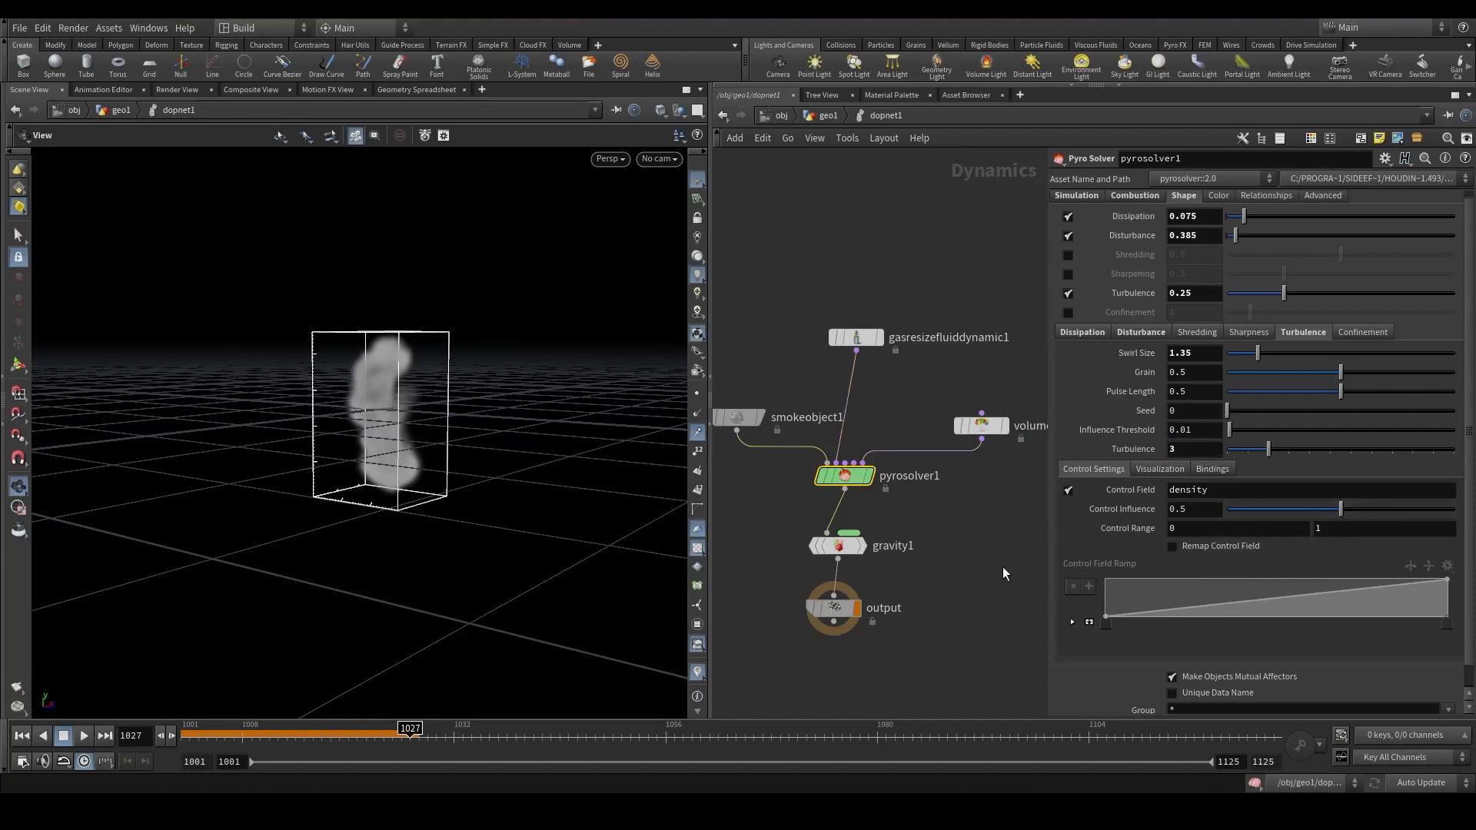
pyautogui.write('1')
pyautogui.press('Return')
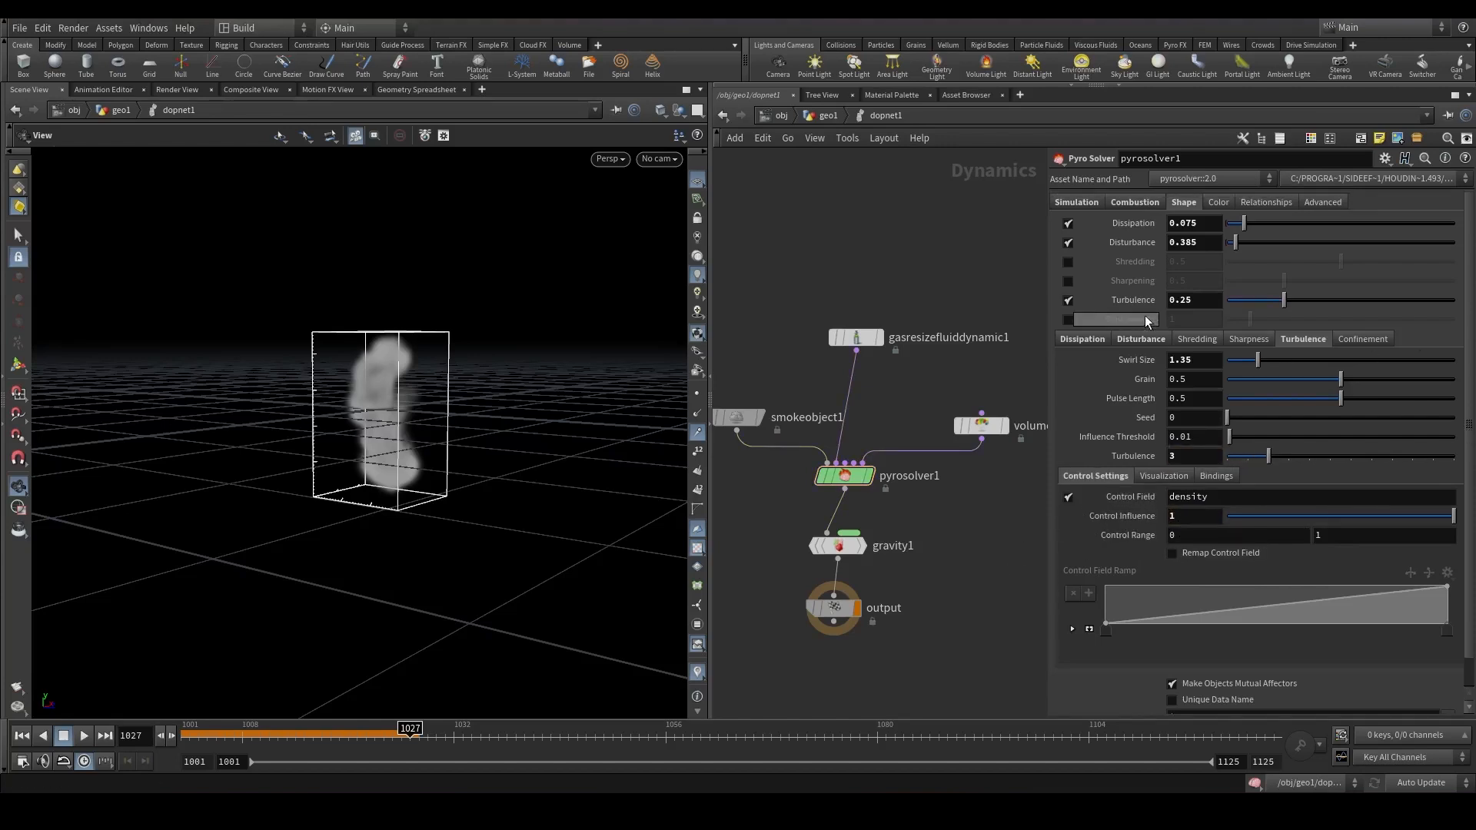
# Replay the simulation from the start to review the turbulent smoke.
pyautogui.click(1364, 337)
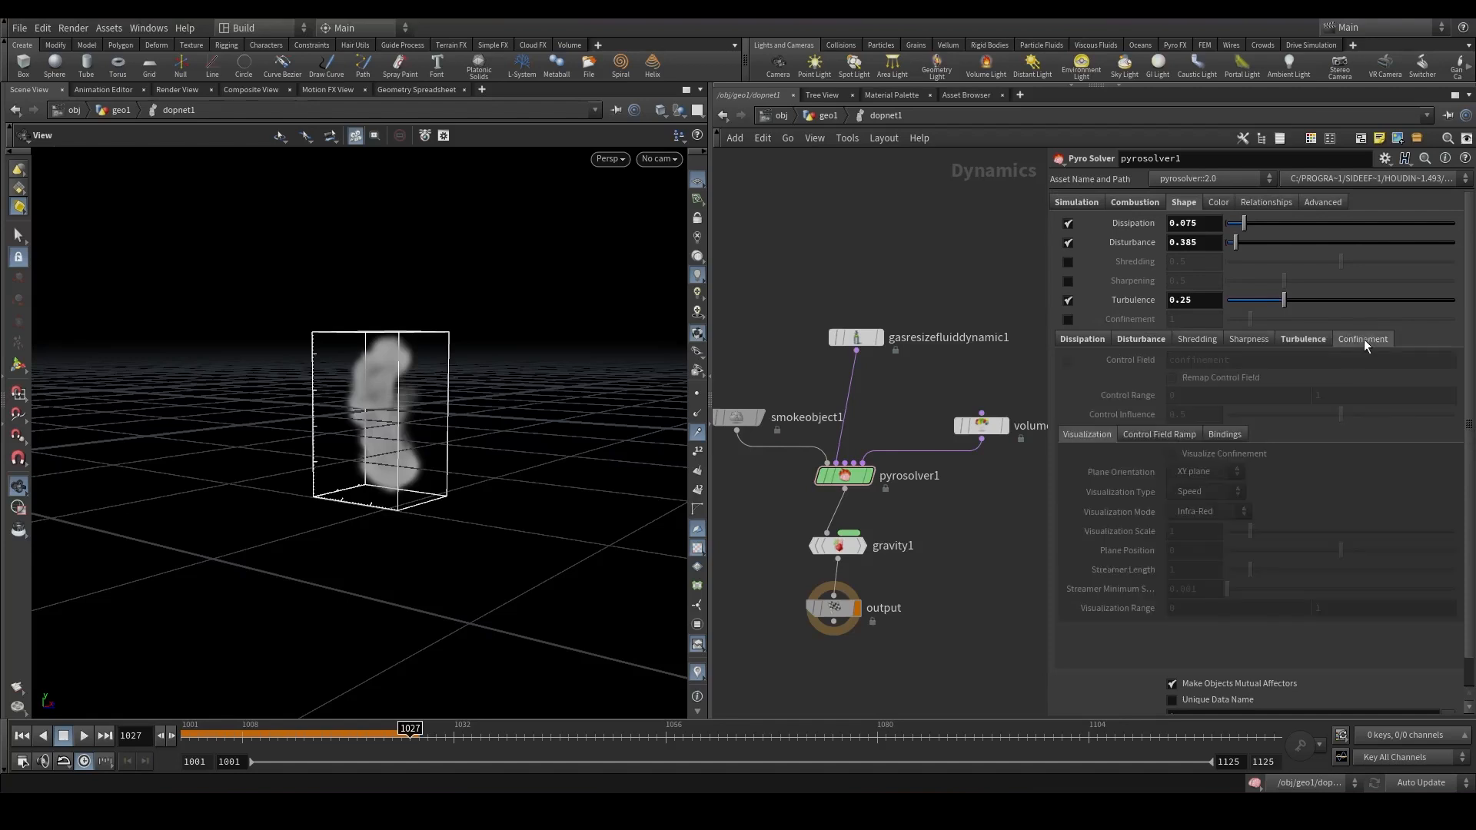
pyautogui.click(837, 546)
pyautogui.click(84, 736)
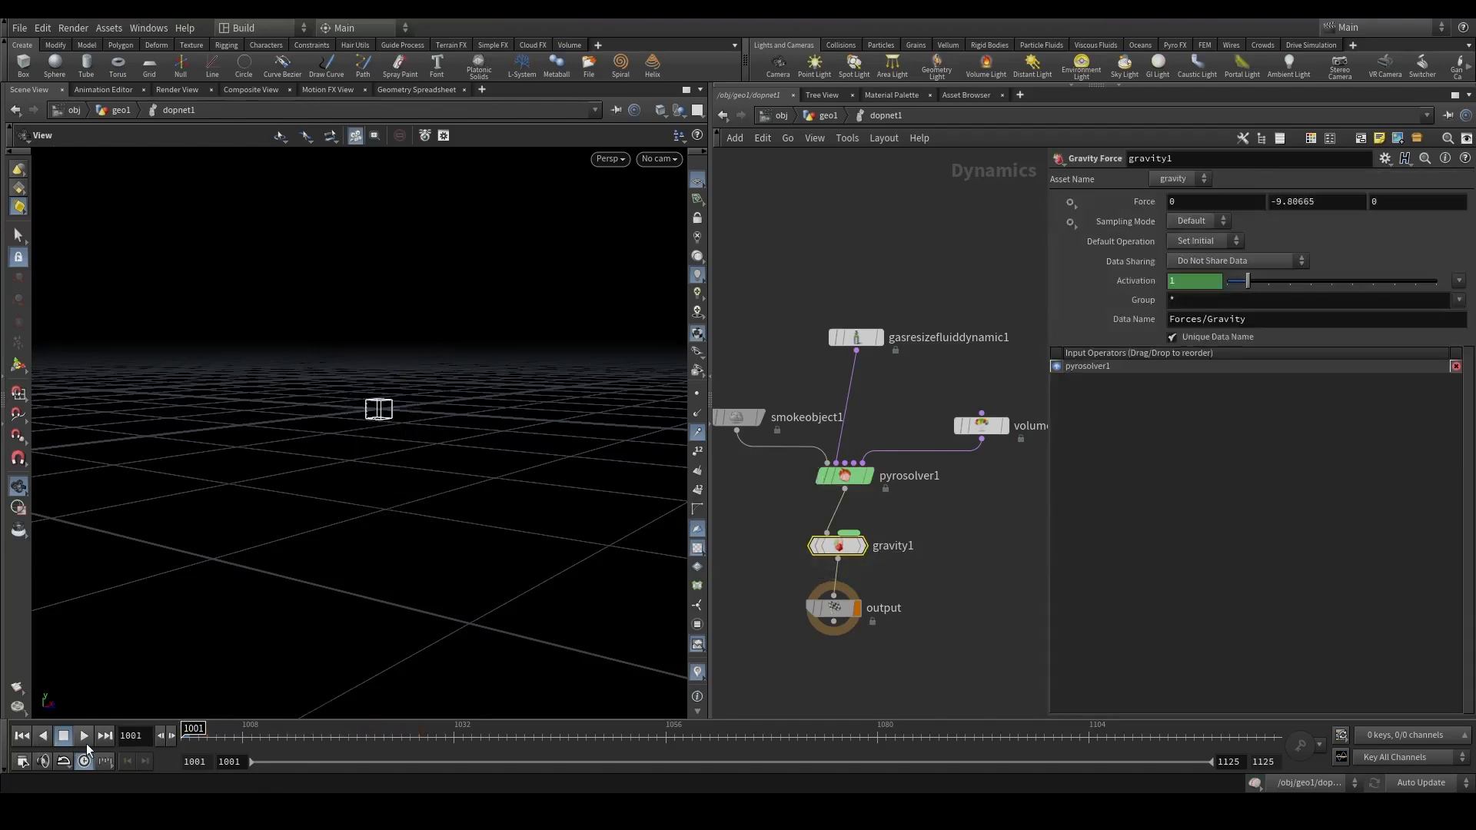
pyautogui.moveTo(413, 469); pyautogui.dragTo(1141, 439)
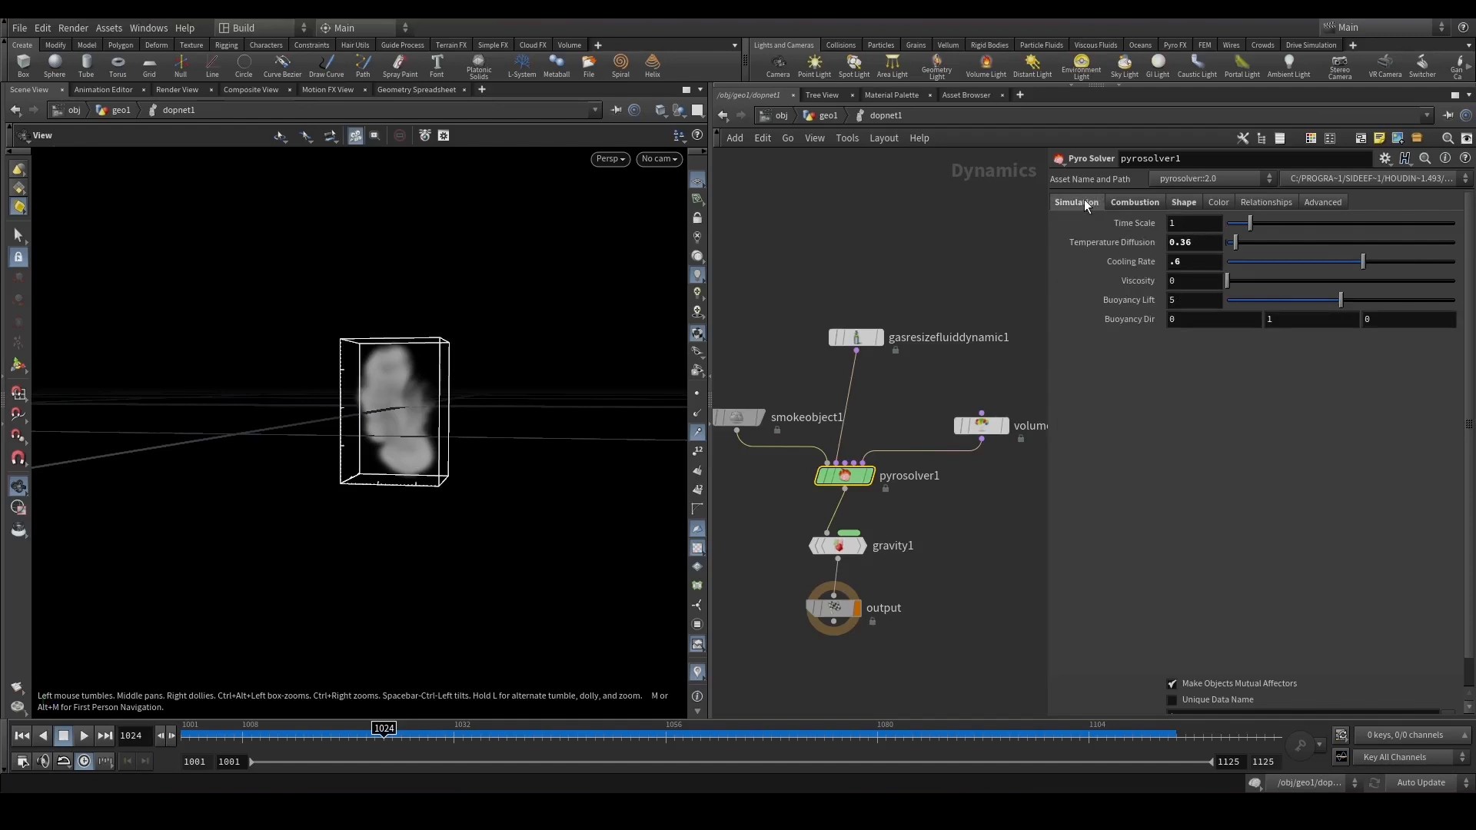
pyautogui.click(838, 546)
pyautogui.click(181, 752)
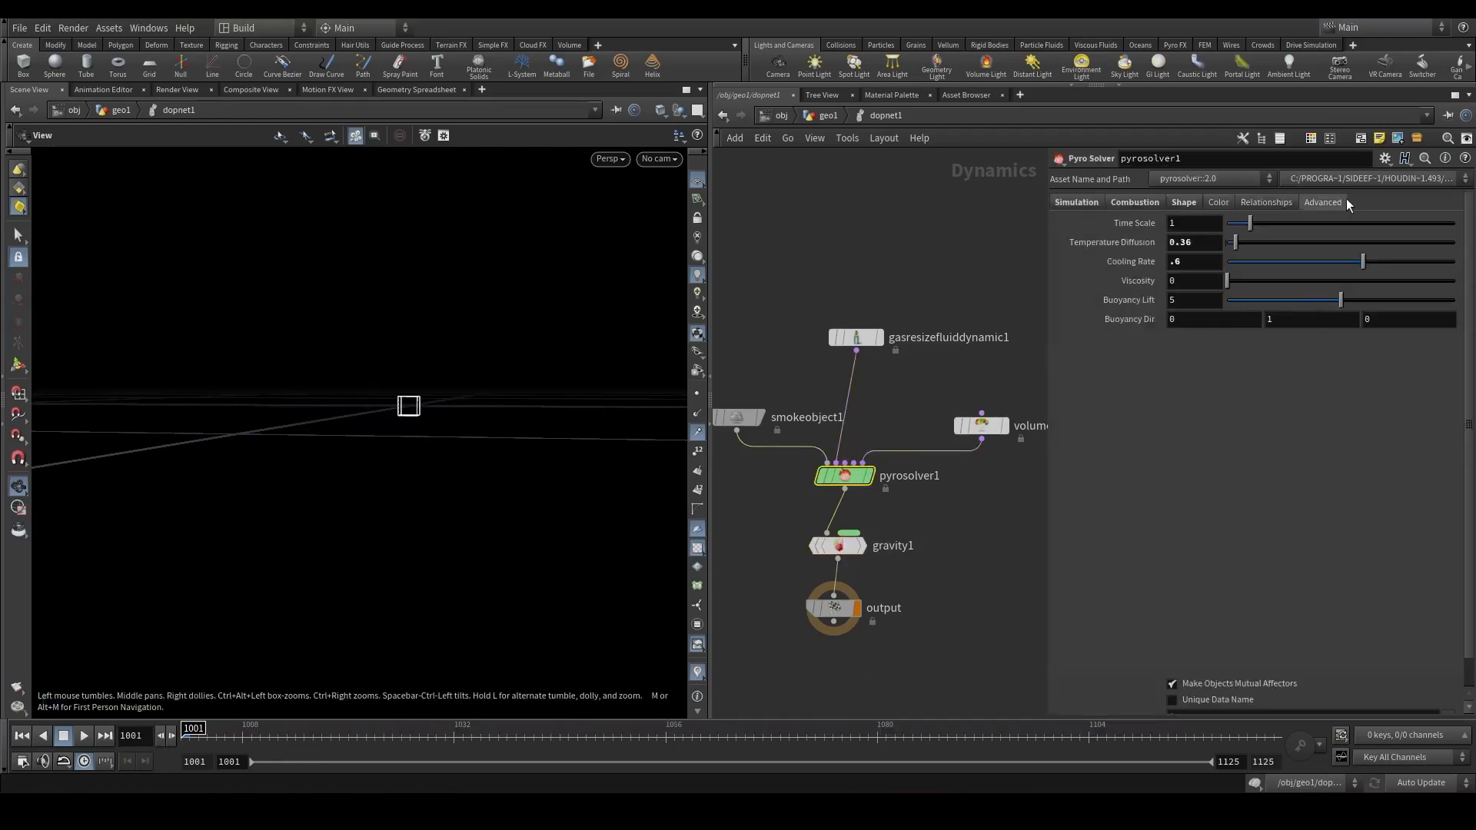
# In the Pyro Solver's advanced external forces, set Scaled Forces to * ^Gravity.
pyautogui.click(1322, 202)
pyautogui.click(1208, 353)
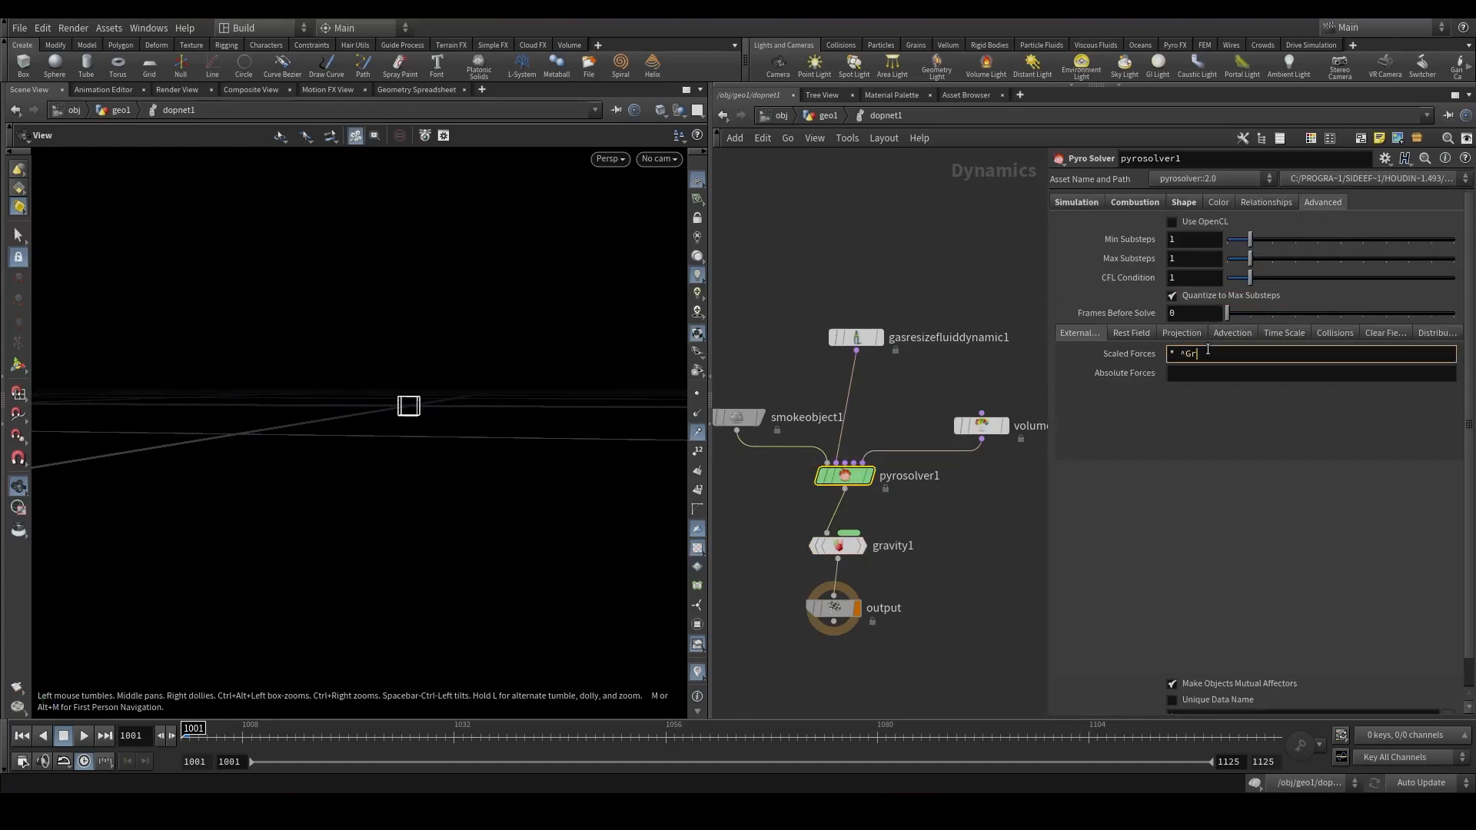
pyautogui.press('Return')
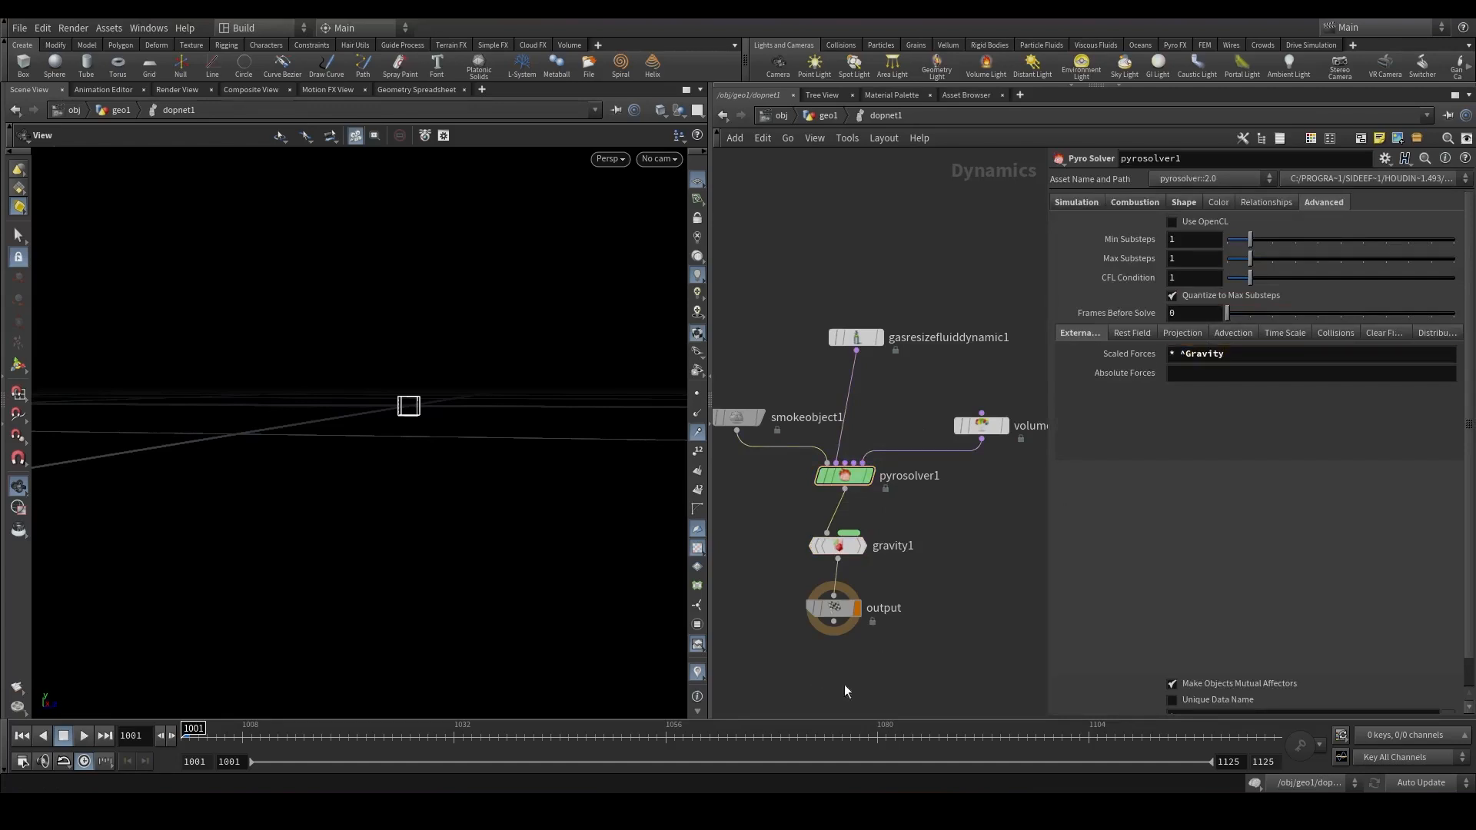
# Replay the simulation, orbit the view and scrub through the frames to review the result.
pyautogui.click(85, 736)
pyautogui.moveTo(394, 440); pyautogui.dragTo(197, 513)
pyautogui.moveTo(297, 732); pyautogui.dragTo(895, 734)
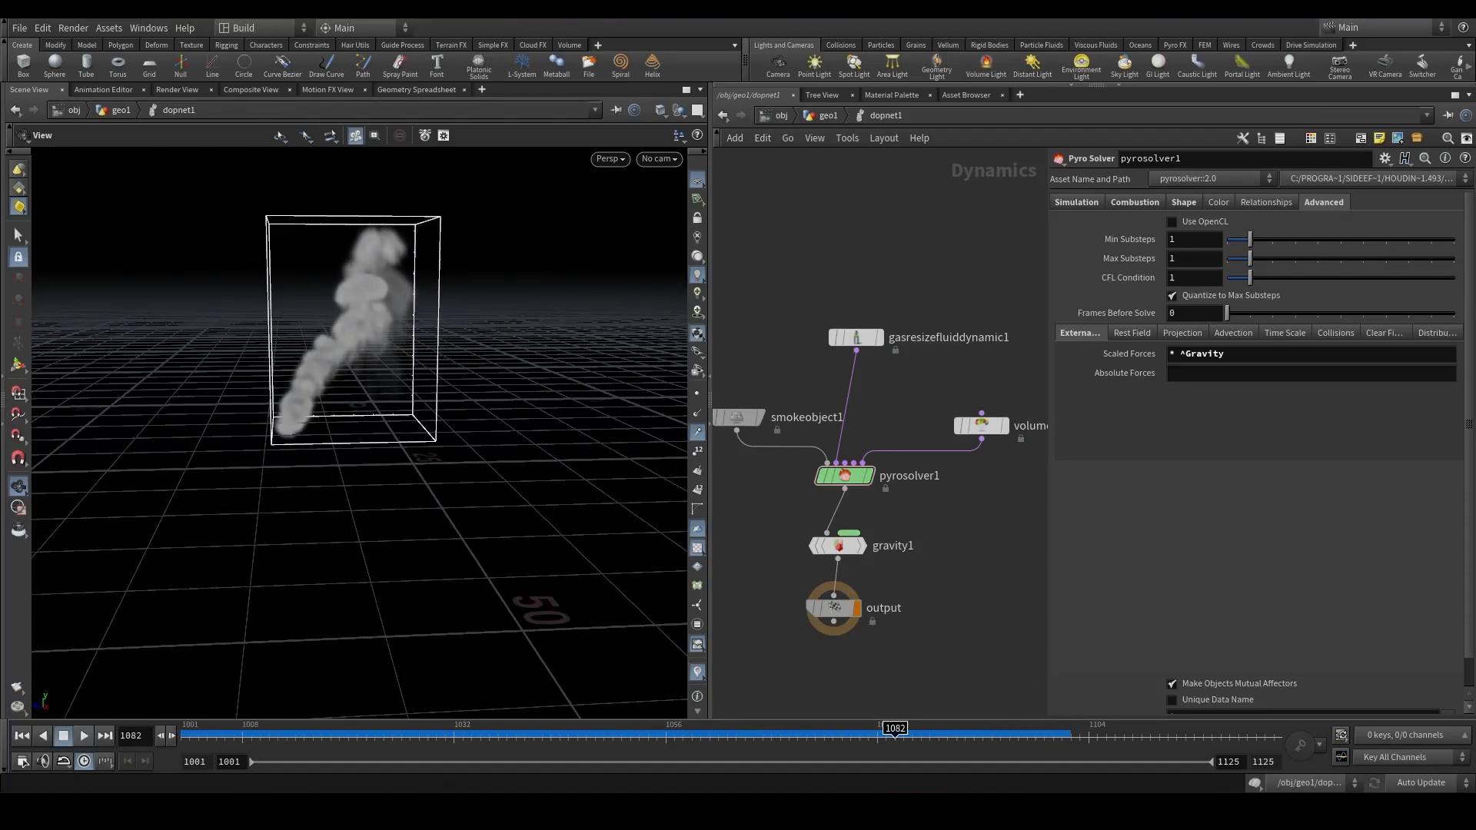
# Set the smoke object's Division Size to 0.1359.
pyautogui.click(739, 417)
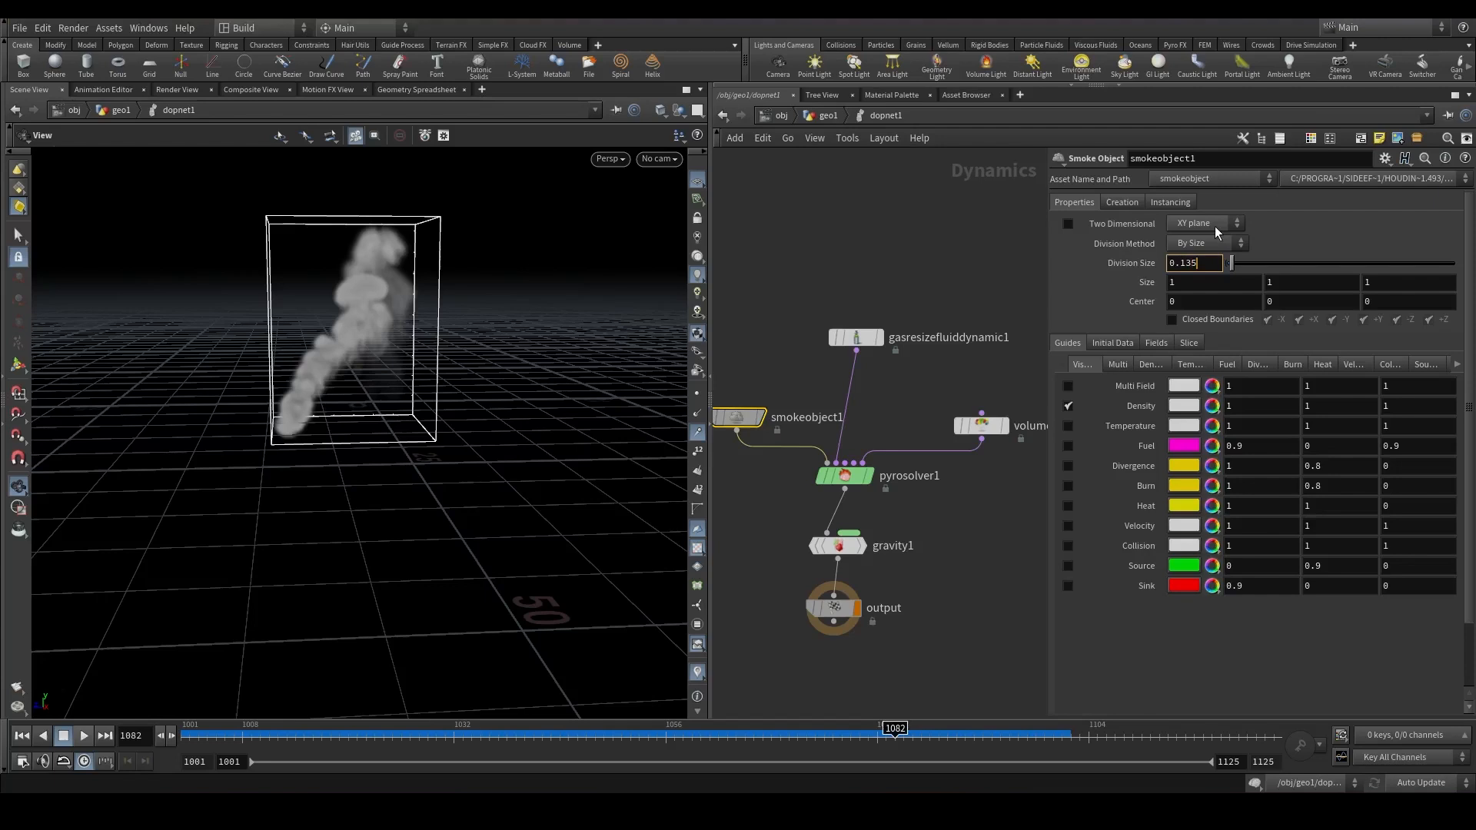
pyautogui.write('9')
pyautogui.press('Return')
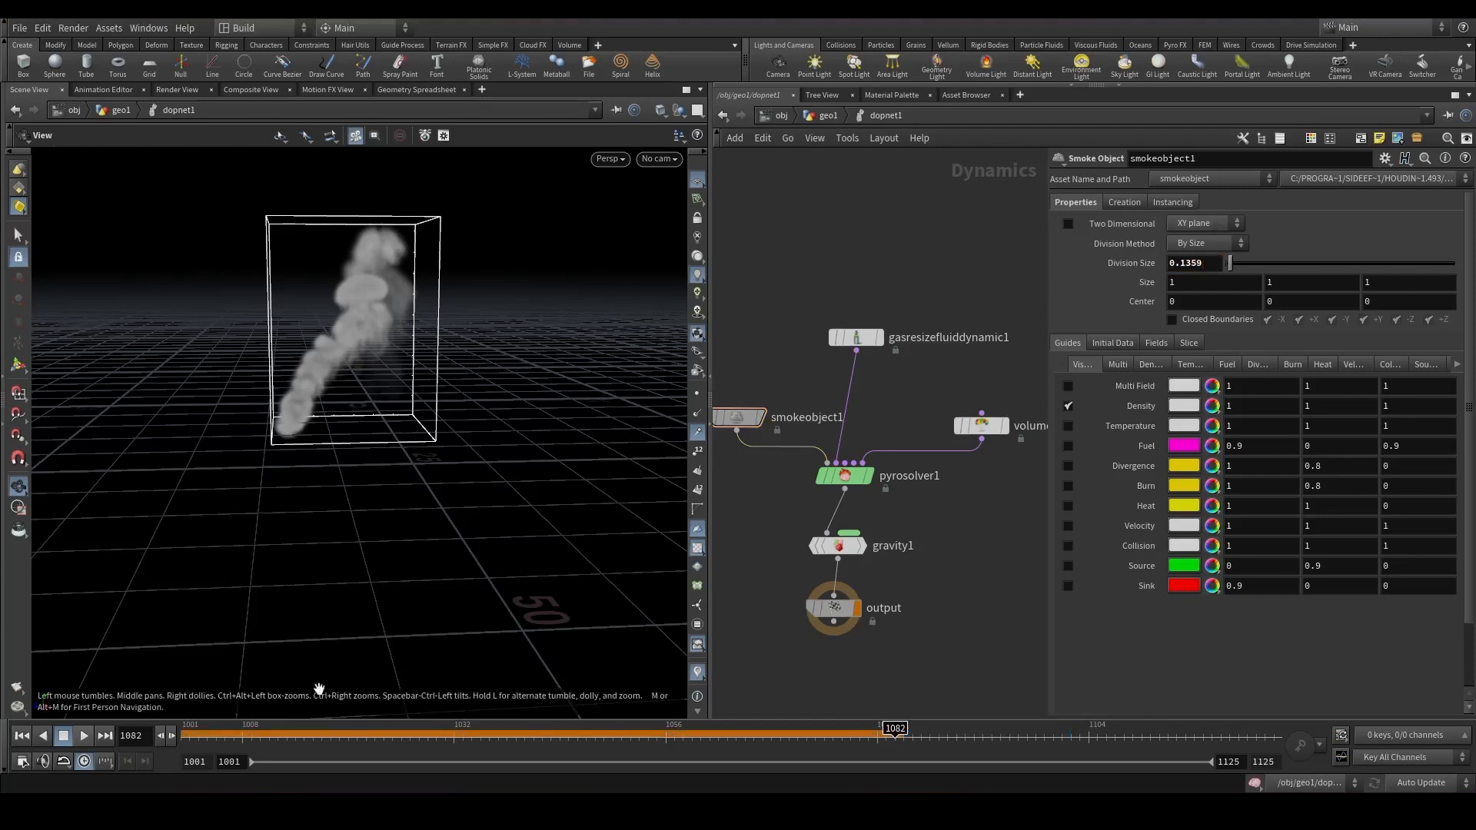
# Replay the simulation from the start and orbit the viewport to examine the smoke at higher resolution.
pyautogui.click(21, 736)
pyautogui.click(83, 736)
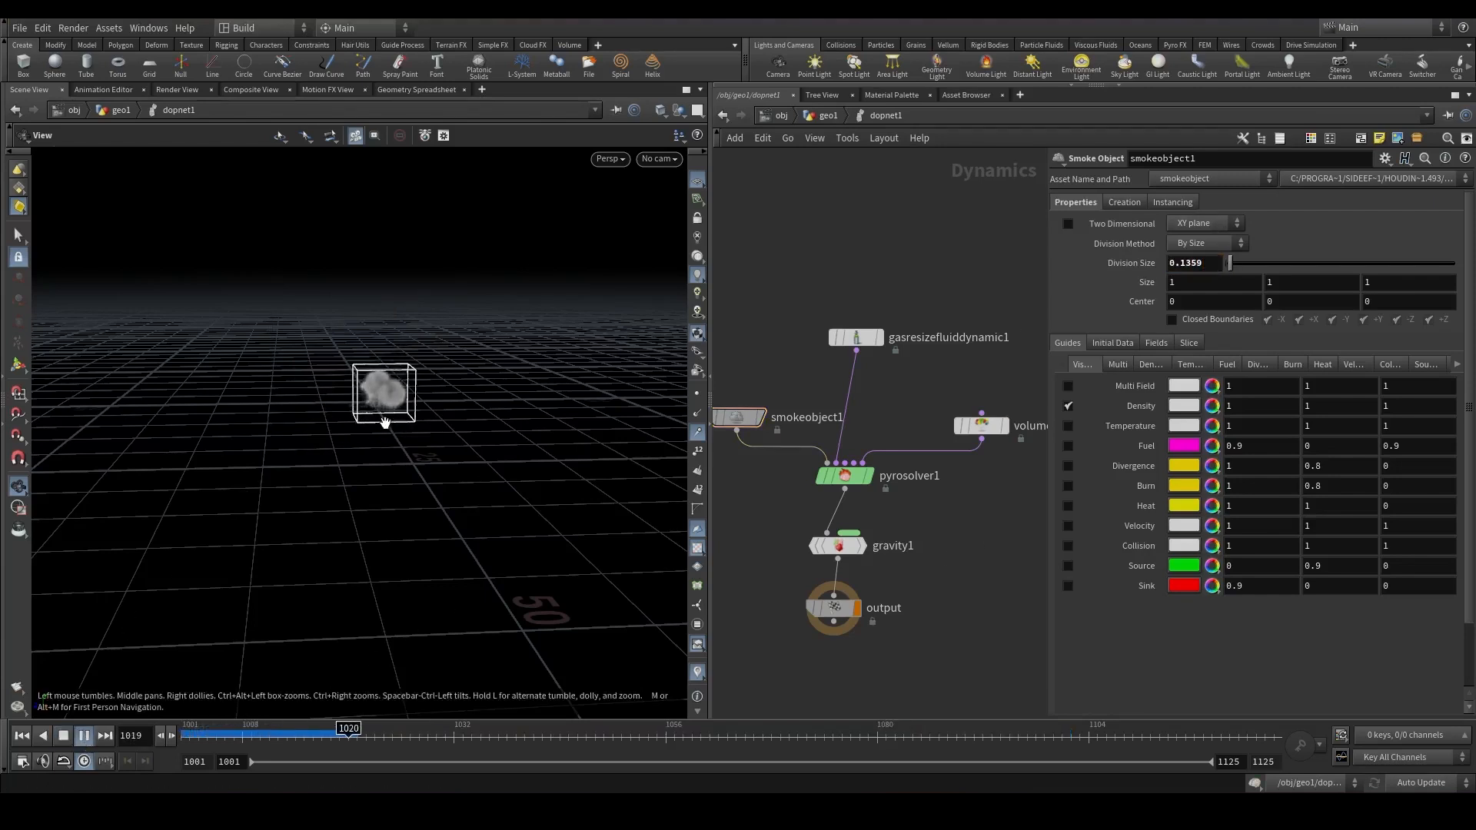
pyautogui.moveTo(443, 369); pyautogui.dragTo(412, 352, button='right')
pyautogui.moveTo(412, 353); pyautogui.dragTo(345, 362)
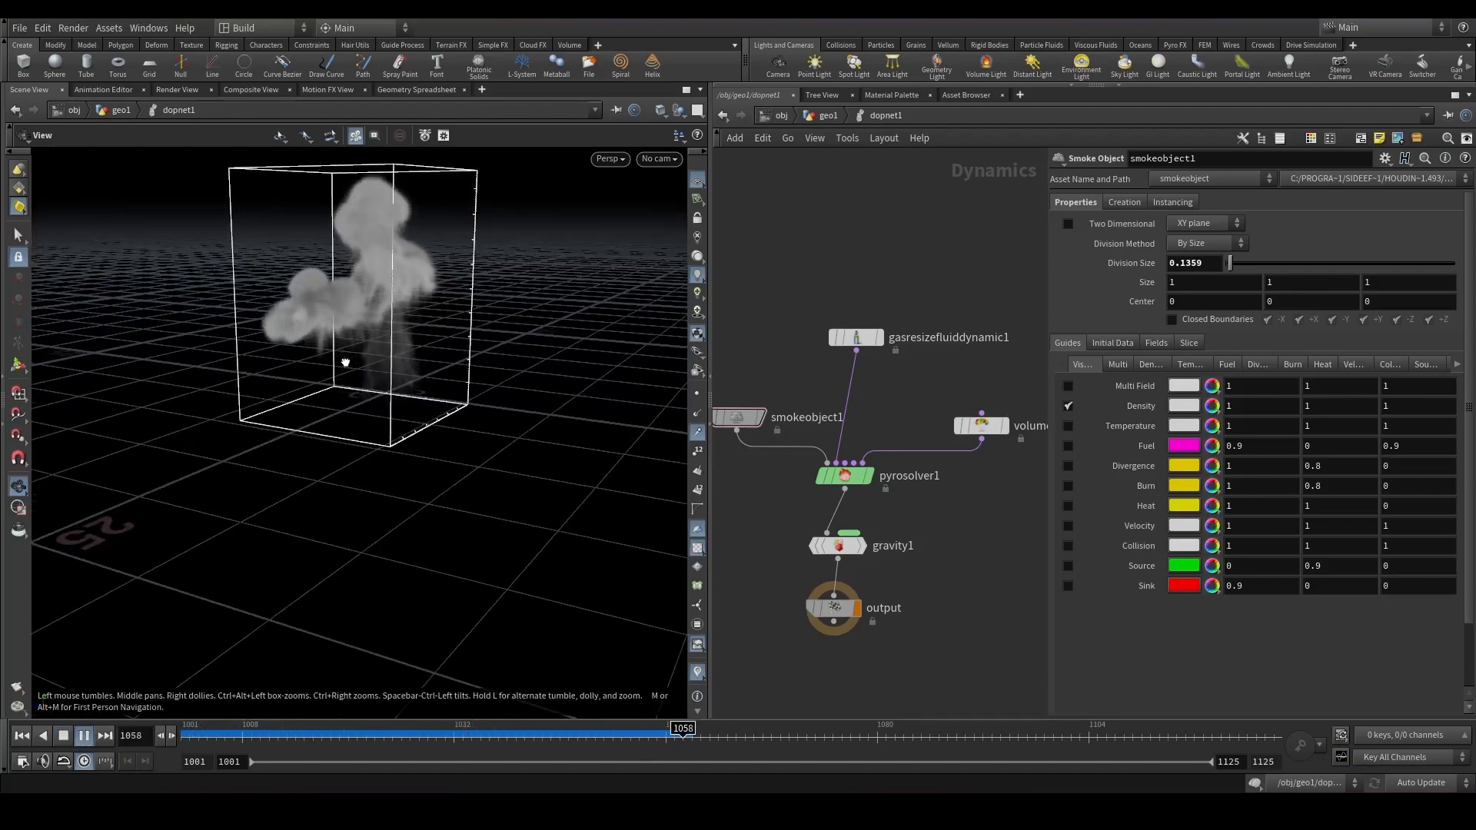
pyautogui.moveTo(344, 357); pyautogui.dragTo(243, 350)
pyautogui.moveTo(333, 392); pyautogui.dragTo(311, 480, button='right')
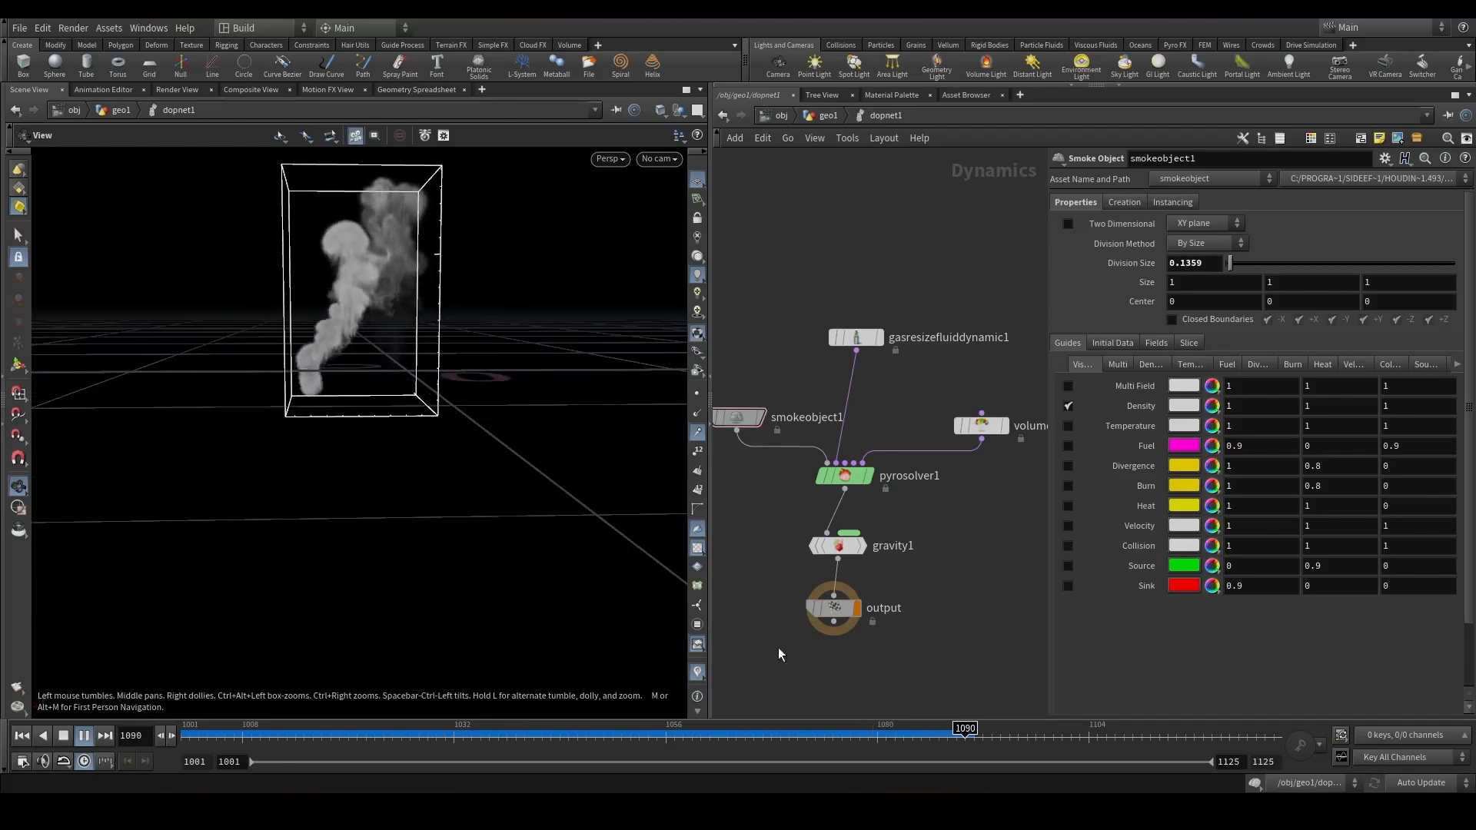
pyautogui.moveTo(932, 738)
pyautogui.mouseDown()
pyautogui.moveTo(318, 735)
pyautogui.moveTo(921, 715)
pyautogui.mouseUp()
pyautogui.moveTo(357, 439); pyautogui.dragTo(680, 431)
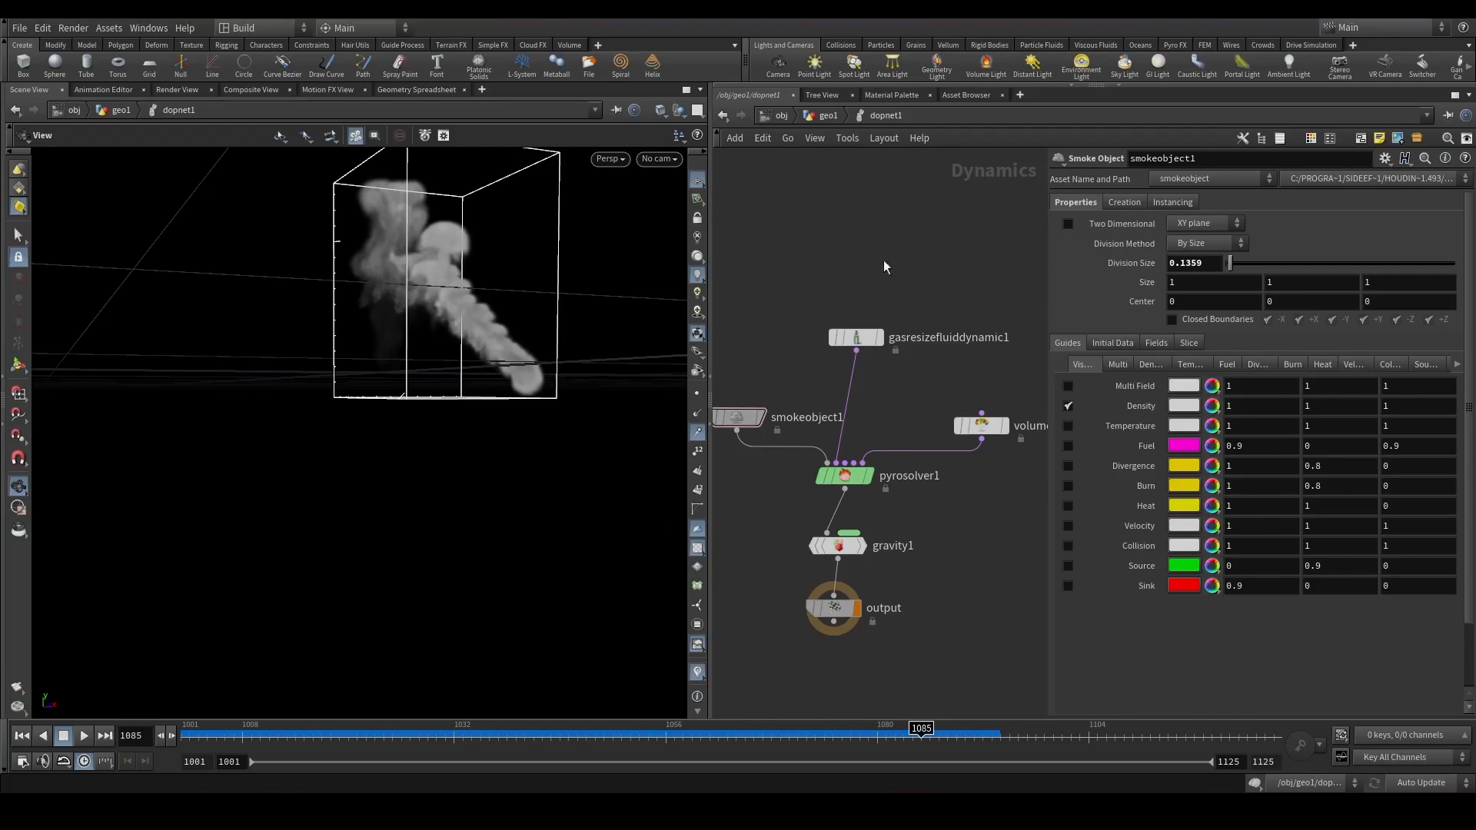
# In the geometry network, add a DOP Import Fields node below dopnet1.
pyautogui.click(827, 116)
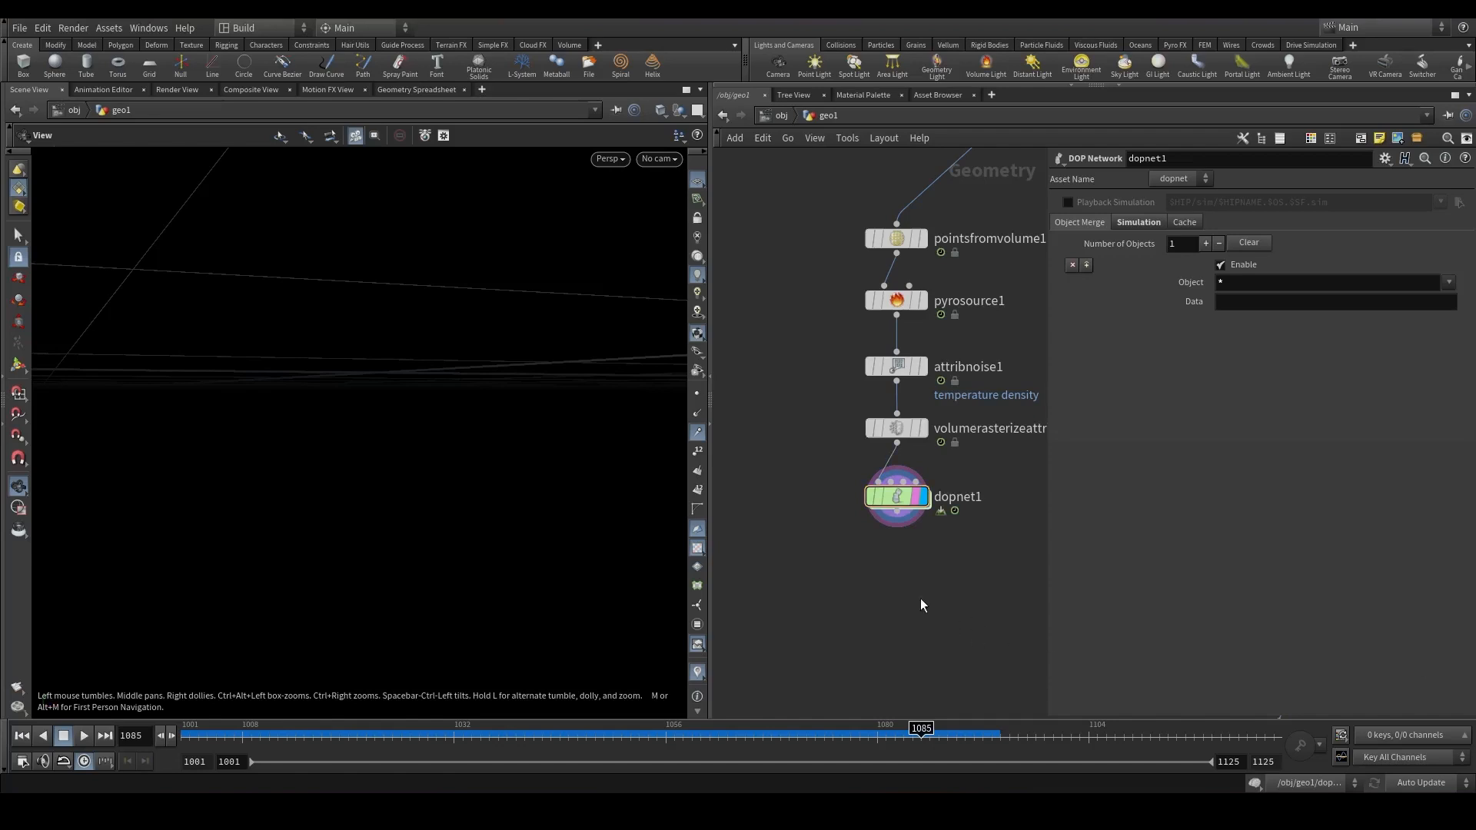
pyautogui.press('Tab')
pyautogui.write('dop im')
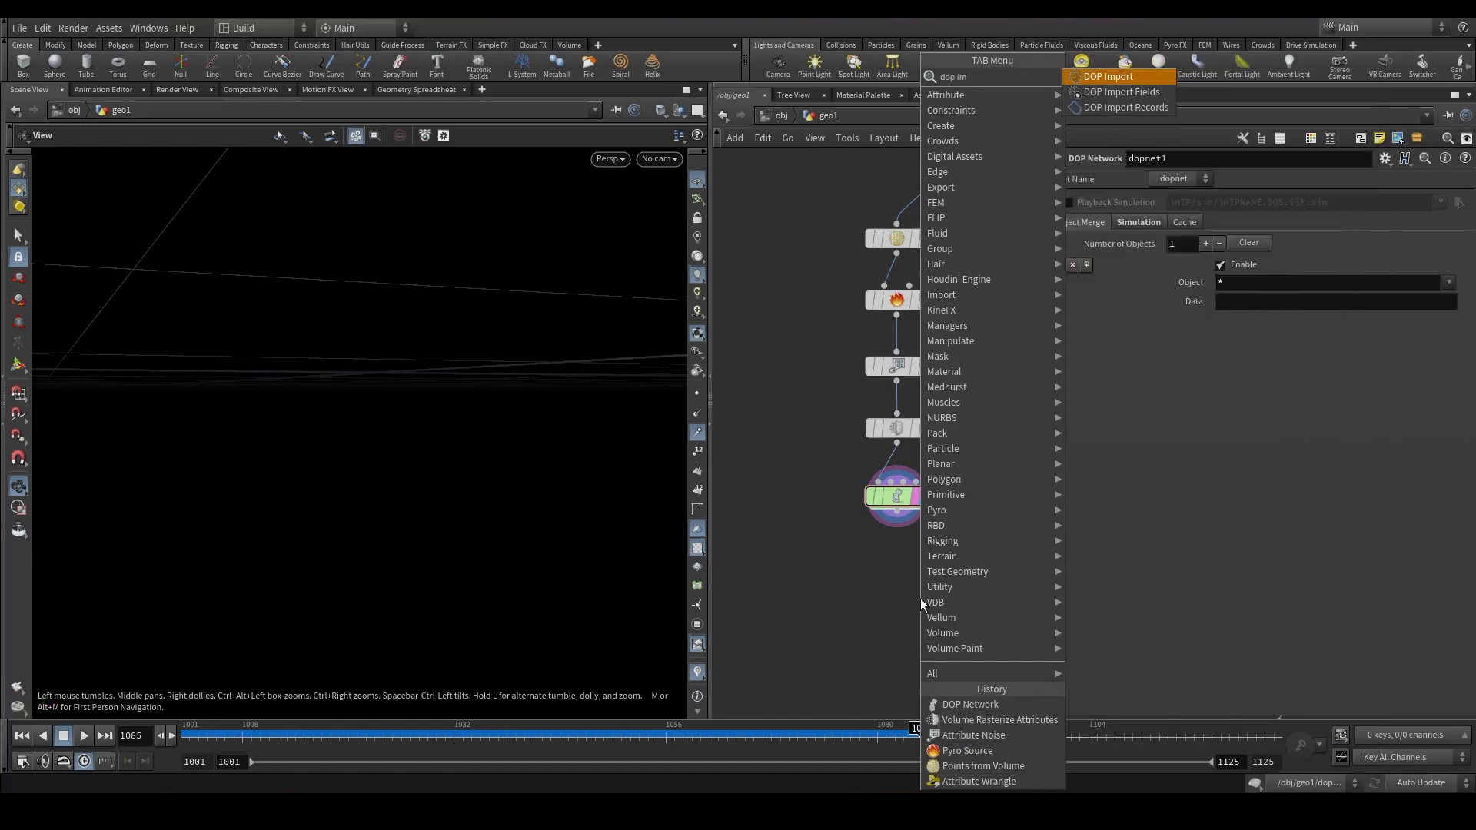
pyautogui.press('Return')
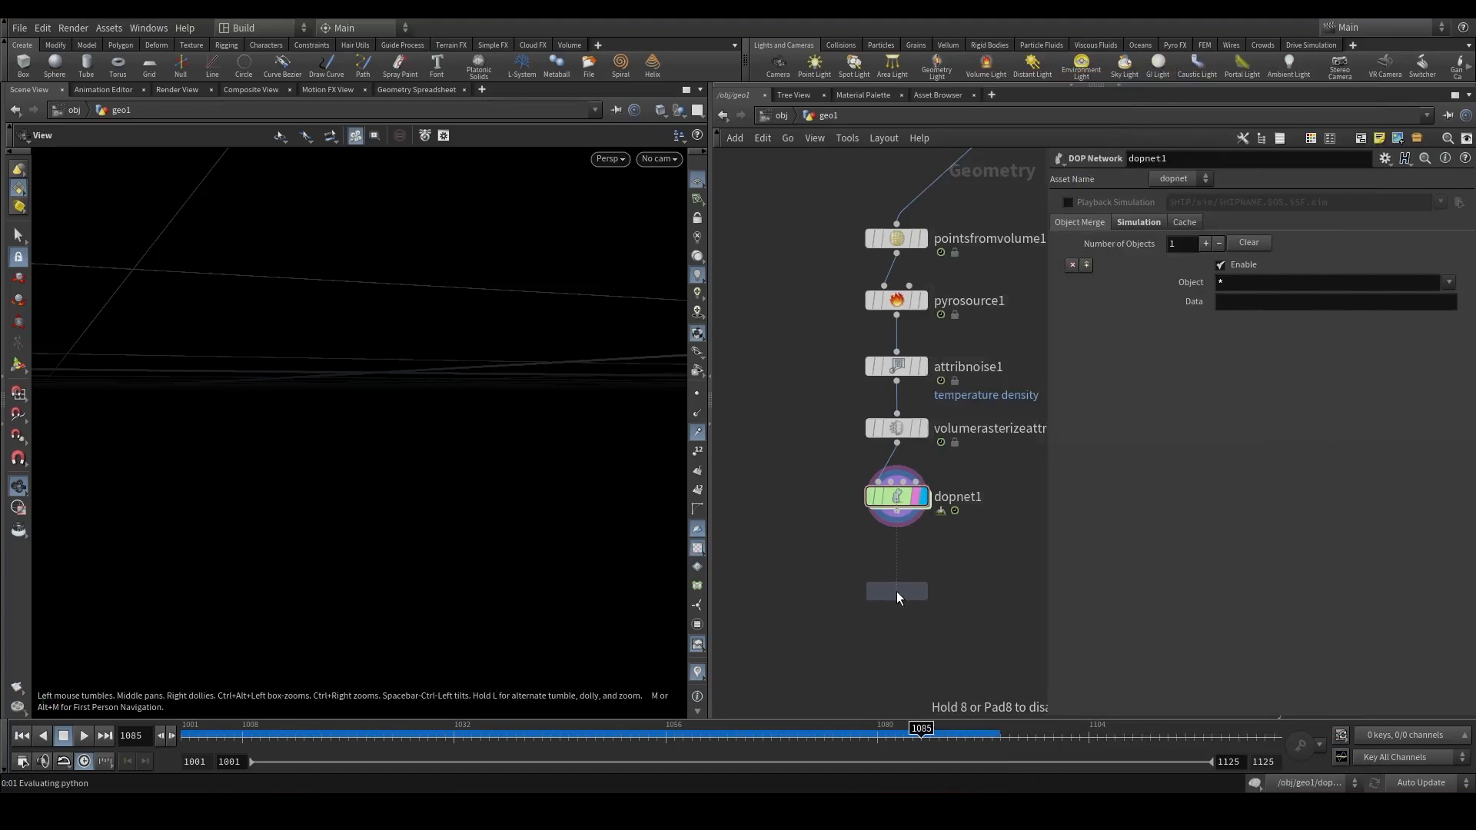
pyautogui.click(897, 591)
# Point the DOP Import Fields node to dopnet1 and set its DOP Node to smoke*.
pyautogui.moveTo(907, 496); pyautogui.dragTo(1249, 202)
pyautogui.click(1187, 223)
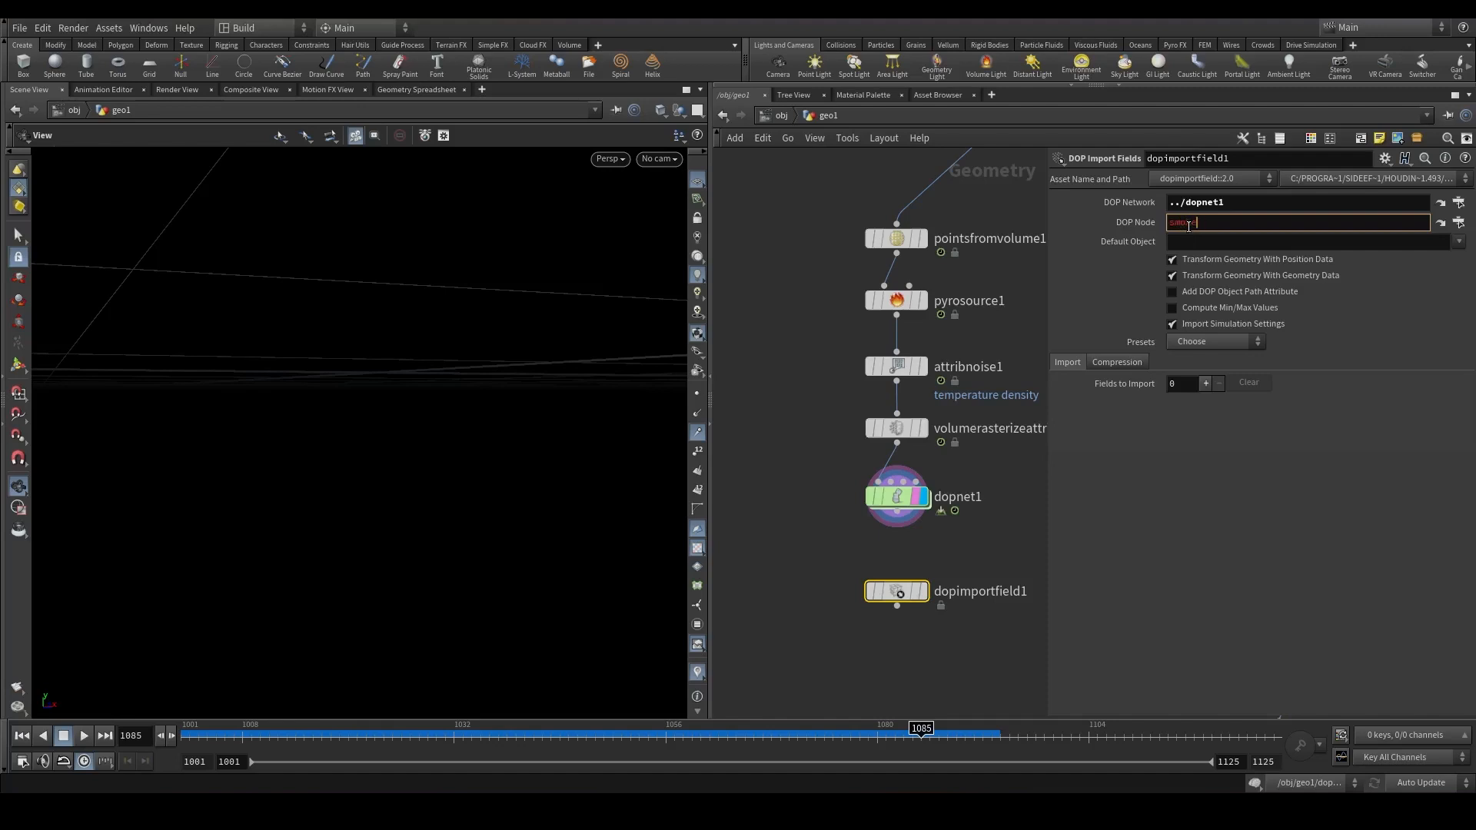
pyautogui.write('smoke*')
pyautogui.press('Return')
# Apply the Smoke import preset and remove the Cd and rest fields from the import list.
pyautogui.click(920, 592)
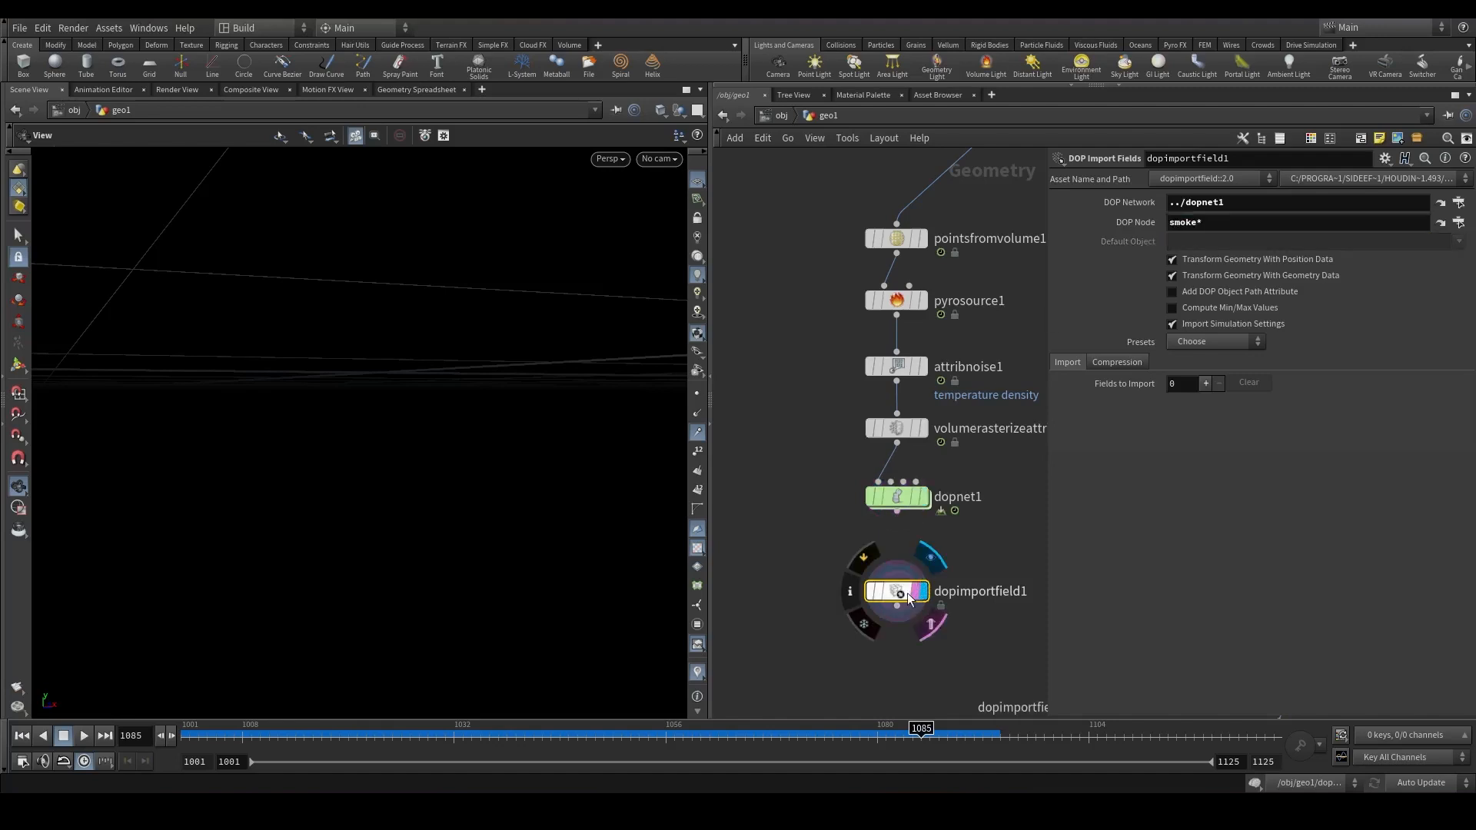
pyautogui.press('g')
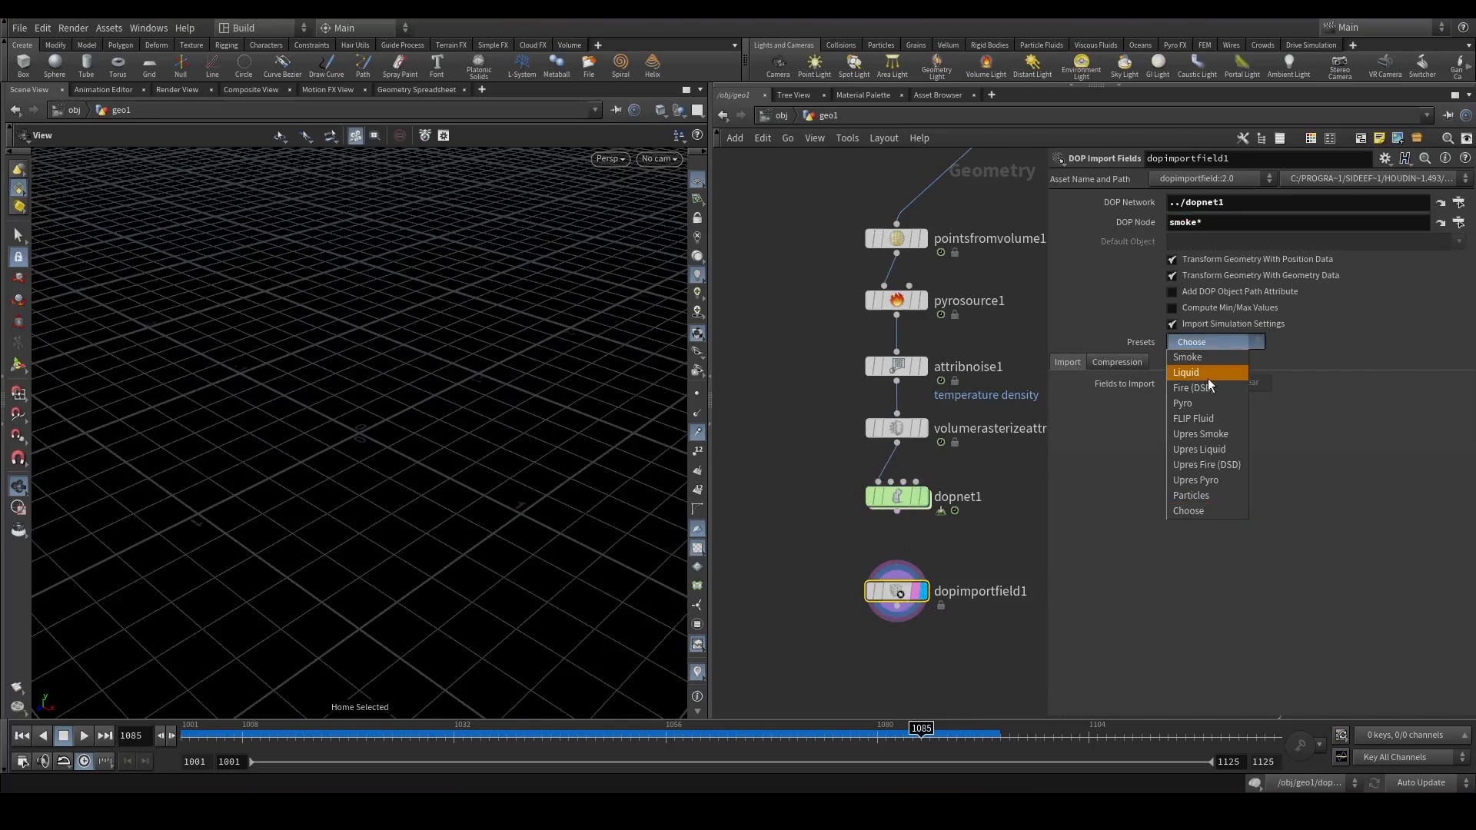
pyautogui.click(1199, 358)
pyautogui.hotkey('space', 'g')
pyautogui.moveTo(421, 452); pyautogui.dragTo(501, 440)
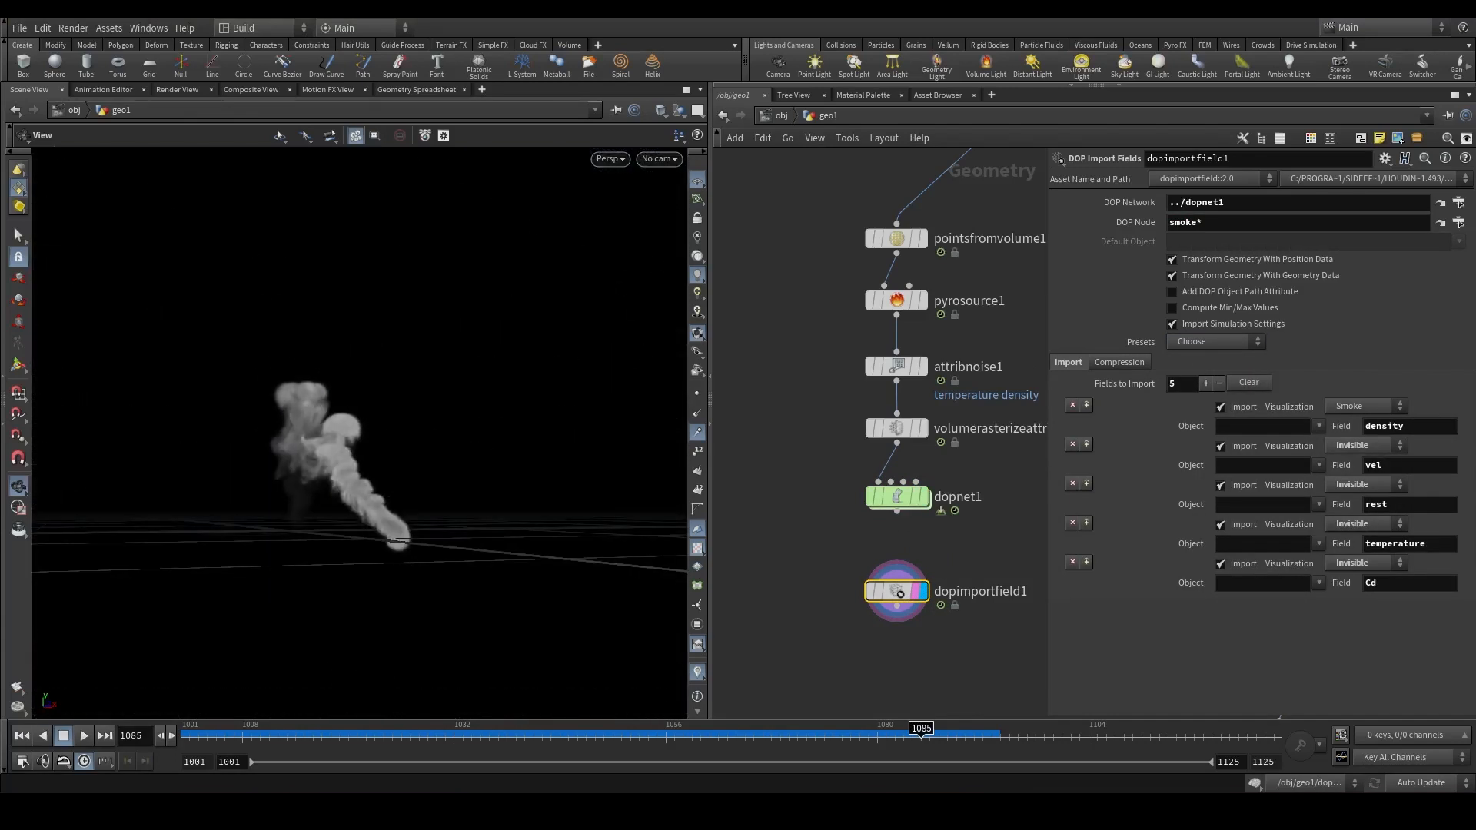
pyautogui.click(1070, 562)
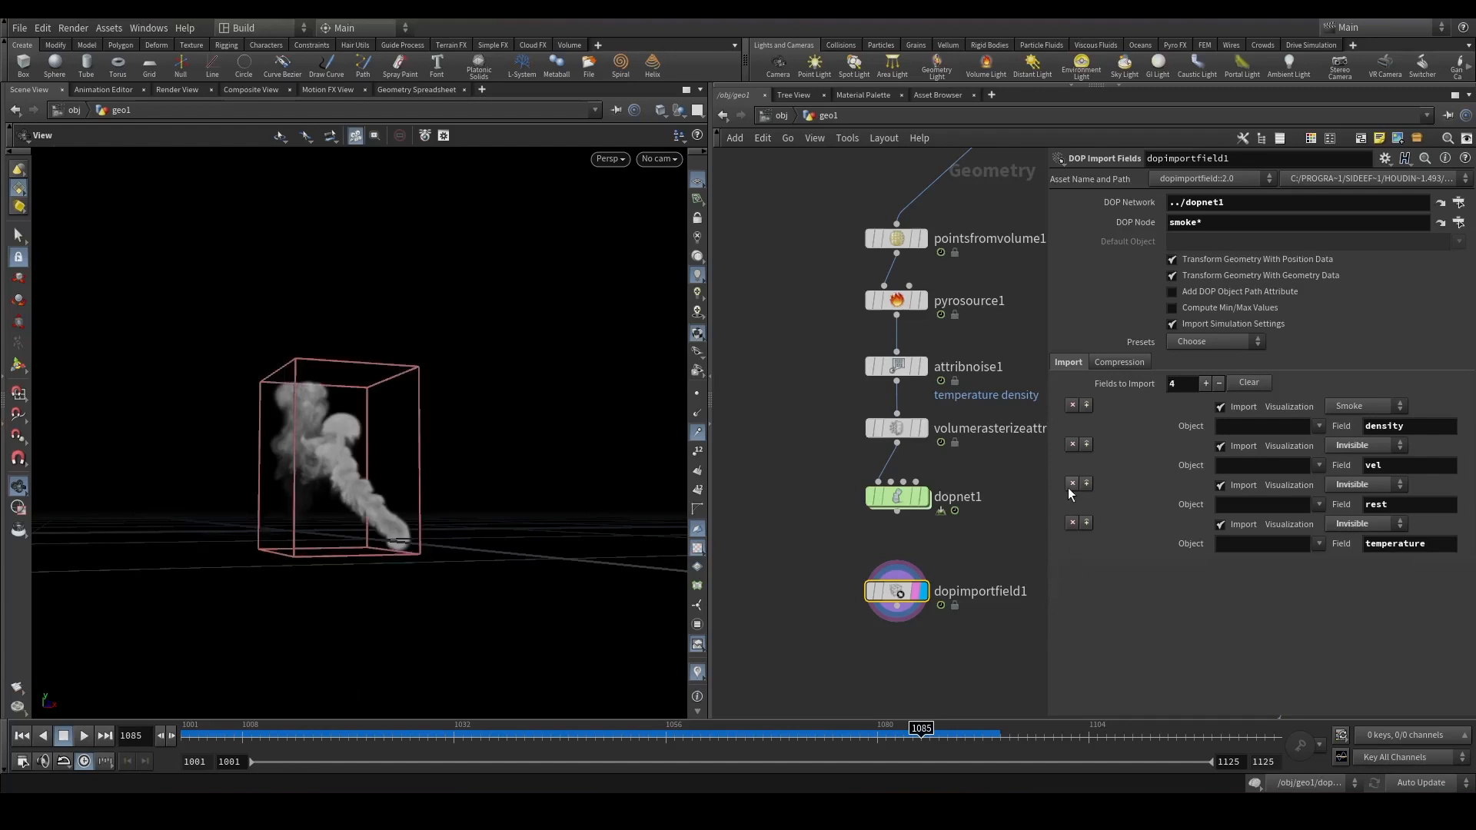
pyautogui.click(1069, 485)
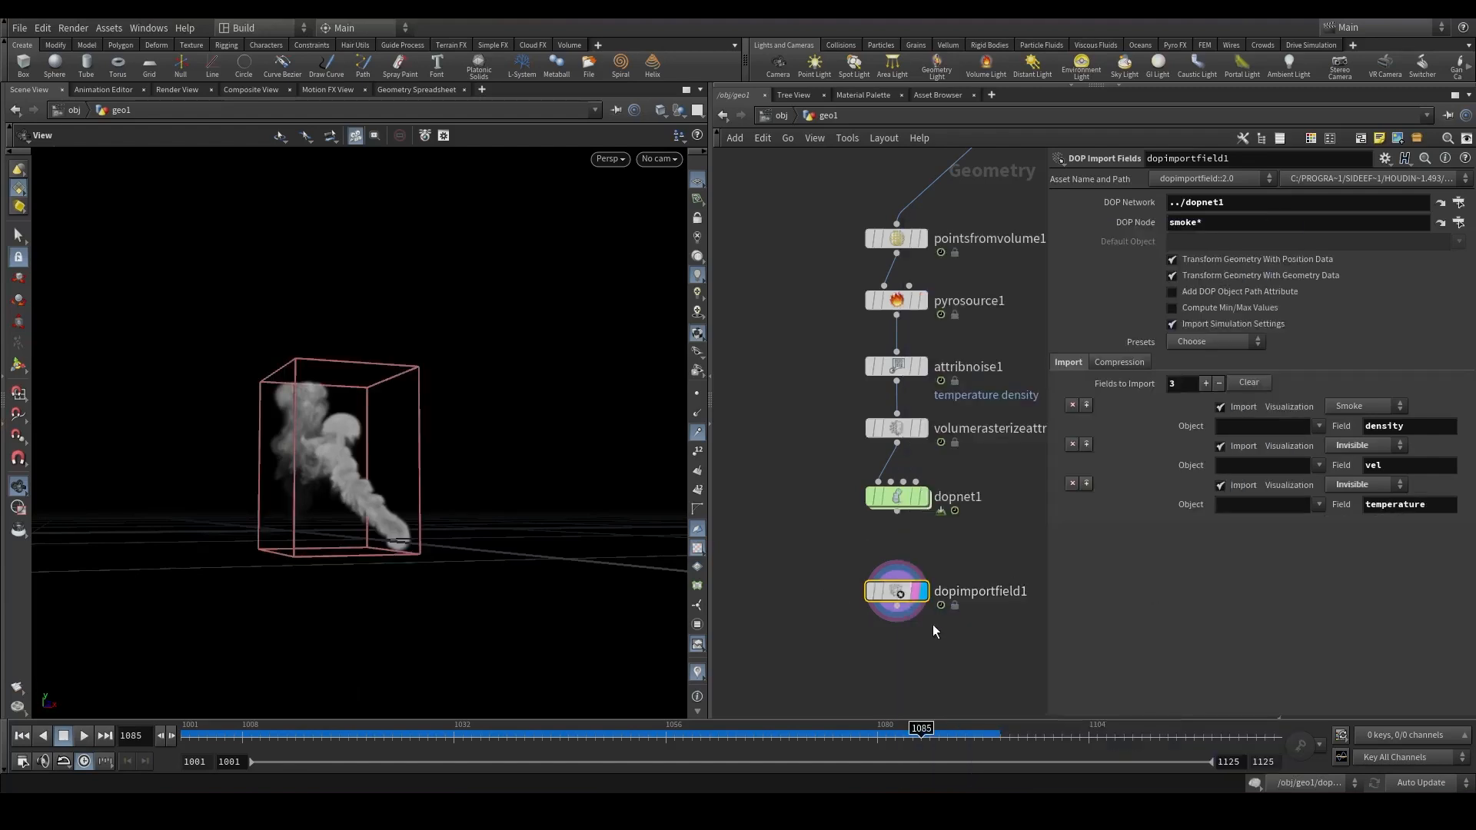
# Add a File Cache node connected below the DOP Import Fields node.
pyautogui.moveTo(933, 624); pyautogui.dragTo(946, 513, button='middle')
pyautogui.click(910, 494)
pyautogui.press('Tab')
pyautogui.write('filec')
pyautogui.press('Return')
pyautogui.click(915, 551)
# Open Save As and browse to the project's scenes folder under jobs/ads on drive E.
pyautogui.click(13, 27)
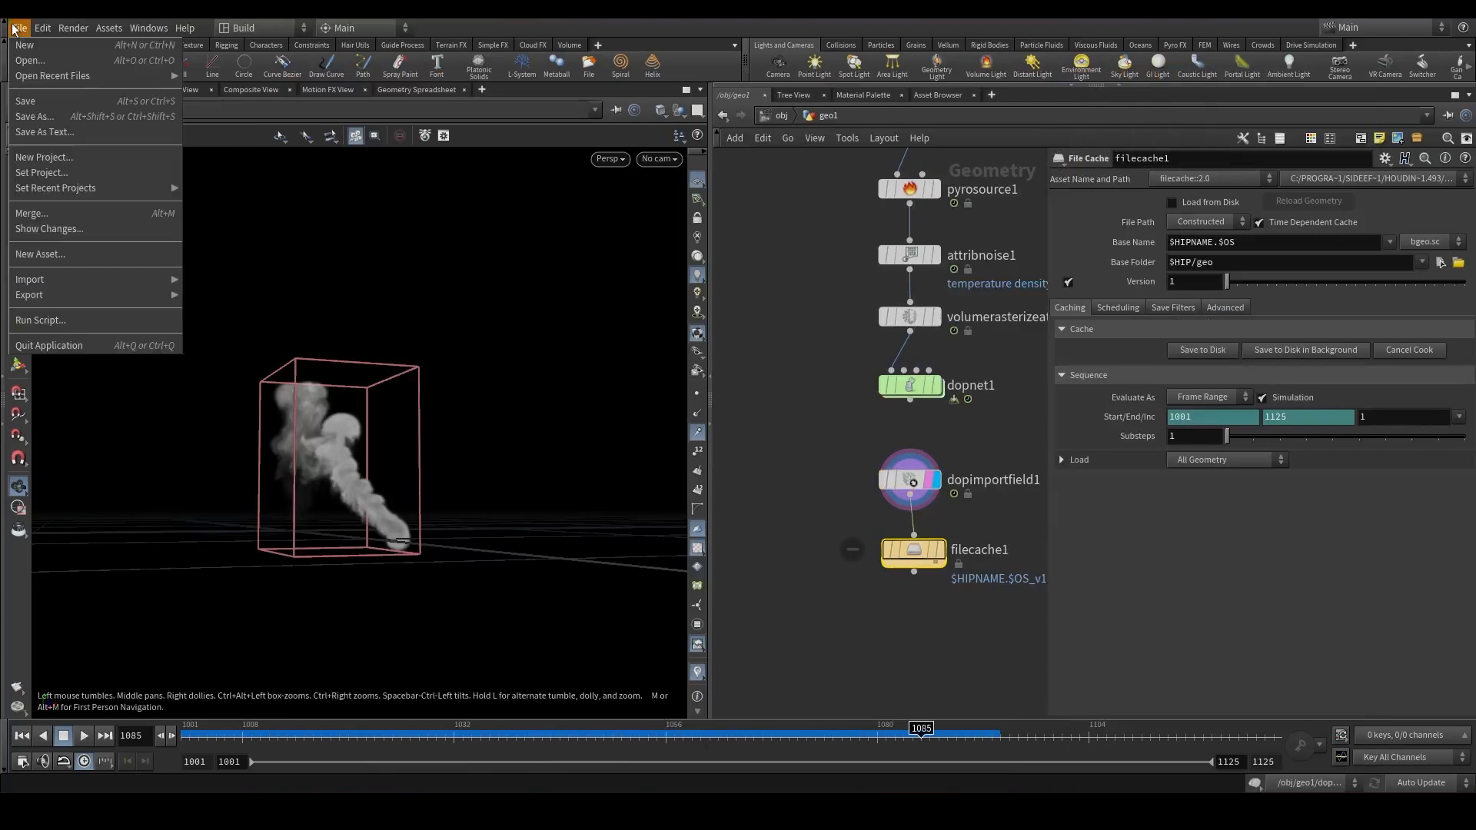
pyautogui.click(34, 116)
pyautogui.click(487, 206)
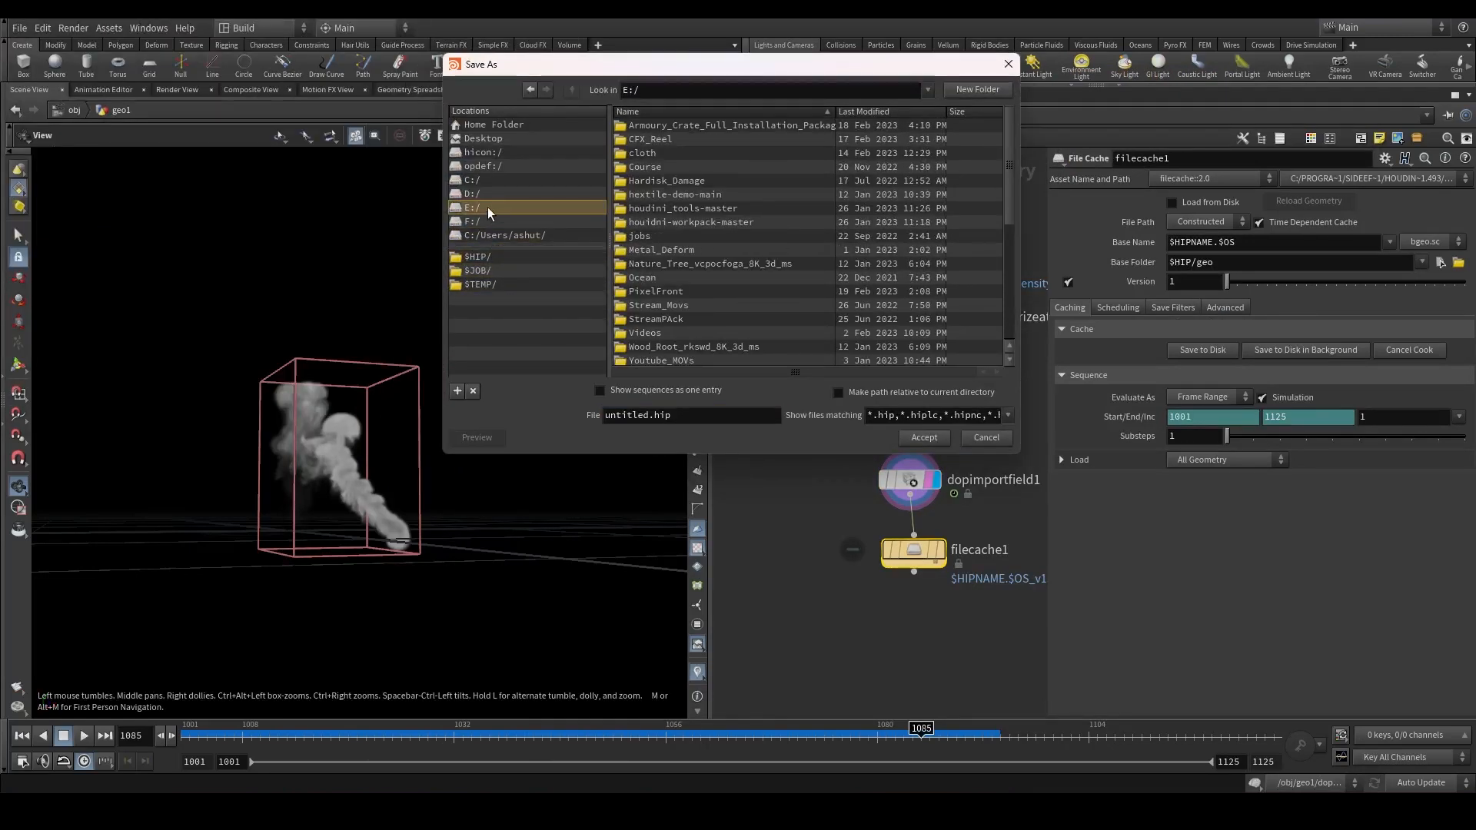
pyautogui.doubleClick(642, 235)
pyautogui.doubleClick(665, 168)
pyautogui.click(676, 151)
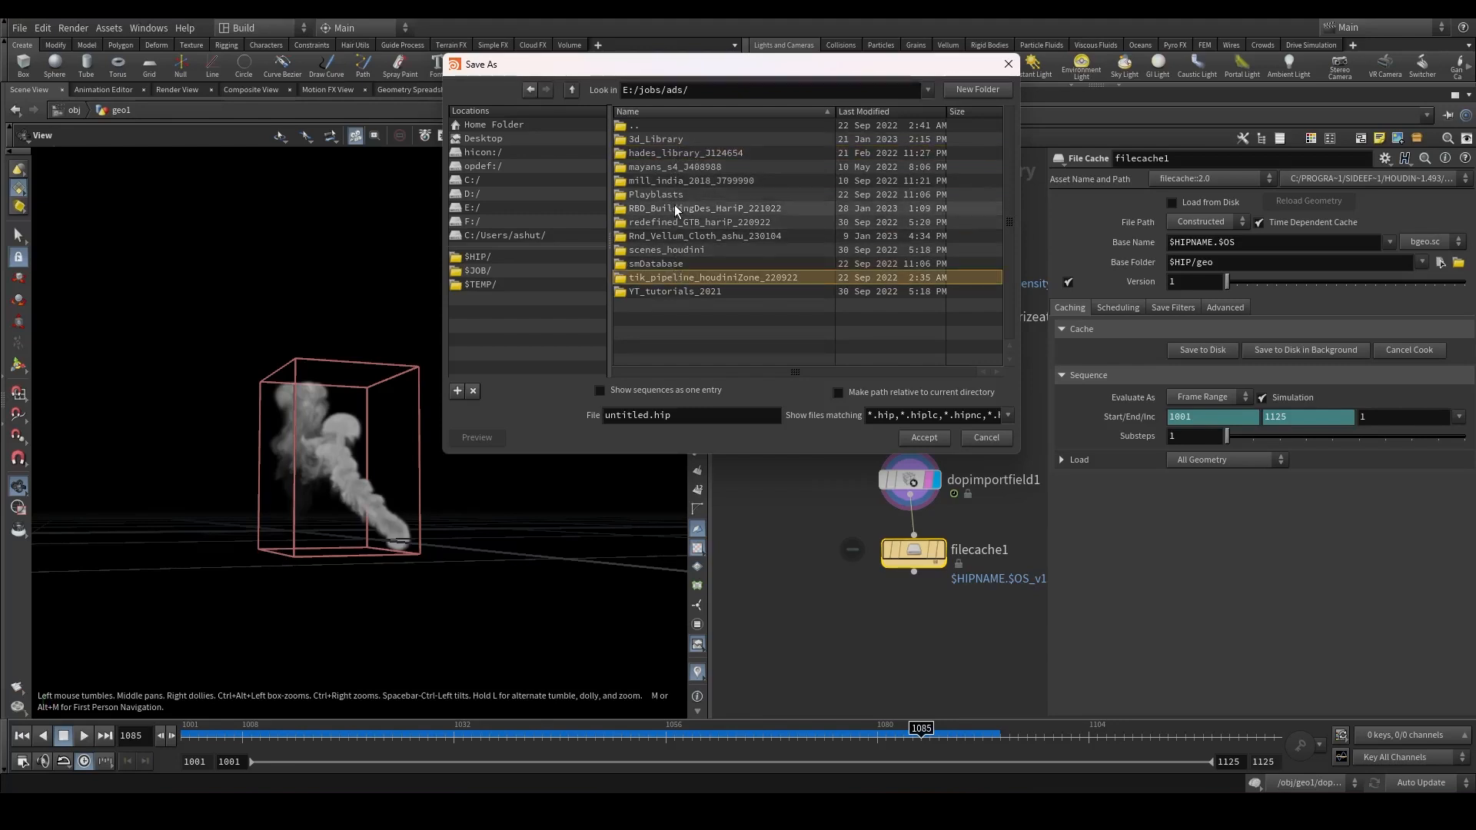
pyautogui.doubleClick(675, 206)
pyautogui.doubleClick(661, 277)
pyautogui.doubleClick(675, 142)
pyautogui.click(663, 167)
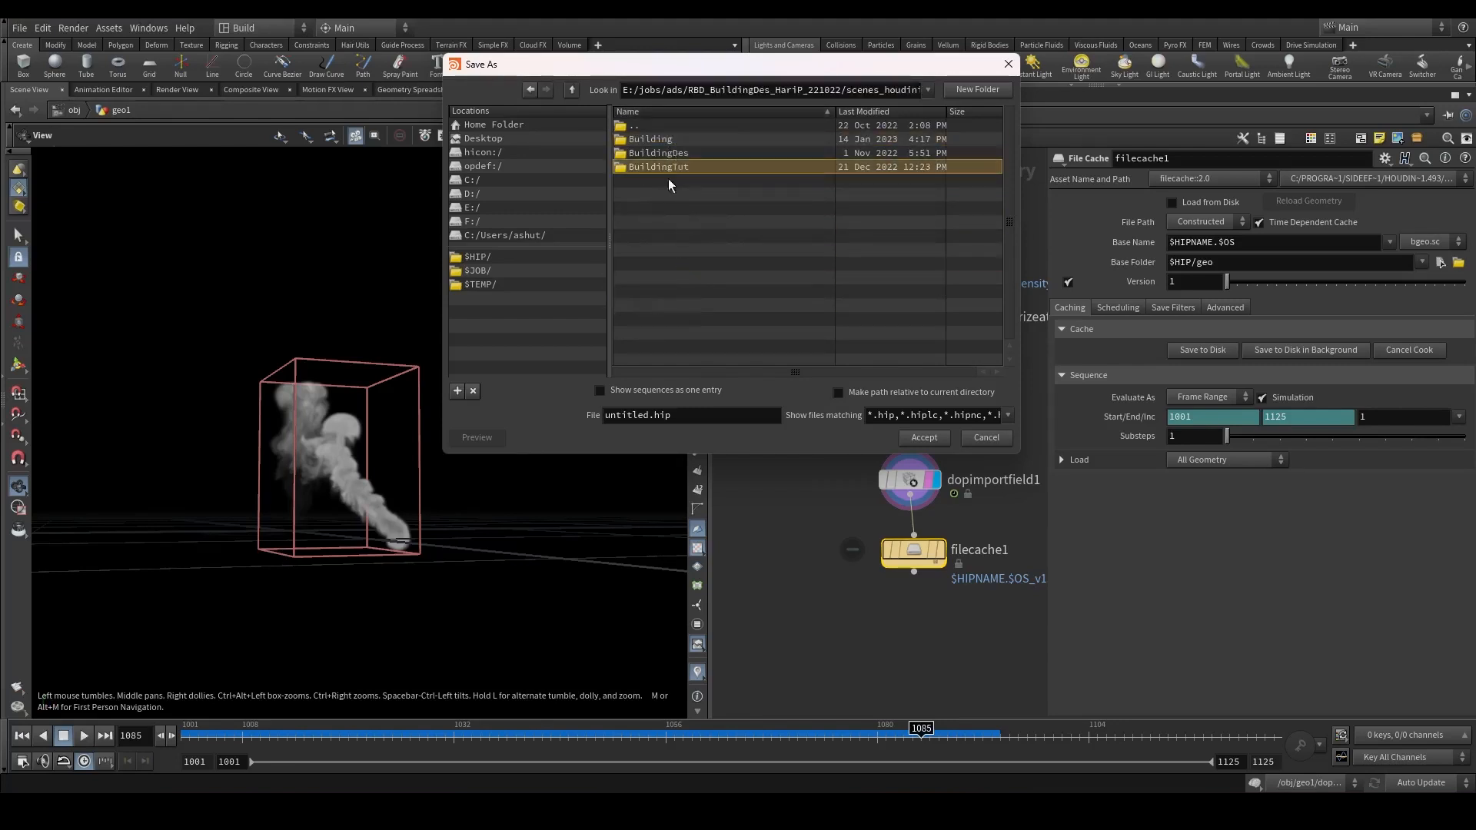
# Create a new folder named Bubbles and save the scene inside it as UnderWaterBubbles.hip.
pyautogui.click(977, 90)
pyautogui.write('Bubbles')
pyautogui.press('Return')
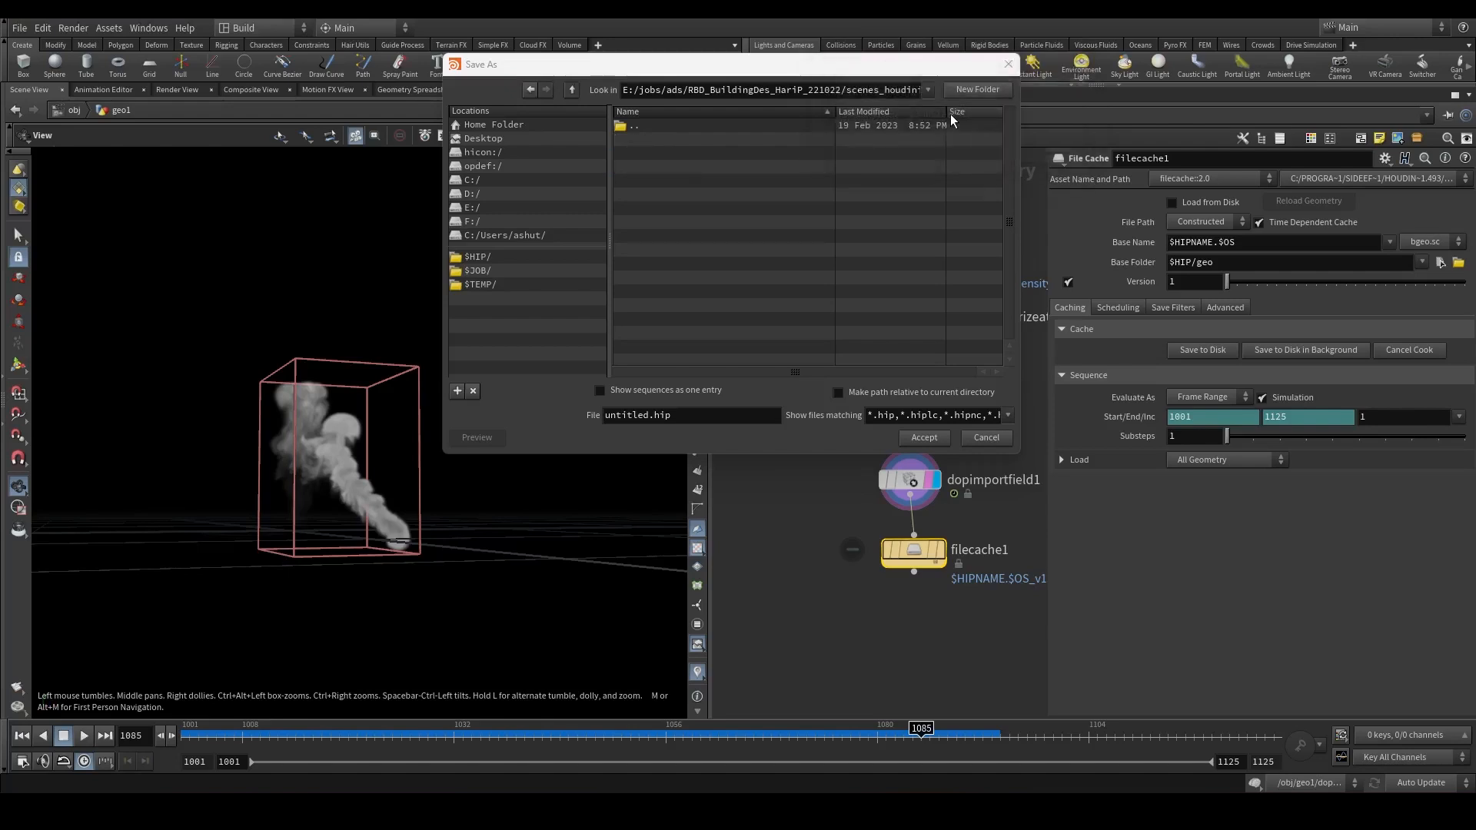
pyautogui.moveTo(648, 419); pyautogui.dragTo(569, 432)
pyautogui.write('UnderWa')
pyautogui.write('terBubbles')
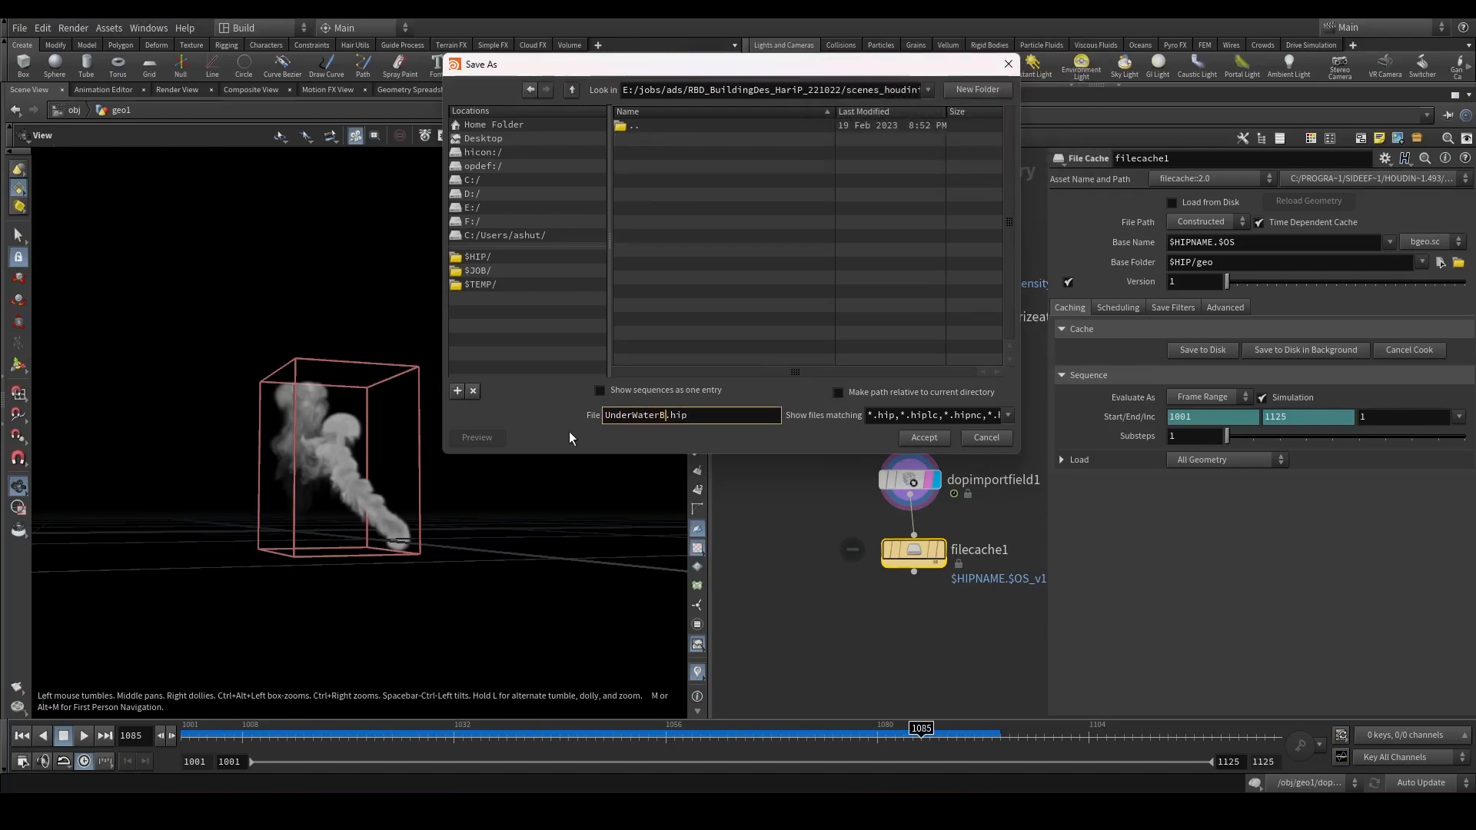
pyautogui.press('Return')
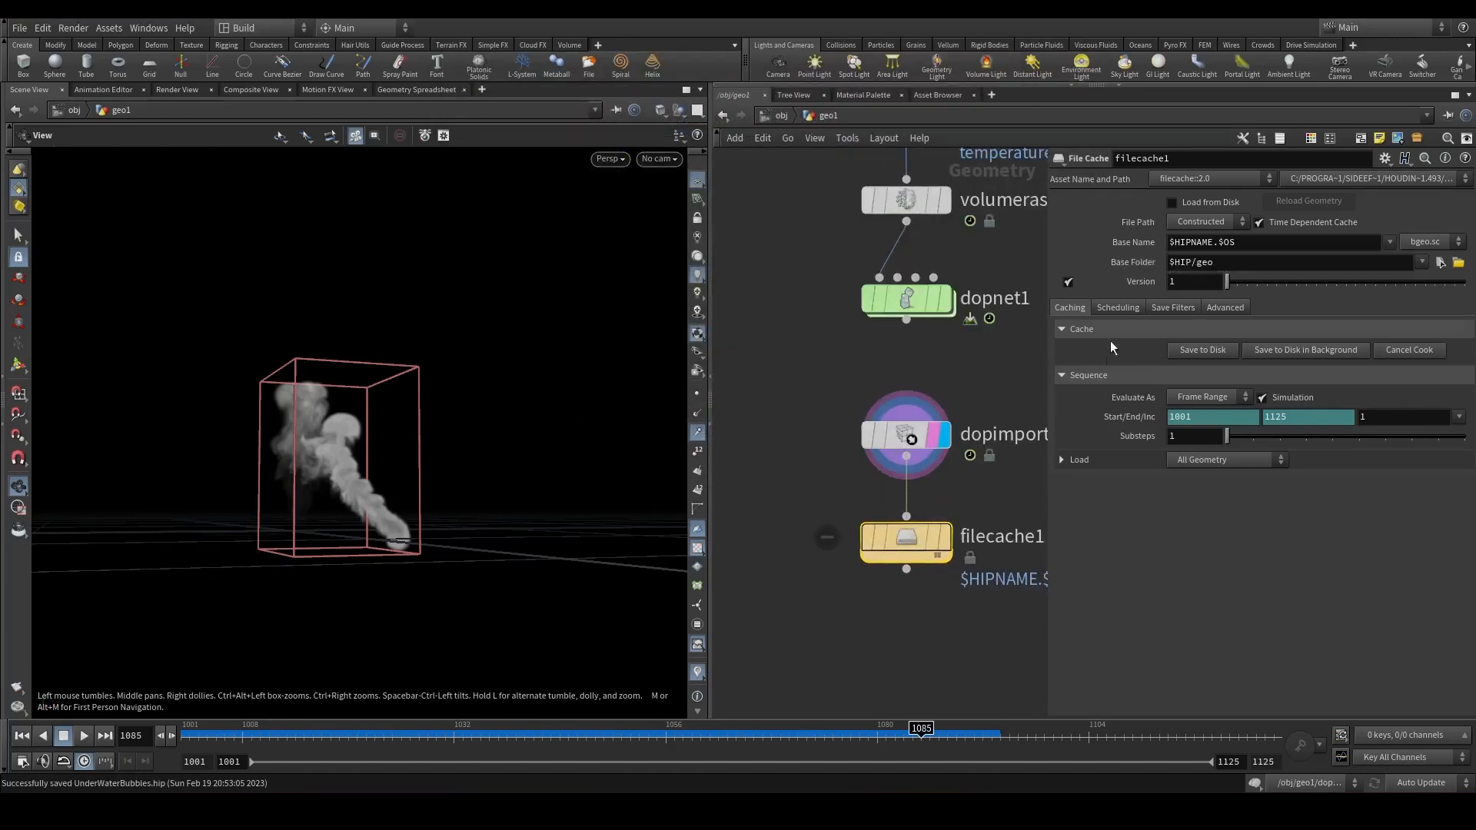
# Rename the File Cache node to smoke_cache and save the smoke simulation to disk.
pyautogui.doubleClick(999, 535)
pyautogui.write('smoke_cache')
pyautogui.press('Return')
pyautogui.click(1178, 354)
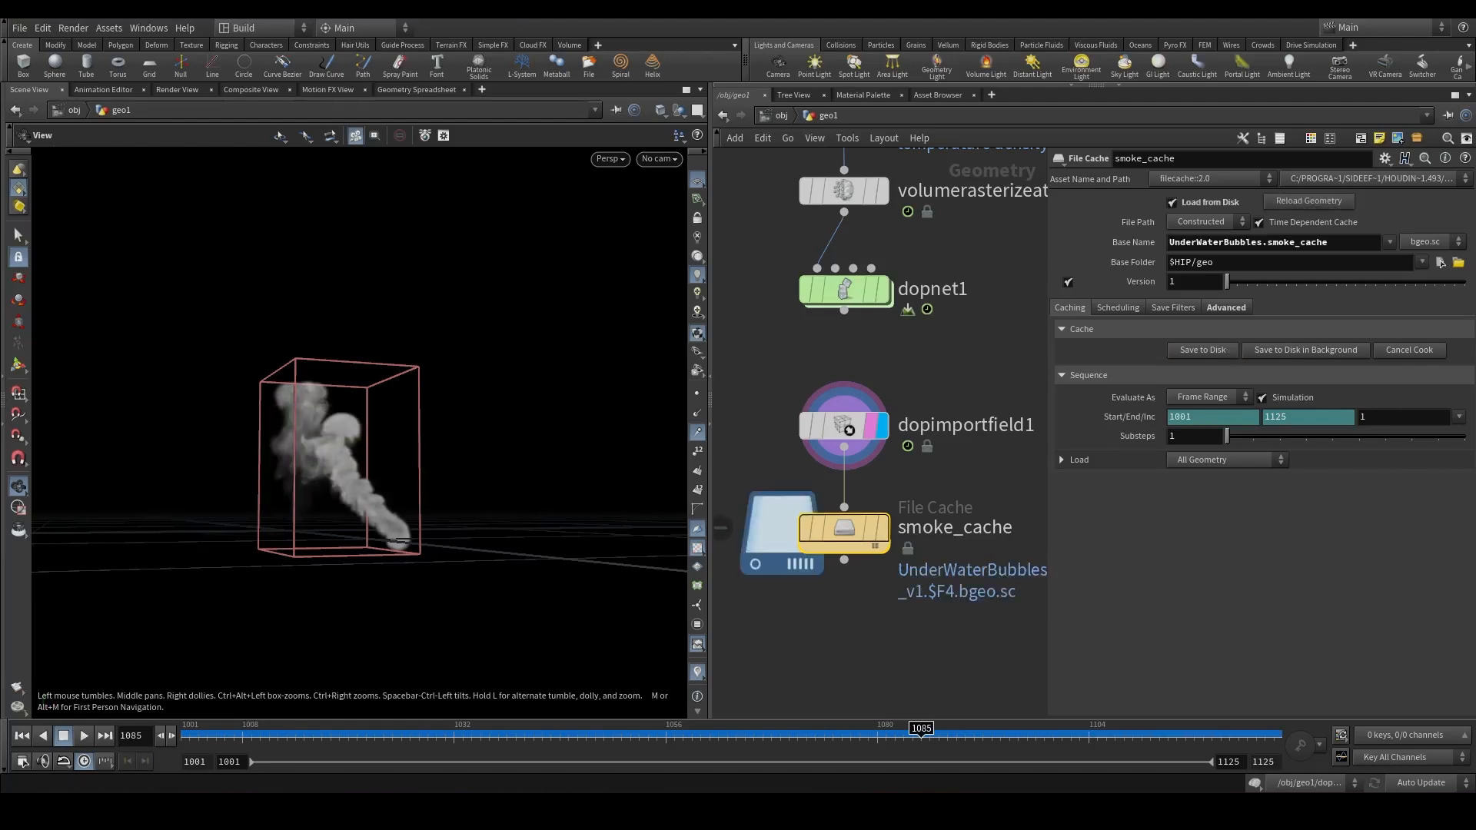
pyautogui.scroll(-5, 909, 598)
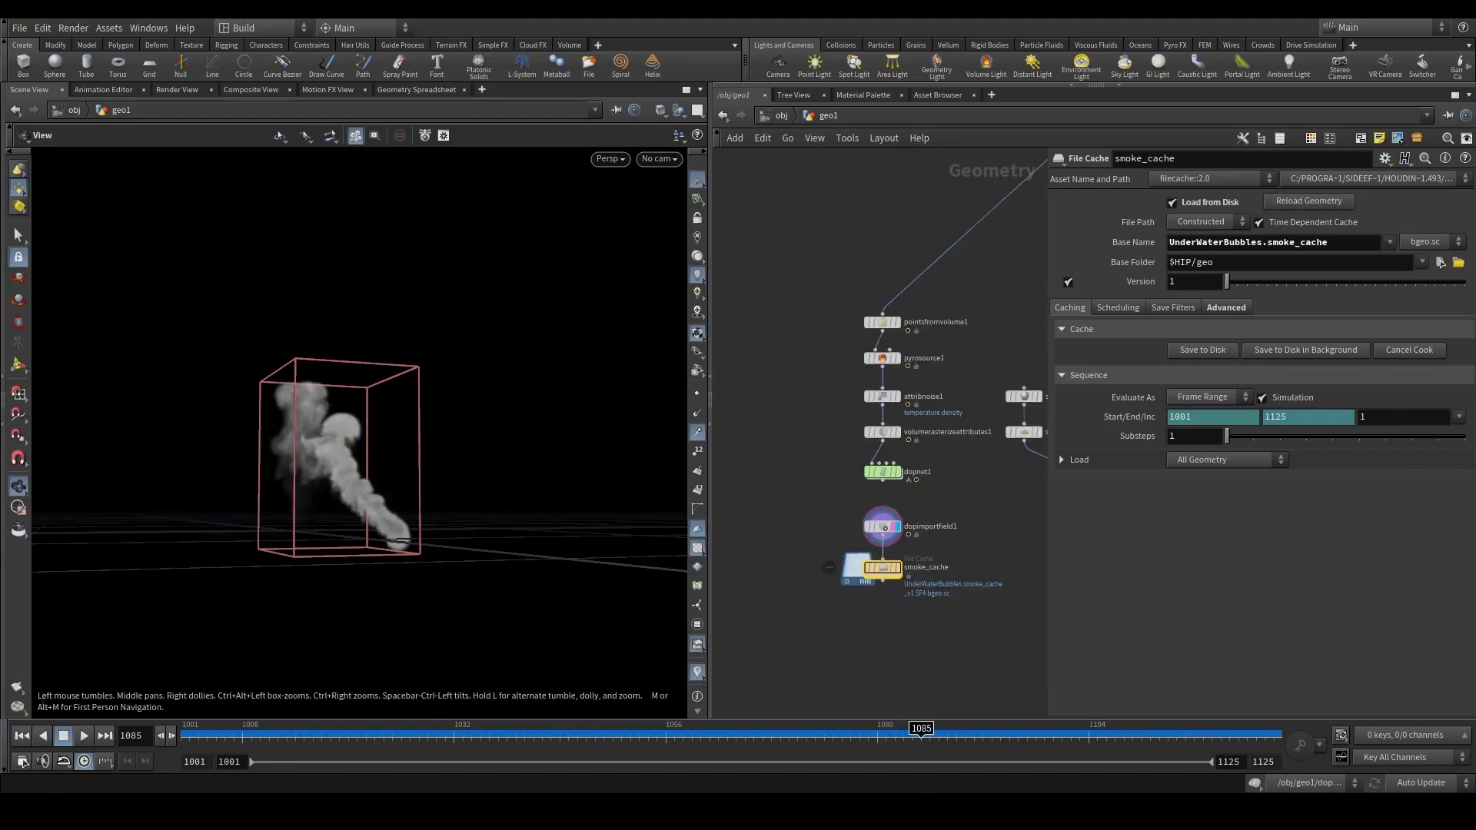
pyautogui.scroll(-3, 907, 196)
pyautogui.moveTo(907, 197); pyautogui.dragTo(897, 379, button='middle')
pyautogui.moveTo(1047, 385); pyautogui.dragTo(1099, 384)
pyautogui.moveTo(939, 382); pyautogui.dragTo(995, 342, button='middle')
pyautogui.moveTo(1086, 291); pyautogui.dragTo(935, 316)
pyautogui.hotkey('ctrl', 'z')
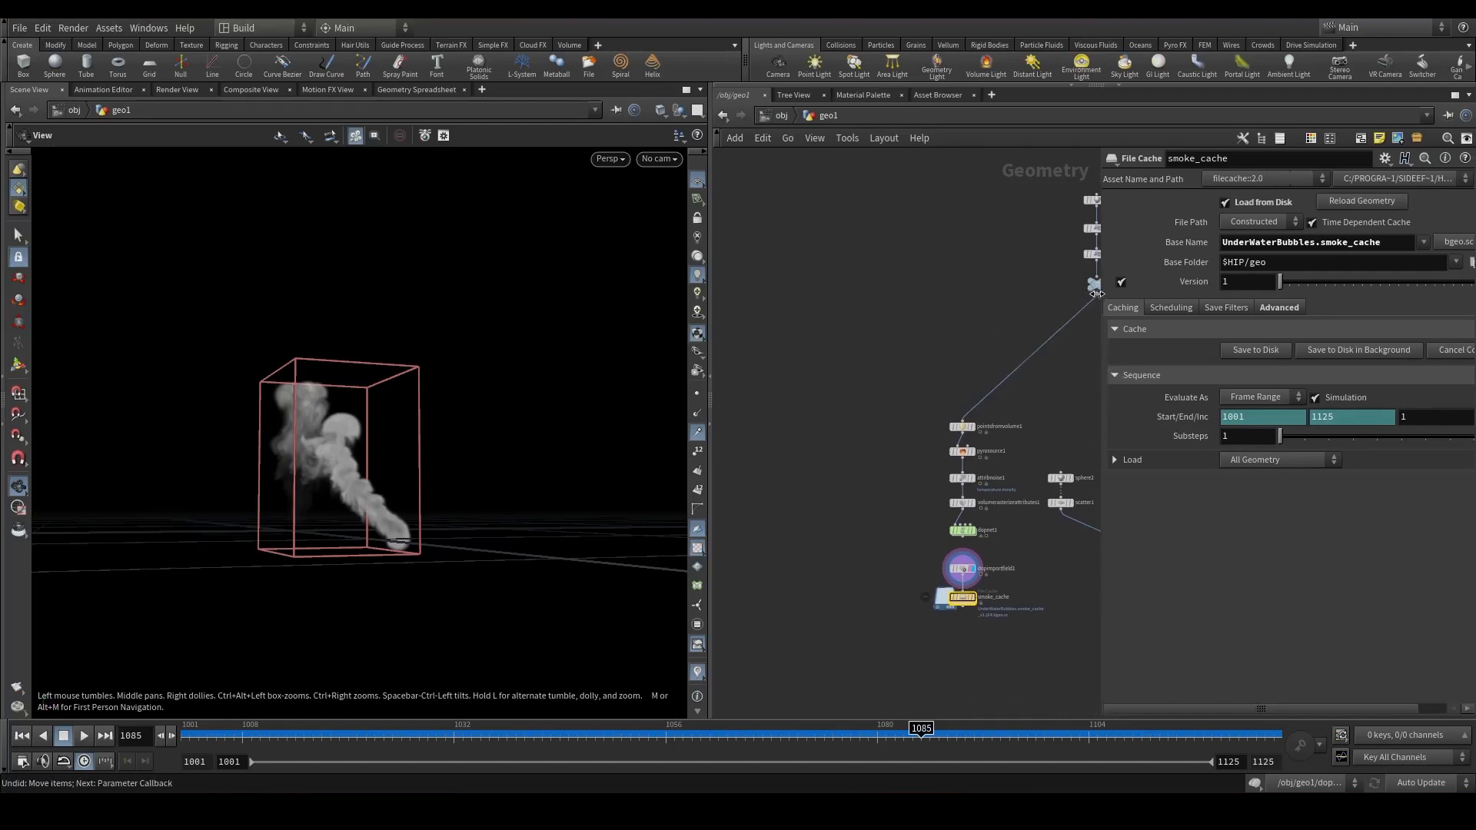
# Add a Trail node to the sphere branch and set its result type to Compute Velocity.
pyautogui.click(1093, 293)
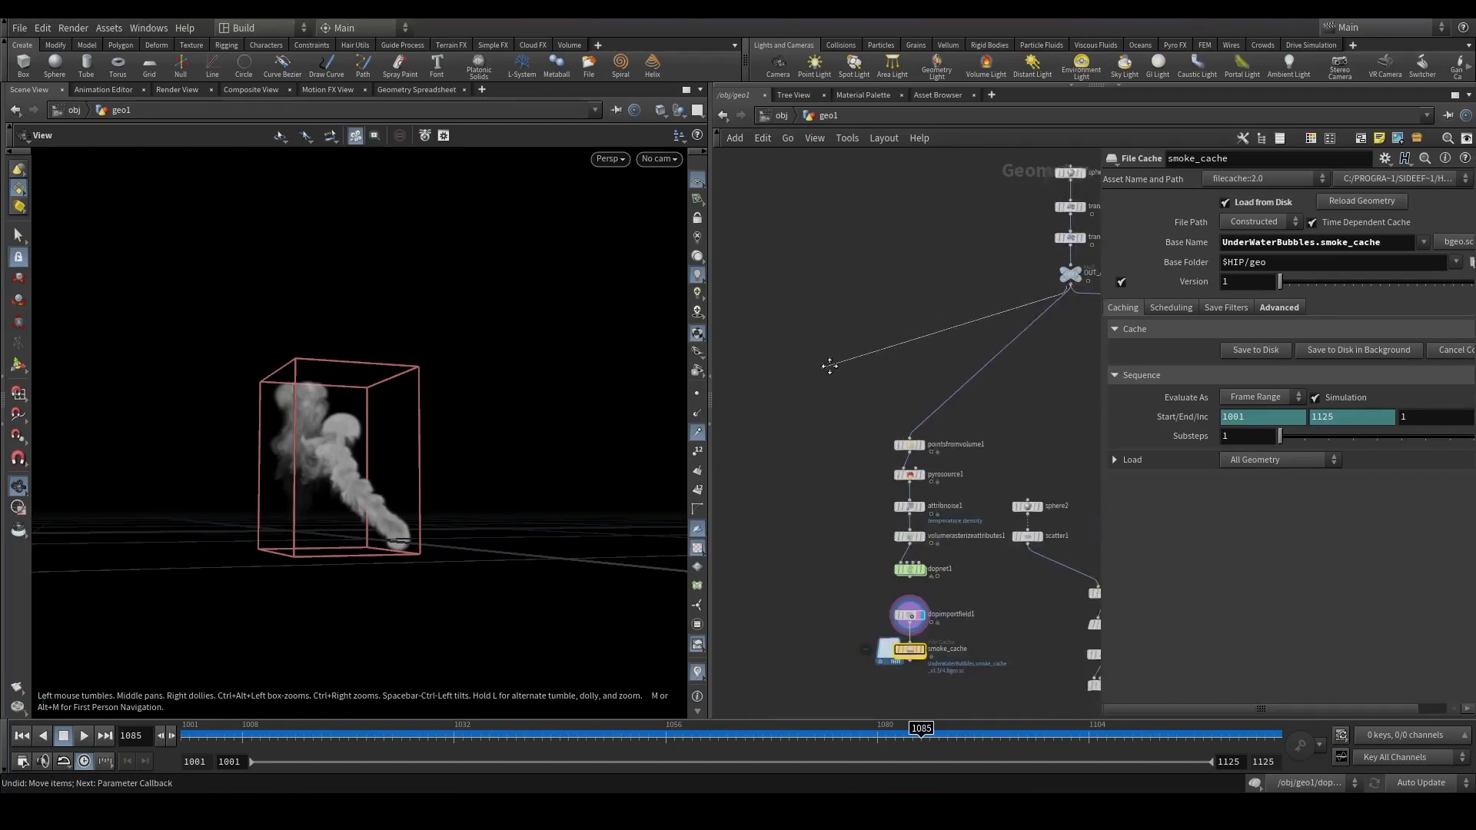
pyautogui.press('Tab')
pyautogui.write('trail')
pyautogui.press('Return')
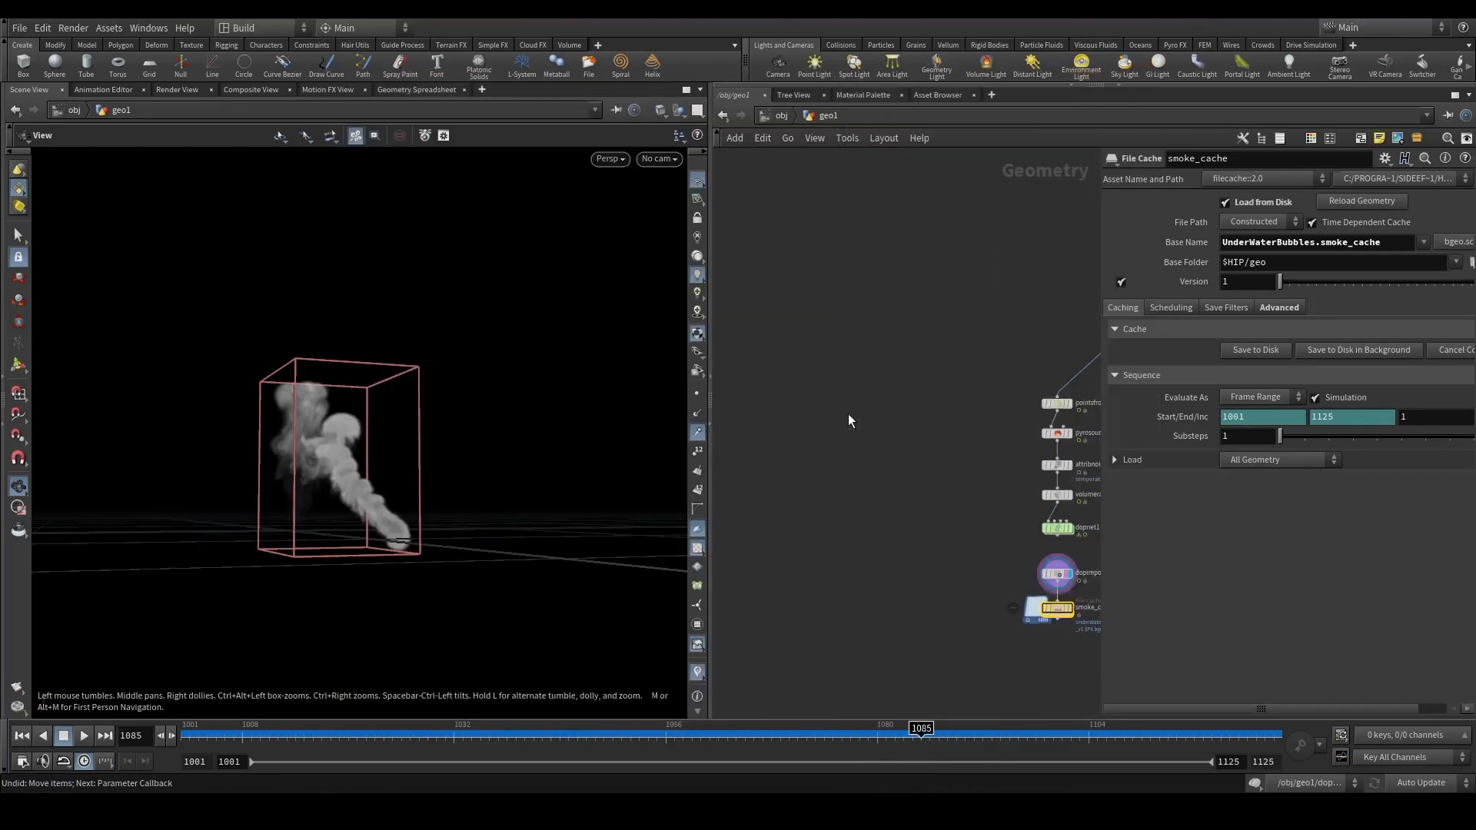
pyautogui.click(847, 409)
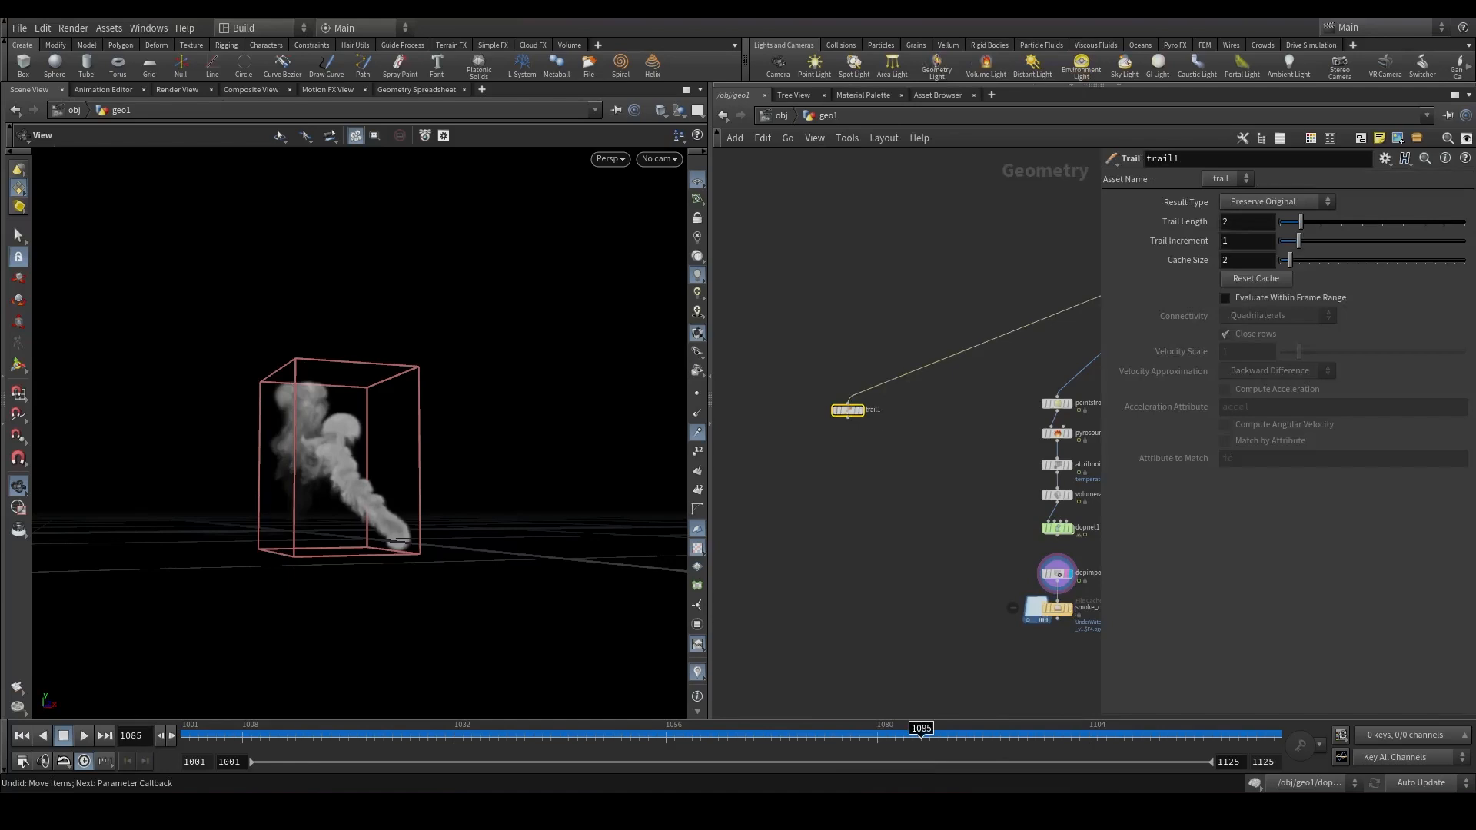
pyautogui.click(1262, 263)
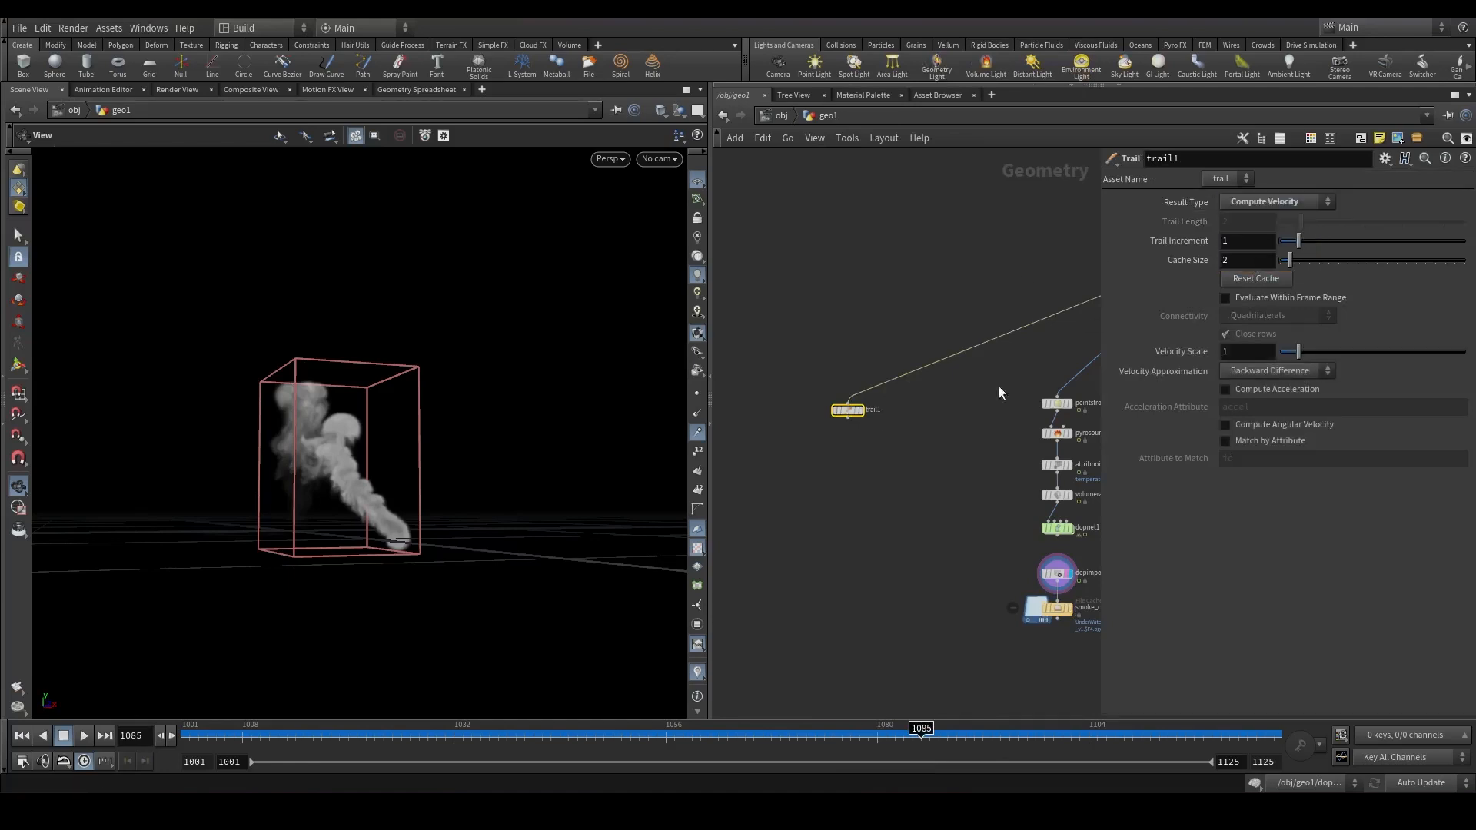
# Add a Color node below the Trail node and set its color to black (0, 0, 0).
pyautogui.scroll(5, 845, 432)
pyautogui.click(895, 365)
pyautogui.press('f')
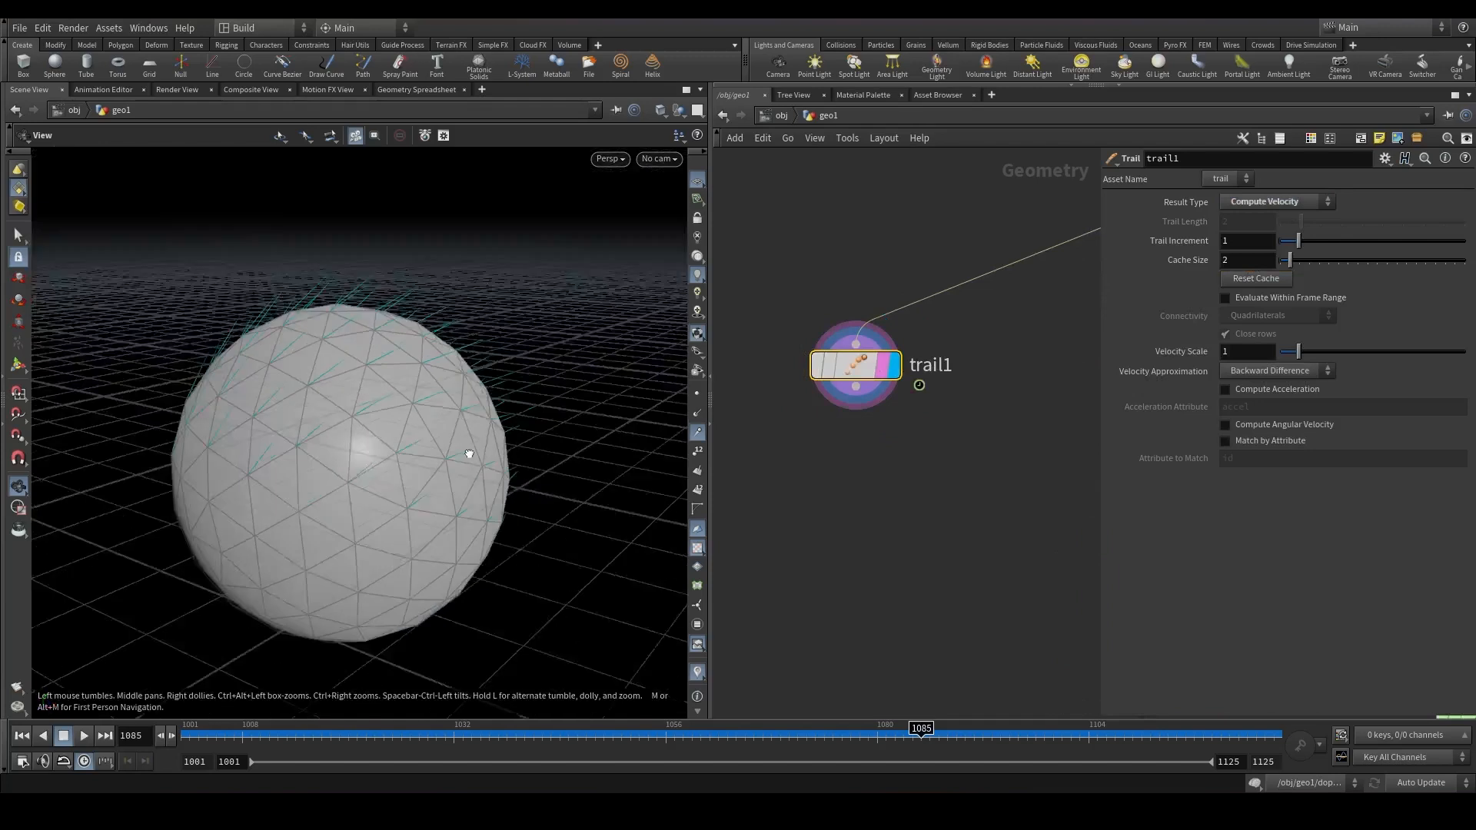
pyautogui.press('Tab')
pyautogui.write('col')
pyautogui.press('Return')
pyautogui.click(856, 472)
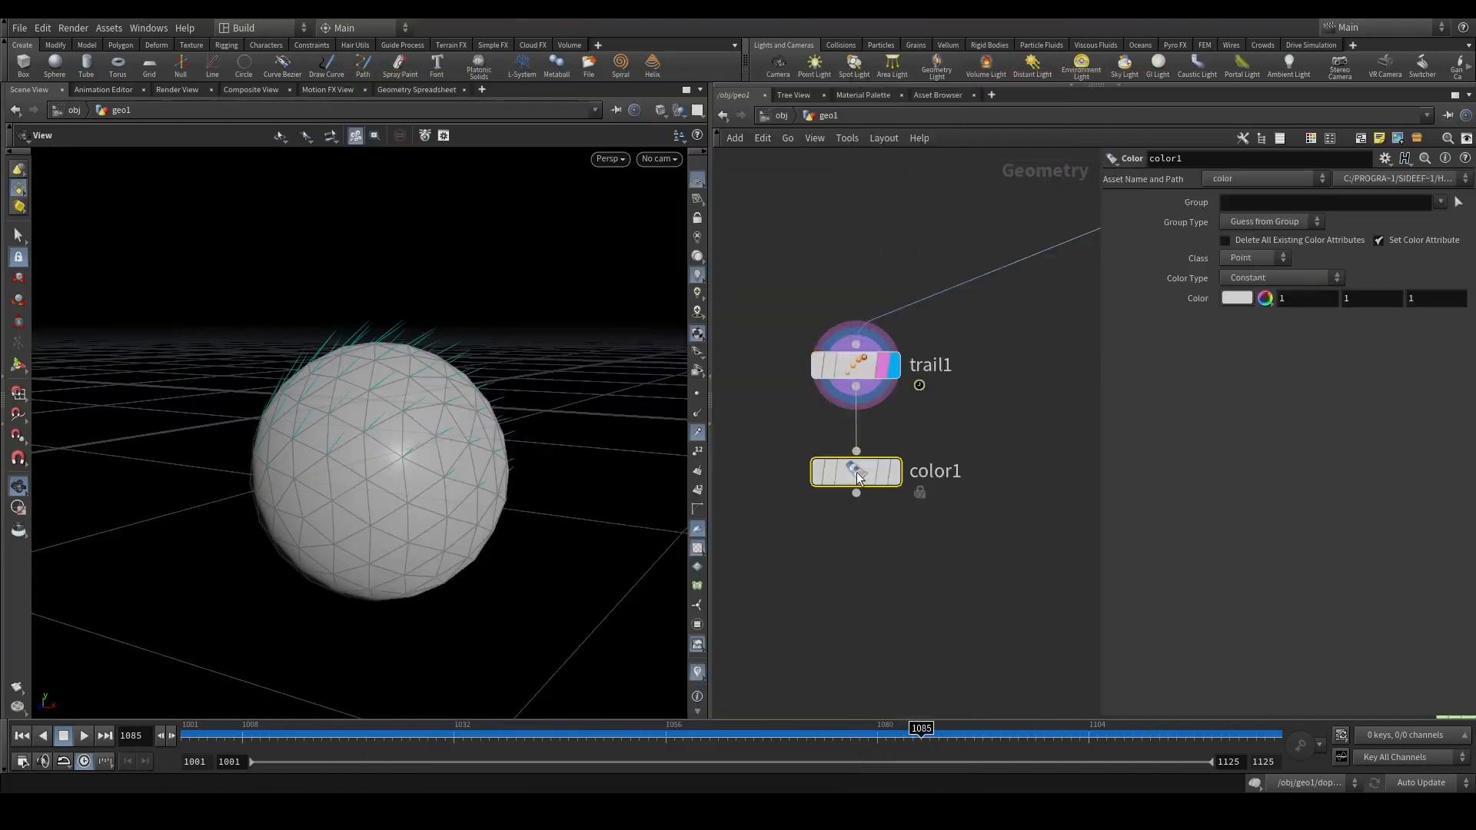
pyautogui.click(1236, 298)
pyautogui.click(1177, 265)
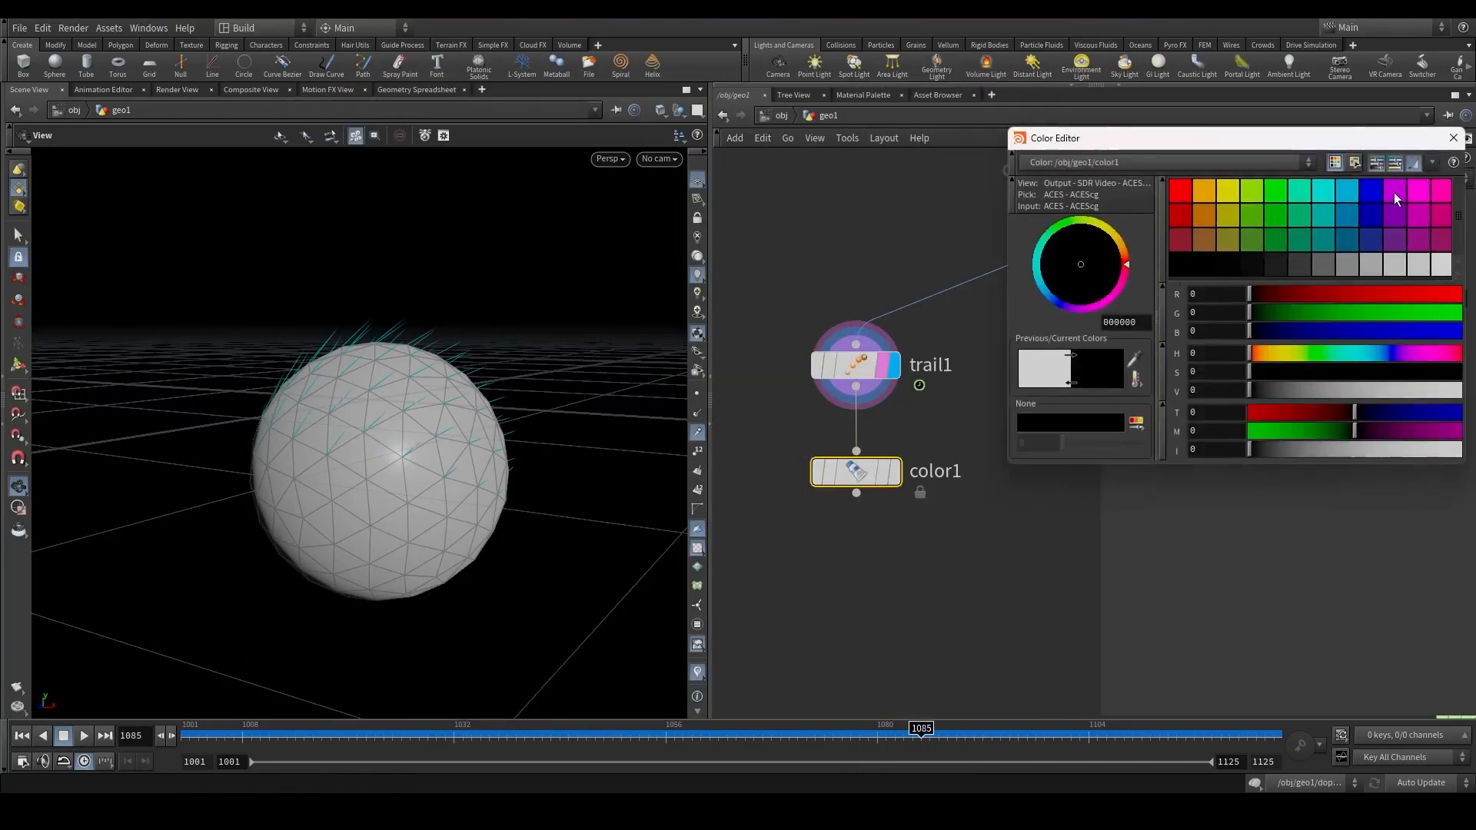
pyautogui.click(1453, 138)
pyautogui.click(897, 471)
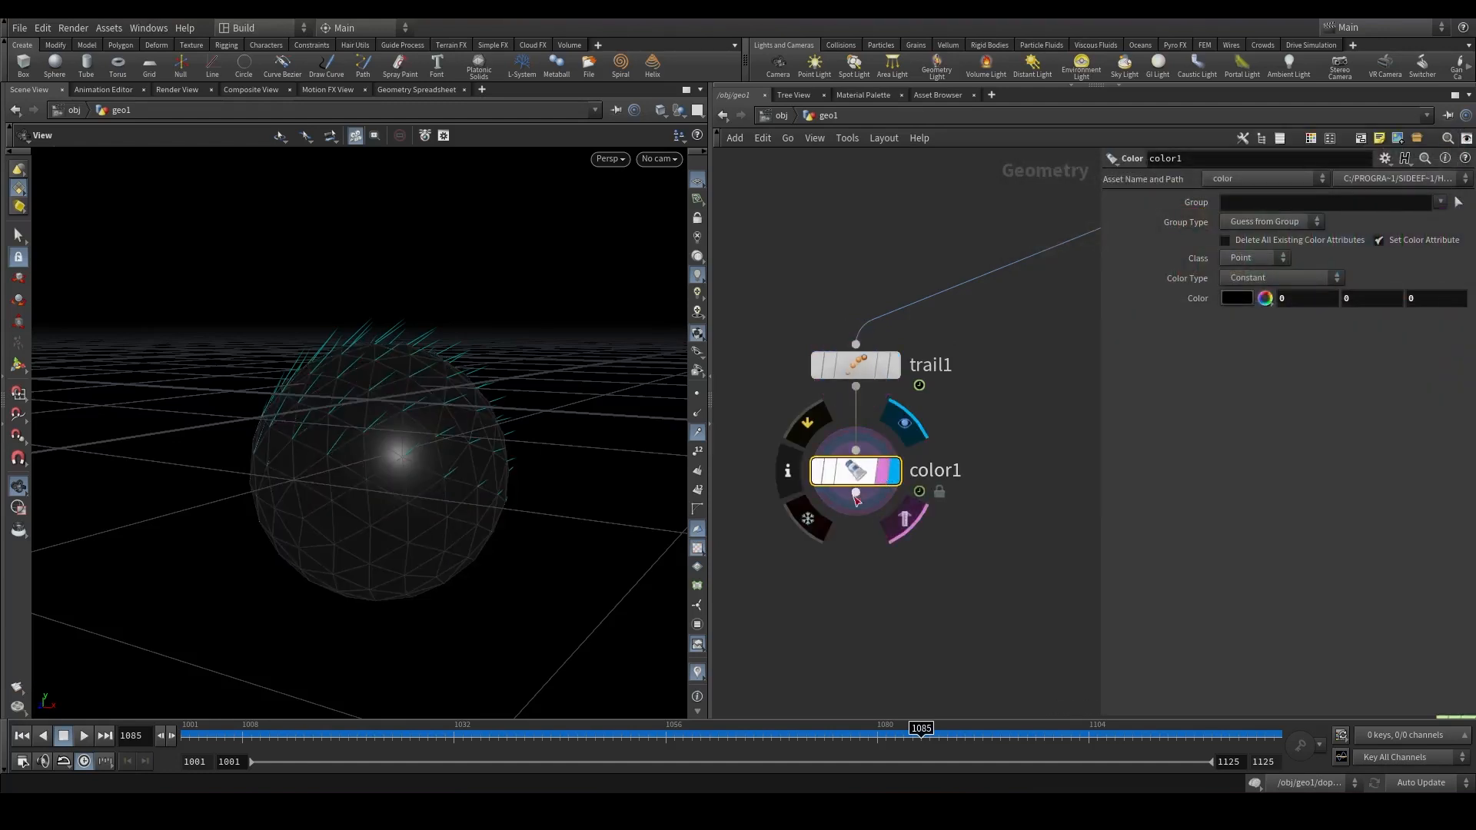
# Add an Attribute Paint node below the Color node.
pyautogui.press('Tab')
pyautogui.write('attribpa')
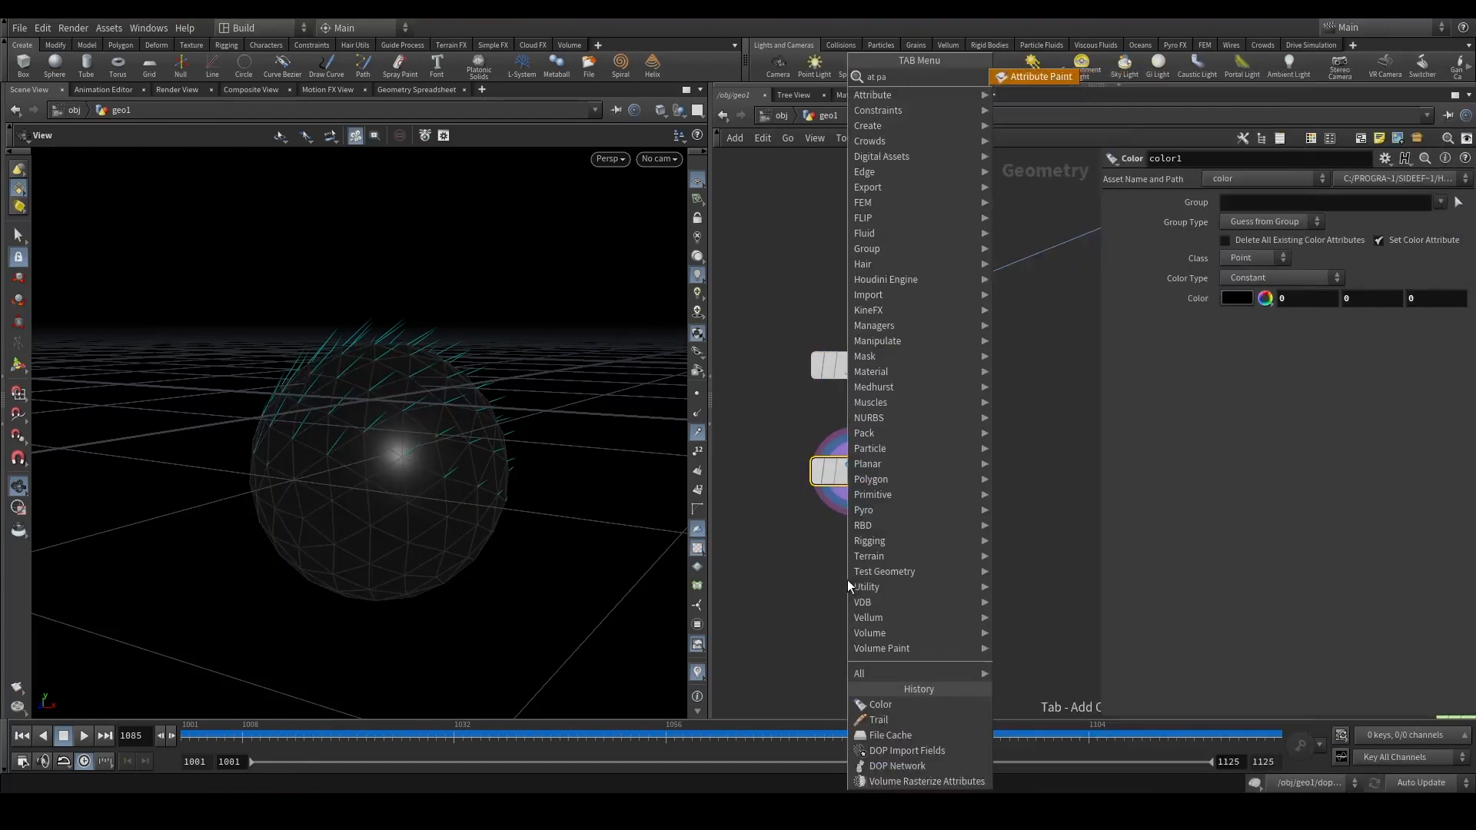
pyautogui.press('Return')
pyautogui.press('Return')
pyautogui.scroll(2, 847, 580)
pyautogui.click(893, 581)
pyautogui.moveTo(848, 583); pyautogui.dragTo(860, 583)
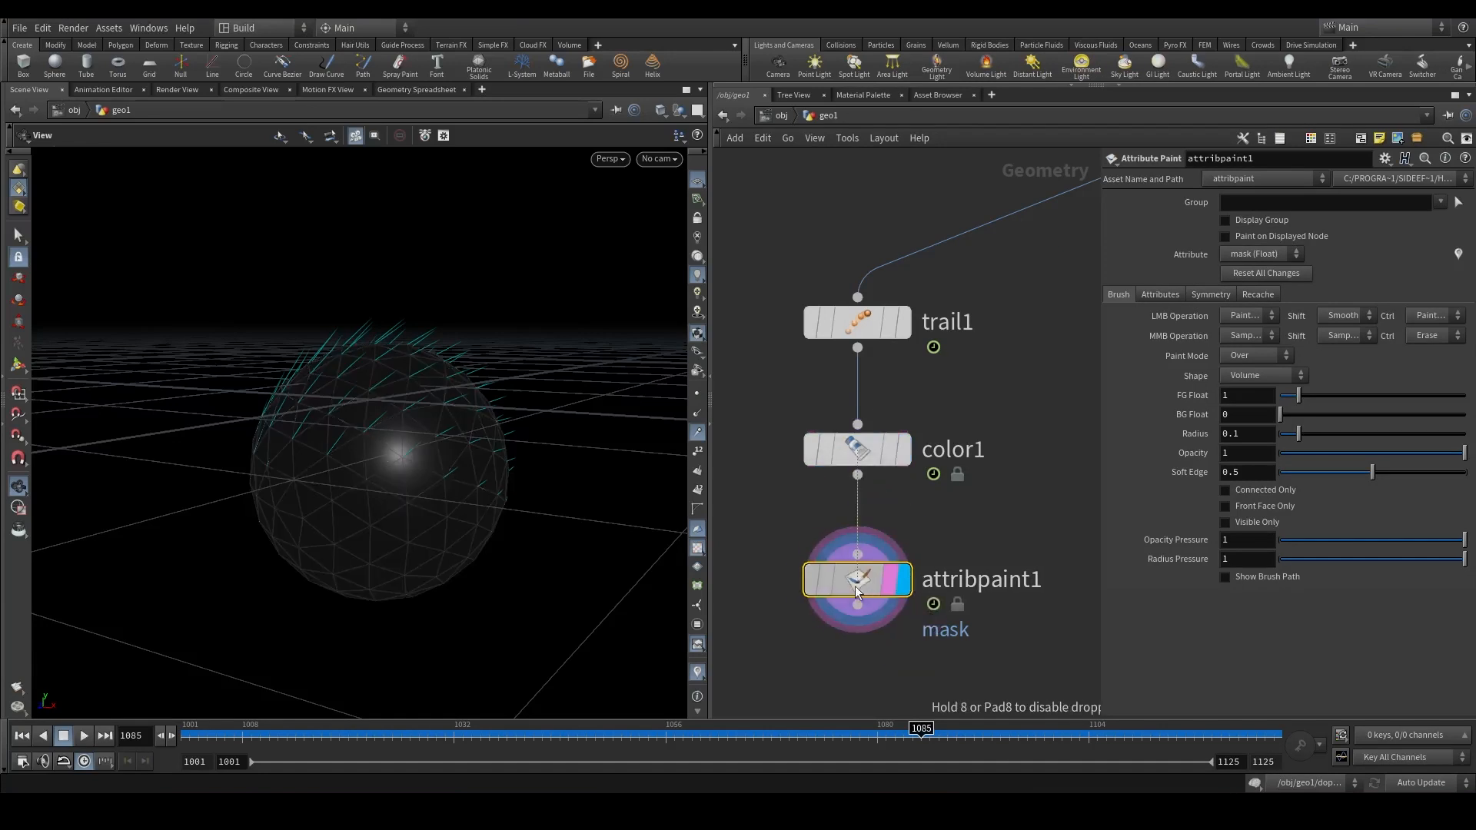
# Paint the mask attribute onto several patches of the sphere with the Attribute Paint tool.
pyautogui.click(32, 368)
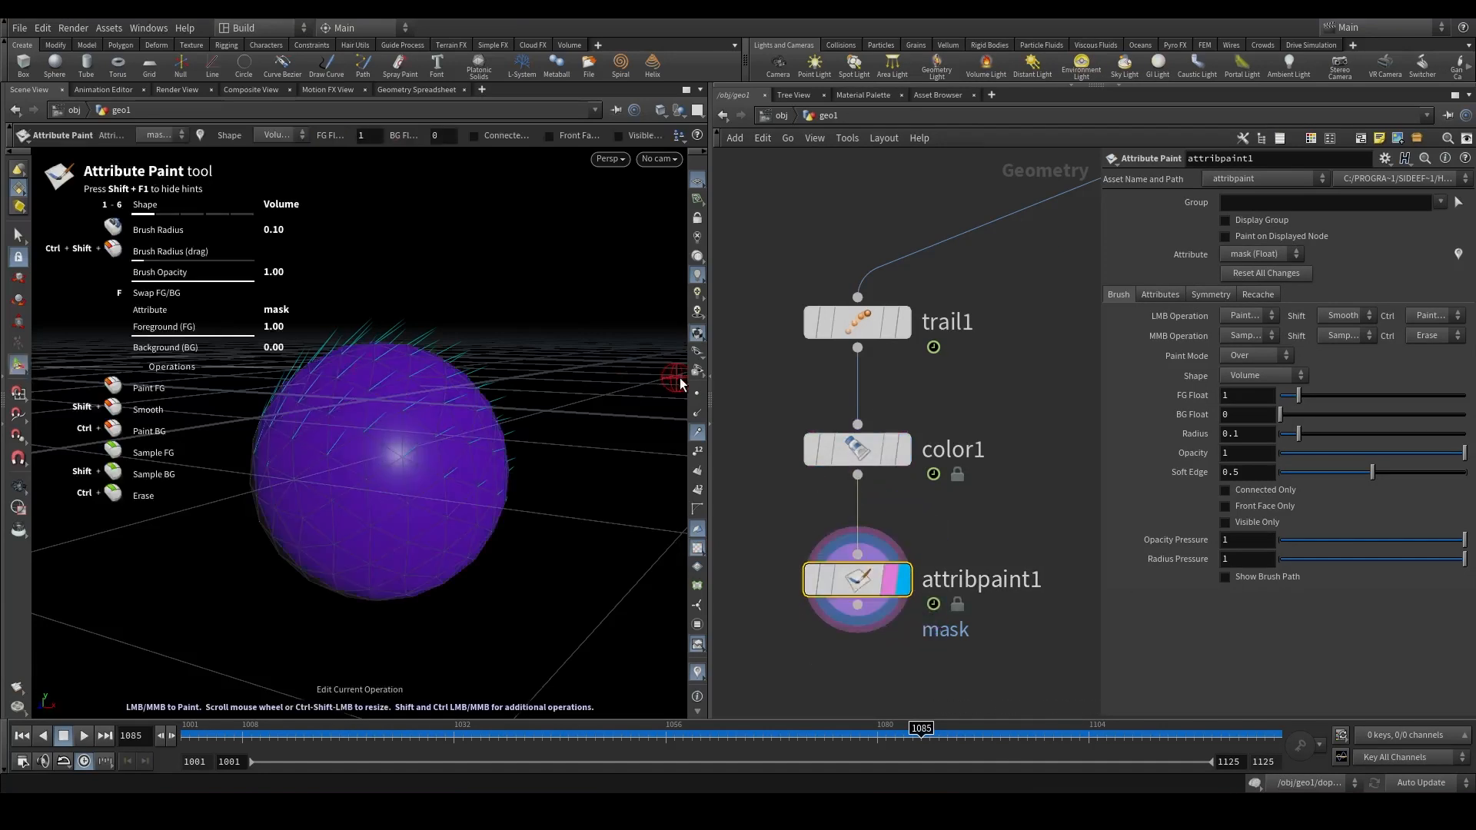
pyautogui.click(697, 432)
pyautogui.keyDown('alt'); pyautogui.moveTo(413, 407); pyautogui.dragTo(409, 461, button='right'); pyautogui.keyUp('alt')
pyautogui.keyDown('alt'); pyautogui.moveTo(408, 461); pyautogui.dragTo(355, 455); pyautogui.keyUp('alt')
pyautogui.moveTo(336, 401)
pyautogui.mouseDown()
pyautogui.moveTo(324, 485)
pyautogui.moveTo(402, 521)
pyautogui.moveTo(361, 507)
pyautogui.mouseUp()
pyautogui.keyDown('alt'); pyautogui.moveTo(418, 455); pyautogui.dragTo(490, 426); pyautogui.keyUp('alt')
pyautogui.moveTo(490, 426)
pyautogui.mouseDown()
pyautogui.moveTo(471, 359)
pyautogui.moveTo(440, 430)
pyautogui.mouseUp()
pyautogui.moveTo(431, 431)
pyautogui.keyDown('alt'); pyautogui.mouseDown()
pyautogui.moveTo(450, 447)
pyautogui.moveTo(534, 440)
pyautogui.mouseUp(); pyautogui.keyUp('alt')
pyautogui.moveTo(598, 450)
pyautogui.mouseDown()
pyautogui.moveTo(617, 471)
pyautogui.moveTo(606, 399)
pyautogui.moveTo(630, 430)
pyautogui.mouseUp()
pyautogui.moveTo(630, 430)
pyautogui.keyDown('alt'); pyautogui.mouseDown()
pyautogui.moveTo(604, 409)
pyautogui.moveTo(607, 422)
pyautogui.mouseUp(); pyautogui.keyUp('alt')
pyautogui.keyDown('alt'); pyautogui.moveTo(674, 453); pyautogui.dragTo(478, 399, button='middle'); pyautogui.keyUp('alt')
pyautogui.keyDown('alt'); pyautogui.moveTo(477, 399); pyautogui.dragTo(434, 411, button='right'); pyautogui.keyUp('alt')
pyautogui.moveTo(435, 411)
pyautogui.keyDown('alt'); pyautogui.mouseDown()
pyautogui.moveTo(471, 408)
pyautogui.moveTo(455, 459)
pyautogui.moveTo(1138, 476)
pyautogui.mouseUp(); pyautogui.keyUp('alt')
# Add a Scatter node connected below the Attribute Paint node.
pyautogui.moveTo(1025, 561); pyautogui.dragTo(989, 420, button='middle')
pyautogui.scroll(-1, 988, 419)
pyautogui.moveTo(846, 453); pyautogui.dragTo(869, 567)
pyautogui.press('Tab')
pyautogui.write('scat')
pyautogui.press('Return')
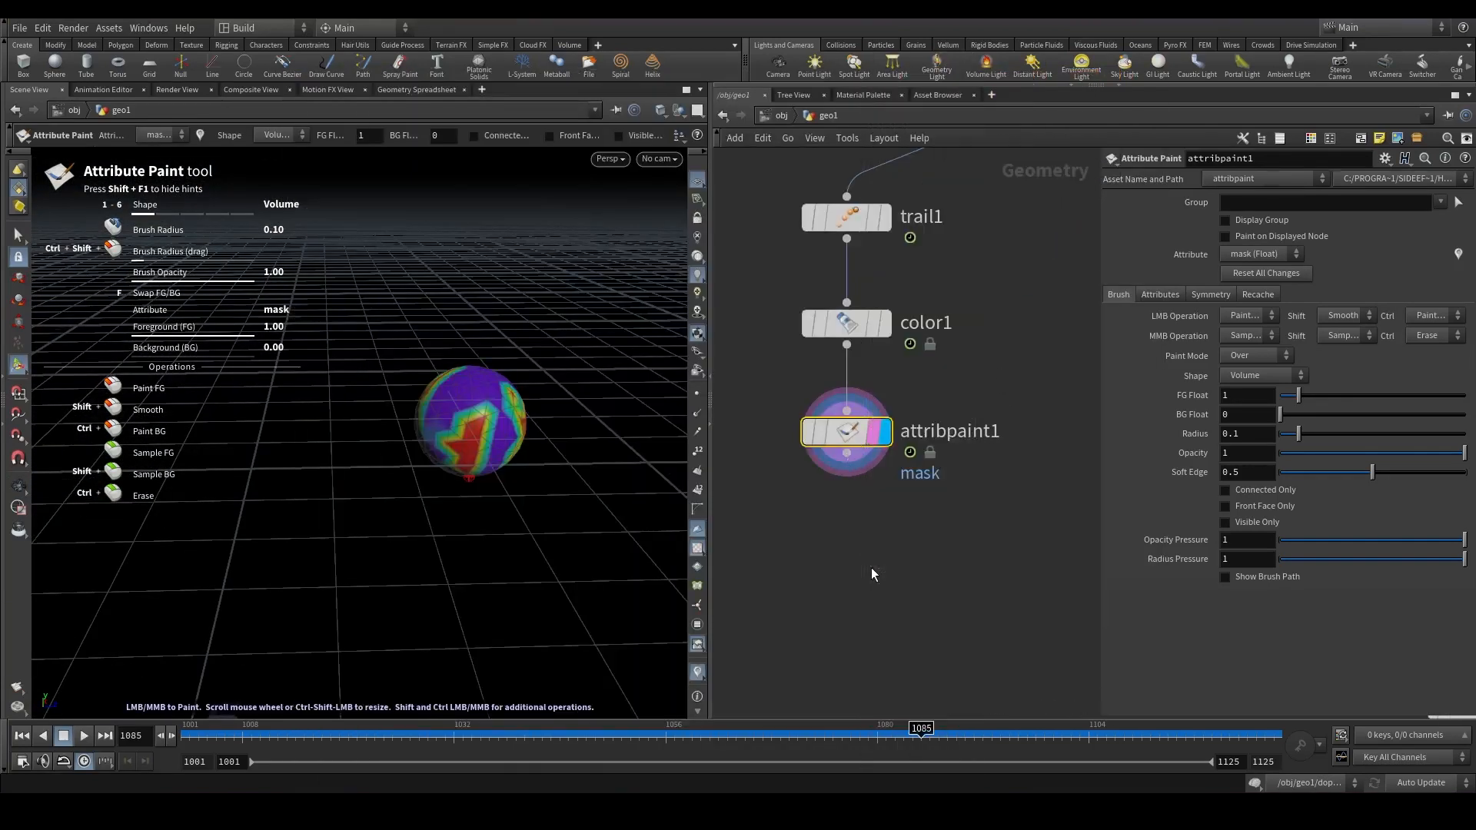
pyautogui.click(870, 567)
# Set the Scatter's density attribute to mask and turn off its relax iterations.
pyautogui.click(1122, 319)
pyautogui.moveTo(1262, 318); pyautogui.dragTo(1170, 321)
pyautogui.write('mask')
pyautogui.click(981, 547)
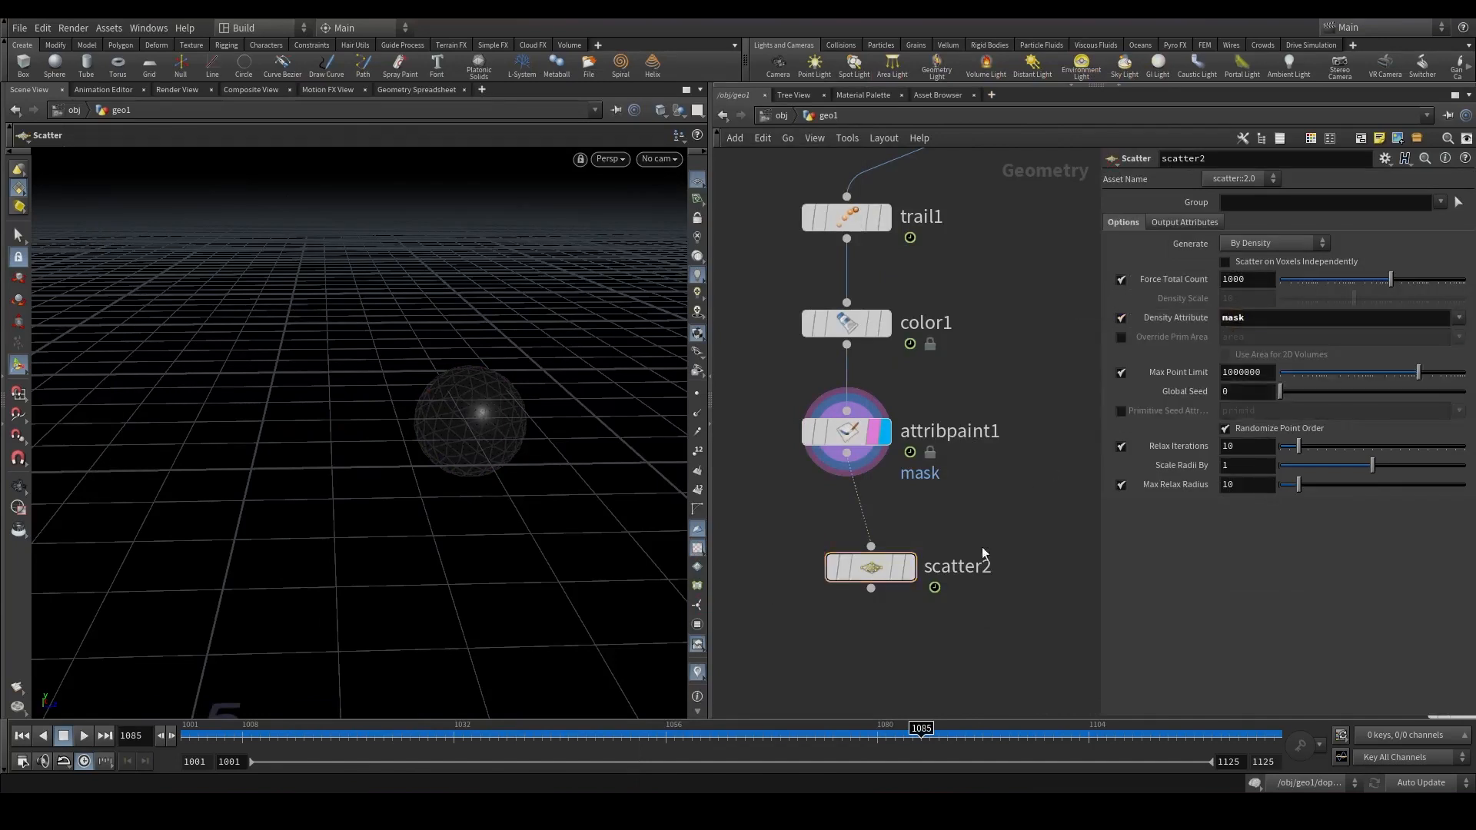
pyautogui.click(910, 568)
pyautogui.moveTo(878, 568); pyautogui.dragTo(854, 569)
pyautogui.keyDown('alt'); pyautogui.moveTo(492, 377); pyautogui.dragTo(522, 323, button='right'); pyautogui.keyUp('alt')
pyautogui.keyDown('alt'); pyautogui.moveTo(522, 323); pyautogui.dragTo(687, 355); pyautogui.keyUp('alt')
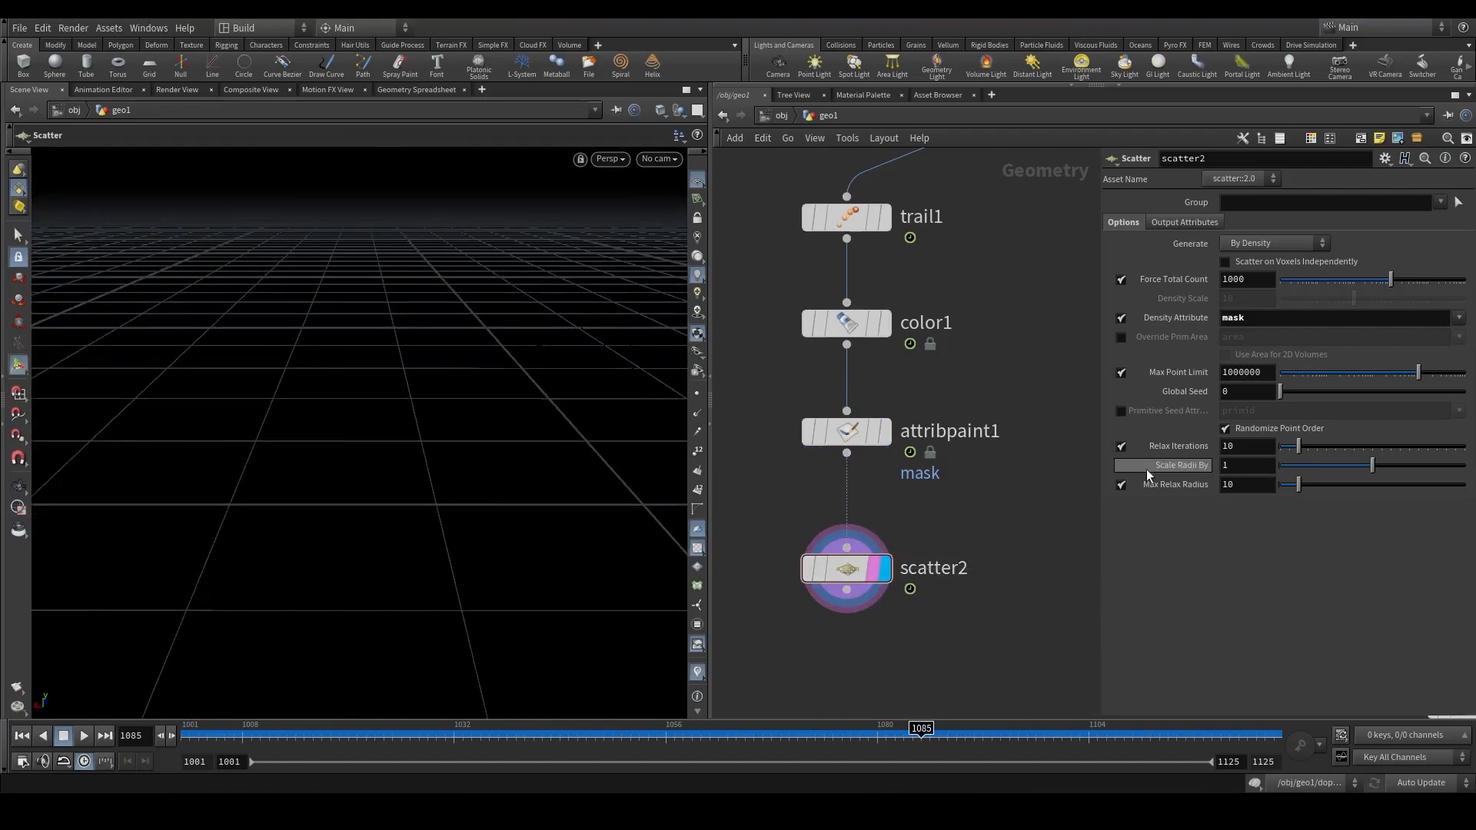
pyautogui.click(1121, 445)
# Add an Attribute Delete node below the Scatter that removes the Cd point attribute.
pyautogui.moveTo(846, 589); pyautogui.dragTo(828, 649)
pyautogui.press('Tab')
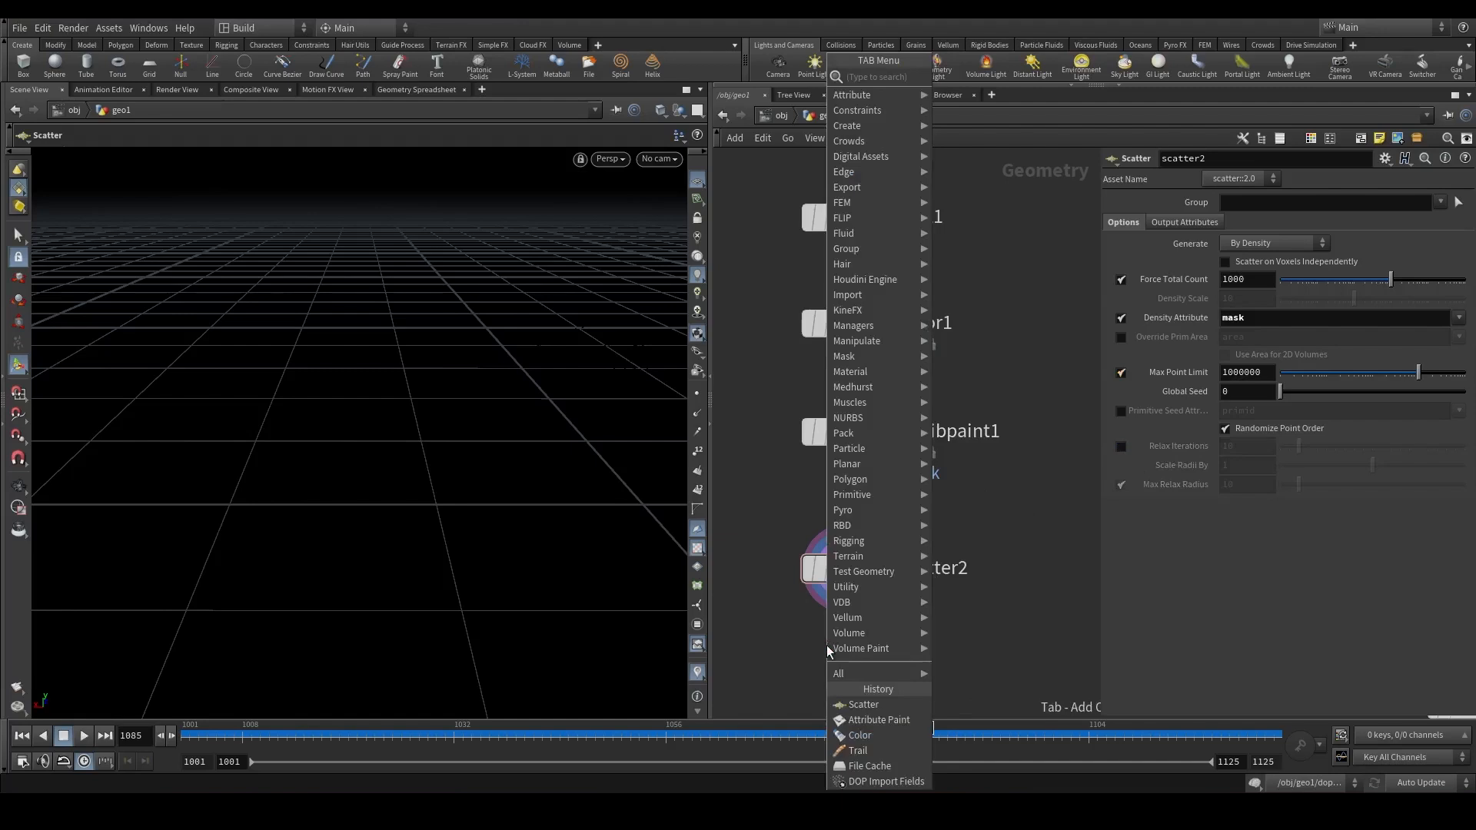
pyautogui.write('atd')
pyautogui.press('Return')
pyautogui.press('Return')
pyautogui.click(1458, 234)
pyautogui.click(1444, 250)
pyautogui.moveTo(884, 667); pyautogui.dragTo(859, 660)
pyautogui.click(849, 664)
pyautogui.click(860, 661)
pyautogui.keyDown('alt'); pyautogui.moveTo(561, 392); pyautogui.dragTo(721, 369); pyautogui.keyUp('alt')
pyautogui.moveTo(823, 650); pyautogui.dragTo(820, 478, button='middle')
pyautogui.moveTo(827, 495); pyautogui.dragTo(831, 512)
pyautogui.click(843, 522)
pyautogui.press('Tab')
pyautogui.write('attd')
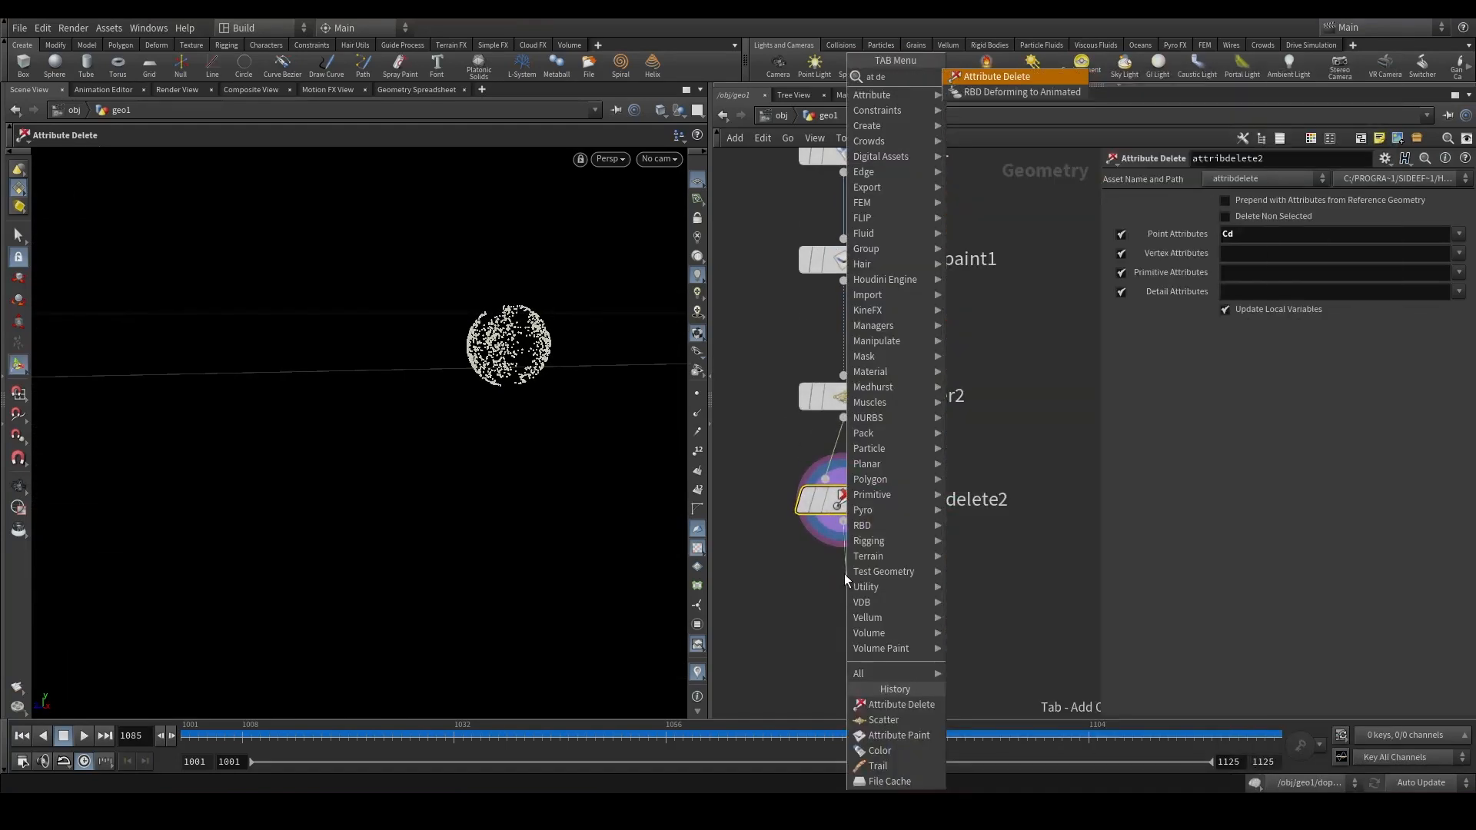
pyautogui.press('Return')
pyautogui.press('Return')
pyautogui.press('Delete')
# Add an Attribute Wrangle node below the Attribute Delete node.
pyautogui.press('Tab')
pyautogui.write('attw')
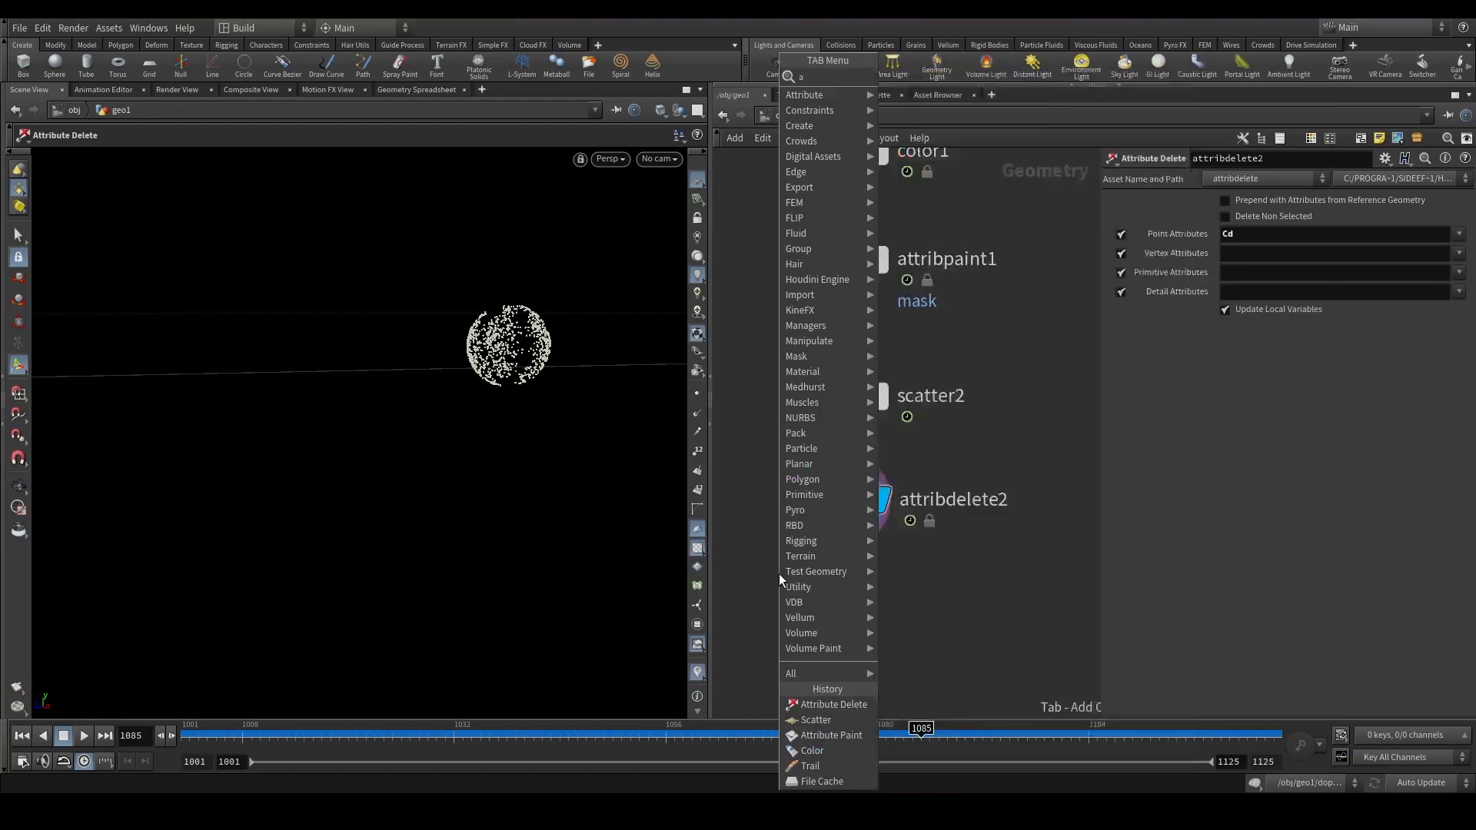
pyautogui.press('Return')
pyautogui.press('Return')
pyautogui.moveTo(830, 582); pyautogui.dragTo(829, 630)
# Write VEX removing points whose velocity length is below a thresold channel, create the parameter and set it to 5.
pyautogui.click(1201, 309)
pyautogui.write('if*')
pyautogui.press('BackSpace')
pyautogui.write('length(@v)<chf("thresold')
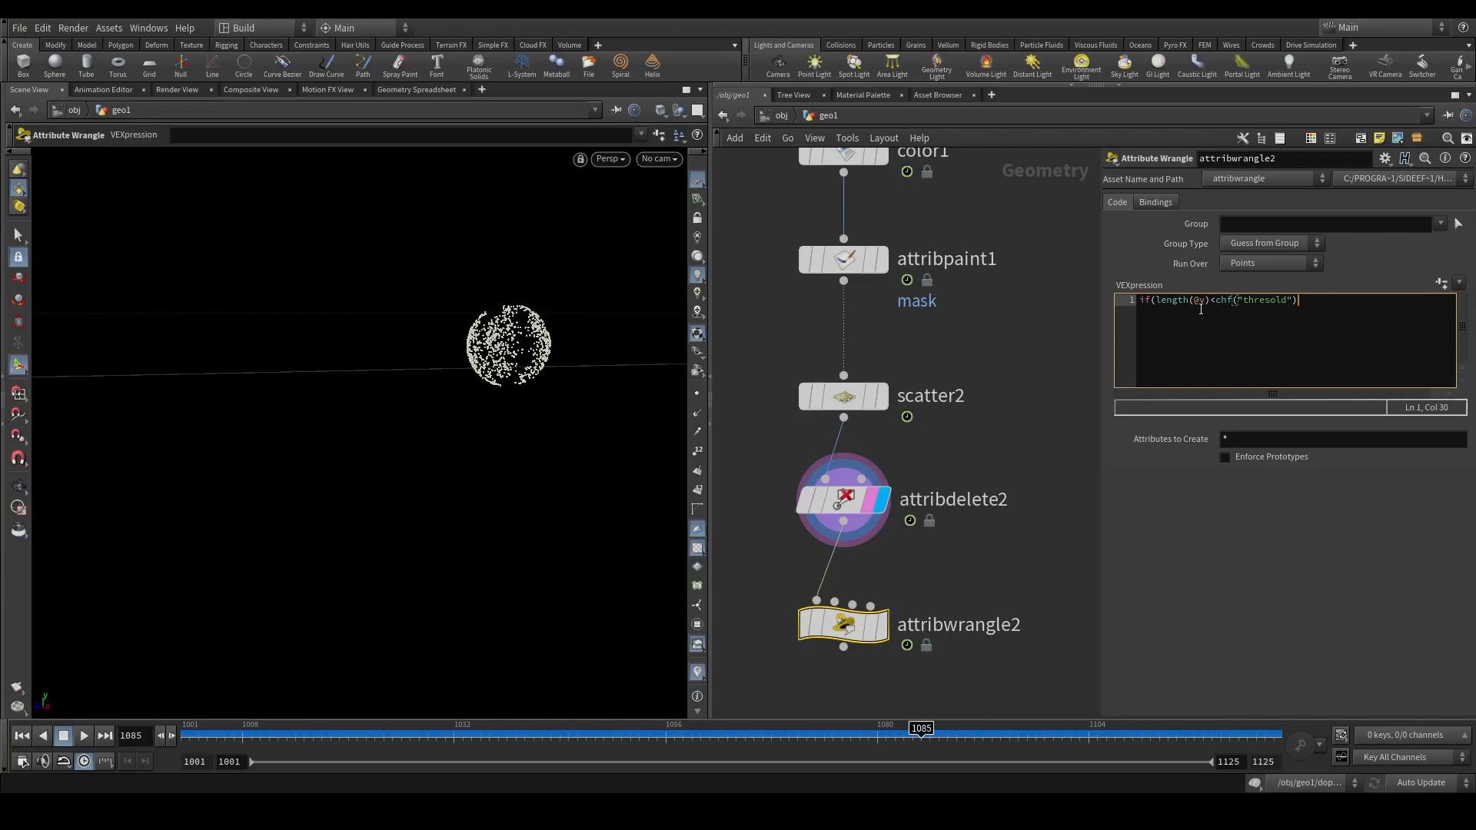
pyautogui.write('removepoint(-')
pyautogui.click(1437, 286)
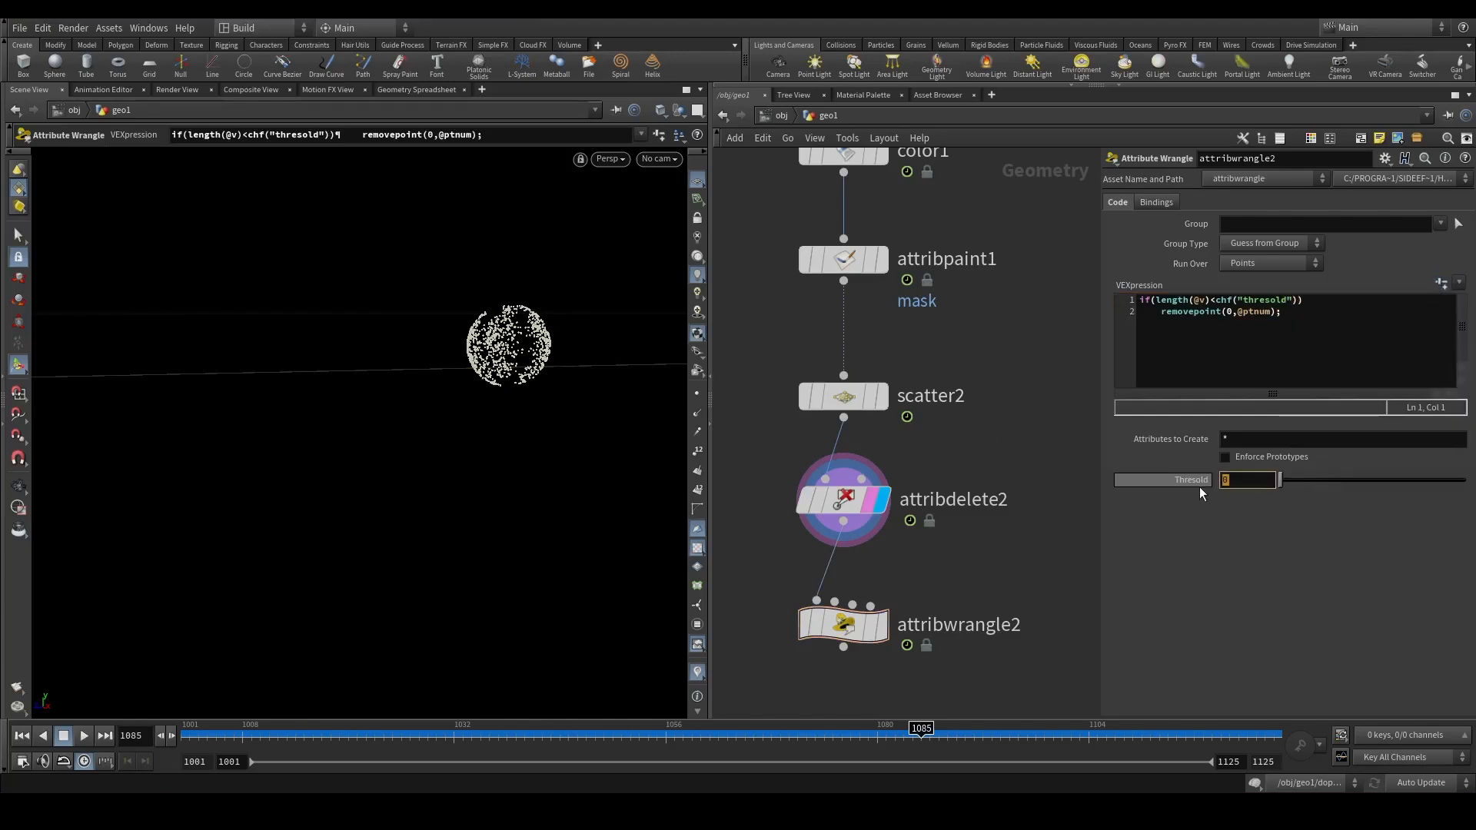
pyautogui.write('5')
pyautogui.press('Return')
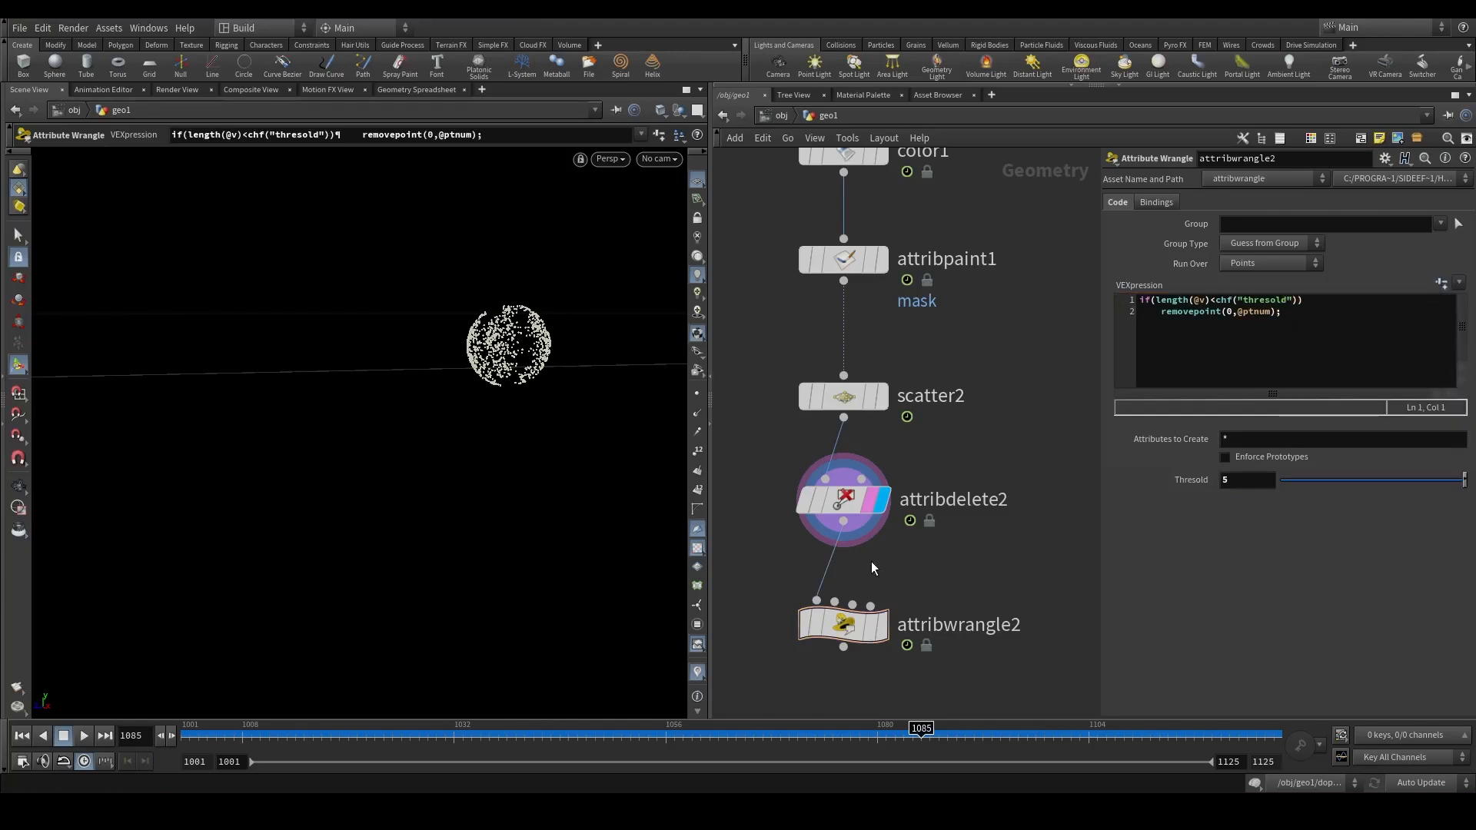
# Scrub through the timeline to review the filtered scatter points.
pyautogui.click(873, 632)
pyautogui.click(312, 728)
pyautogui.moveTo(312, 729); pyautogui.dragTo(1213, 727)
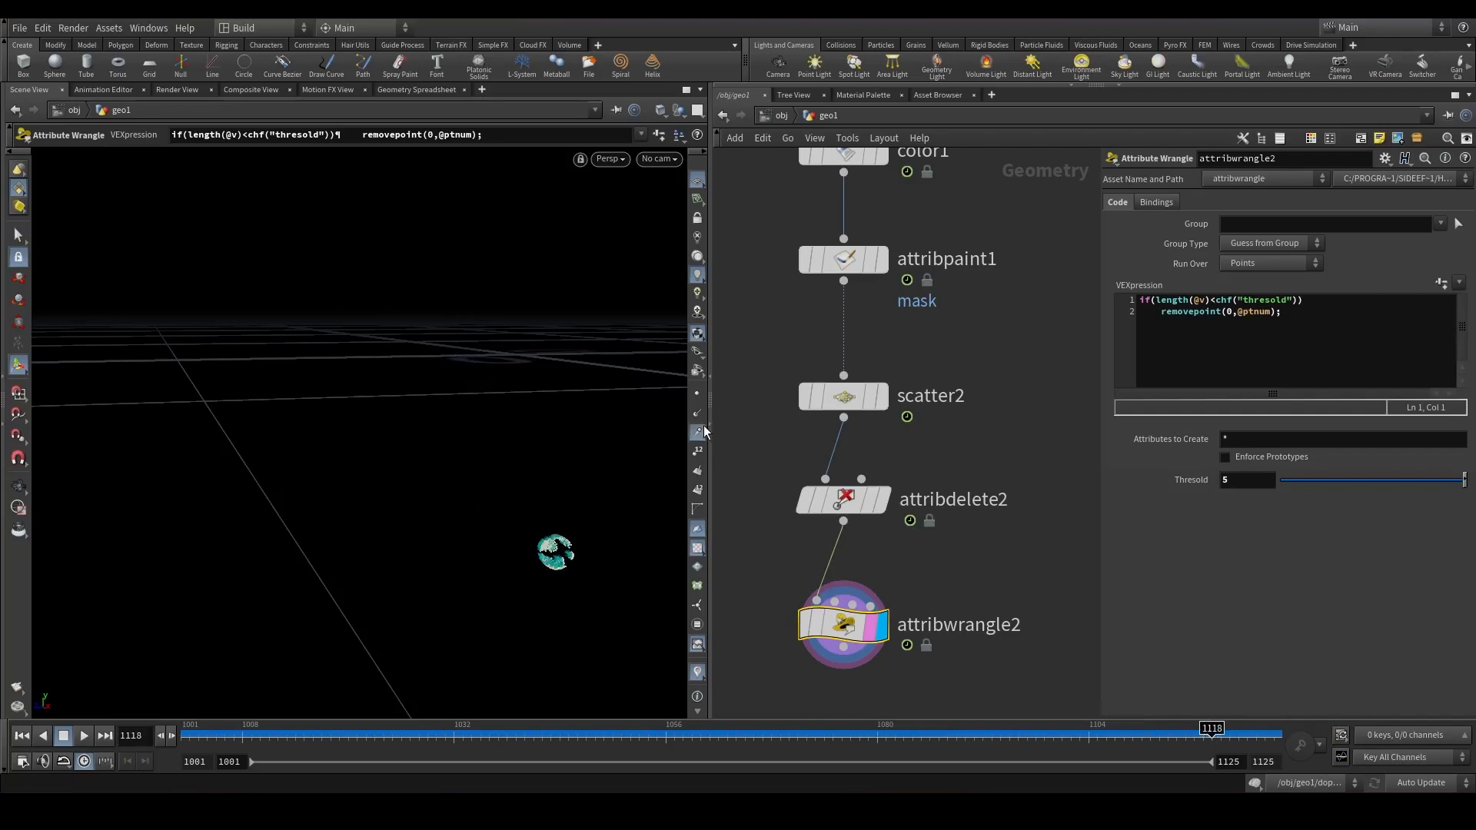
pyautogui.moveTo(560, 729); pyautogui.dragTo(867, 653)
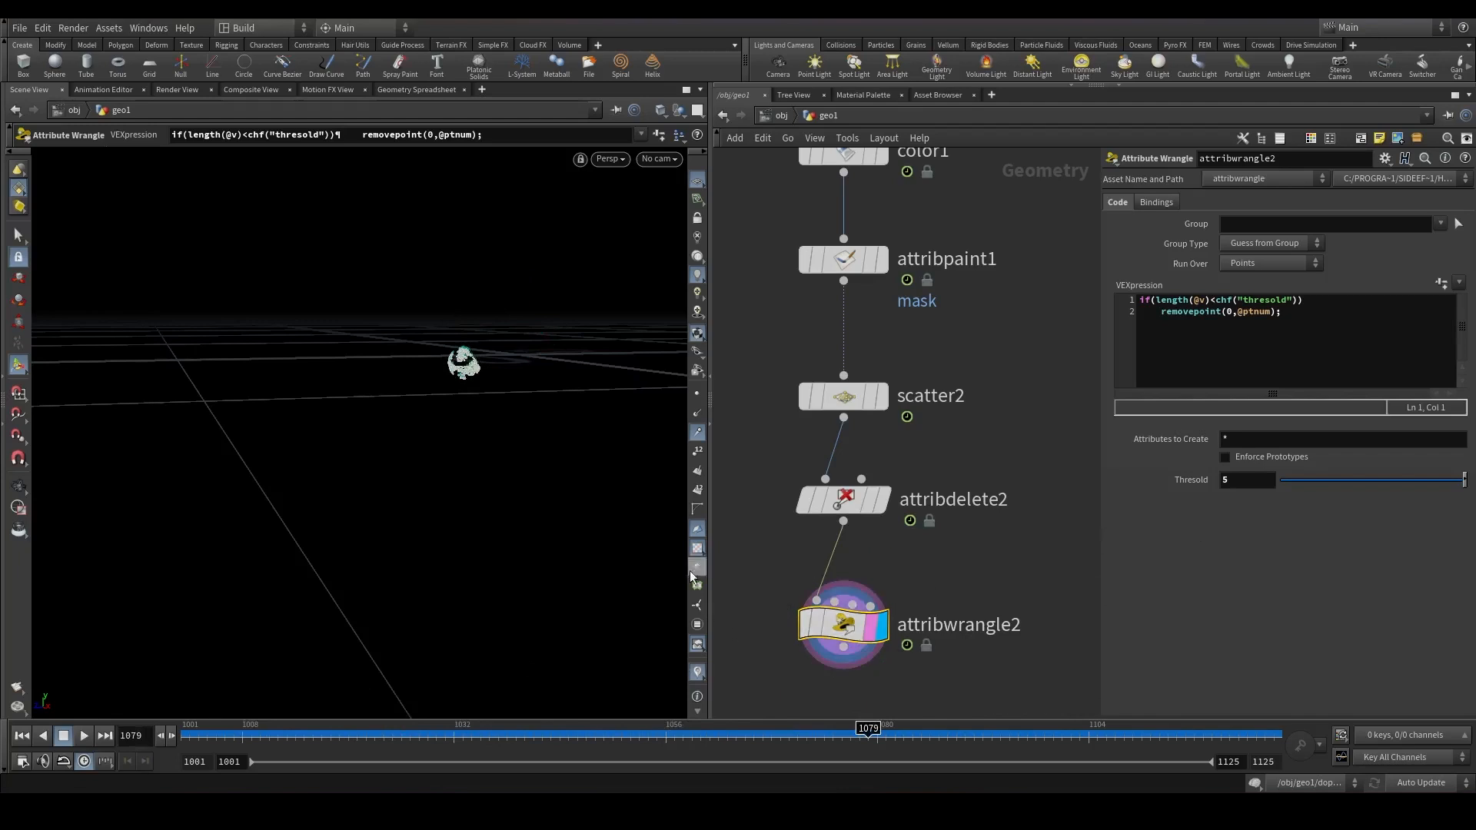
# Add a POP network named popnet and wire the attribute wrangle and smoke_cache outputs into it.
pyautogui.scroll(-5, 977, 545)
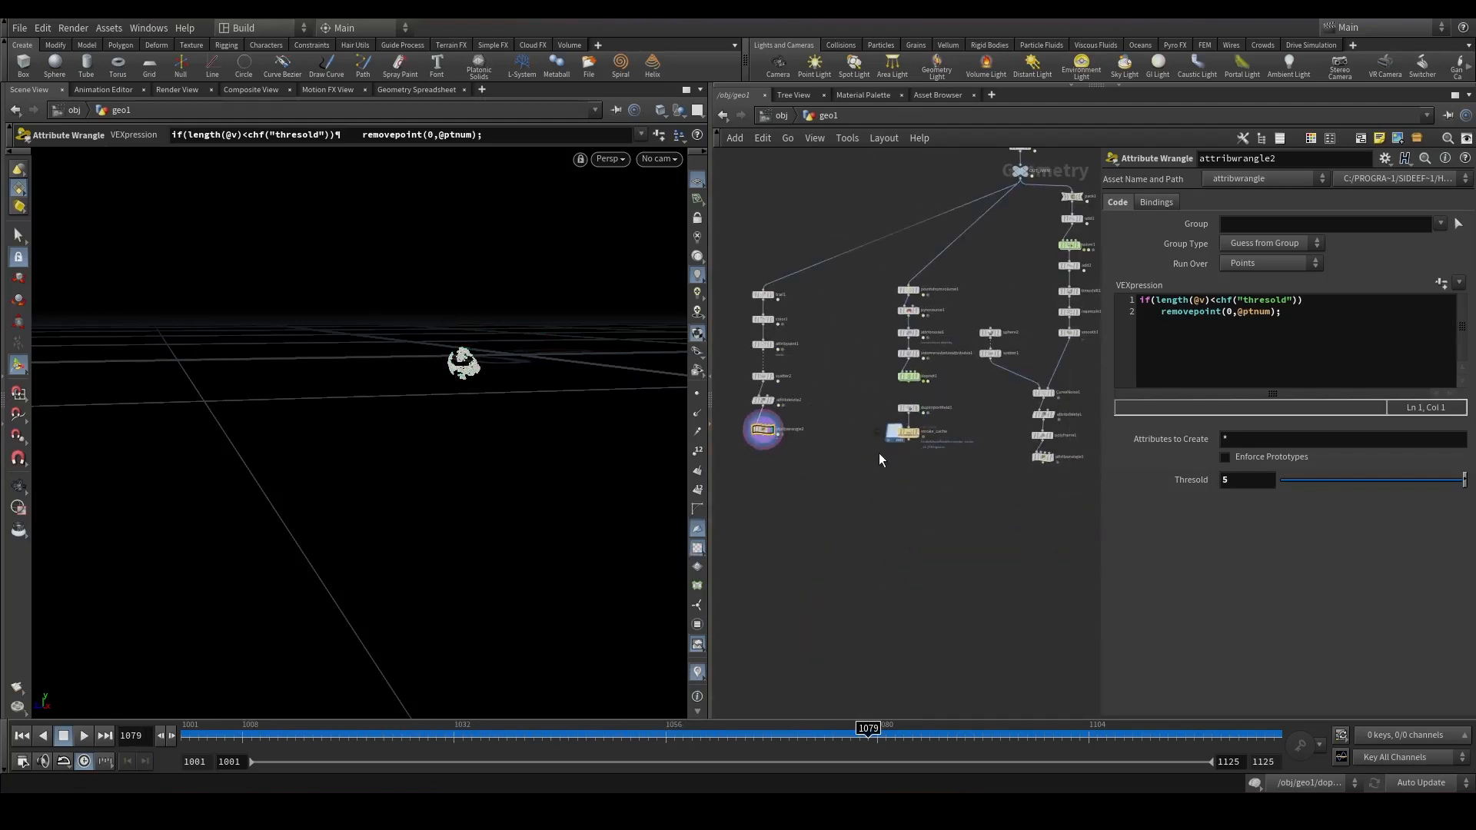
pyautogui.press('Tab')
pyautogui.write('pop')
pyautogui.press('Return')
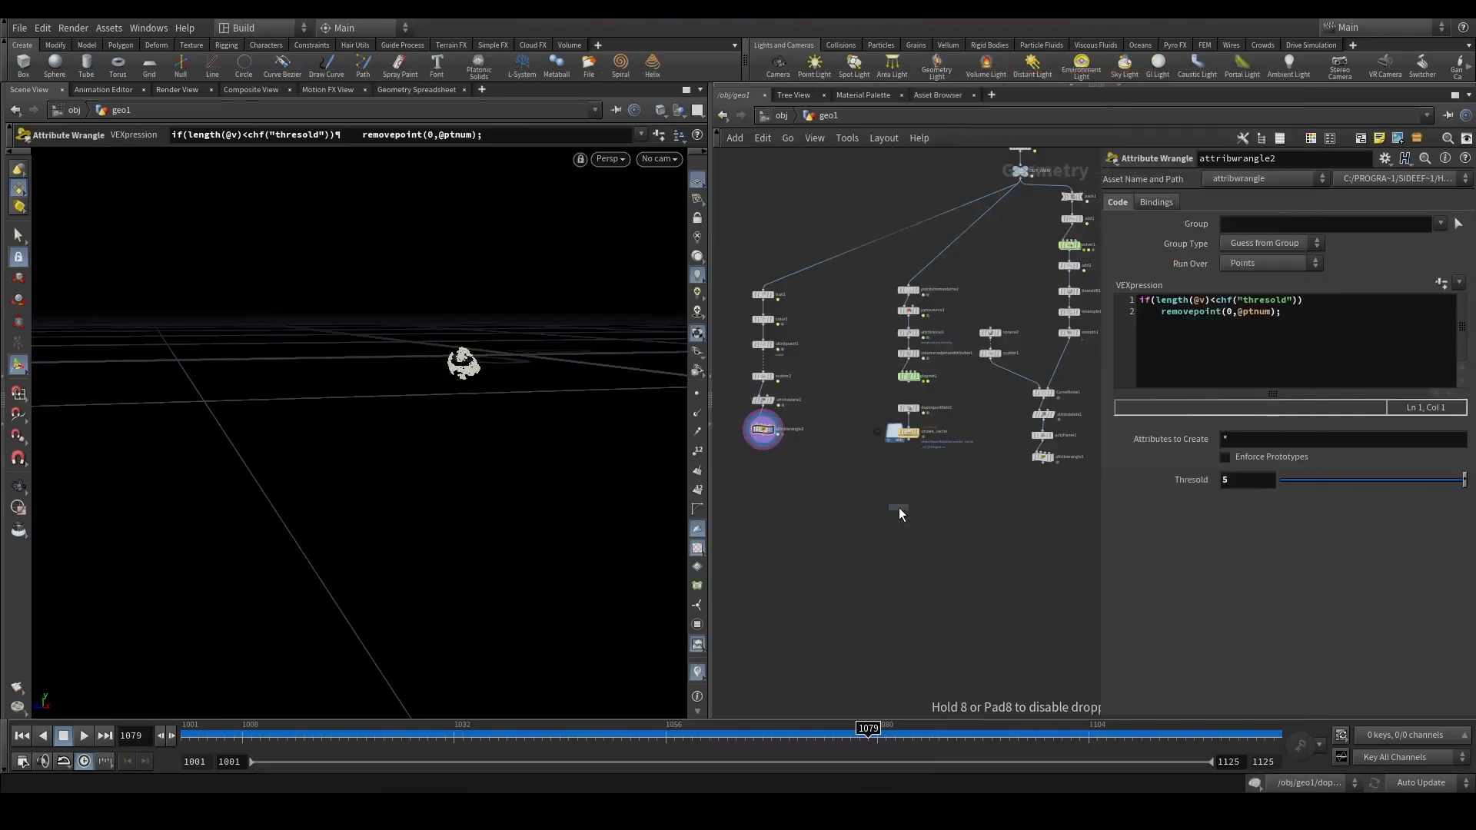
pyautogui.click(904, 509)
pyautogui.moveTo(747, 428); pyautogui.dragTo(942, 518)
pyautogui.moveTo(954, 431); pyautogui.dragTo(950, 515)
pyautogui.click(957, 524)
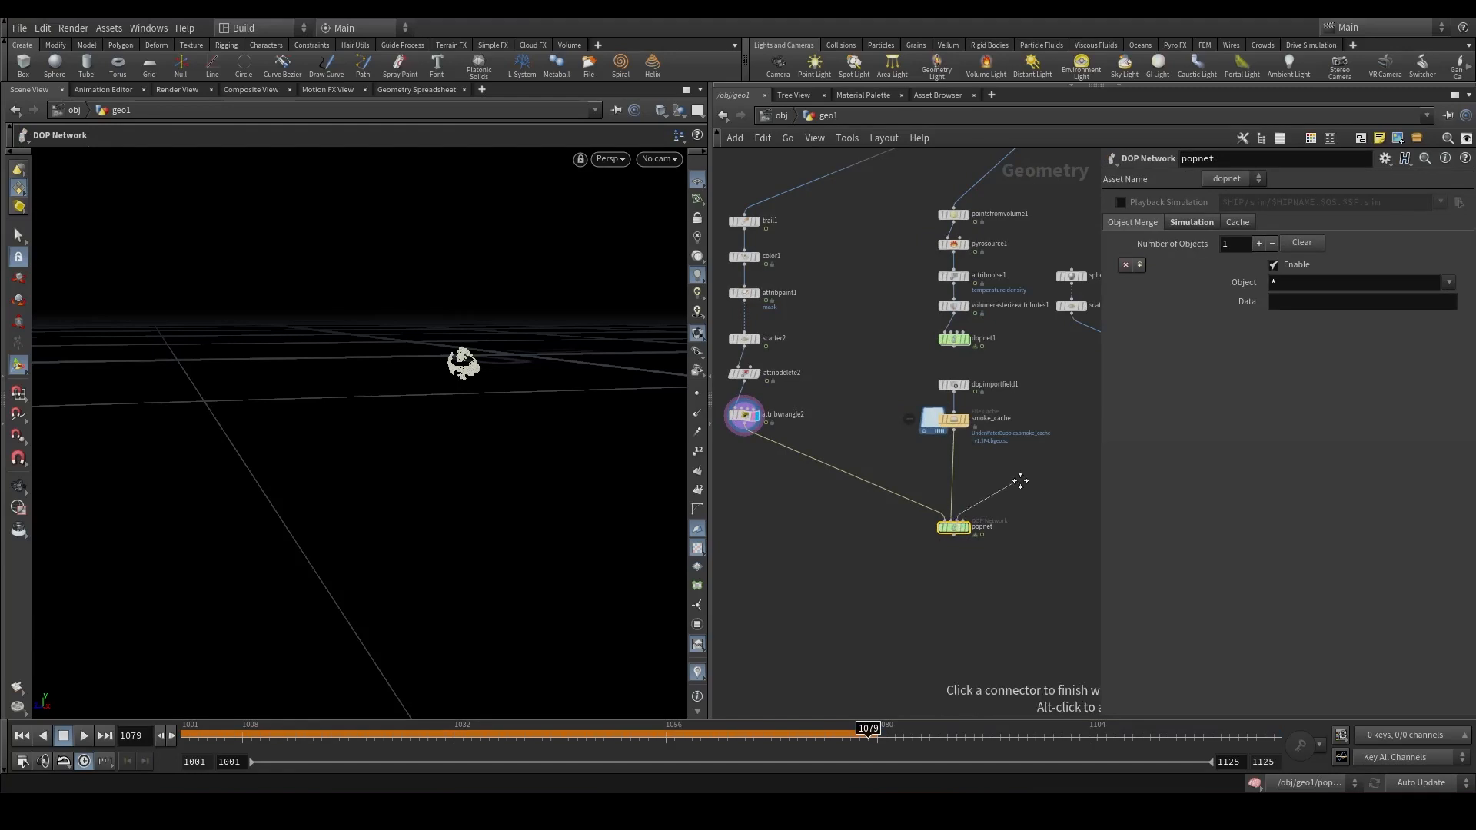
pyautogui.moveTo(1076, 475); pyautogui.dragTo(1003, 481, button='middle')
pyautogui.click(1074, 469)
pyautogui.scroll(3, 984, 532)
pyautogui.moveTo(323, 734); pyautogui.dragTo(13, 692)
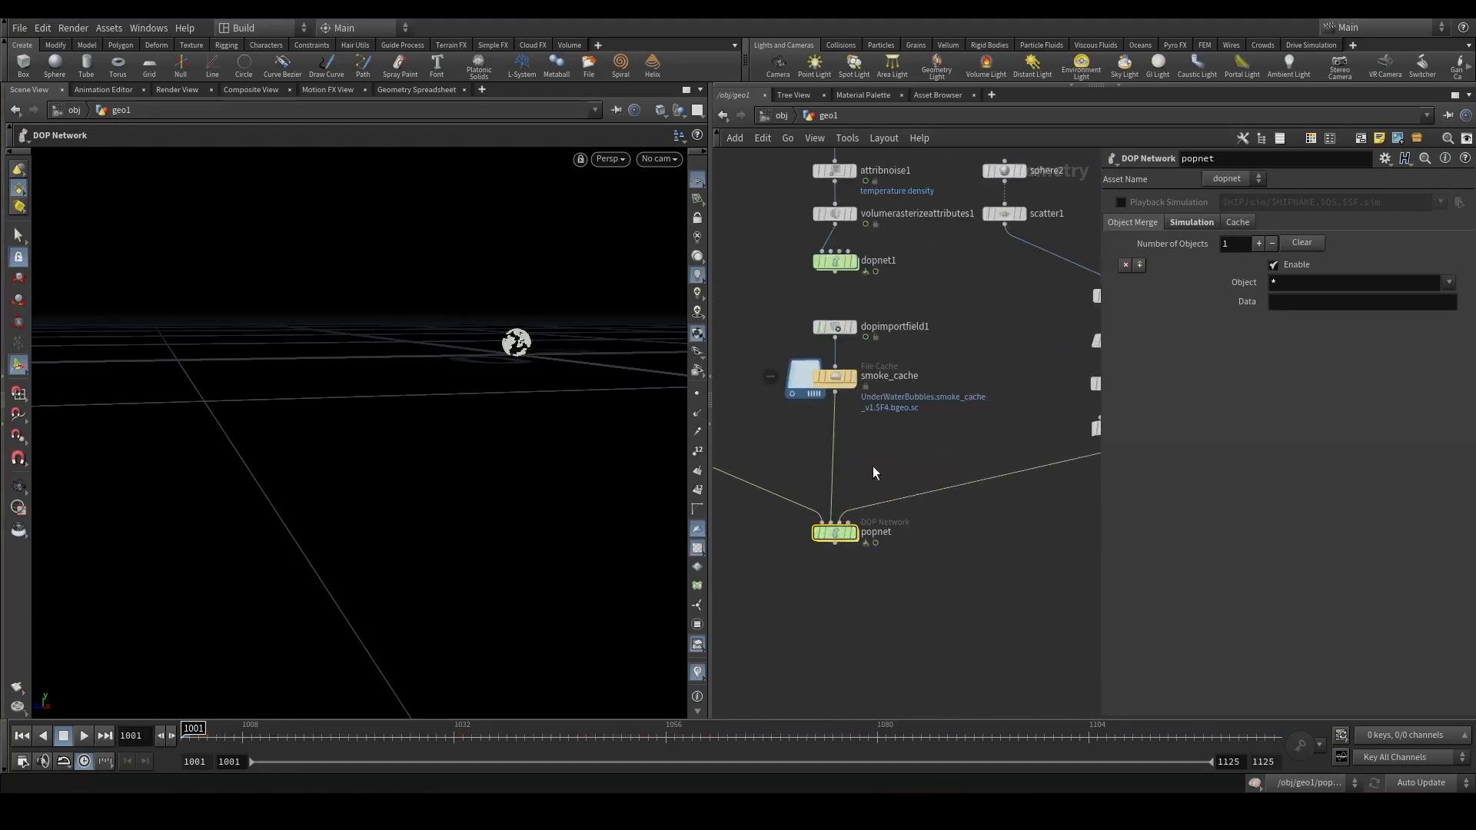
# Add a Null named CURVE_FORCE between the curve branch's wrangle and popnet.
pyautogui.press('Tab')
pyautogui.write('null')
pyautogui.press('Return')
pyautogui.click(1028, 477)
pyautogui.moveTo(1002, 570); pyautogui.dragTo(800, 611, button='middle')
pyautogui.scroll(3, 799, 611)
pyautogui.moveTo(833, 482); pyautogui.dragTo(950, 482)
pyautogui.press('F2')
pyautogui.write('CIRVE_')
pyautogui.press('BackSpace')
pyautogui.press('BackSpace')
pyautogui.press('BackSpace')
pyautogui.press('BackSpace')
pyautogui.press('BackSpace')
pyautogui.press('BackSpace')
pyautogui.write('CURVE_FORCE')
pyautogui.press('Return')
# Duplicate the null, rename the copy SMOKE_ADVECTION and place it between smoke_cache and popnet.
pyautogui.scroll(-3, 964, 481)
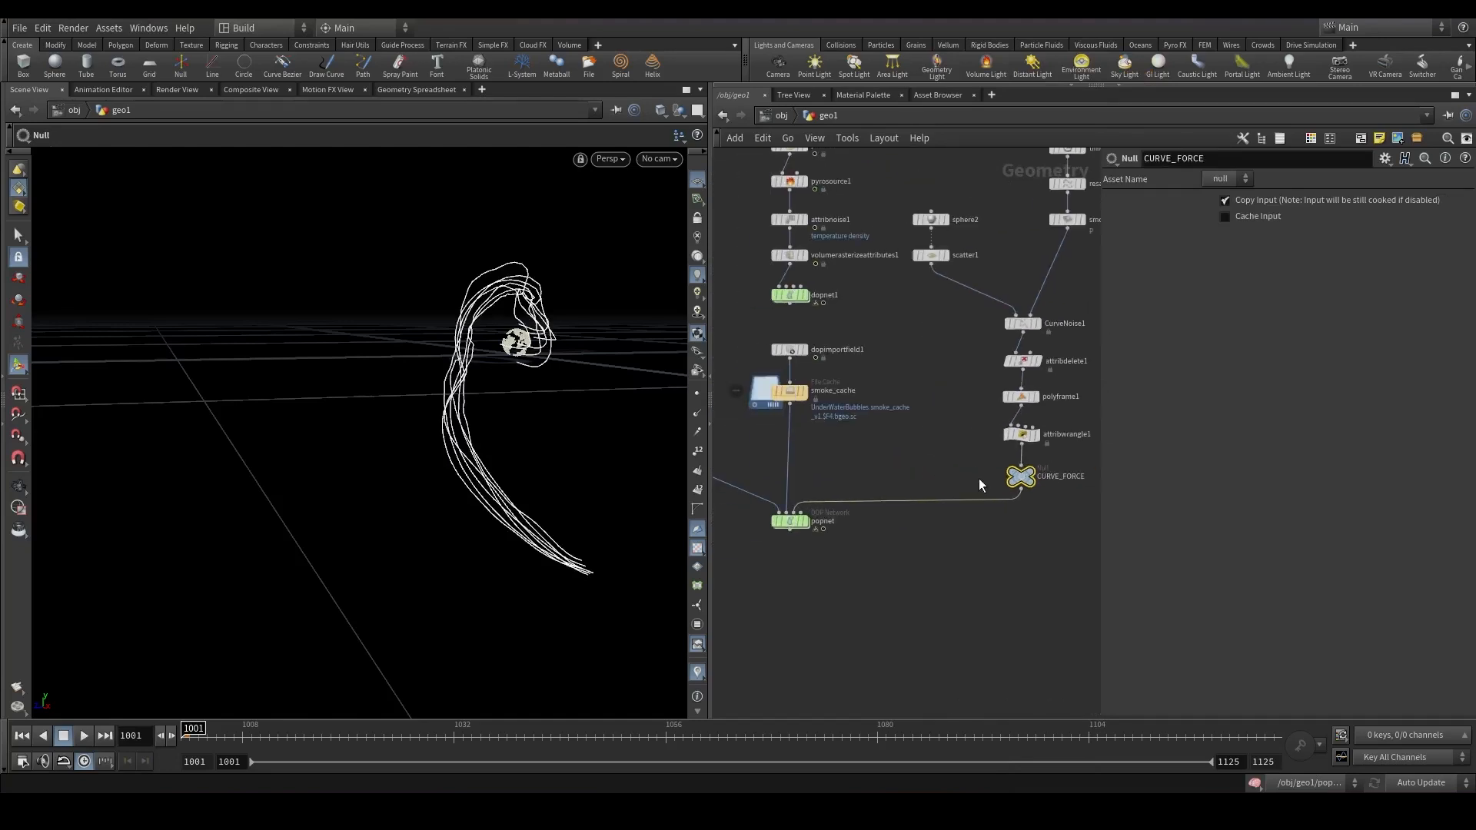
pyautogui.keyDown('alt'); pyautogui.moveTo(1011, 477); pyautogui.dragTo(780, 462); pyautogui.keyUp('alt')
pyautogui.click(849, 461)
pyautogui.moveTo(872, 461); pyautogui.dragTo(708, 460)
pyautogui.write('SMOKE_ADVECTION')
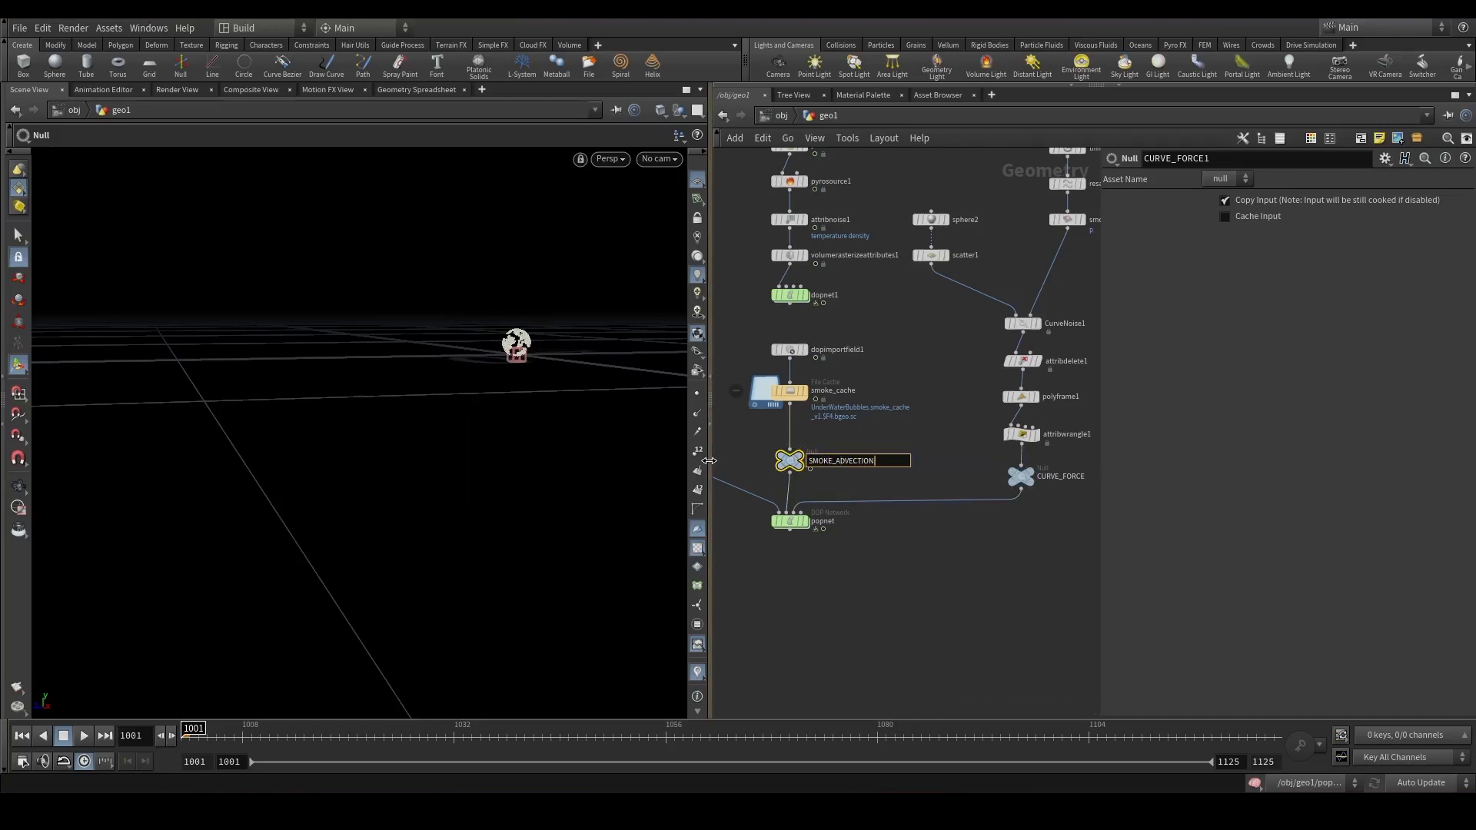
pyautogui.press('Return')
# Duplicate the null again, rename it SRC and wire it into popnet.
pyautogui.moveTo(831, 486); pyautogui.dragTo(1074, 504, button='middle')
pyautogui.keyDown('alt'); pyautogui.moveTo(1035, 481); pyautogui.dragTo(784, 481); pyautogui.keyUp('alt')
pyautogui.click(819, 477)
pyautogui.moveTo(877, 479); pyautogui.dragTo(630, 481)
pyautogui.write('SRC')
pyautogui.press('Return')
pyautogui.moveTo(1049, 536); pyautogui.dragTo(896, 480, button='middle')
pyautogui.scroll(2, 896, 480)
pyautogui.moveTo(889, 485); pyautogui.dragTo(877, 498)
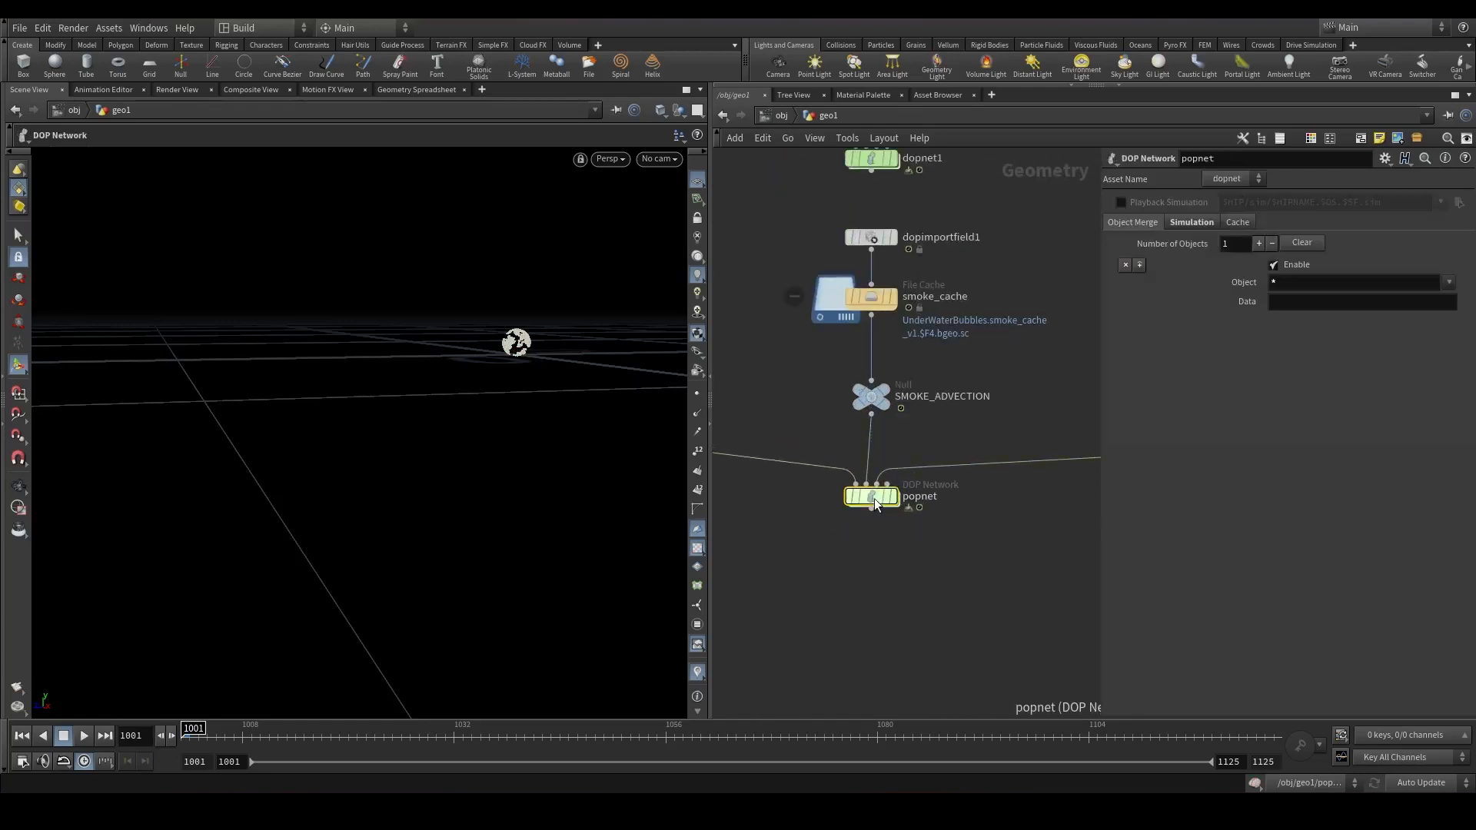
# Open the popnet network and set the POP Source's emission type to Points.
pyautogui.doubleClick(872, 498)
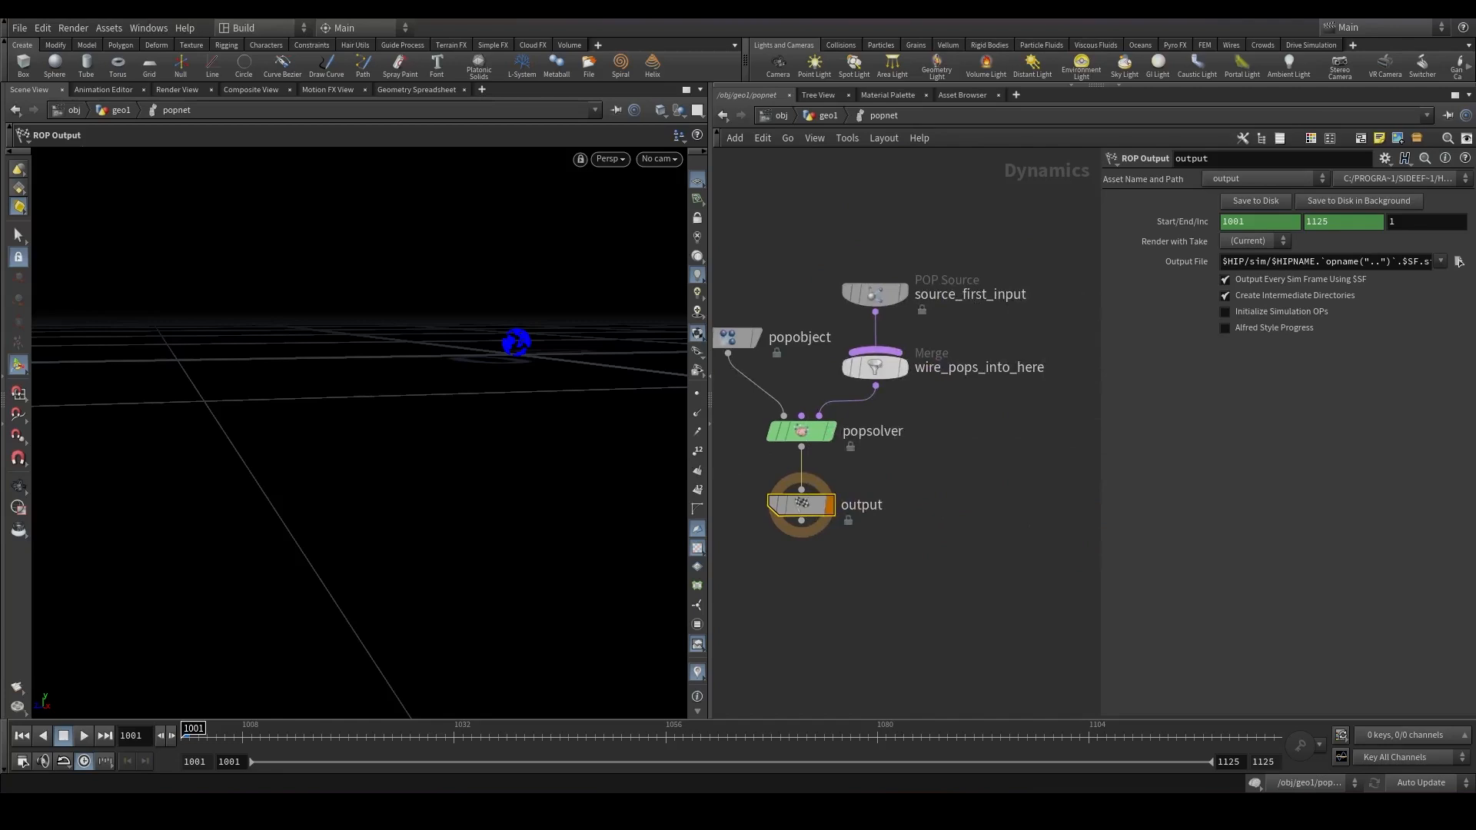
pyautogui.moveTo(839, 357); pyautogui.dragTo(852, 542, button='middle')
pyautogui.scroll(1, 869, 531)
pyautogui.moveTo(897, 483); pyautogui.dragTo(890, 283)
pyautogui.moveTo(891, 288); pyautogui.dragTo(1065, 267, button='middle')
pyautogui.click(1266, 245)
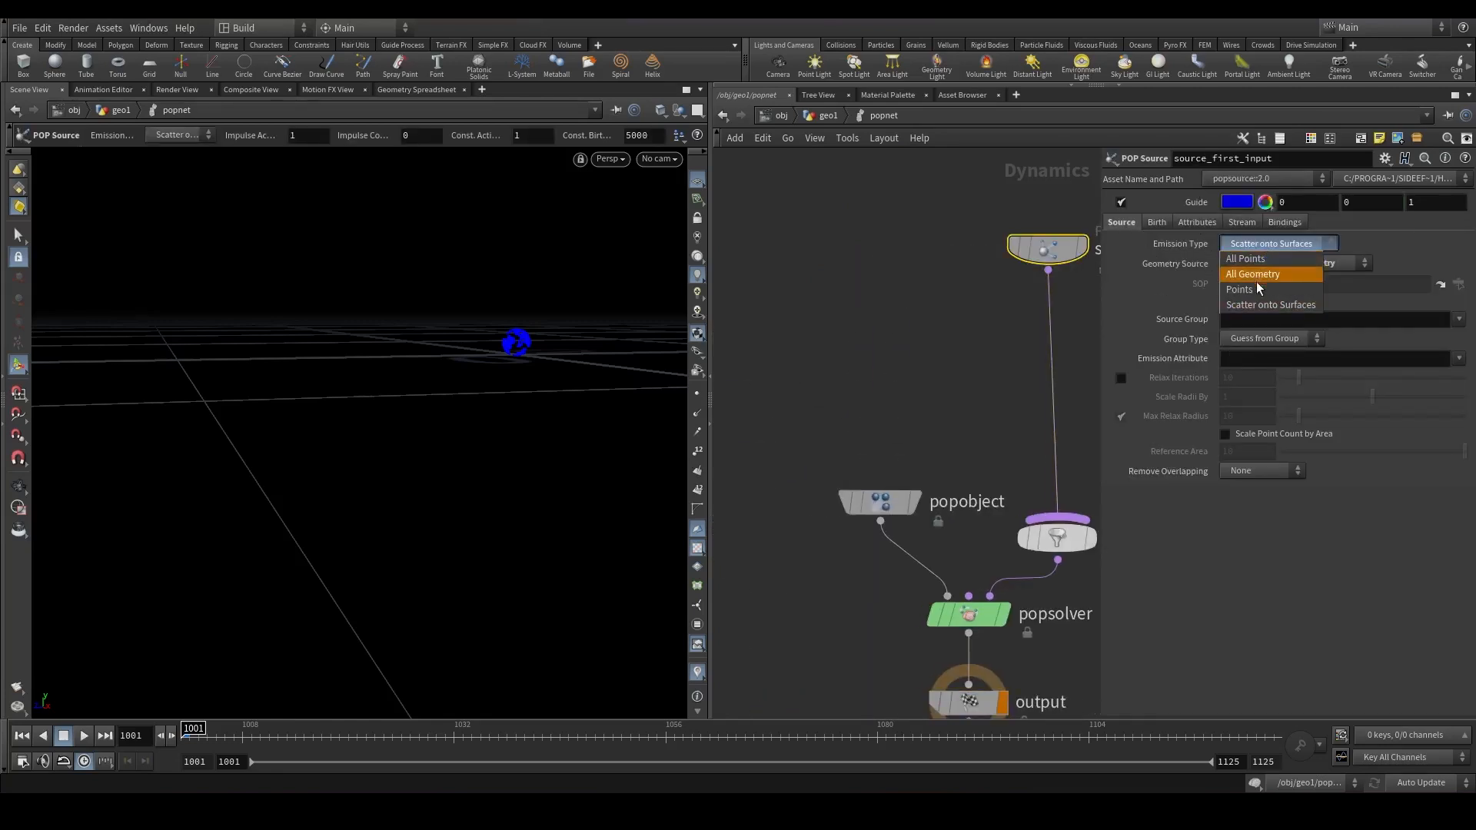
pyautogui.click(1256, 287)
pyautogui.click(1272, 260)
# Set the source's Impulse Activation to $F>=1008 on the Birth settings.
pyautogui.click(1156, 223)
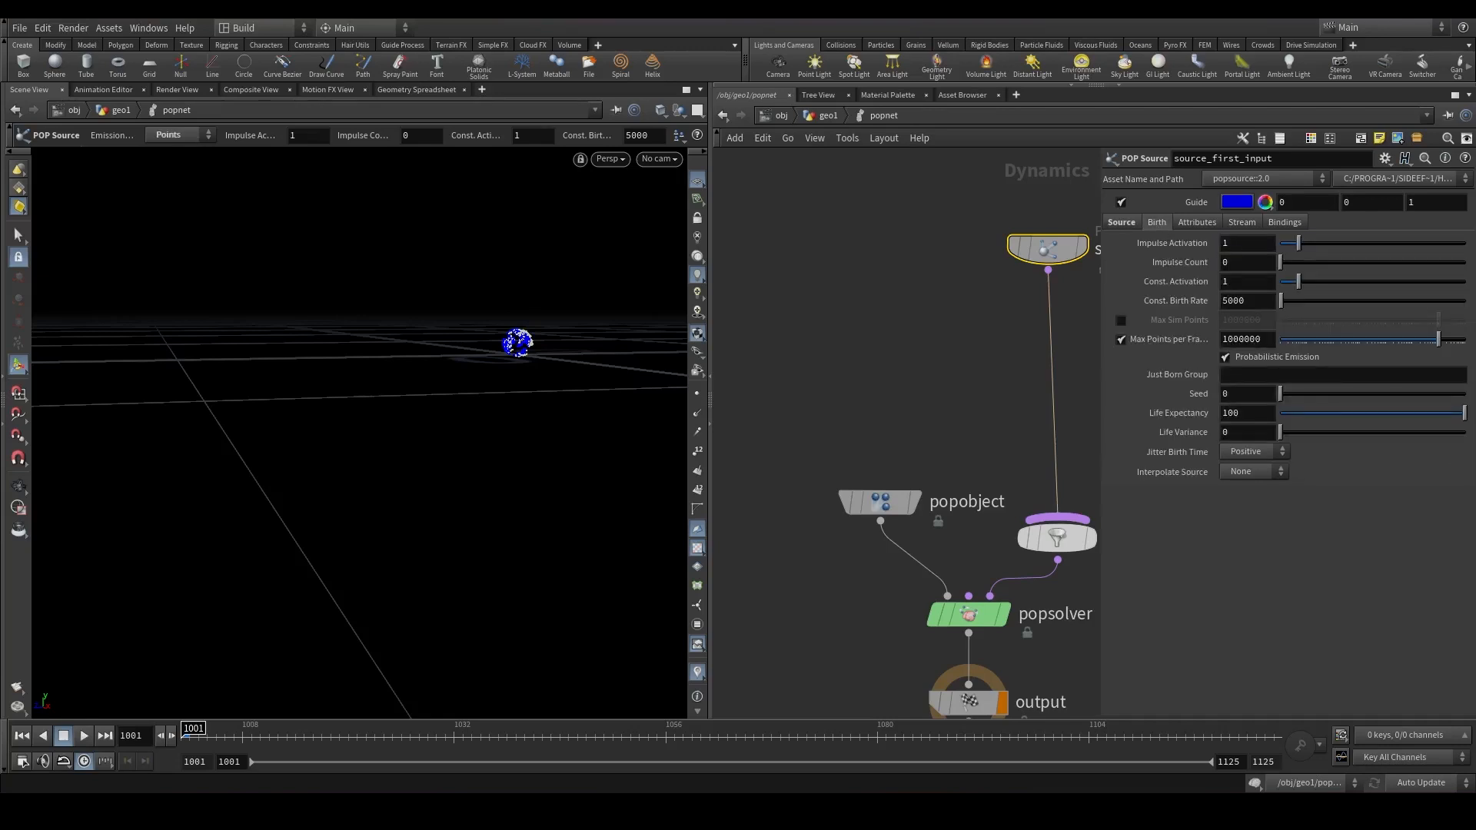
pyautogui.write('$F>=1008')
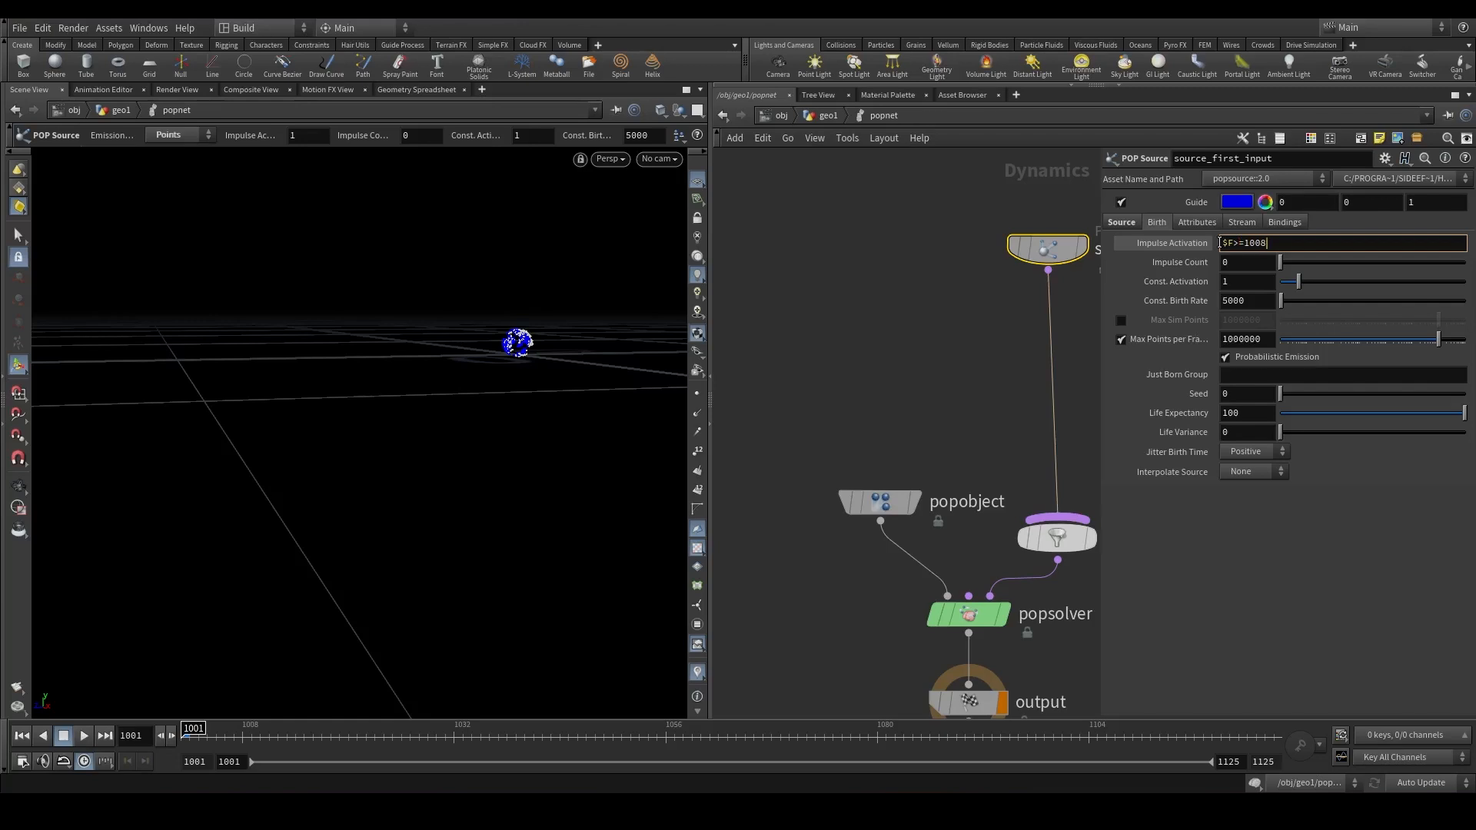
pyautogui.press('Return')
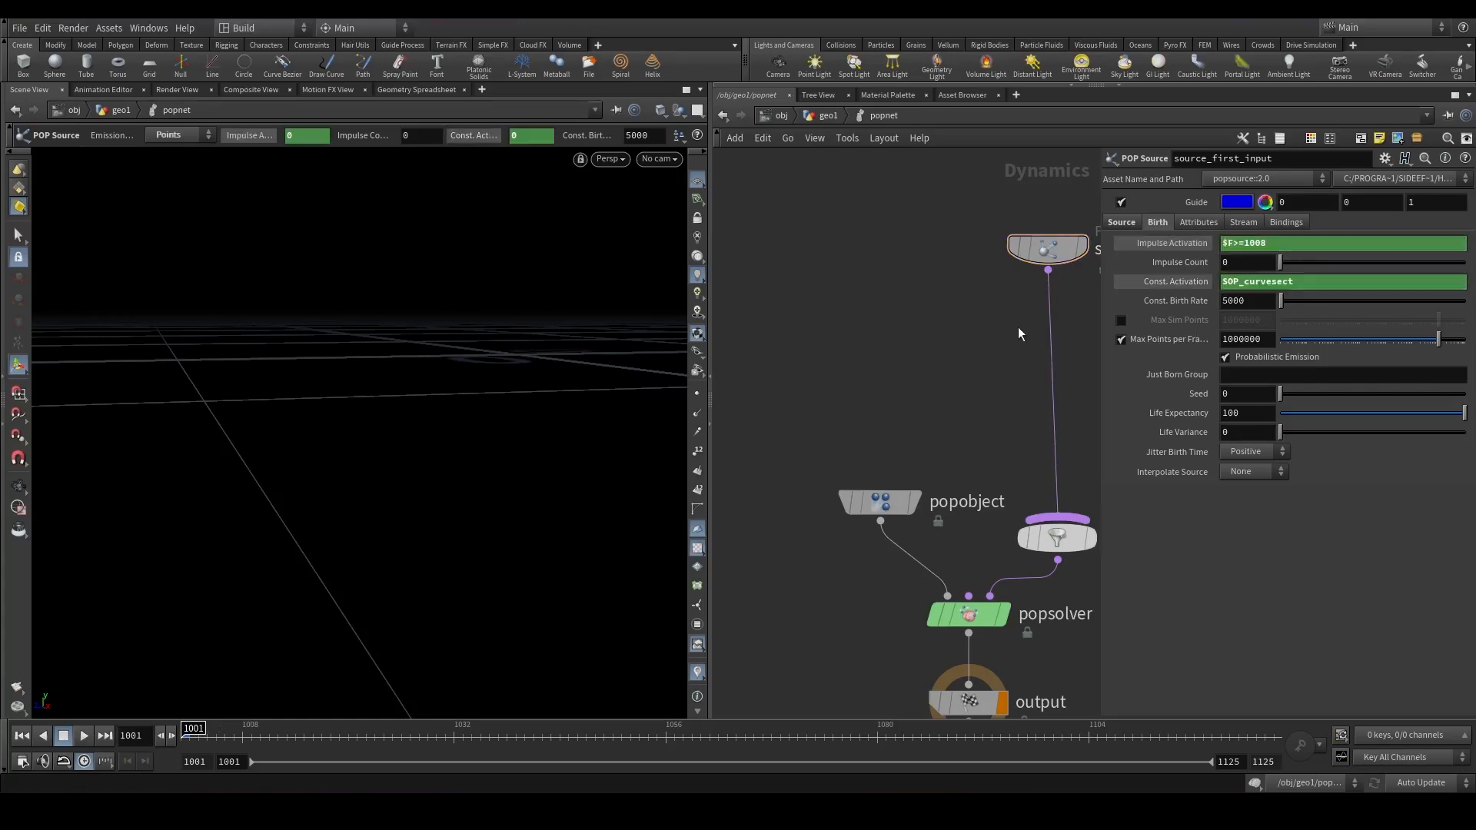
# Copy the Impulse Activation expression $F>=1008 into Const. Activation.
pyautogui.moveTo(1018, 326); pyautogui.dragTo(935, 321, button='middle')
pyautogui.moveTo(1320, 241); pyautogui.dragTo(1167, 246)
pyautogui.moveTo(1291, 282); pyautogui.dragTo(1139, 289)
pyautogui.click(1187, 281)
pyautogui.click(1187, 281)
pyautogui.click(1184, 281)
pyautogui.click(1184, 282)
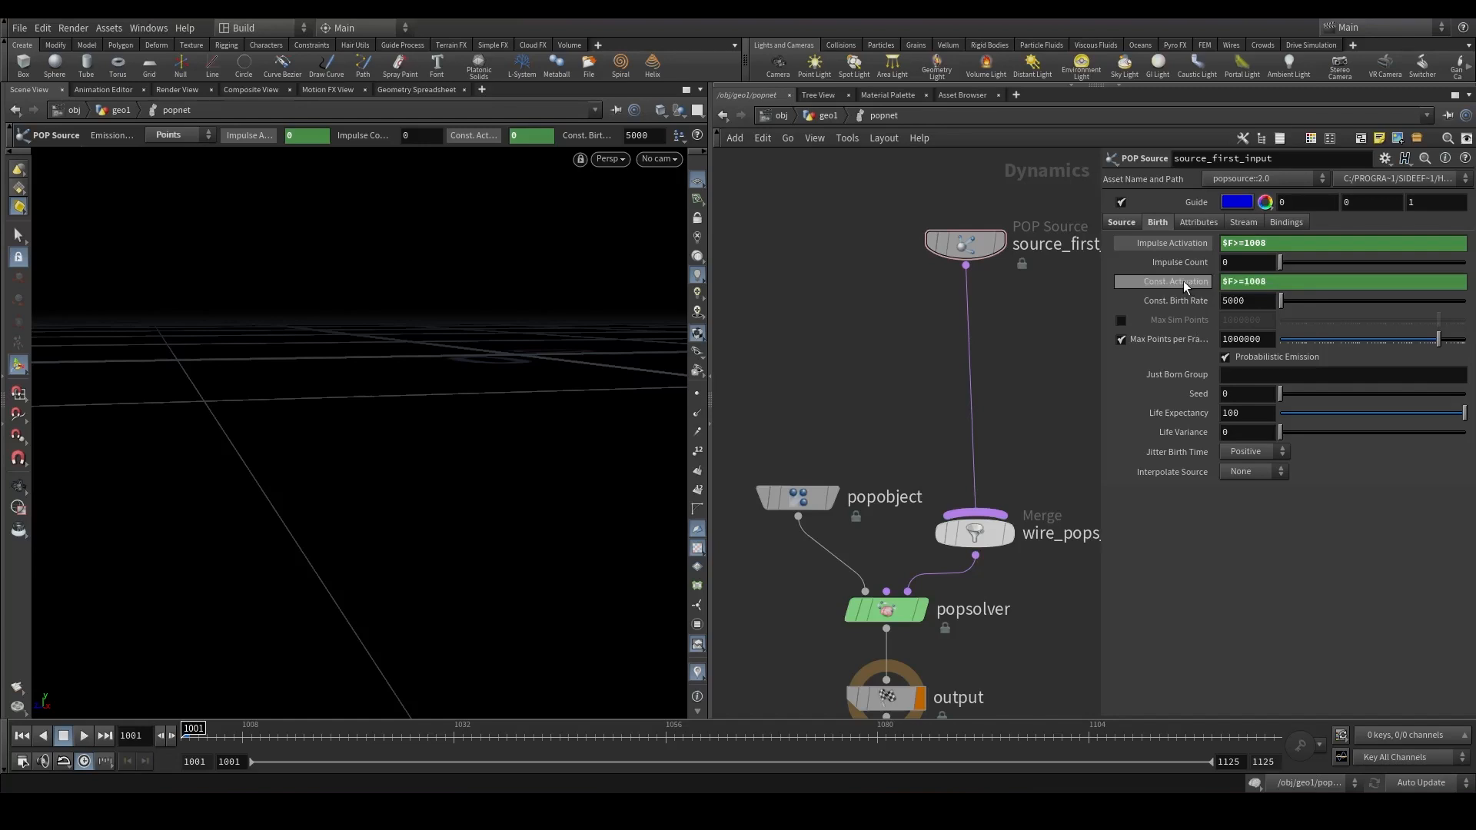
# Set Const. Birth Rate to 2500 and play back the particle emission.
pyautogui.moveTo(1248, 303); pyautogui.dragTo(1199, 316)
pyautogui.write('2500')
pyautogui.hotkey('space', 'h')
pyautogui.click(84, 737)
pyautogui.moveTo(347, 453); pyautogui.dragTo(419, 382)
pyautogui.moveTo(258, 736); pyautogui.dragTo(189, 735)
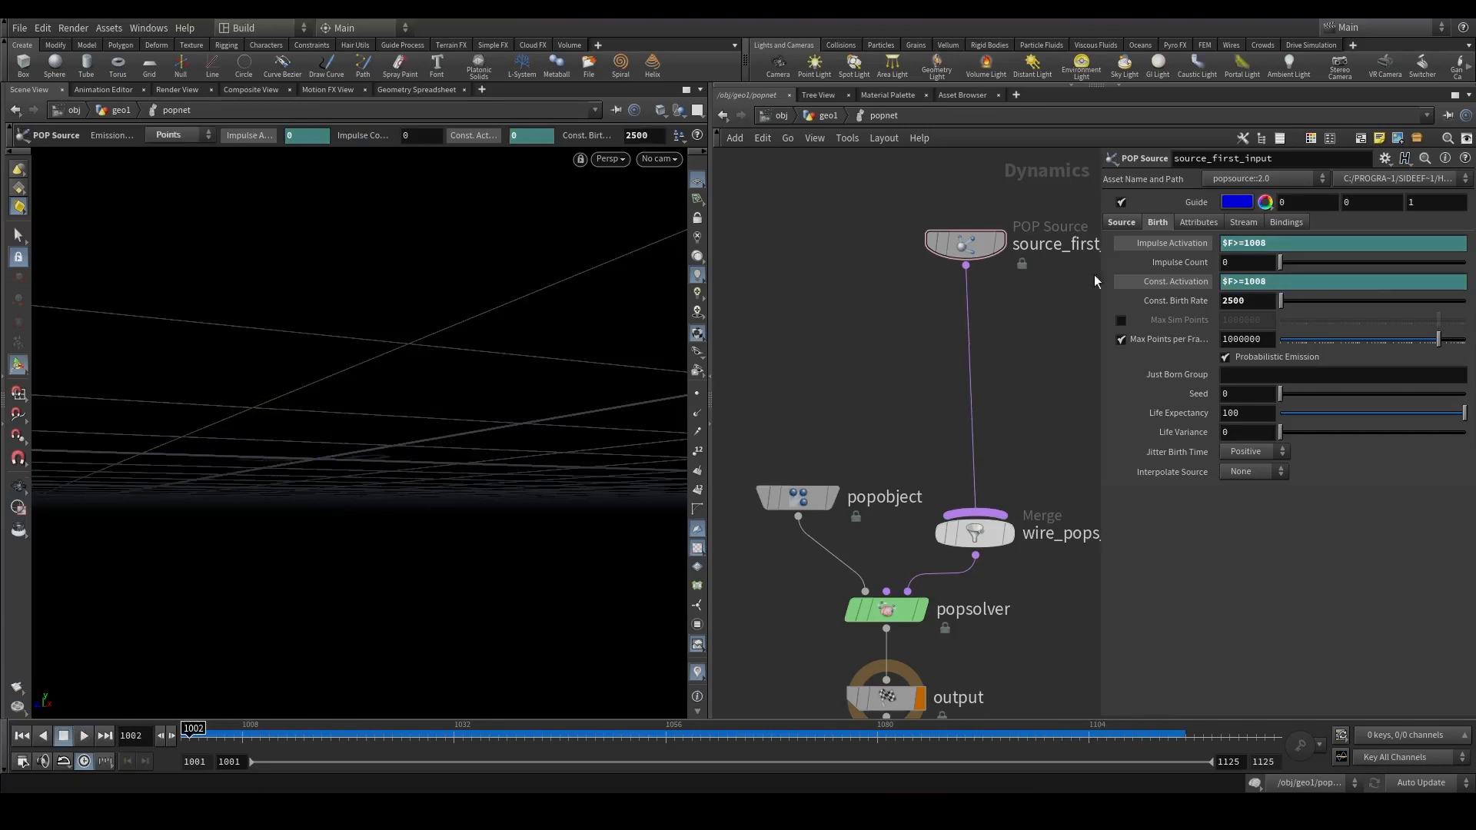
# Set the source's Inherit Velocity to 0.65 and preview the simulation.
pyautogui.click(1198, 223)
pyautogui.write('006')
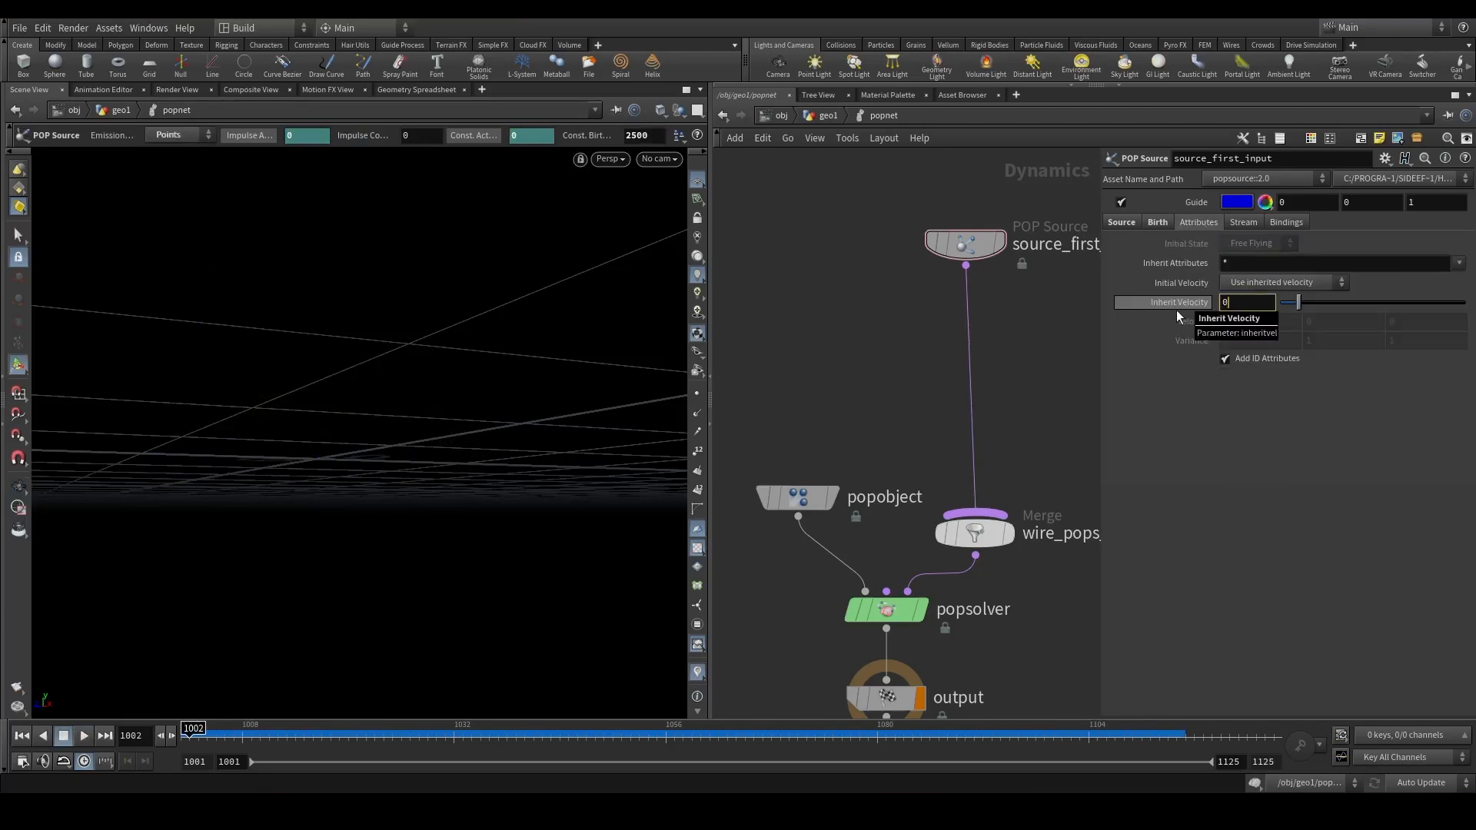
pyautogui.press('BackSpace')
pyautogui.press('BackSpace')
pyautogui.write('.65')
pyautogui.press('Return')
pyautogui.click(82, 737)
pyautogui.keyDown('alt'); pyautogui.moveTo(347, 421); pyautogui.dragTo(353, 490); pyautogui.keyUp('alt')
pyautogui.moveTo(389, 736); pyautogui.dragTo(700, 736)
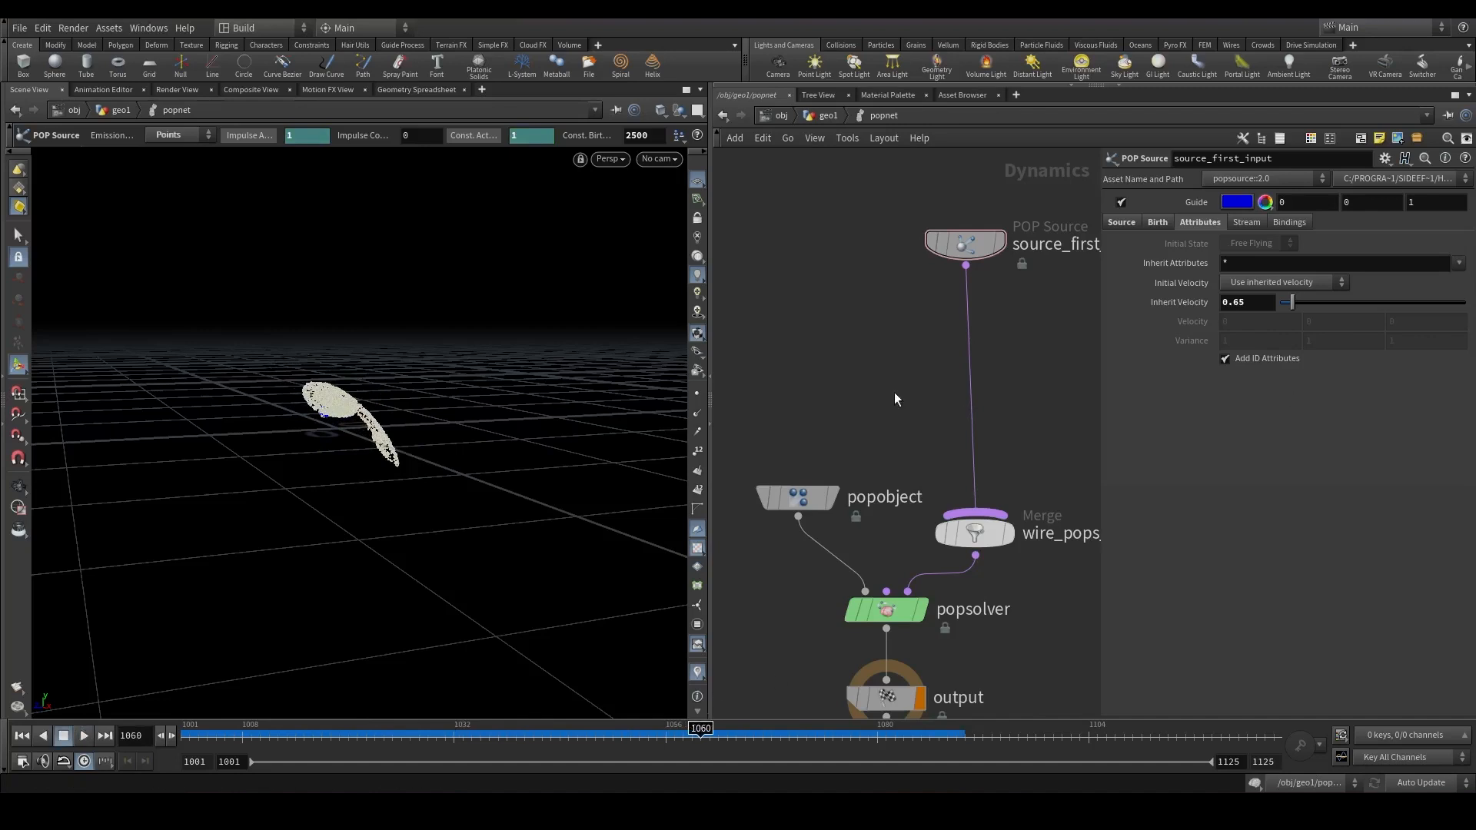
# Insert a POP Force below the source and set its noise Amplitude to 0.6.
pyautogui.press('Tab')
pyautogui.write('popfo')
pyautogui.press('Return')
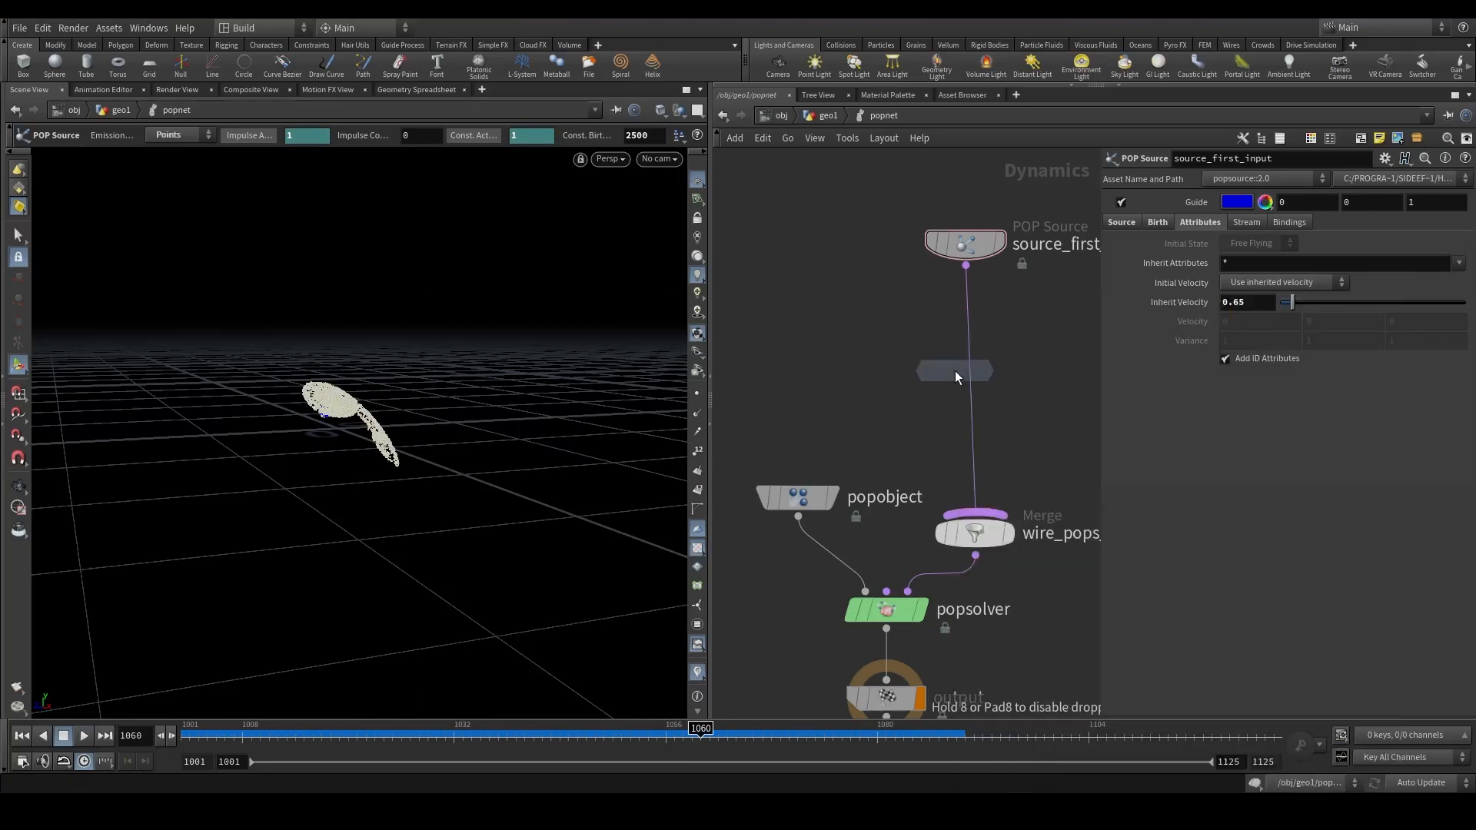
pyautogui.click(967, 372)
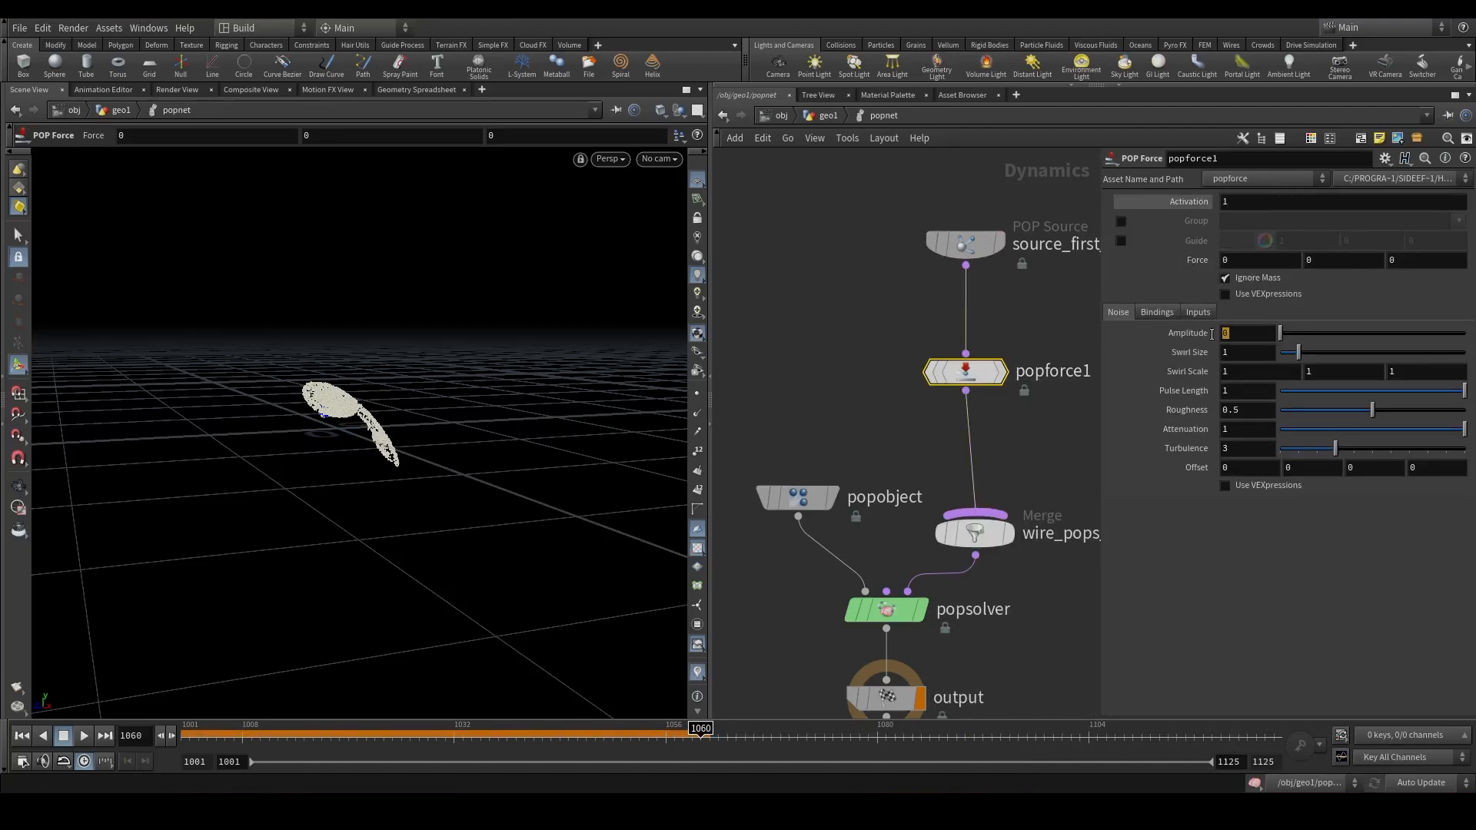
pyautogui.click(1242, 332)
pyautogui.write('0.6')
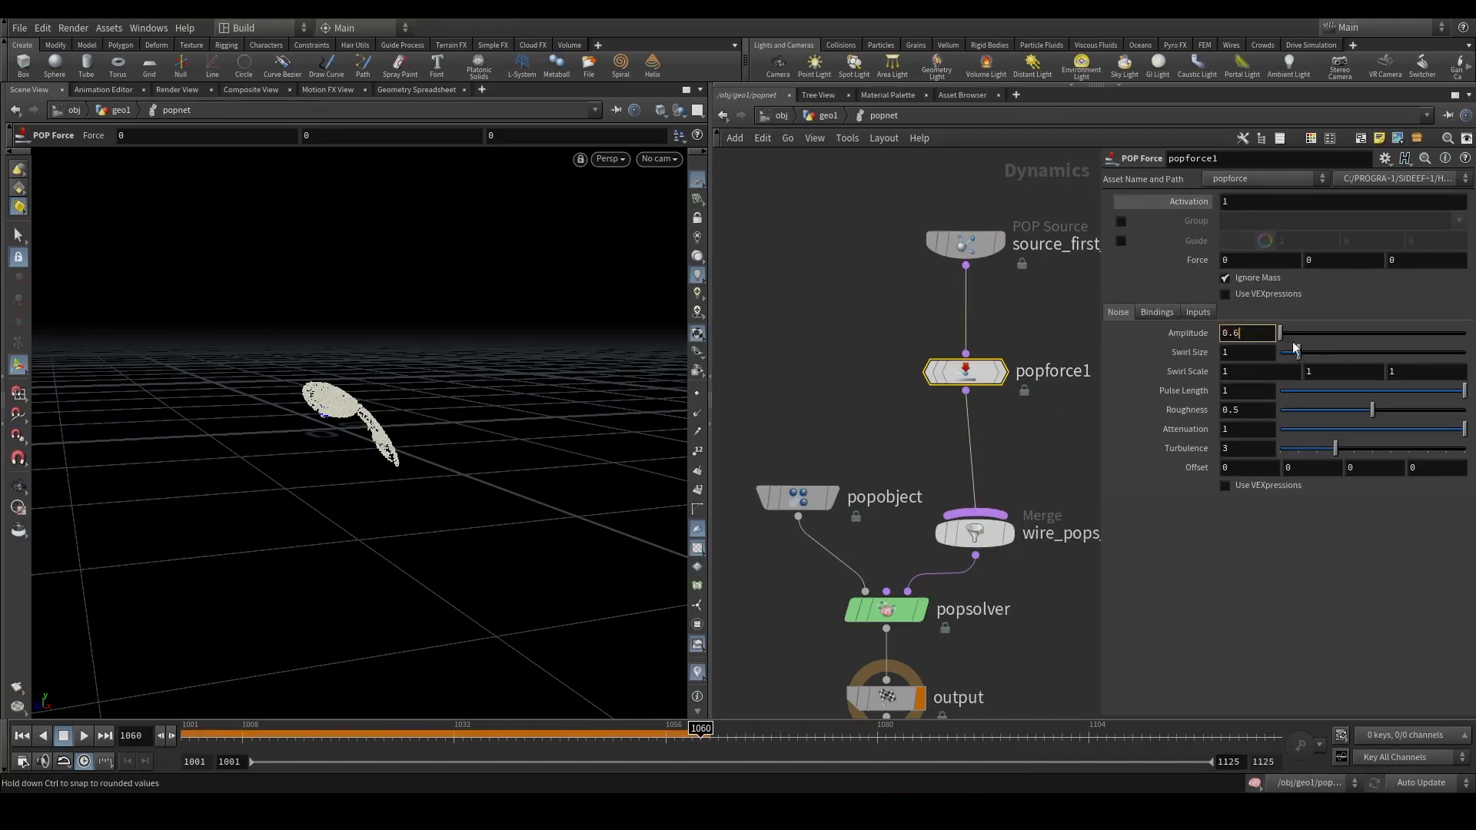
# Play back the simulation from the start to check the noise force.
pyautogui.click(896, 401)
pyautogui.click(21, 735)
pyautogui.click(85, 735)
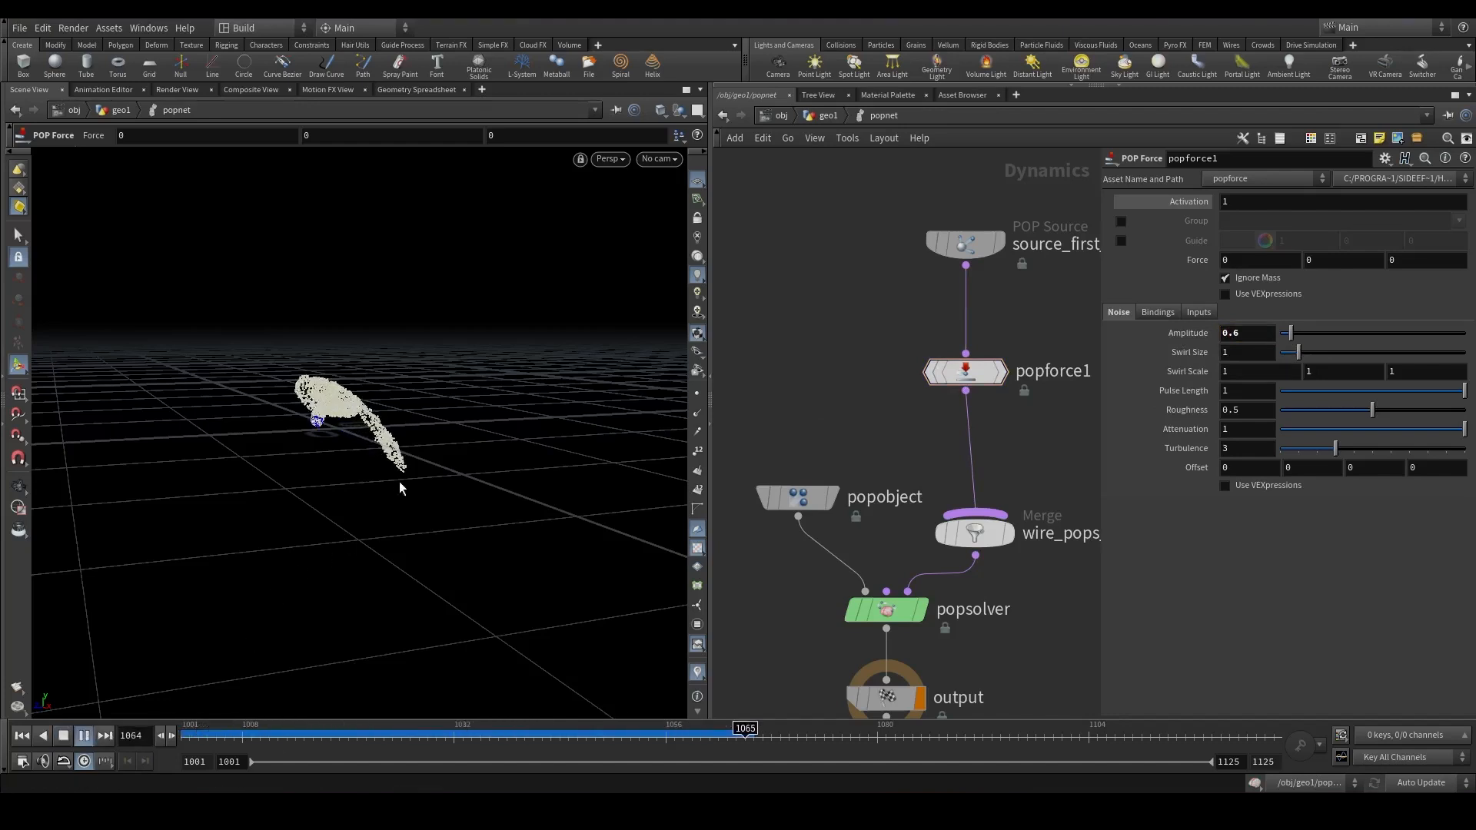
pyautogui.moveTo(346, 732); pyautogui.dragTo(550, 646)
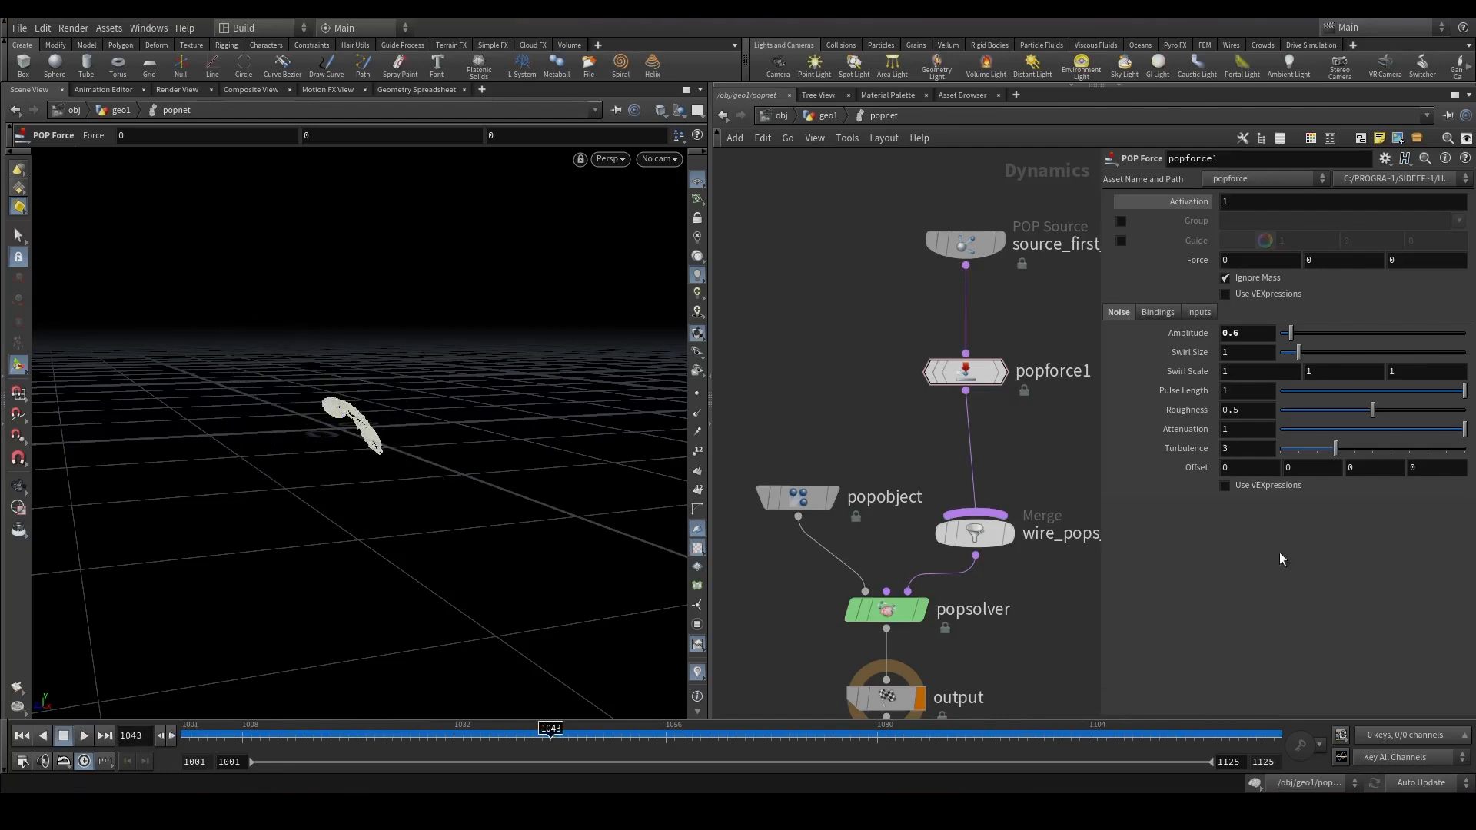
# Insert a POP Advect by Volumes node below popforce1.
pyautogui.press('Tab')
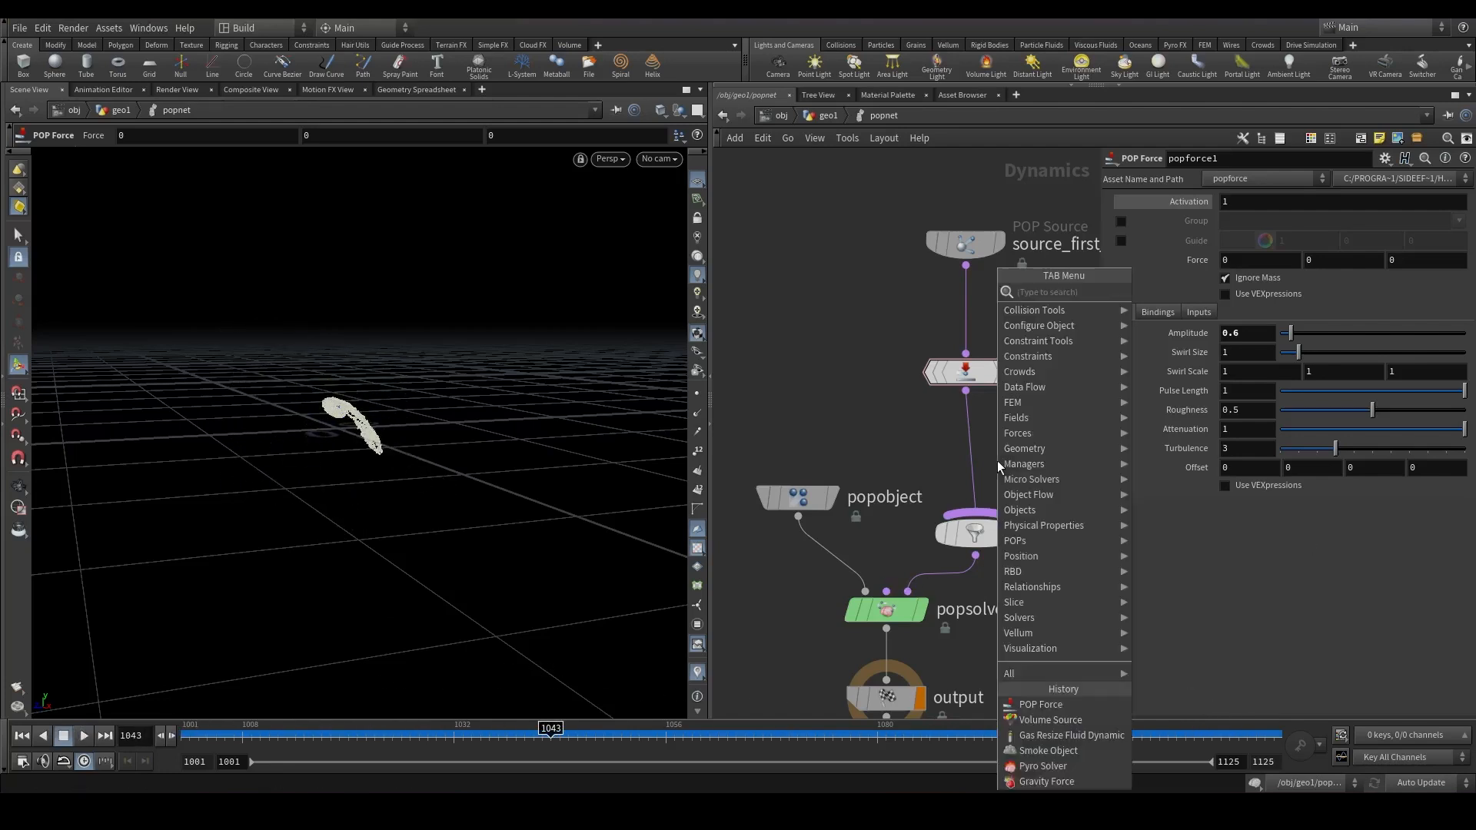
pyautogui.write('popadv')
pyautogui.press('Return')
pyautogui.press('Escape')
pyautogui.press('Tab')
pyautogui.write('po')
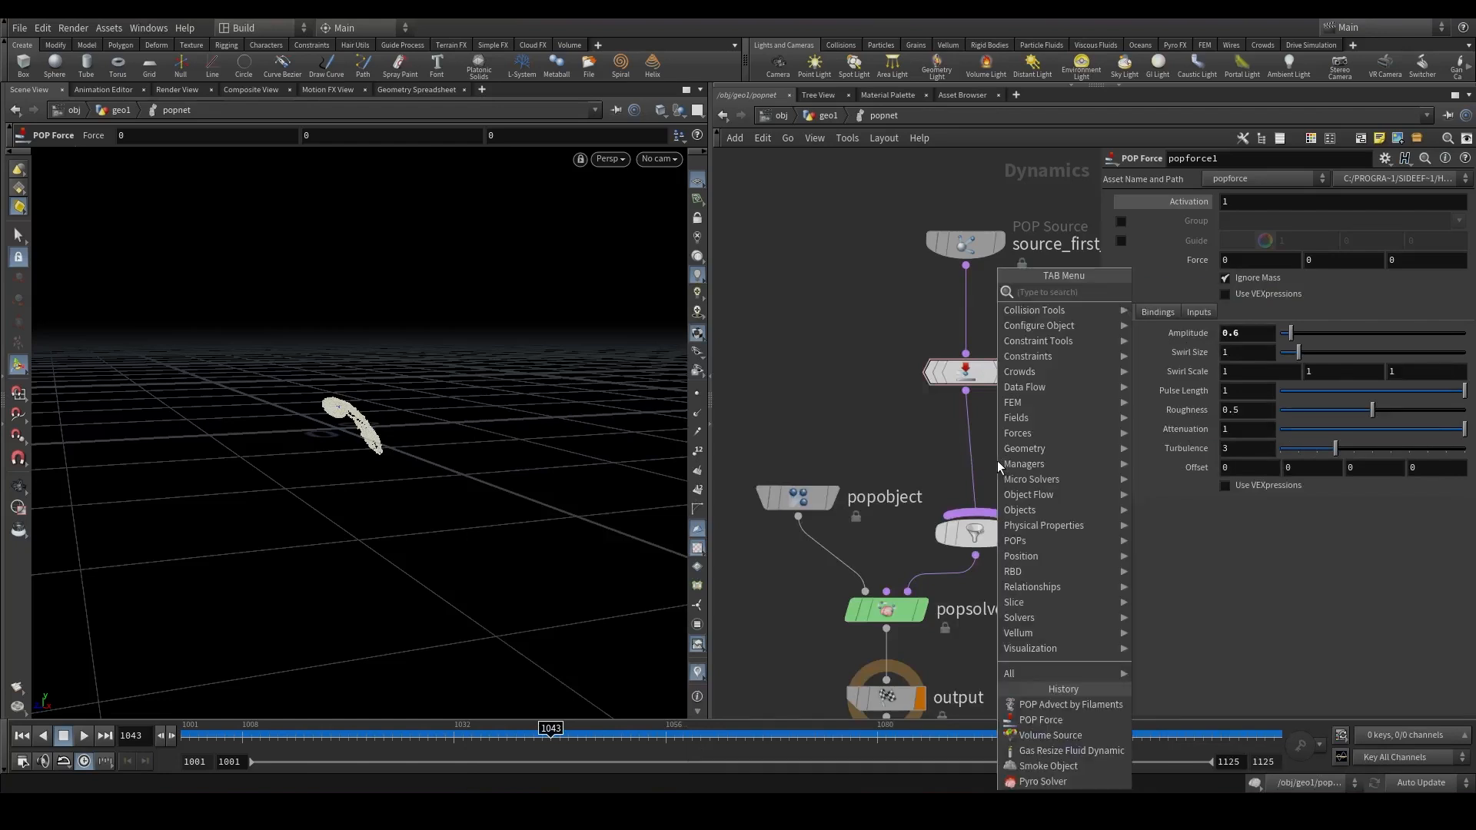
pyautogui.write('padv')
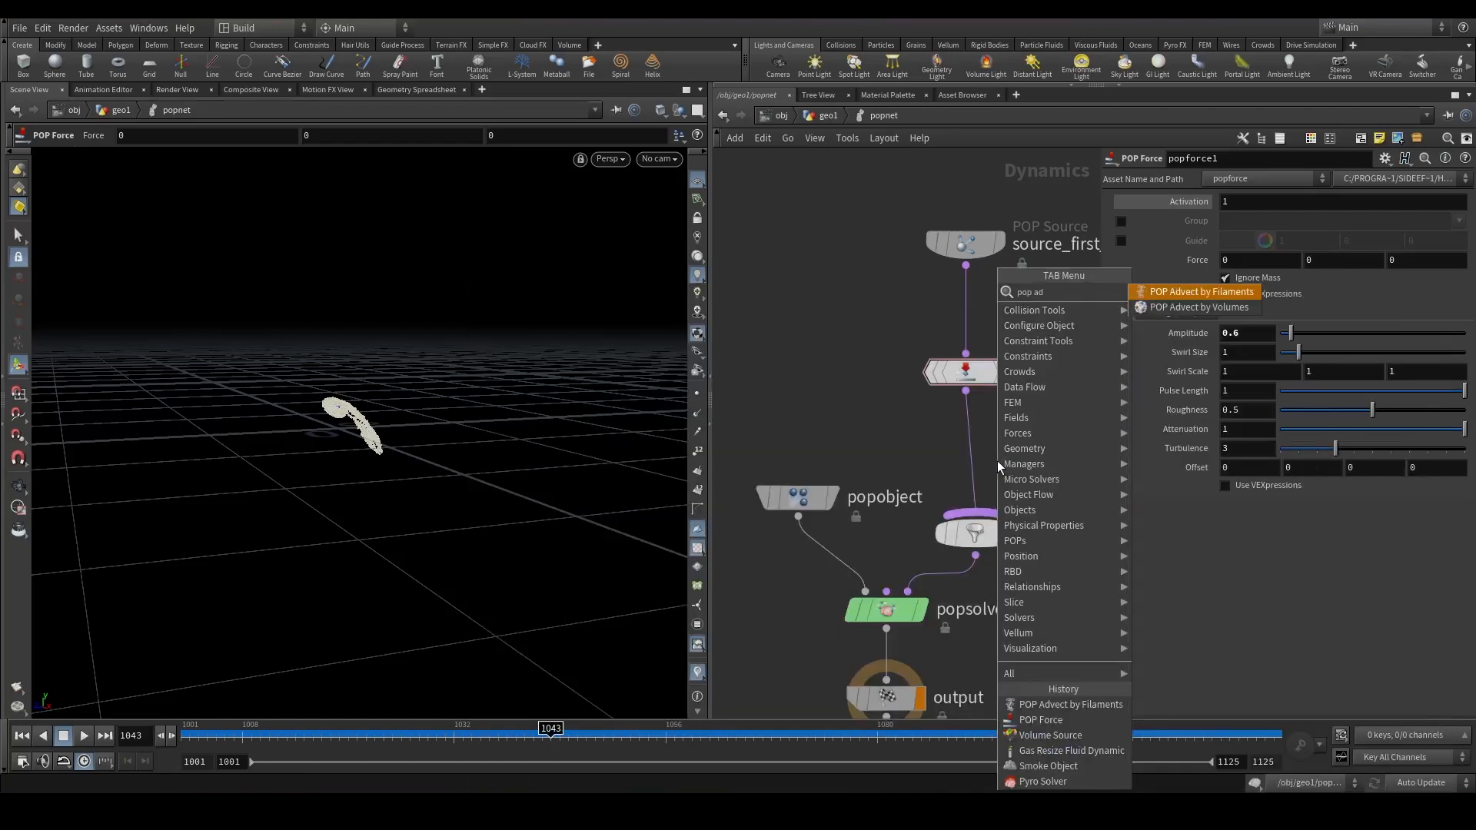
pyautogui.press('Down')
pyautogui.press('Return')
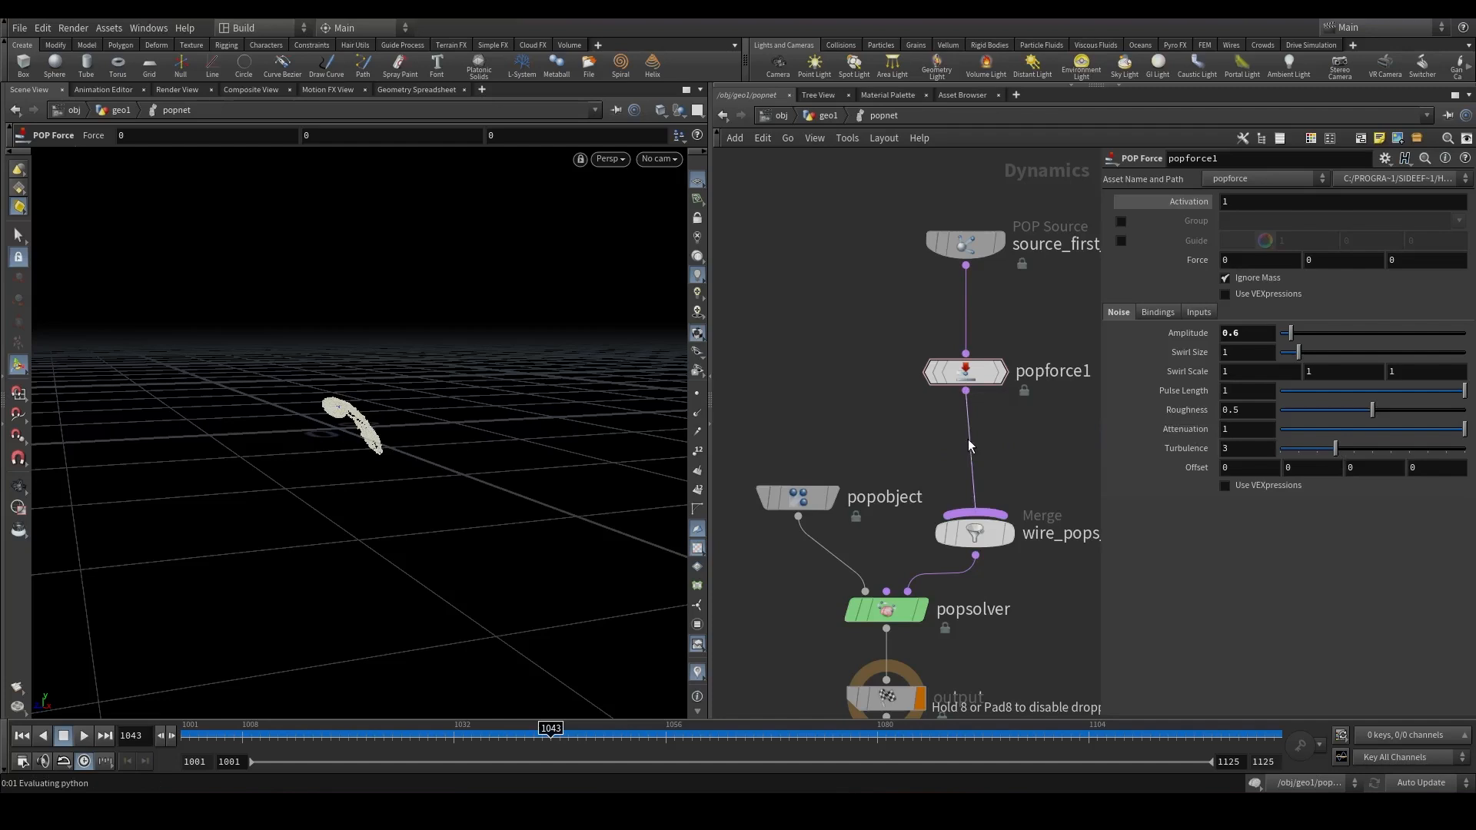
pyautogui.click(967, 439)
# Set the advect node's velocity source to Second Context Geometry and its Activation to $F>=1020.
pyautogui.click(1286, 262)
pyautogui.click(1276, 316)
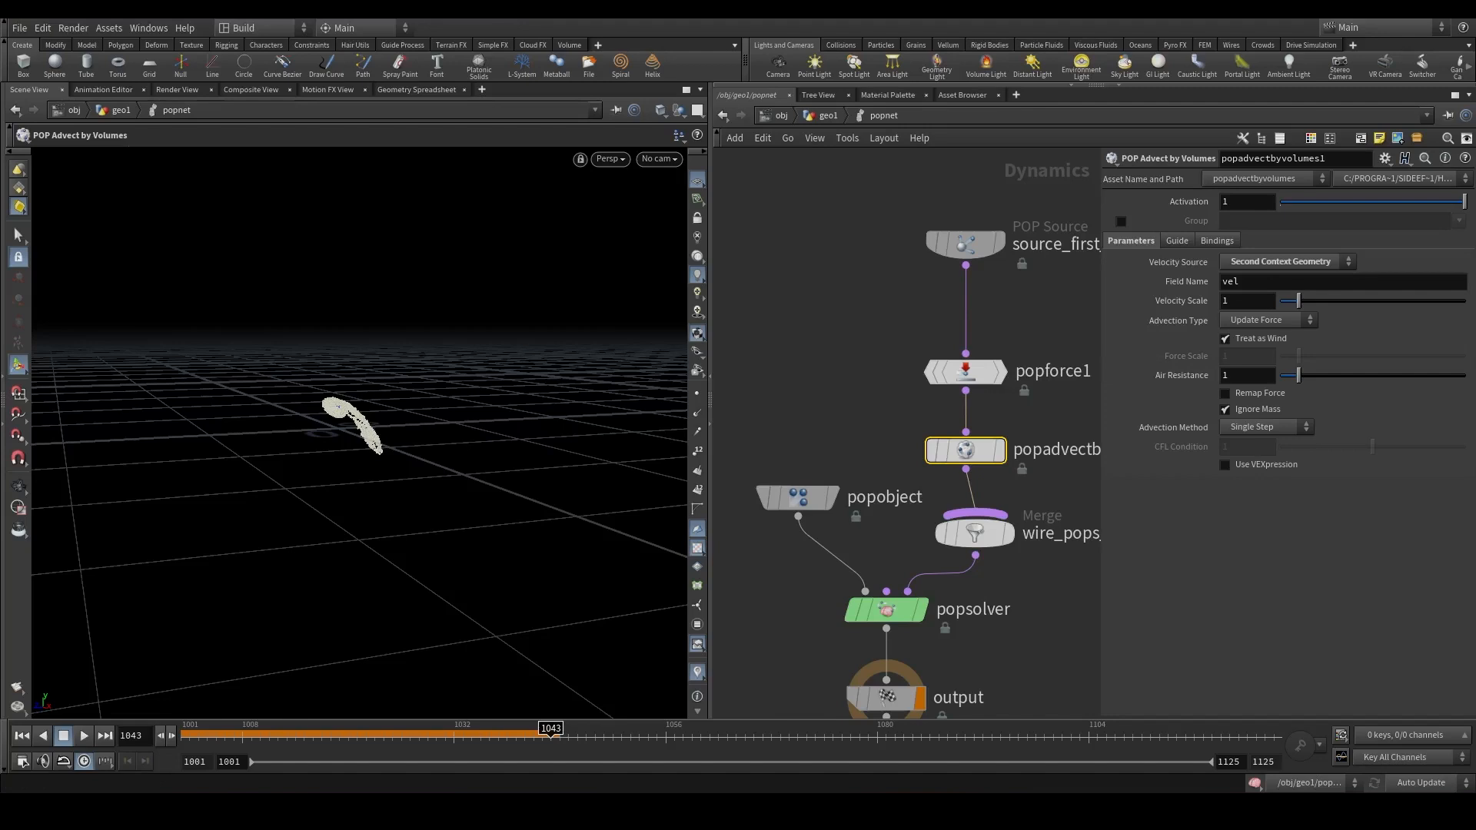
pyautogui.moveTo(1234, 202); pyautogui.dragTo(1176, 208)
pyautogui.write('$F')
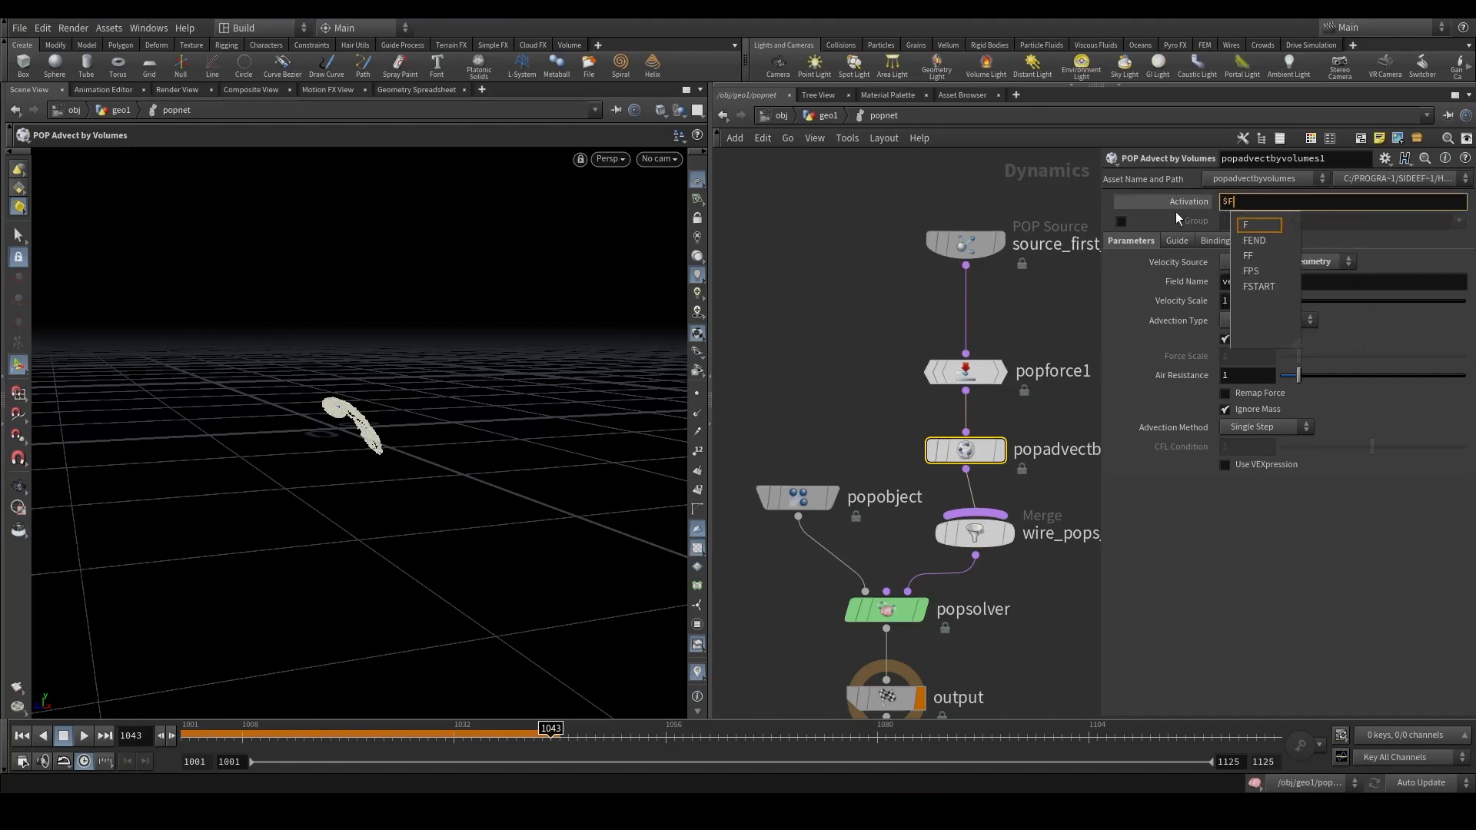
pyautogui.write('>=')
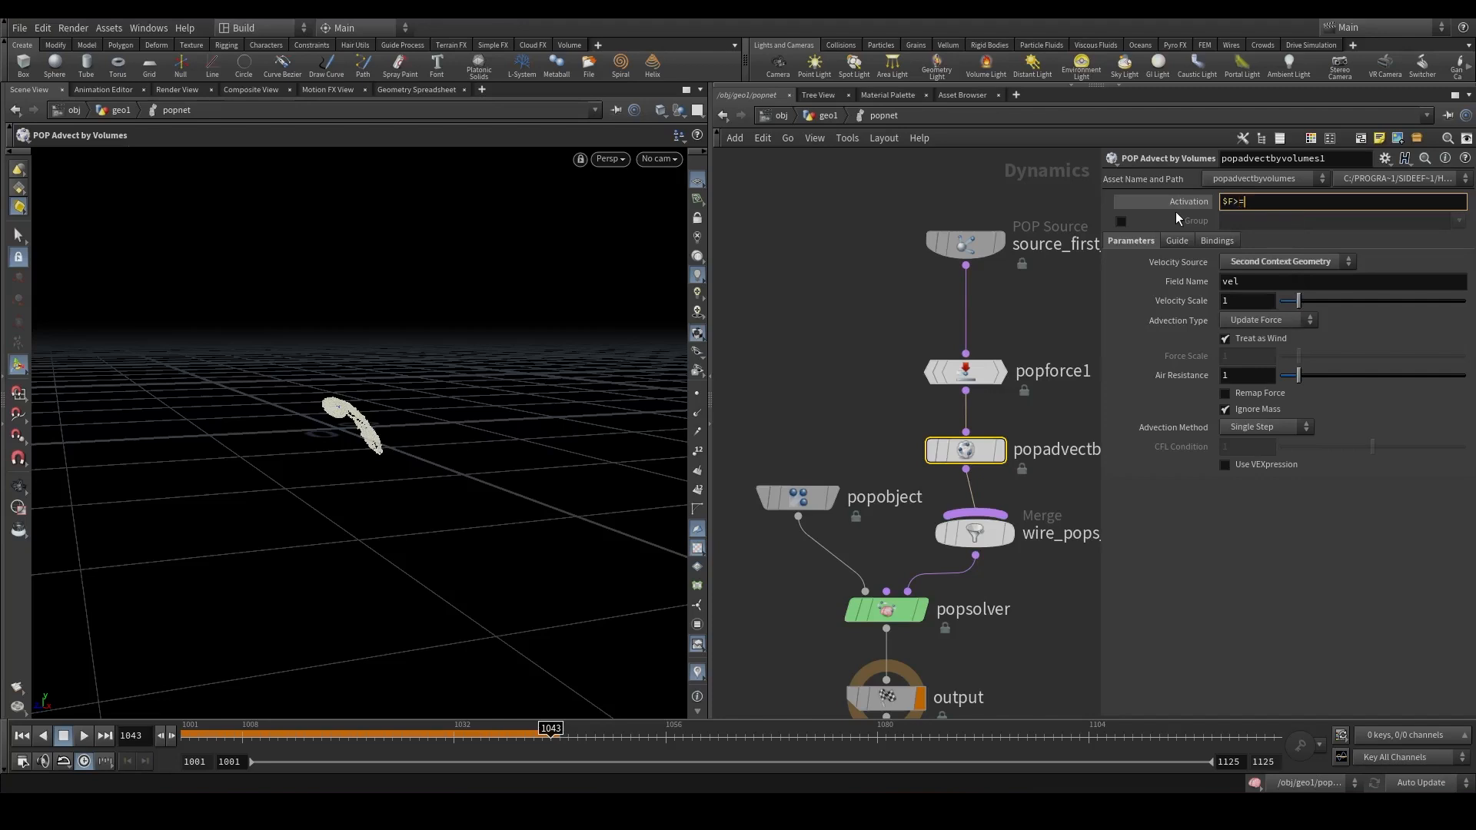
pyautogui.write('1020')
pyautogui.press('Return')
# Play back the simulation to preview the smoke-advected particles.
pyautogui.click(84, 736)
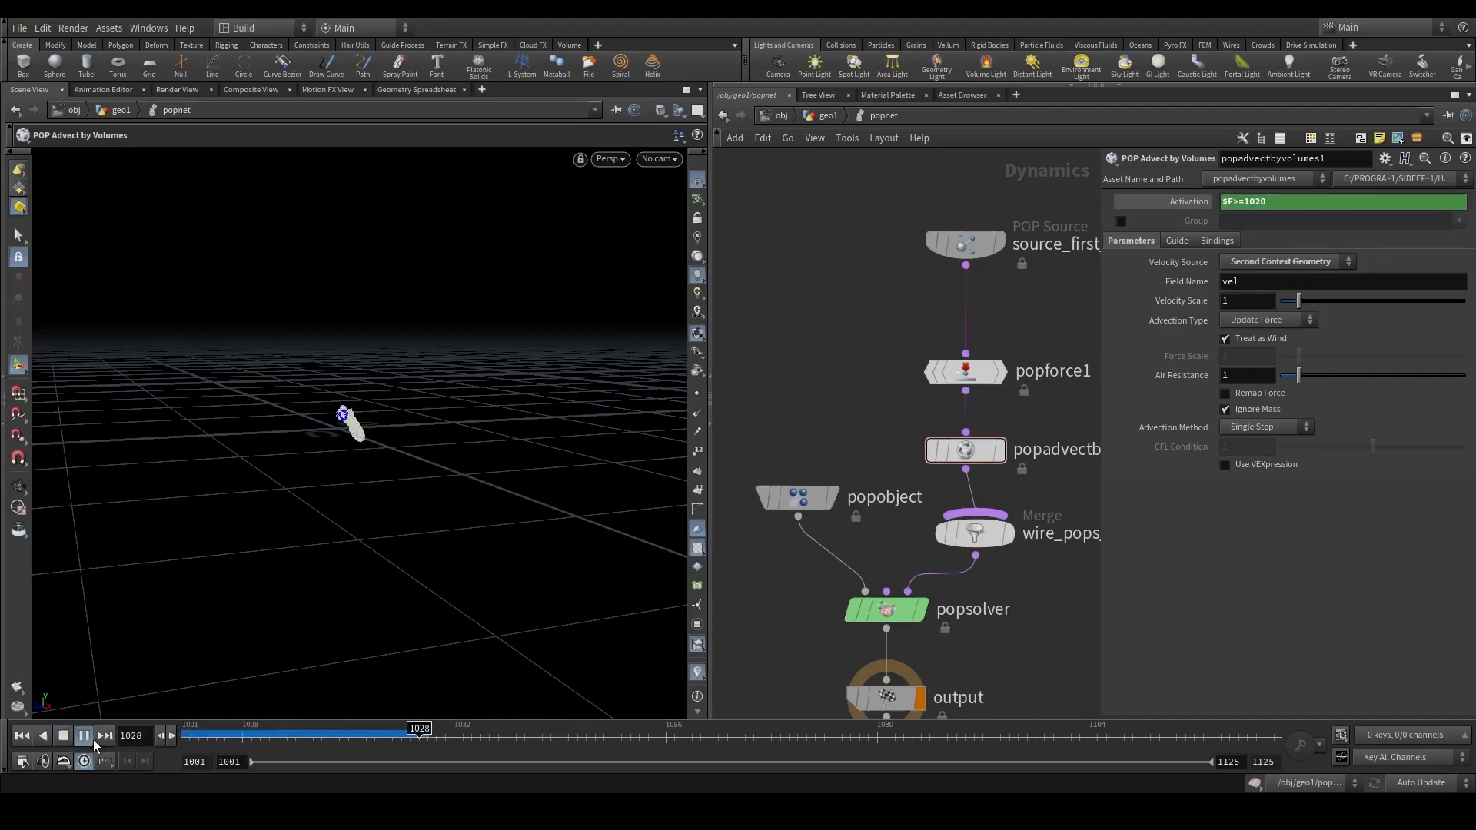
pyautogui.keyDown('alt'); pyautogui.moveTo(265, 550); pyautogui.dragTo(823, 412); pyautogui.keyUp('alt')
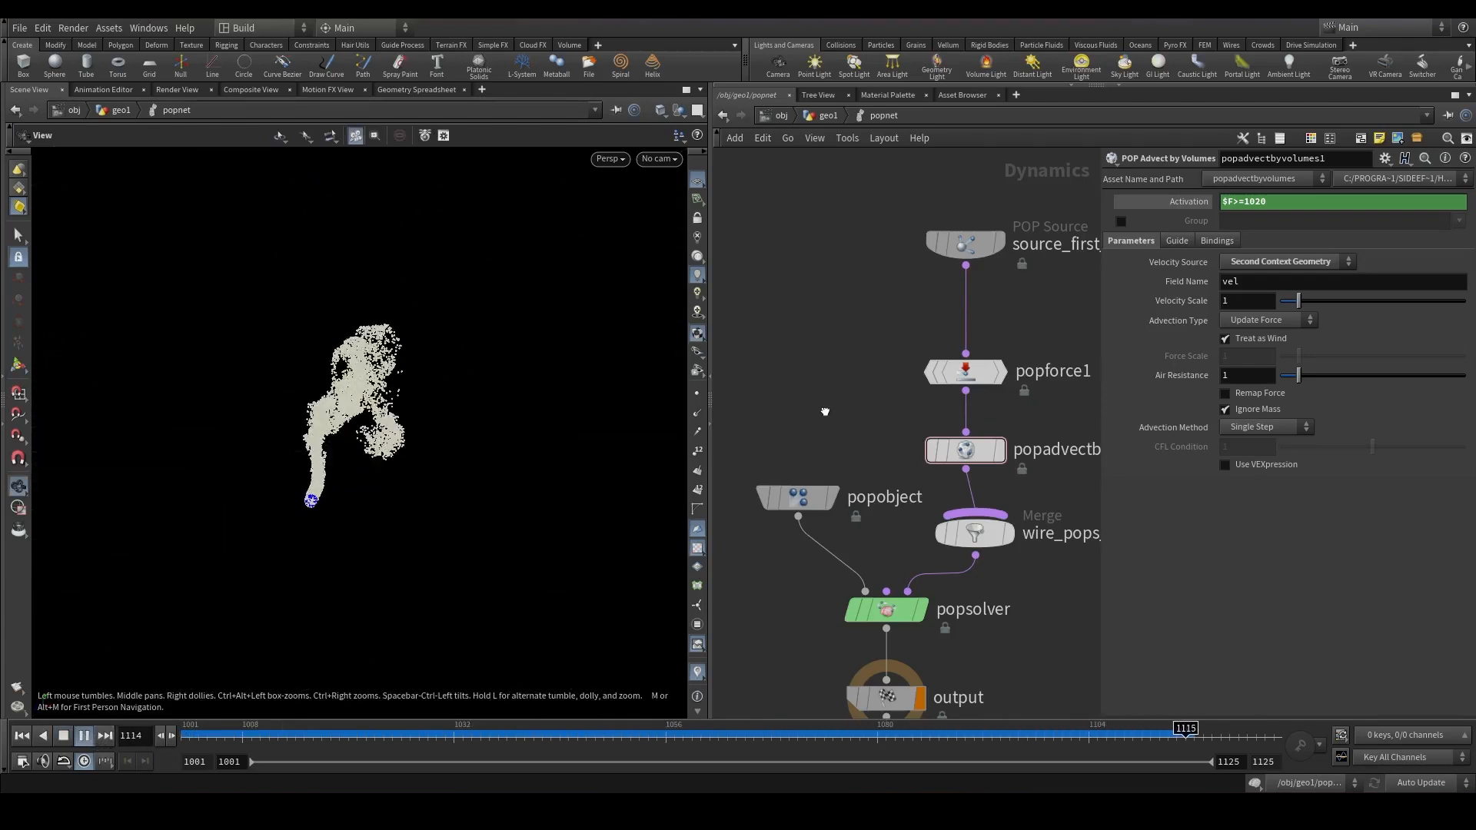
pyautogui.moveTo(530, 733)
pyautogui.mouseDown()
pyautogui.moveTo(551, 708)
pyautogui.moveTo(848, 658)
pyautogui.moveTo(253, 642)
pyautogui.moveTo(817, 611)
pyautogui.moveTo(579, 656)
pyautogui.mouseUp()
# Spread the POP nodes apart and insert a POP Curve Force below the advect node.
pyautogui.hotkey('ctrl', 'Up')
pyautogui.moveTo(843, 382); pyautogui.dragTo(820, 474, button='middle')
pyautogui.moveTo(876, 283); pyautogui.dragTo(1025, 577)
pyautogui.moveTo(958, 539); pyautogui.dragTo(970, 380)
pyautogui.click(1004, 514)
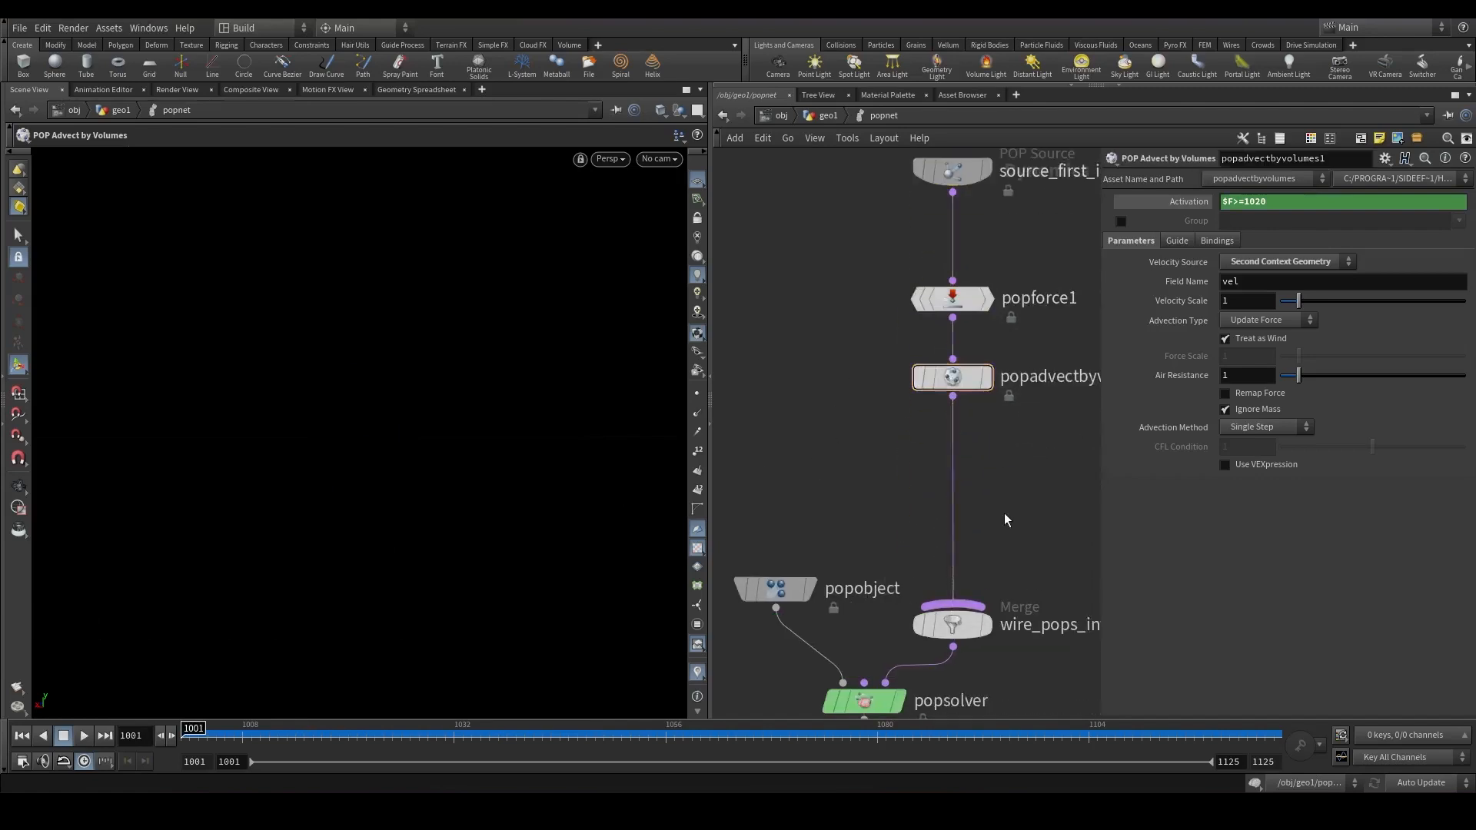
pyautogui.press('Tab')
pyautogui.write('pop curv')
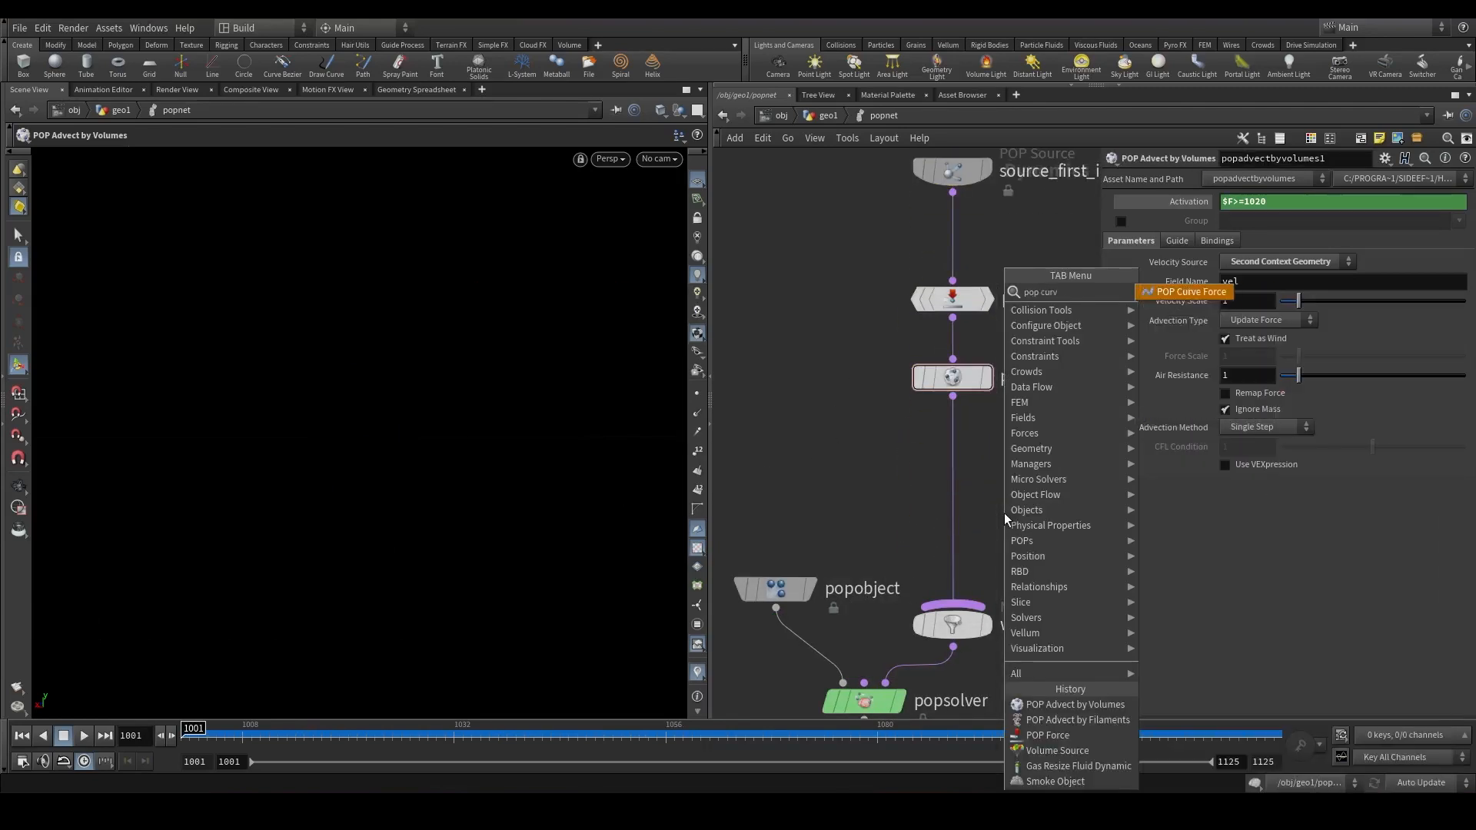
pyautogui.press('Return')
pyautogui.click(1004, 513)
# Set the curve force's Geometry Source to Use Third Context Geometry.
pyautogui.scroll(1, 1004, 514)
pyautogui.moveTo(1004, 513); pyautogui.dragTo(956, 499)
pyautogui.keyDown('alt'); pyautogui.moveTo(431, 596); pyautogui.dragTo(400, 612); pyautogui.keyUp('alt')
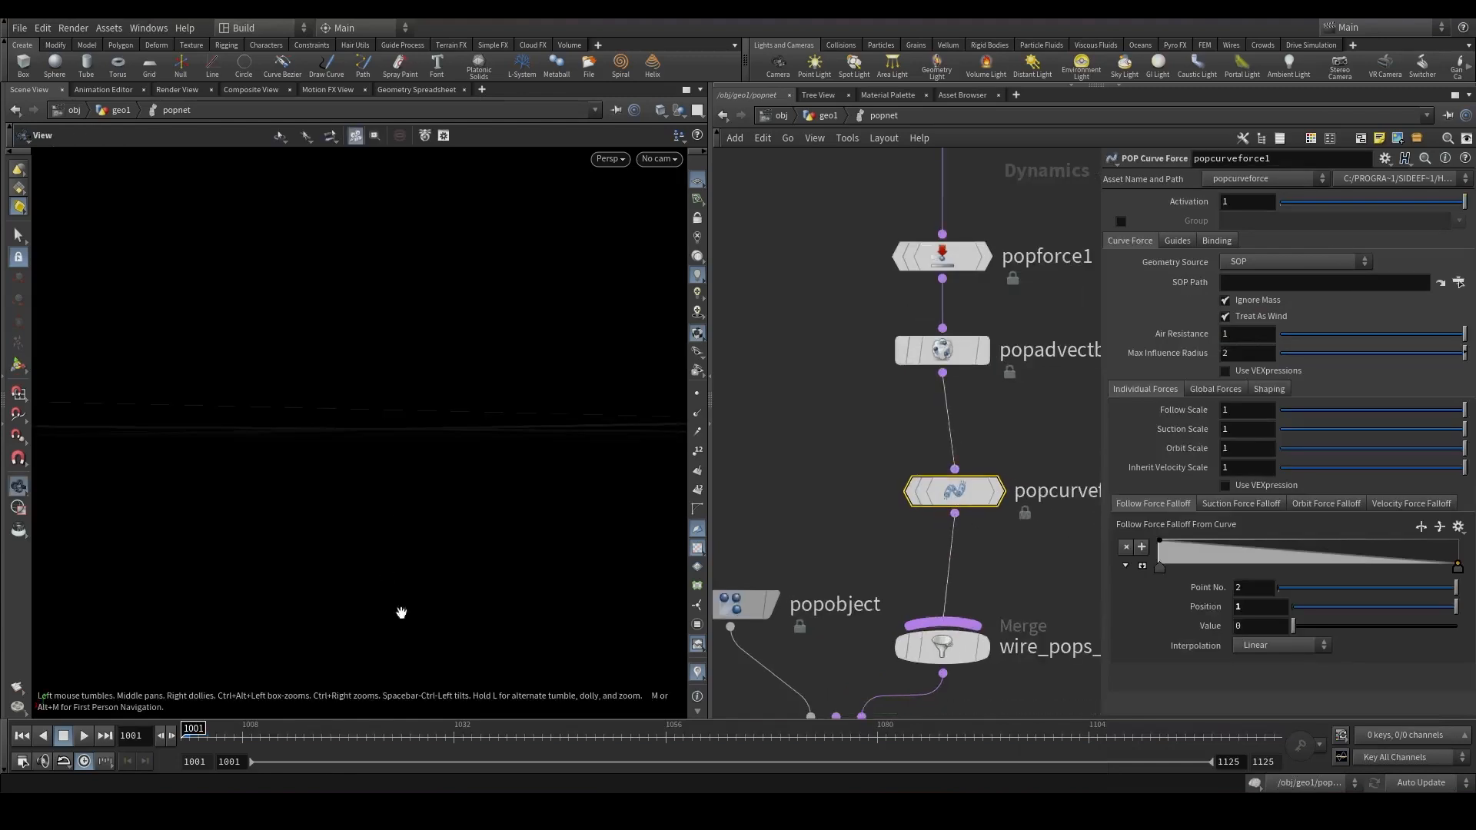
pyautogui.moveTo(968, 498); pyautogui.dragTo(958, 500)
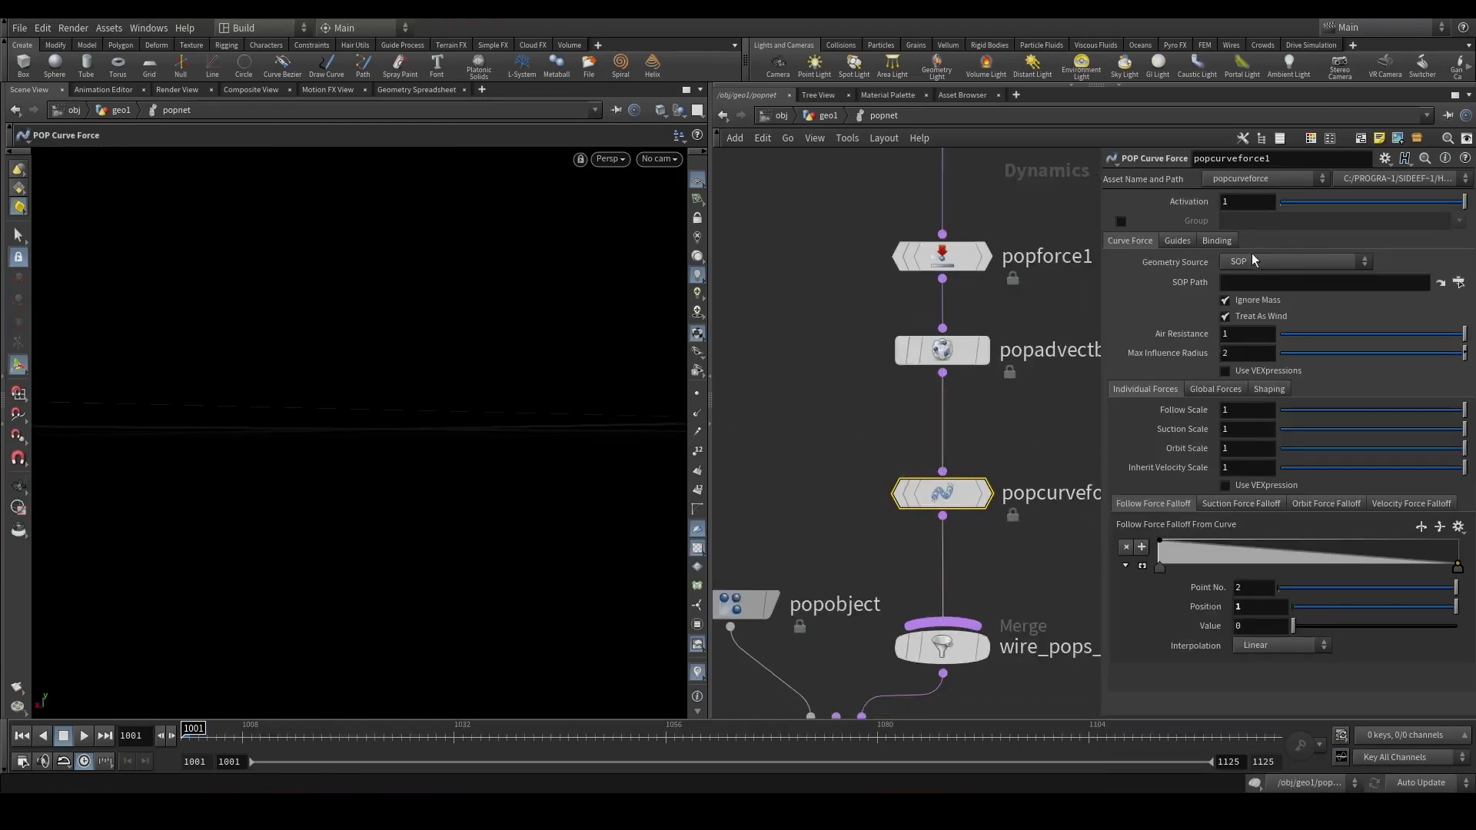
pyautogui.click(1296, 261)
pyautogui.click(1276, 335)
# Enable Show Curve Only in the curve force's guide settings.
pyautogui.click(1180, 241)
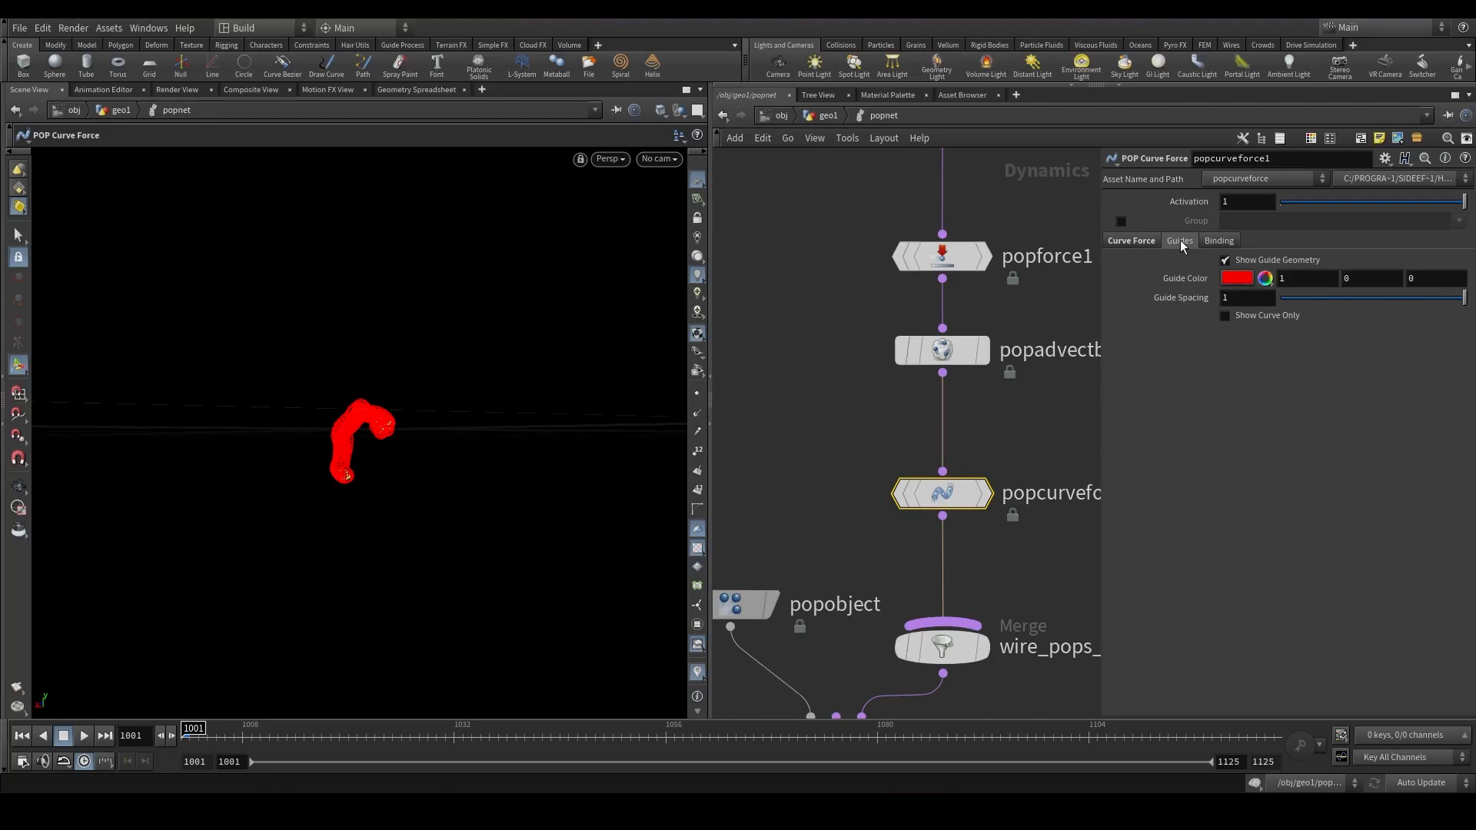
pyautogui.click(1242, 319)
pyautogui.keyDown('alt'); pyautogui.moveTo(359, 450); pyautogui.dragTo(549, 335, button='right'); pyautogui.keyUp('alt')
pyautogui.keyDown('alt'); pyautogui.moveTo(549, 336); pyautogui.dragTo(522, 384); pyautogui.keyUp('alt')
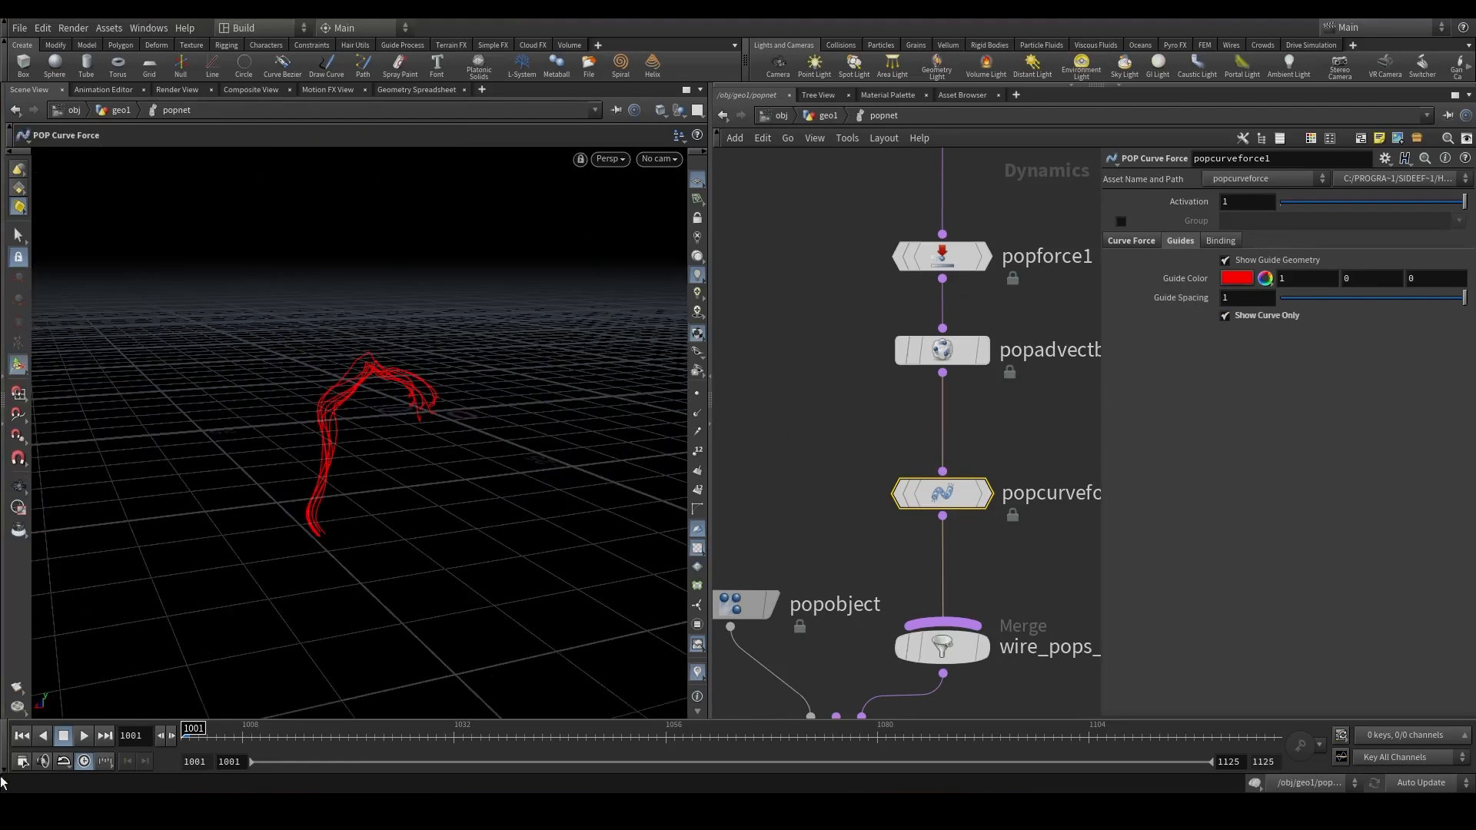
# Play back and orbit the viewport to inspect particles following the curves.
pyautogui.click(83, 736)
pyautogui.keyDown('alt'); pyautogui.moveTo(353, 494); pyautogui.dragTo(709, 478); pyautogui.keyUp('alt')
pyautogui.moveTo(830, 732); pyautogui.dragTo(1376, 702)
pyautogui.keyDown('alt'); pyautogui.moveTo(366, 504); pyautogui.dragTo(33, 532); pyautogui.keyUp('alt')
pyautogui.moveTo(974, 535); pyautogui.dragTo(962, 484, button='middle')
# Insert another POP Force below the curve force.
pyautogui.press('Tab')
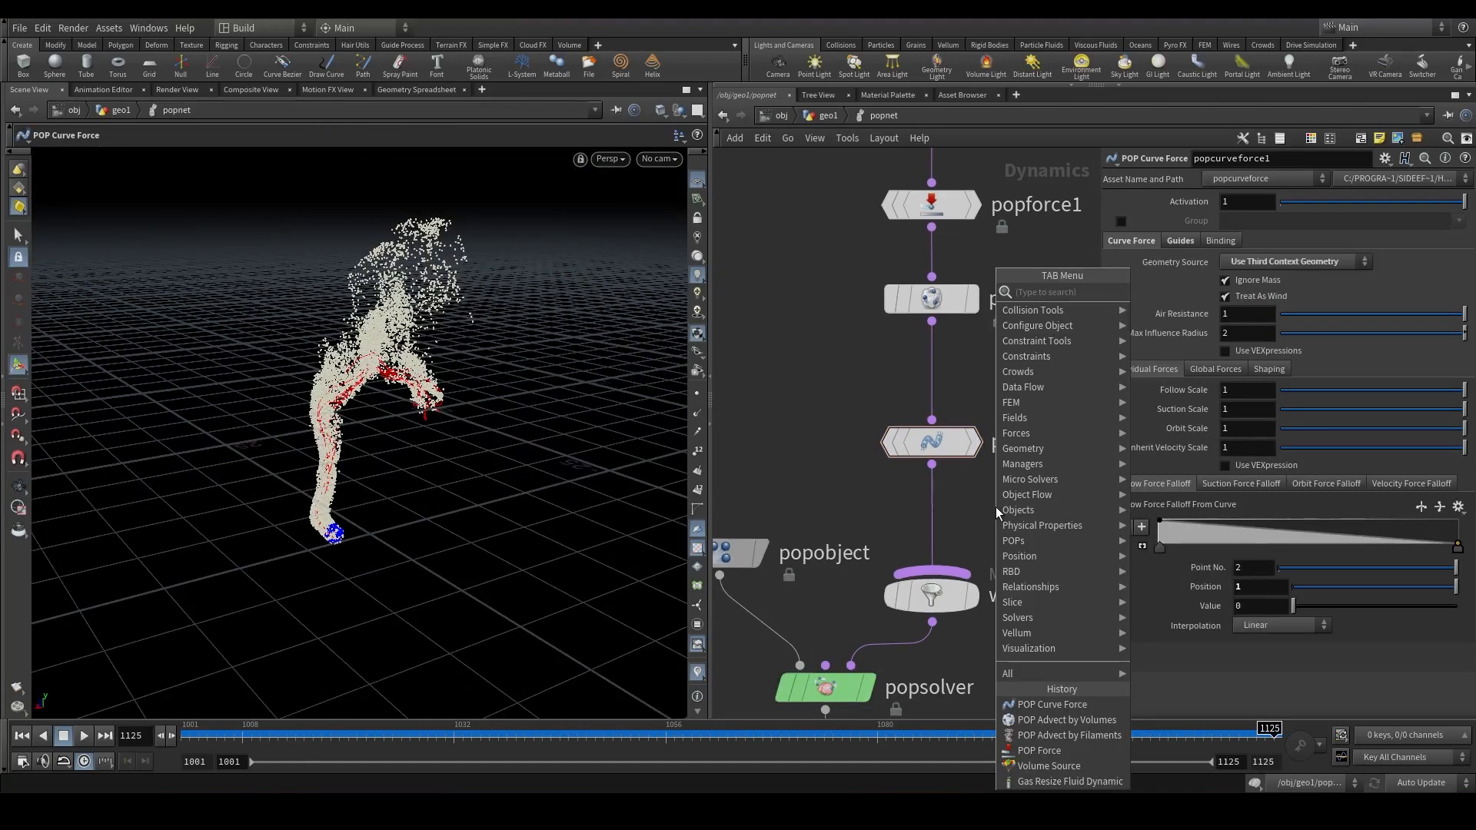
pyautogui.write('popforce')
pyautogui.press('Return')
pyautogui.click(996, 508)
pyautogui.moveTo(996, 508); pyautogui.dragTo(933, 535)
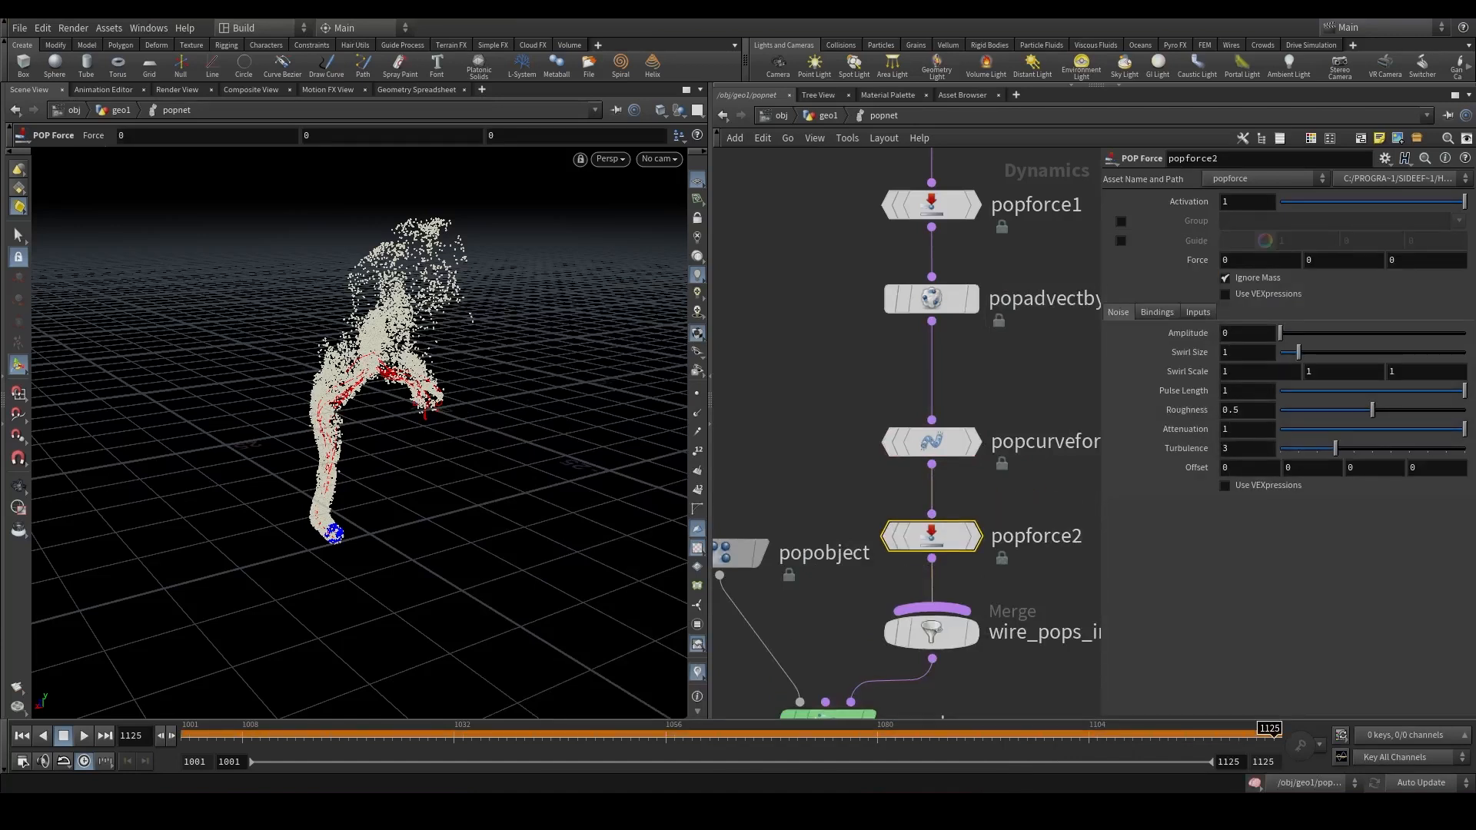
# Set the new POP Force's Y force to 2.
pyautogui.doubleClick(1307, 262)
pyautogui.write('2')
pyautogui.click(1018, 393)
# Replay the simulation from the start, inspect the rising particles, and return to the geo1 level.
pyautogui.click(184, 734)
pyautogui.click(84, 736)
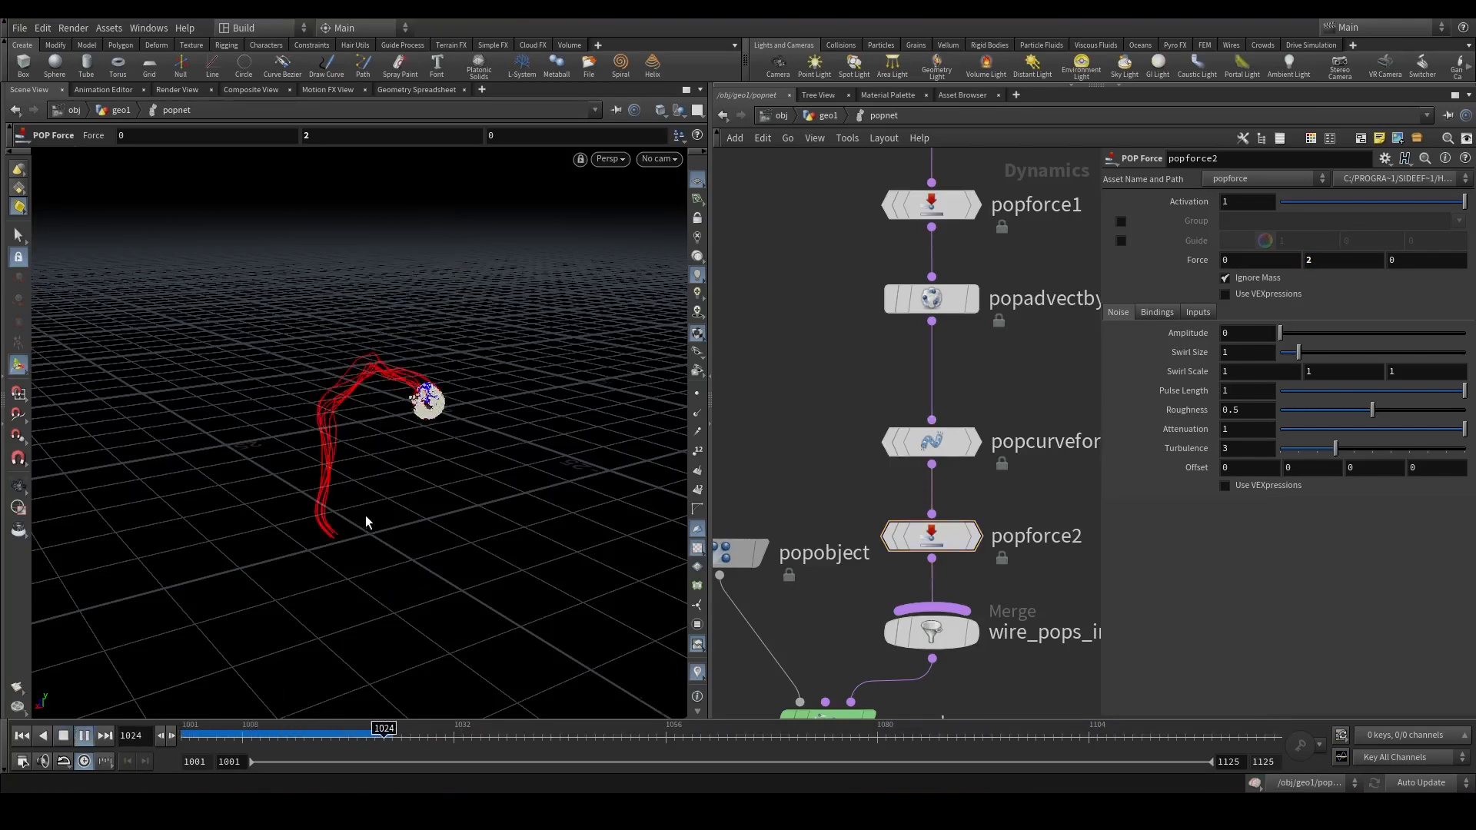
pyautogui.press('Escape')
pyautogui.moveTo(366, 515); pyautogui.dragTo(336, 511)
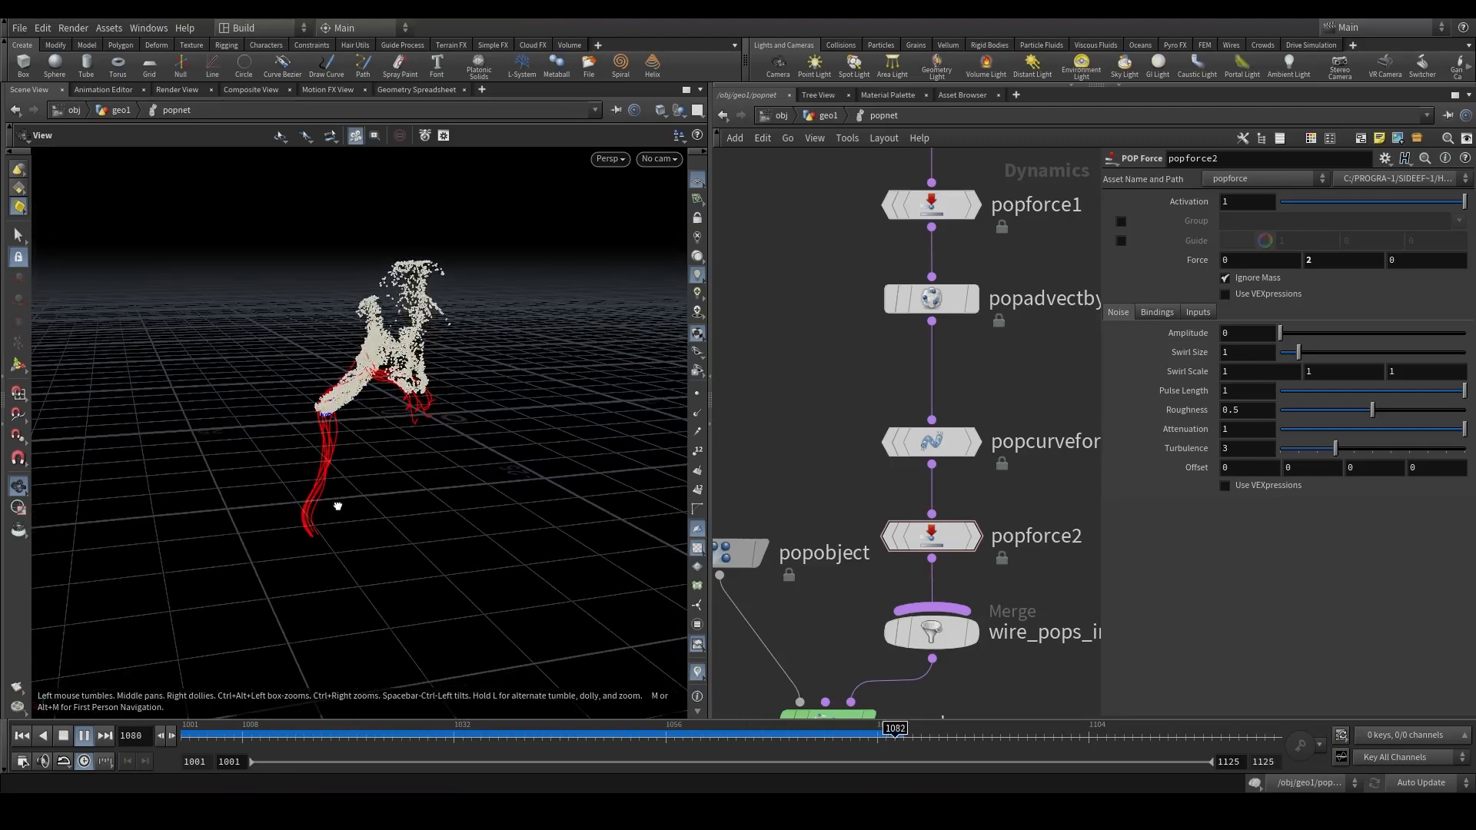
pyautogui.keyDown('alt'); pyautogui.moveTo(337, 503); pyautogui.dragTo(654, 484); pyautogui.keyUp('alt')
pyautogui.moveTo(389, 731); pyautogui.dragTo(1270, 726)
pyautogui.keyDown('alt'); pyautogui.moveTo(241, 392); pyautogui.dragTo(576, 408); pyautogui.keyUp('alt')
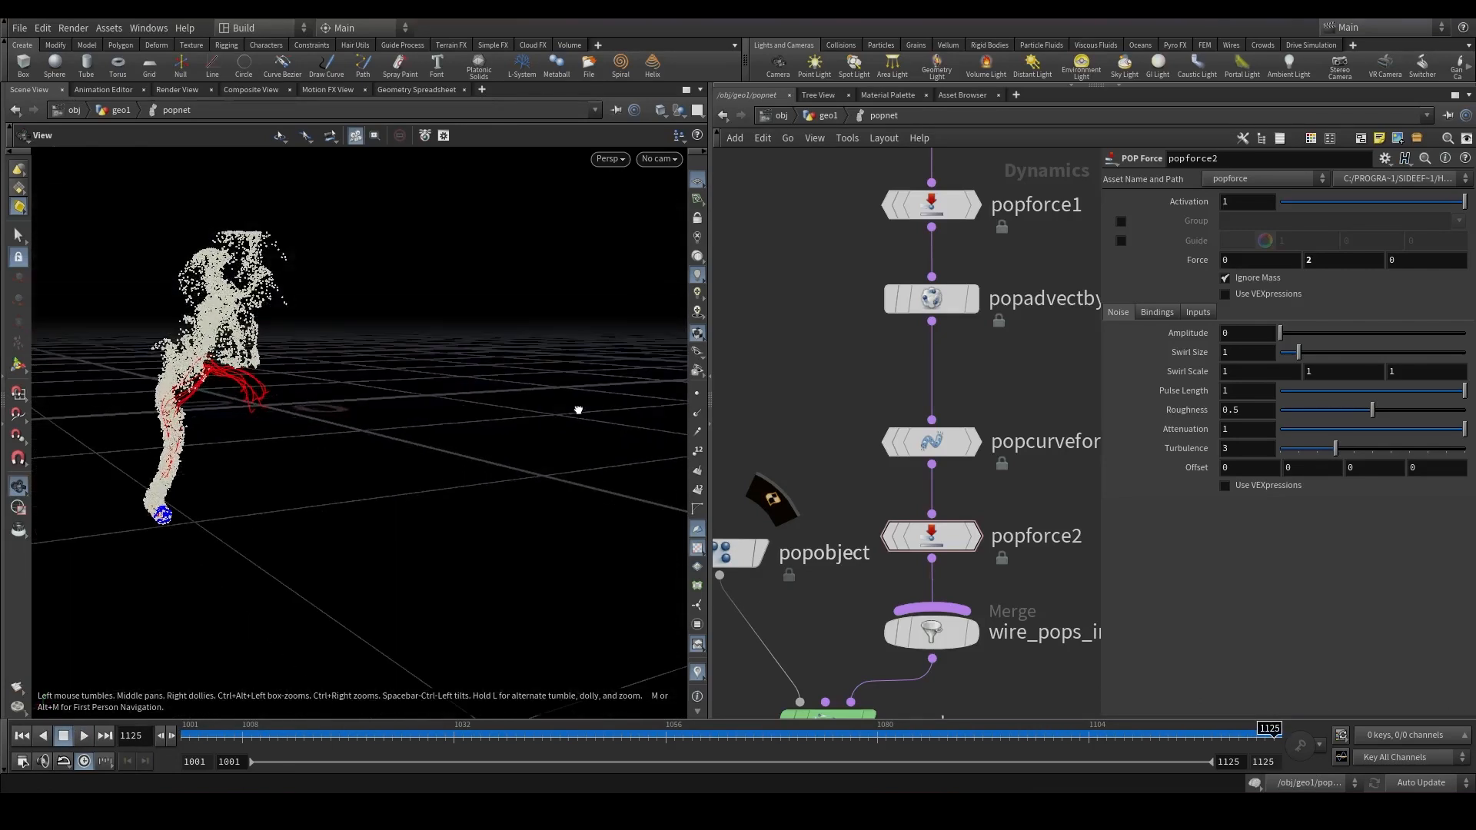
pyautogui.click(830, 116)
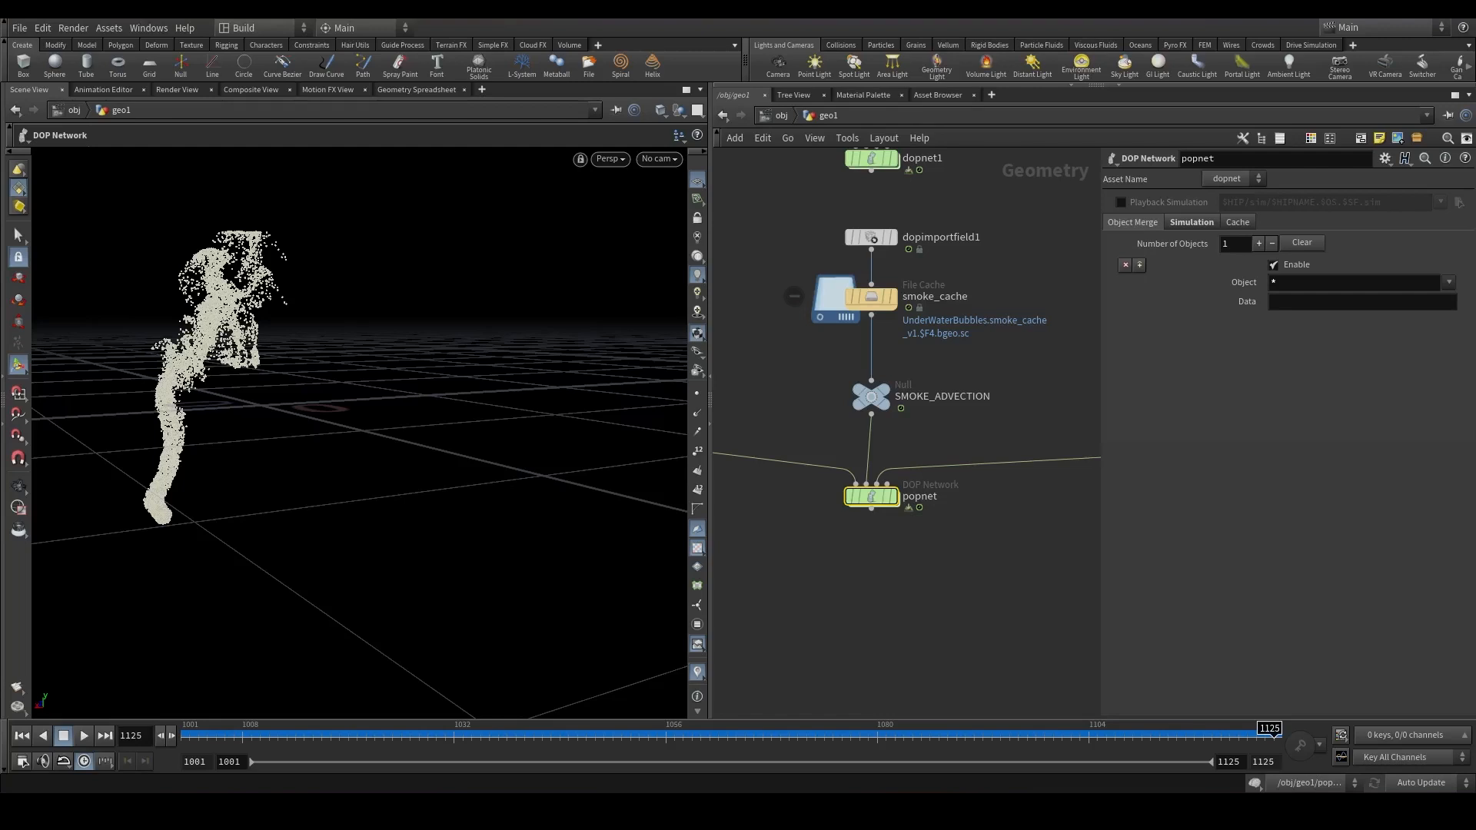
# Inside popnet, set the POP Solver's Time Scale to 0.7.
pyautogui.doubleClick(871, 495)
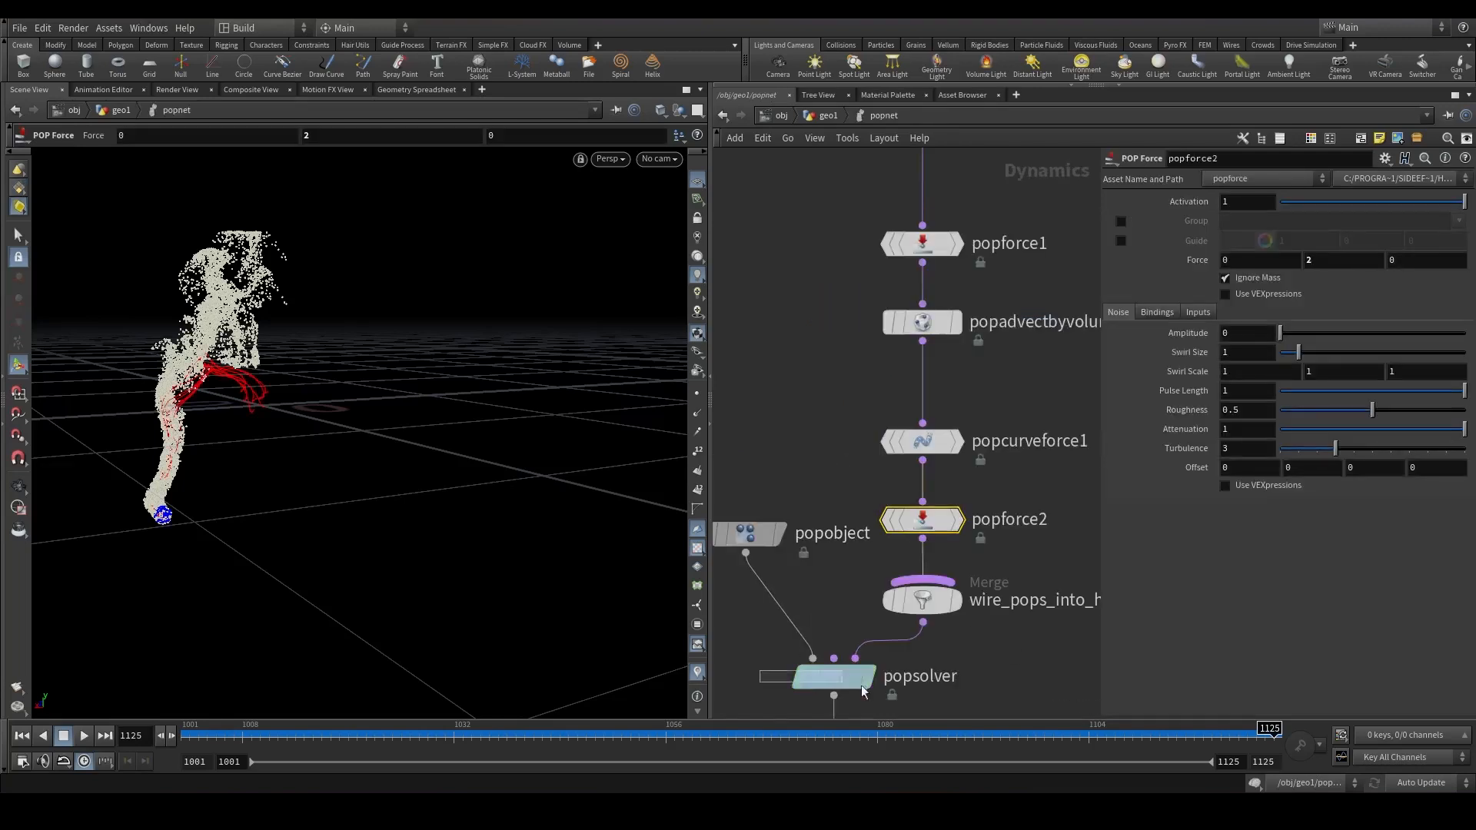
pyautogui.click(834, 676)
pyautogui.moveTo(1238, 225); pyautogui.dragTo(1179, 230)
pyautogui.write('0.7')
pyautogui.press('Return')
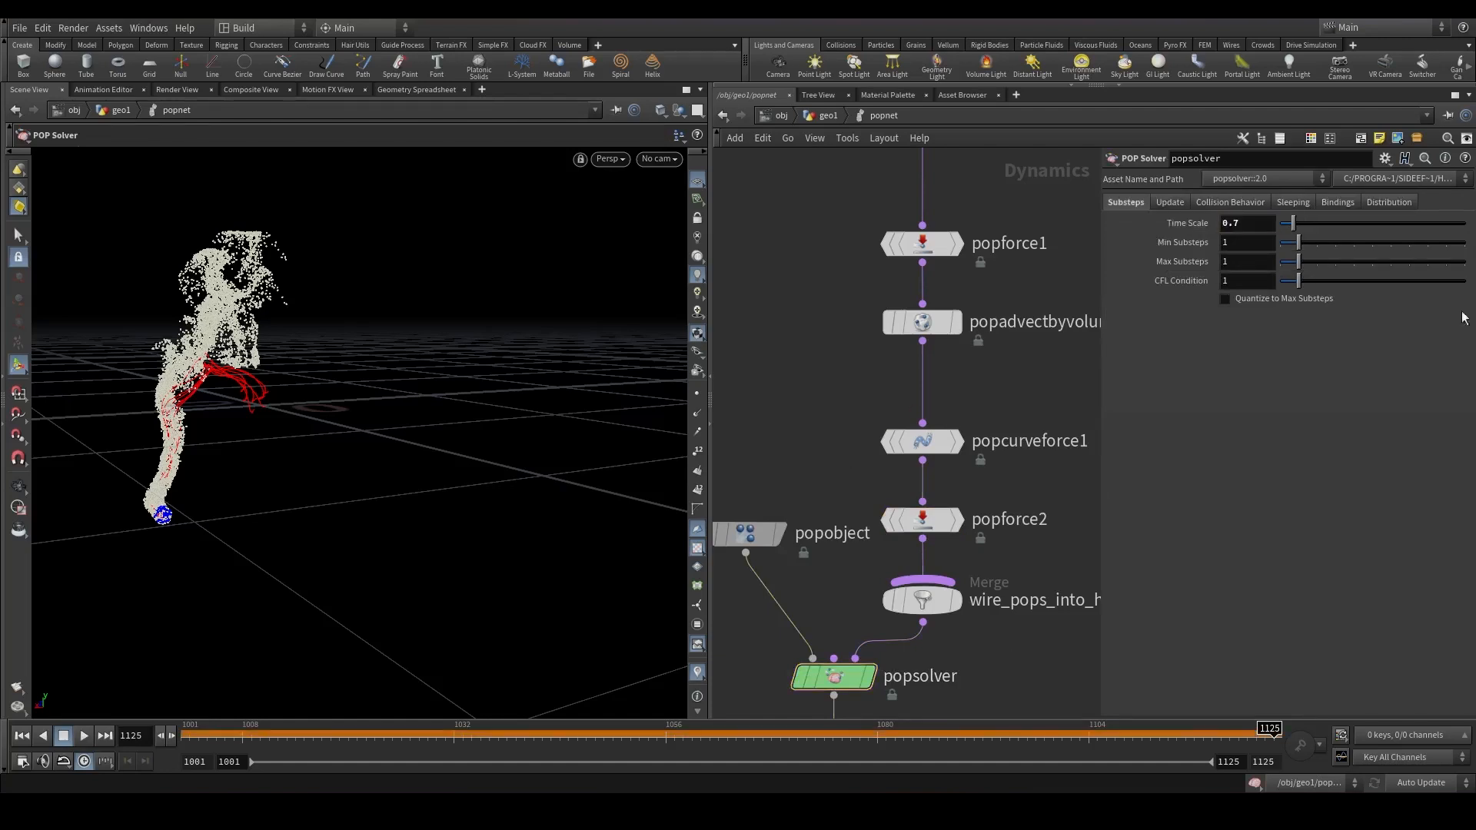
# Return to the geo1 level, replay the simulation and scrub the timeline to inspect the slowed particles.
pyautogui.moveTo(938, 622); pyautogui.dragTo(1013, 406, button='middle')
pyautogui.click(1228, 208)
pyautogui.click(1236, 239)
pyautogui.click(814, 117)
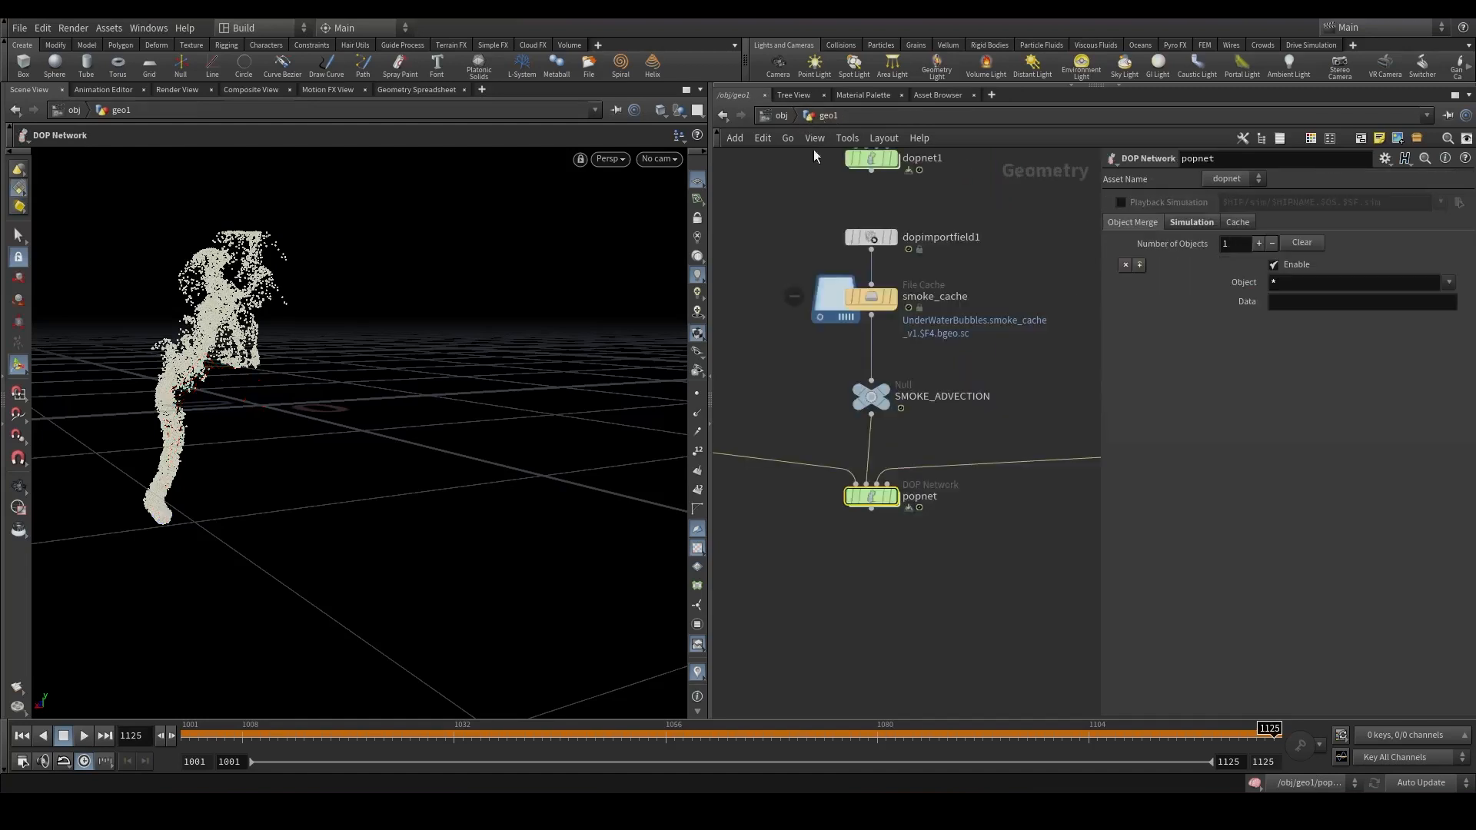
pyautogui.middleClick(867, 496)
pyautogui.click(22, 735)
pyautogui.middleClick(869, 497)
pyautogui.click(84, 736)
pyautogui.middleClick(869, 496)
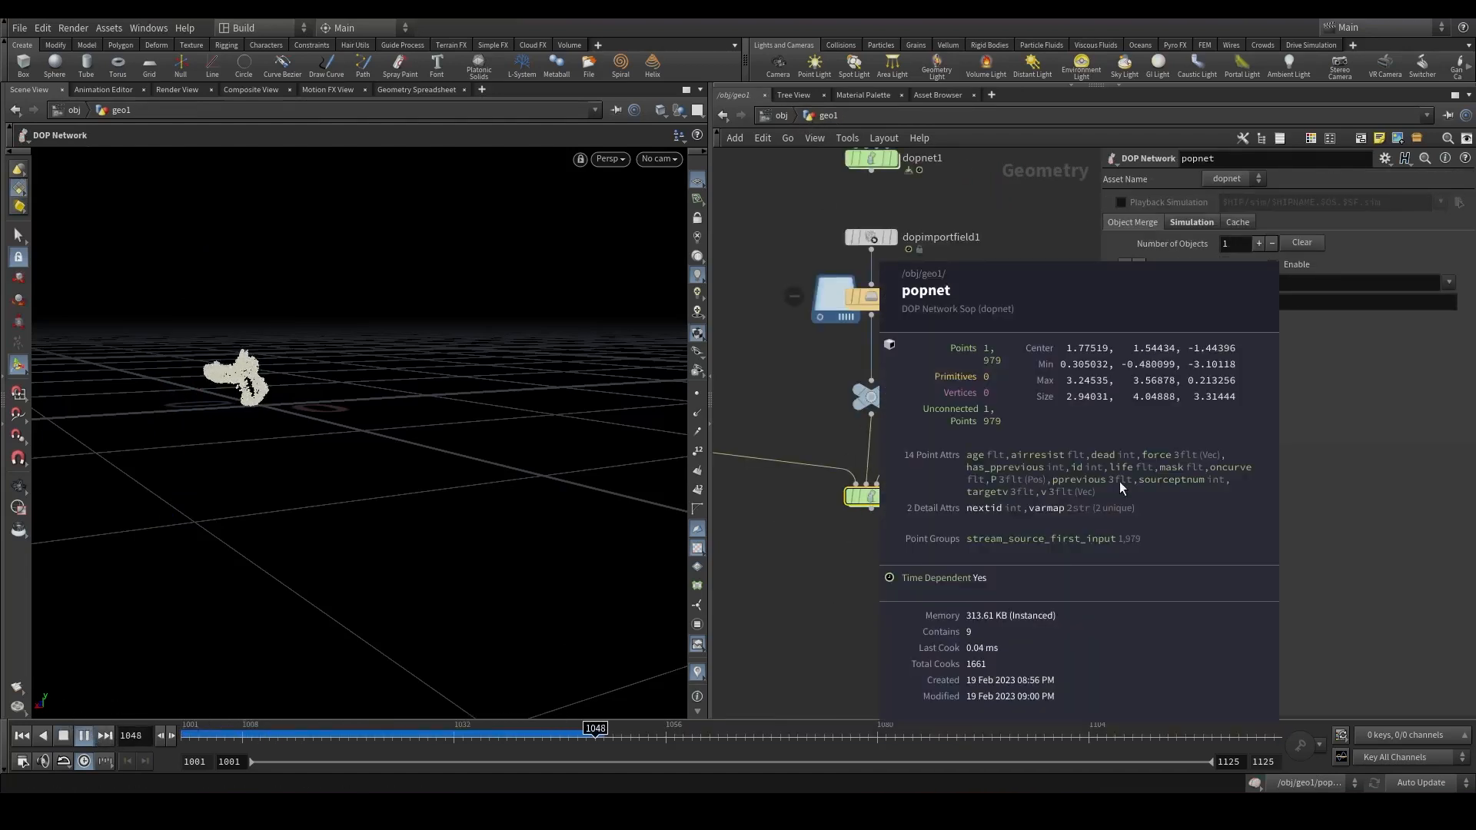
pyautogui.moveTo(395, 517); pyautogui.dragTo(487, 543)
pyautogui.click(85, 736)
pyautogui.moveTo(361, 736); pyautogui.dragTo(1247, 736)
pyautogui.moveTo(491, 523); pyautogui.dragTo(1076, 415)
pyautogui.moveTo(908, 444); pyautogui.dragTo(966, 390, button='middle')
pyautogui.moveTo(738, 378); pyautogui.dragTo(933, 447, button='middle')
pyautogui.moveTo(1025, 630); pyautogui.dragTo(860, 431, button='middle')
pyautogui.scroll(1, 861, 431)
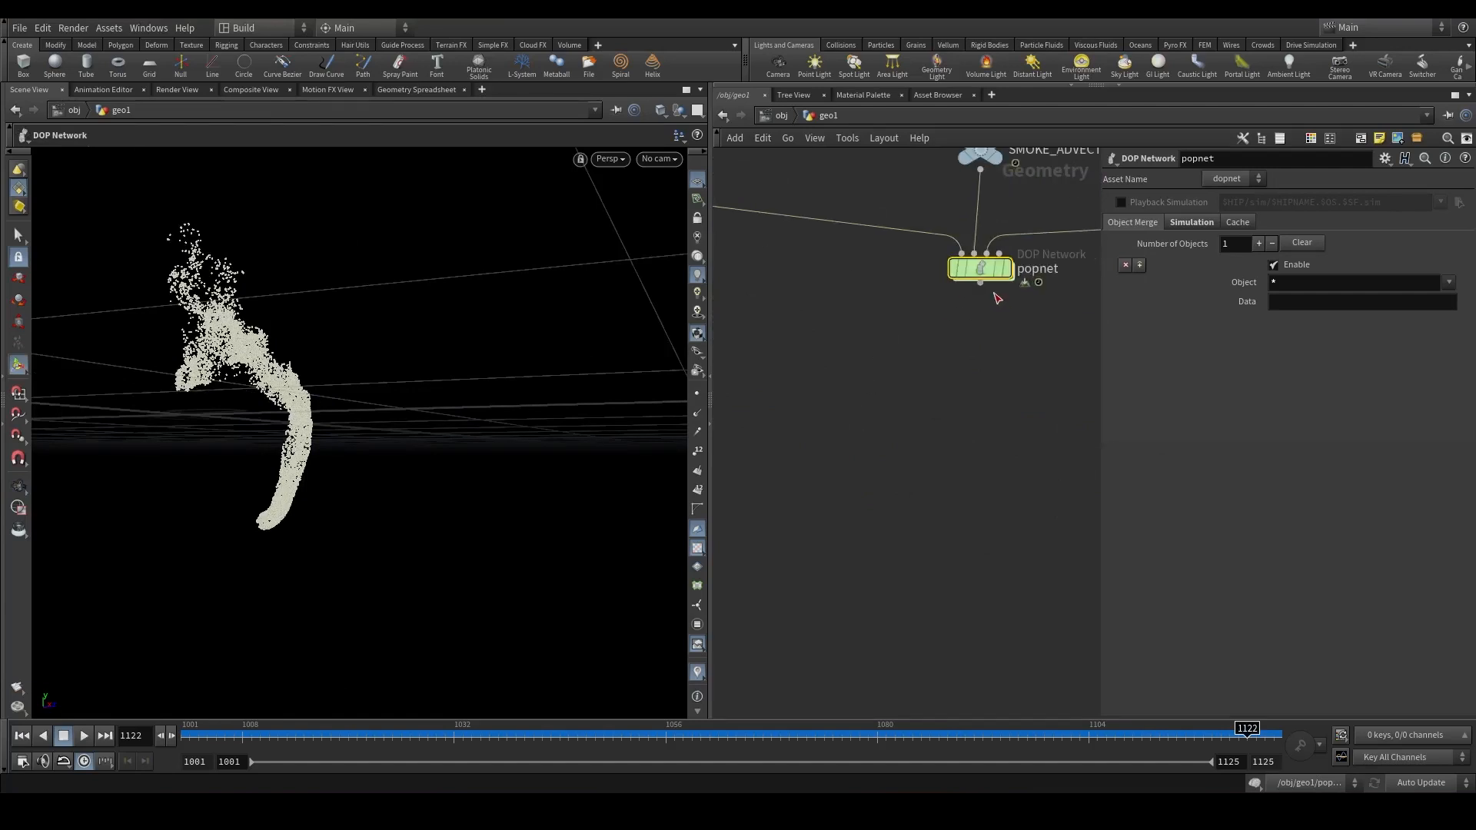
# Append an Attribute Wrangle node below the popnet node.
pyautogui.click(980, 283)
pyautogui.press('Tab')
pyautogui.write('atw')
pyautogui.press('Return')
pyautogui.press('Return')
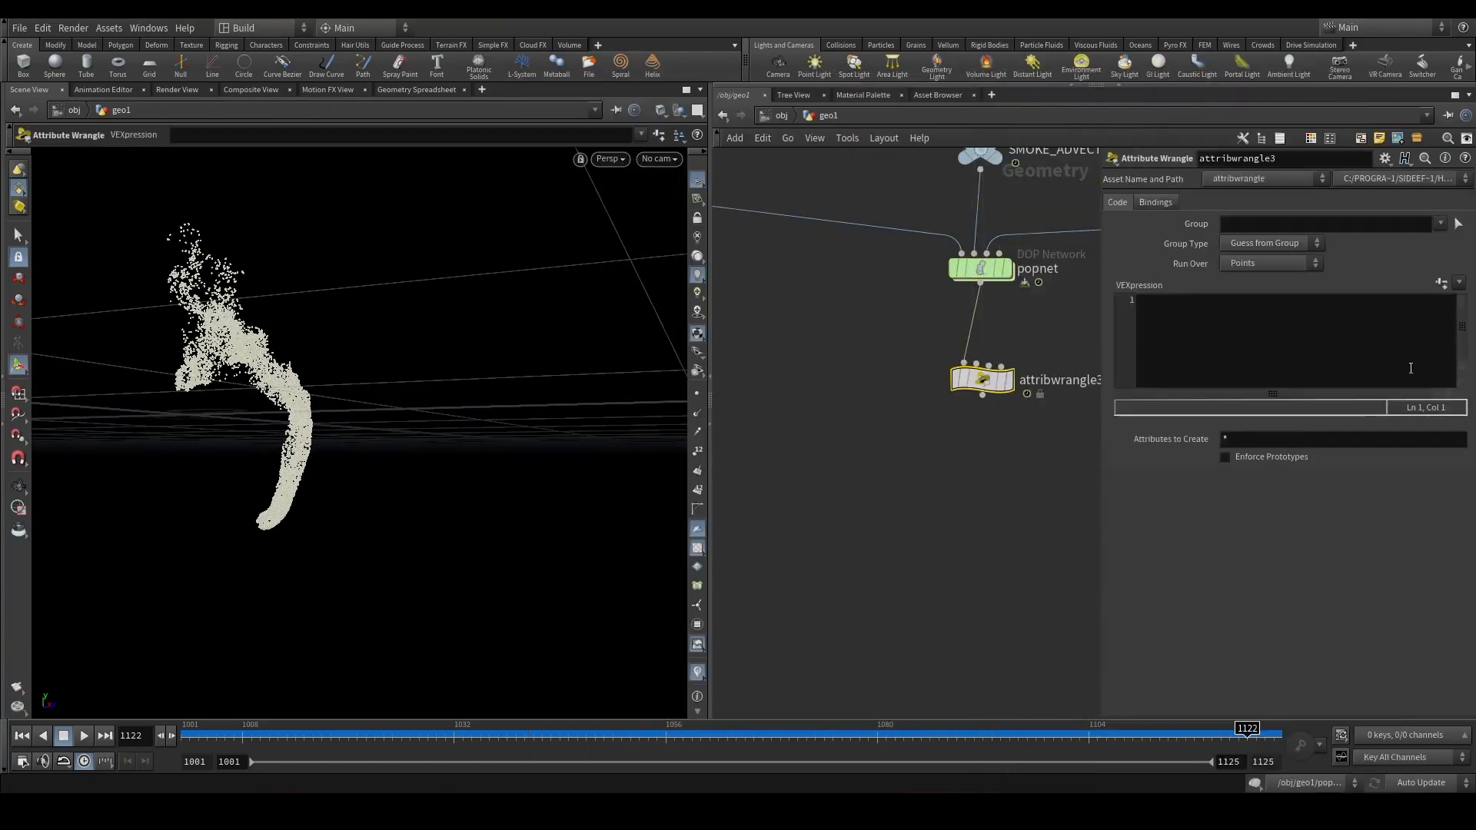
# Start the wrangle's VEX with the condition if(rand(i@id) < chf("big_bubbles")).
pyautogui.click(1160, 348)
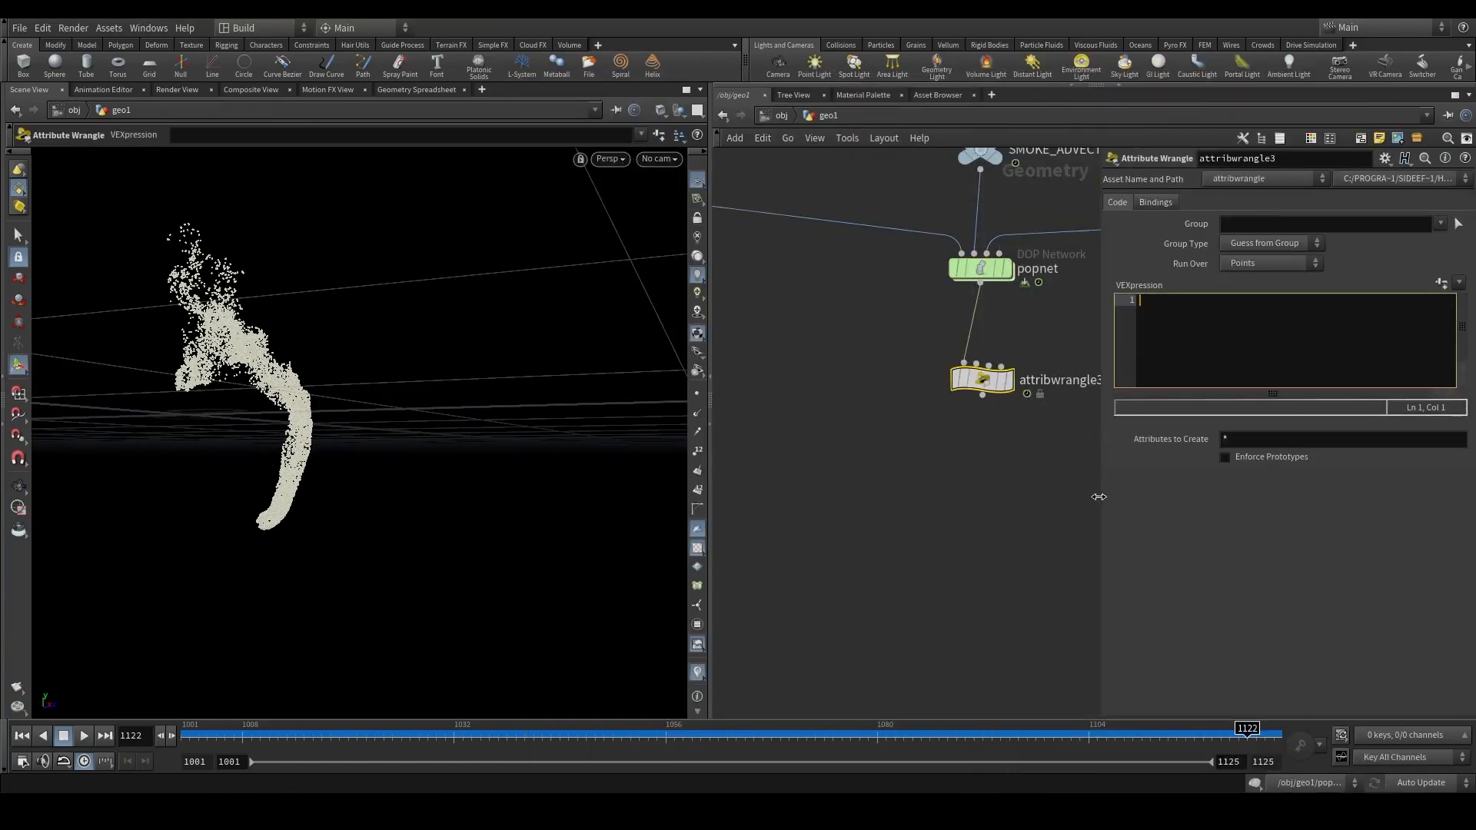
pyautogui.moveTo(1098, 497); pyautogui.dragTo(913, 497)
pyautogui.write('if(rand(i@id')
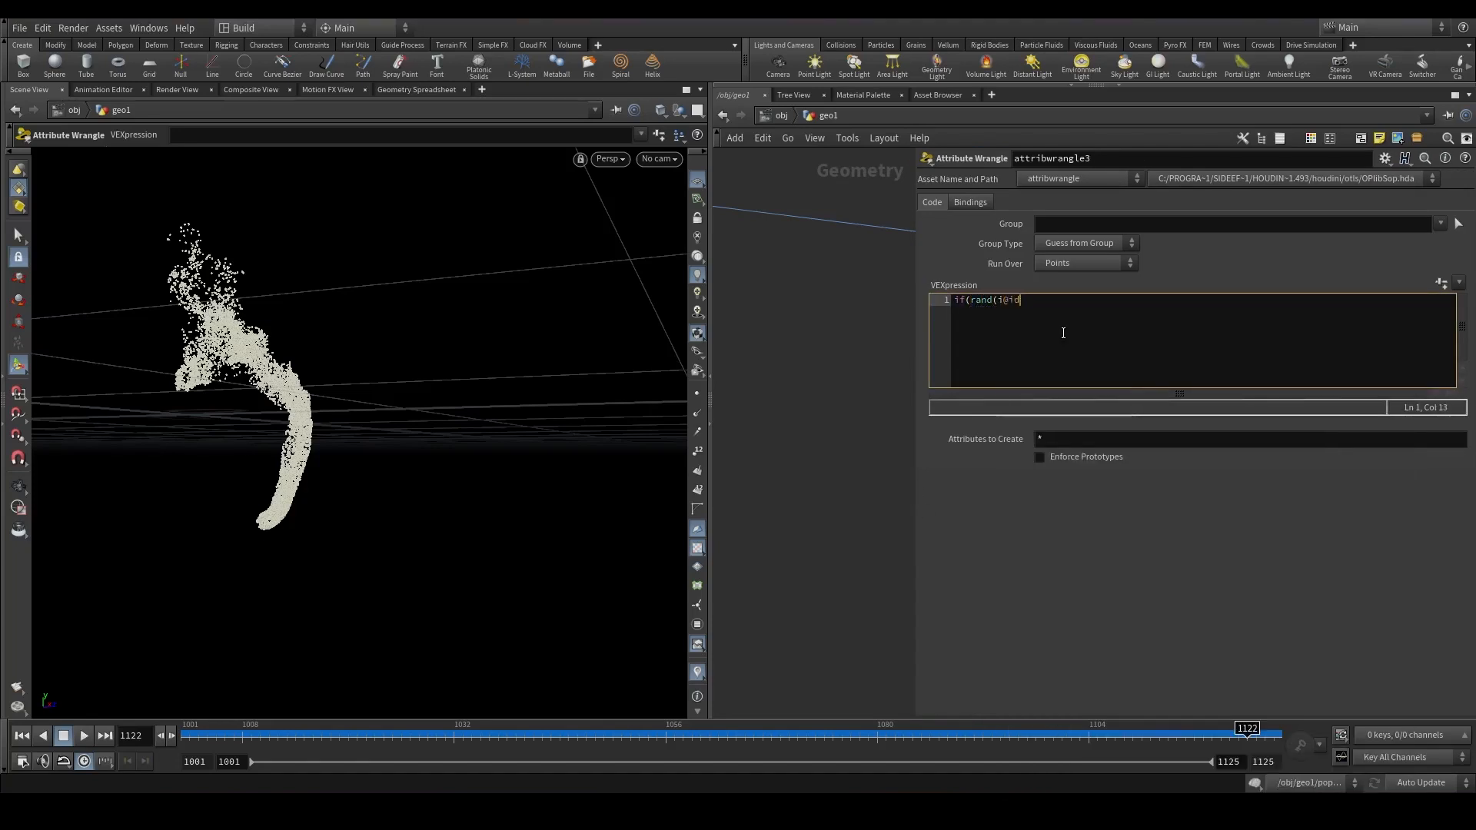
pyautogui.write('_ < chf(')
pyautogui.write('"bog')
pyautogui.write('_bubbles')
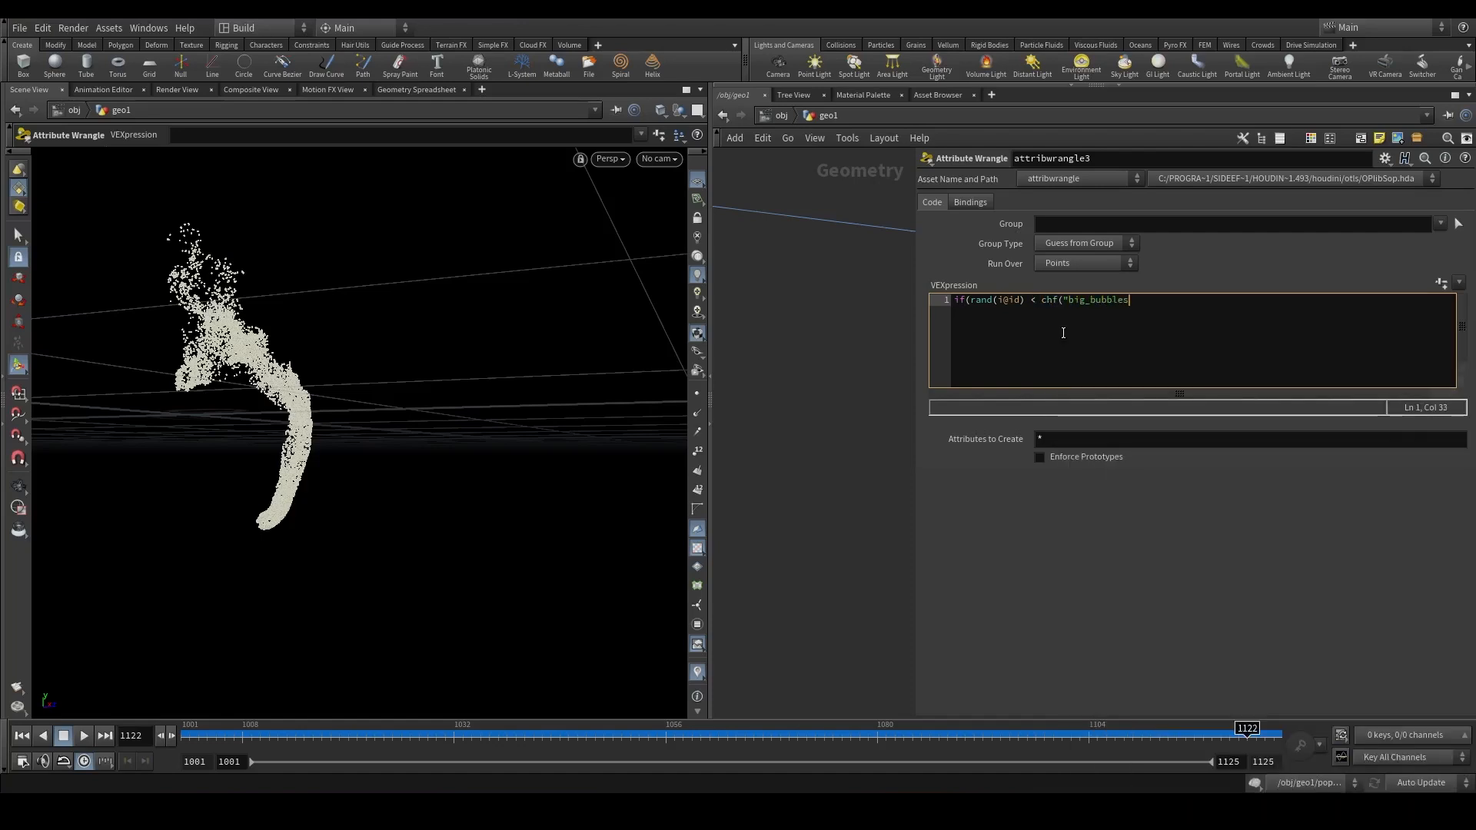
pyautogui.write('"))')
pyautogui.press('Return')
pyautogui.write('@big_bub')
pyautogui.hotkey('ctrl', 'BackSpace')
pyautogui.hotkey('ctrl', 'BackSpace')
pyautogui.write('@size = chf(')
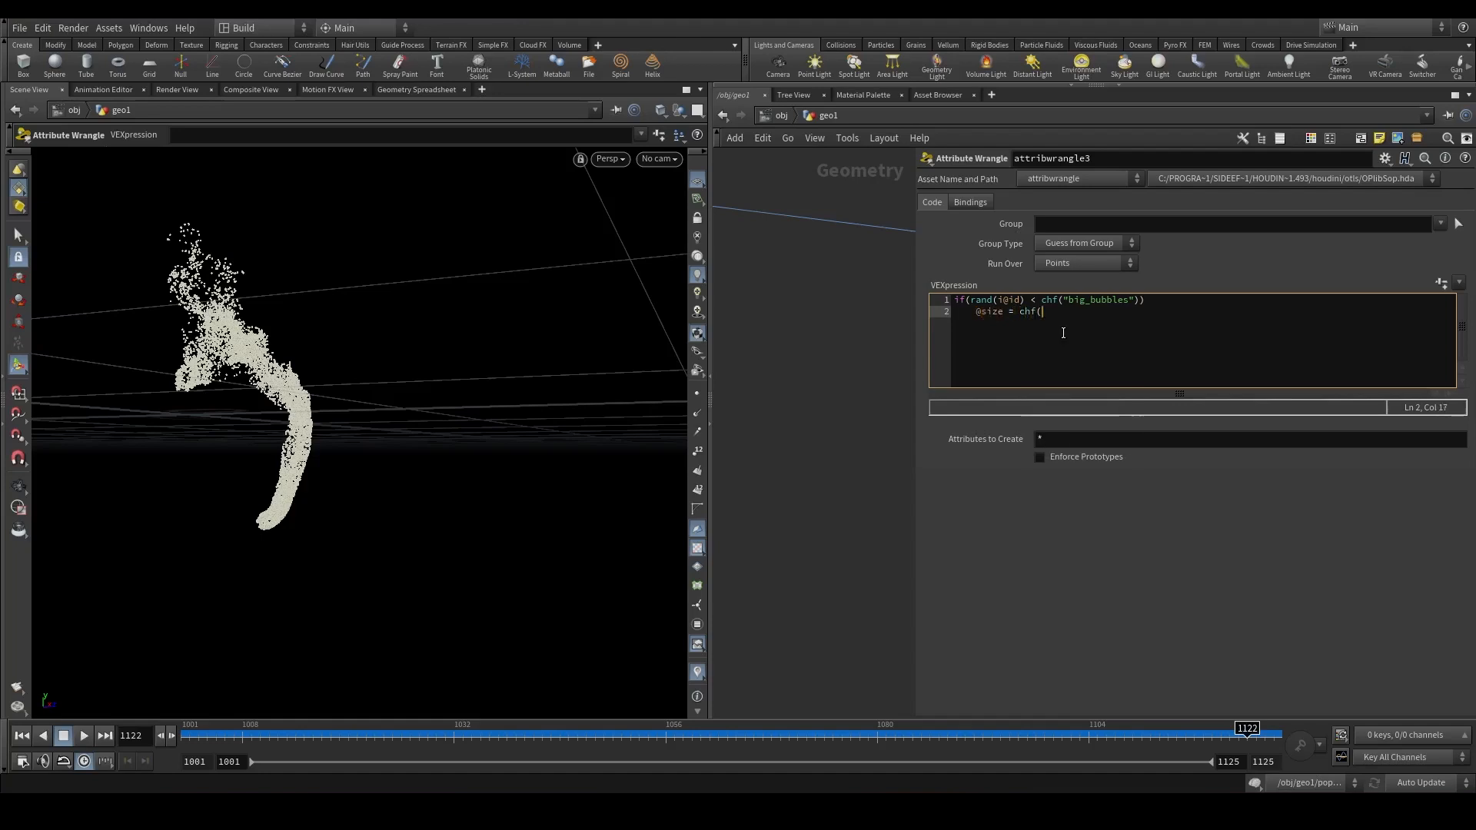
pyautogui.write('"big_size");')
pyautogui.press('Return')
pyautogui.write('e;se')
pyautogui.press('BackSpace')
pyautogui.press('BackSpace')
pyautogui.press('BackSpace')
pyautogui.write('l')
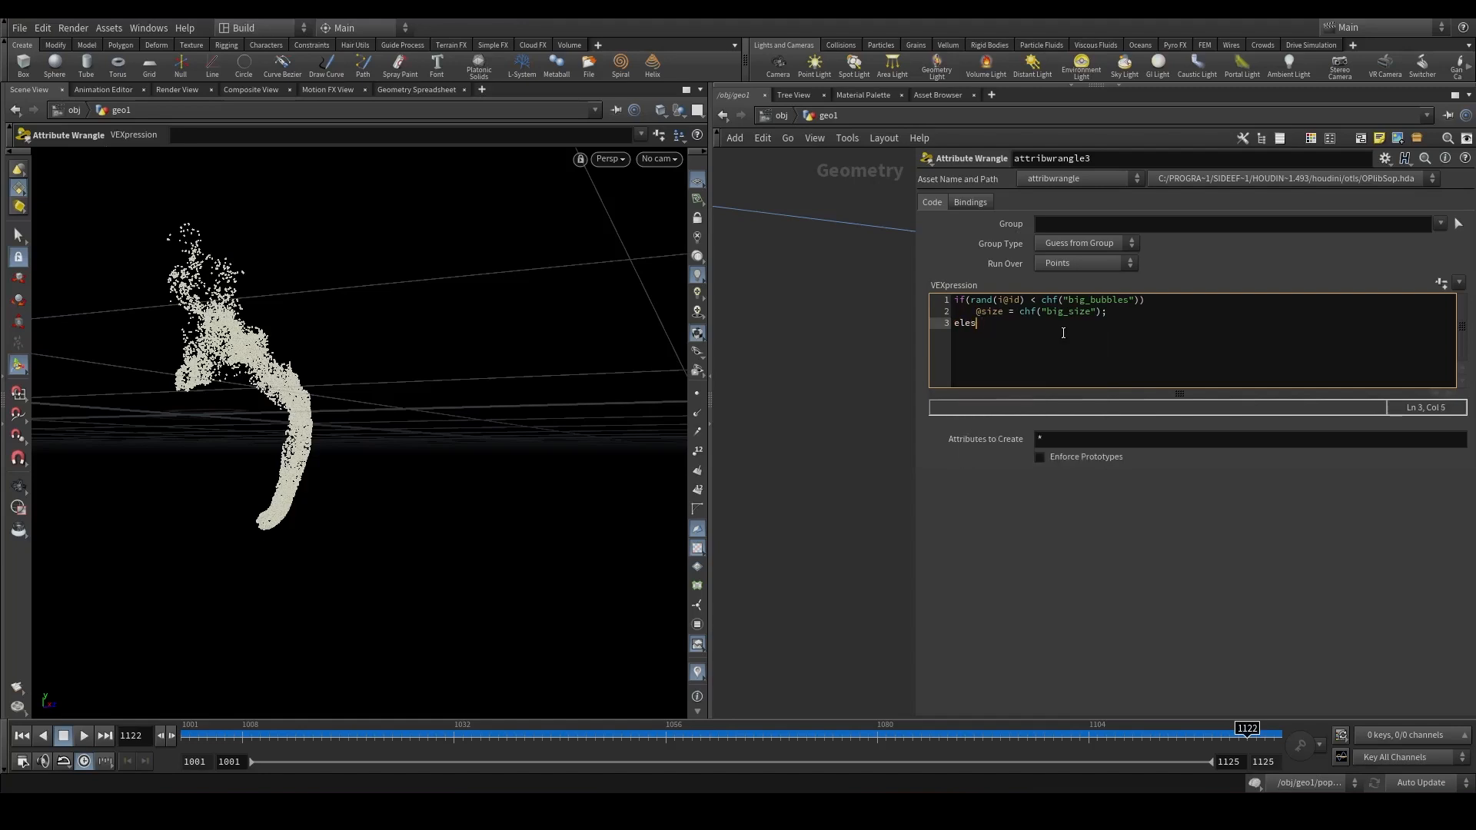
pyautogui.write('se @size = 1;')
pyautogui.click(836, 390)
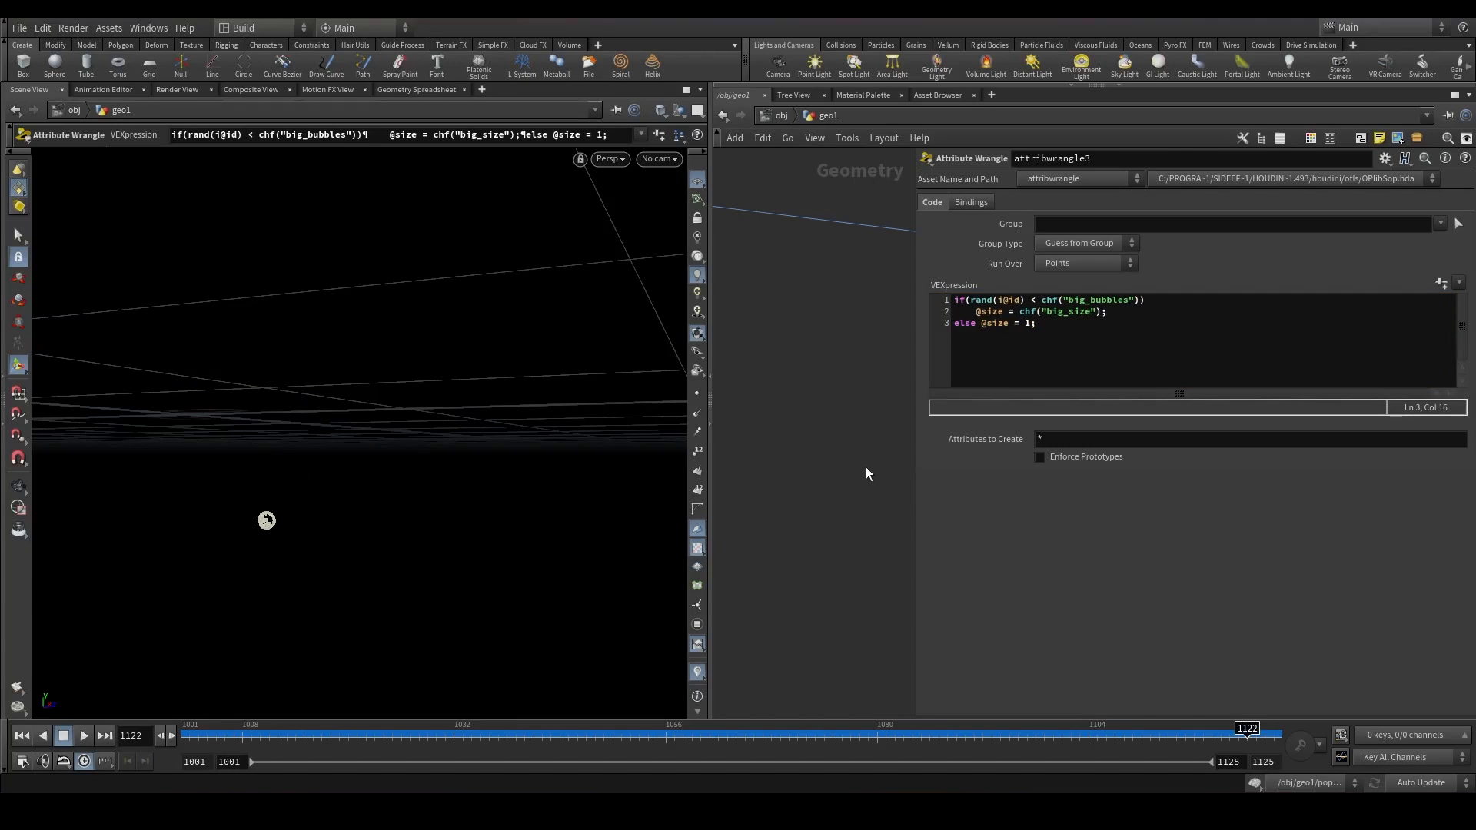
pyautogui.moveTo(912, 465); pyautogui.dragTo(1000, 461)
pyautogui.click(1077, 312)
pyautogui.hotkey('ctrl', 'a')
pyautogui.click(1170, 343)
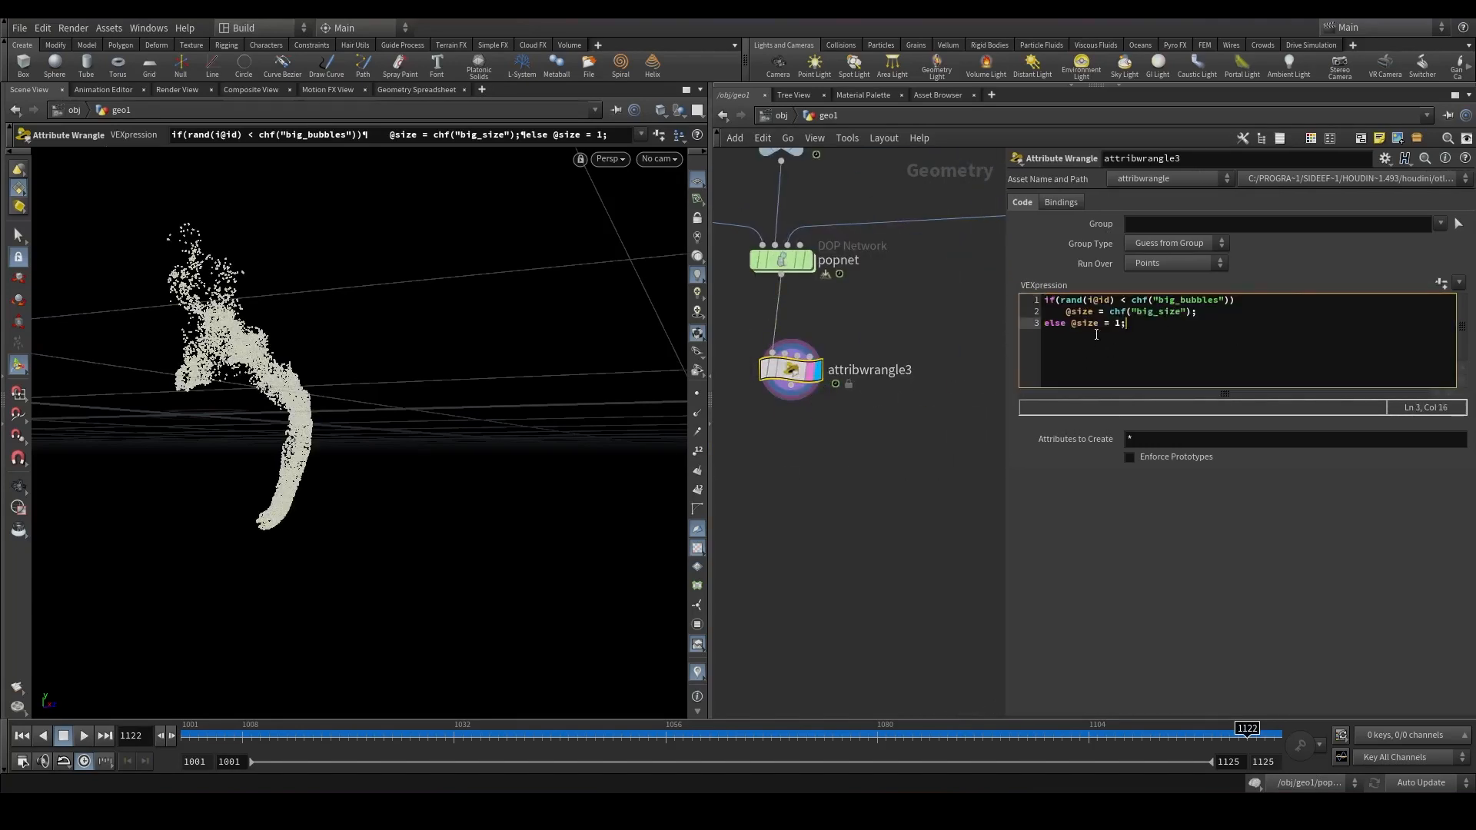
pyautogui.press('Return')
pyautogui.press('Return')
pyautogui.write('f@pscale = (fito01')
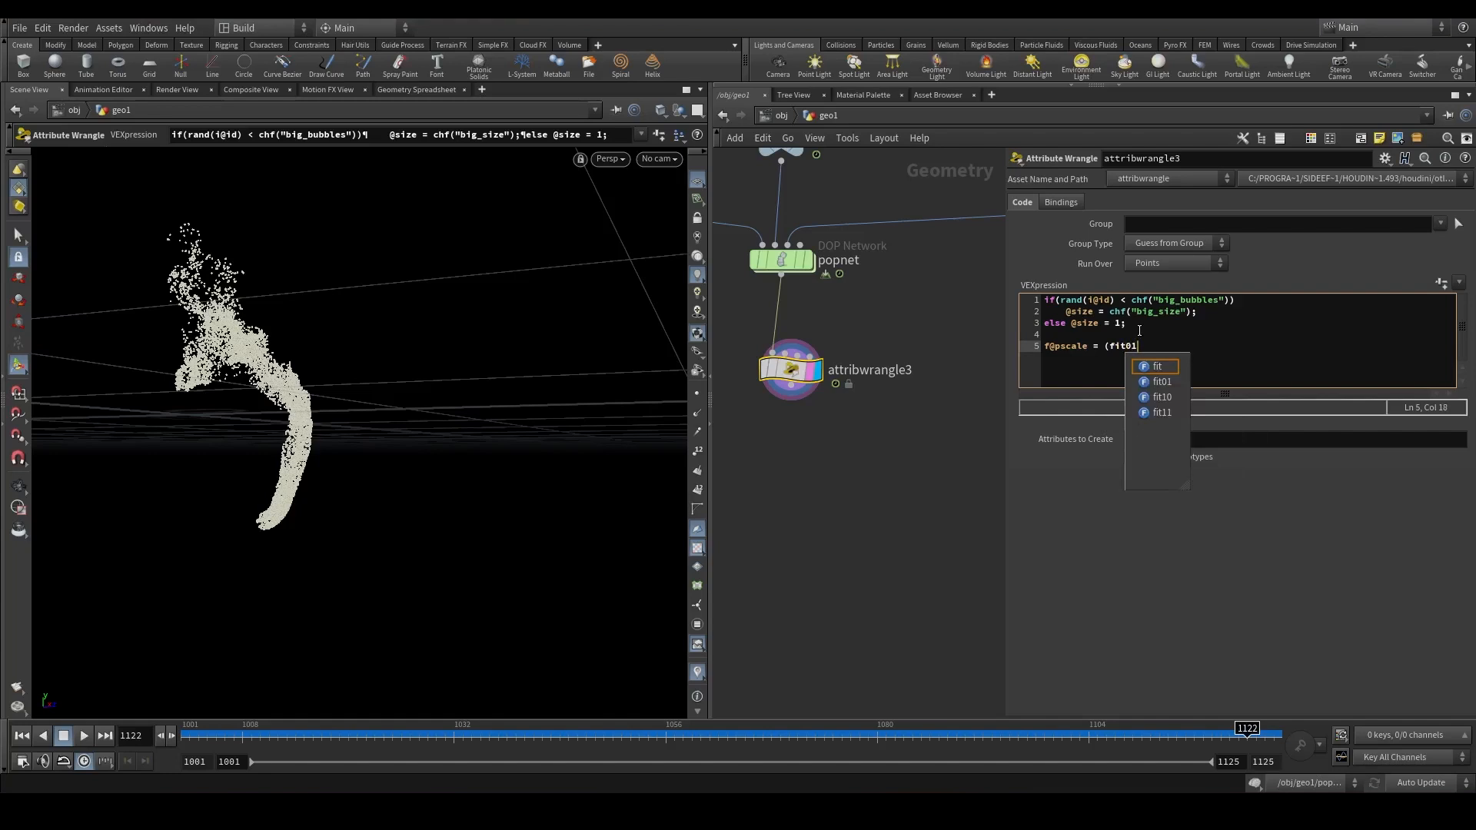
pyautogui.write('(rand(')
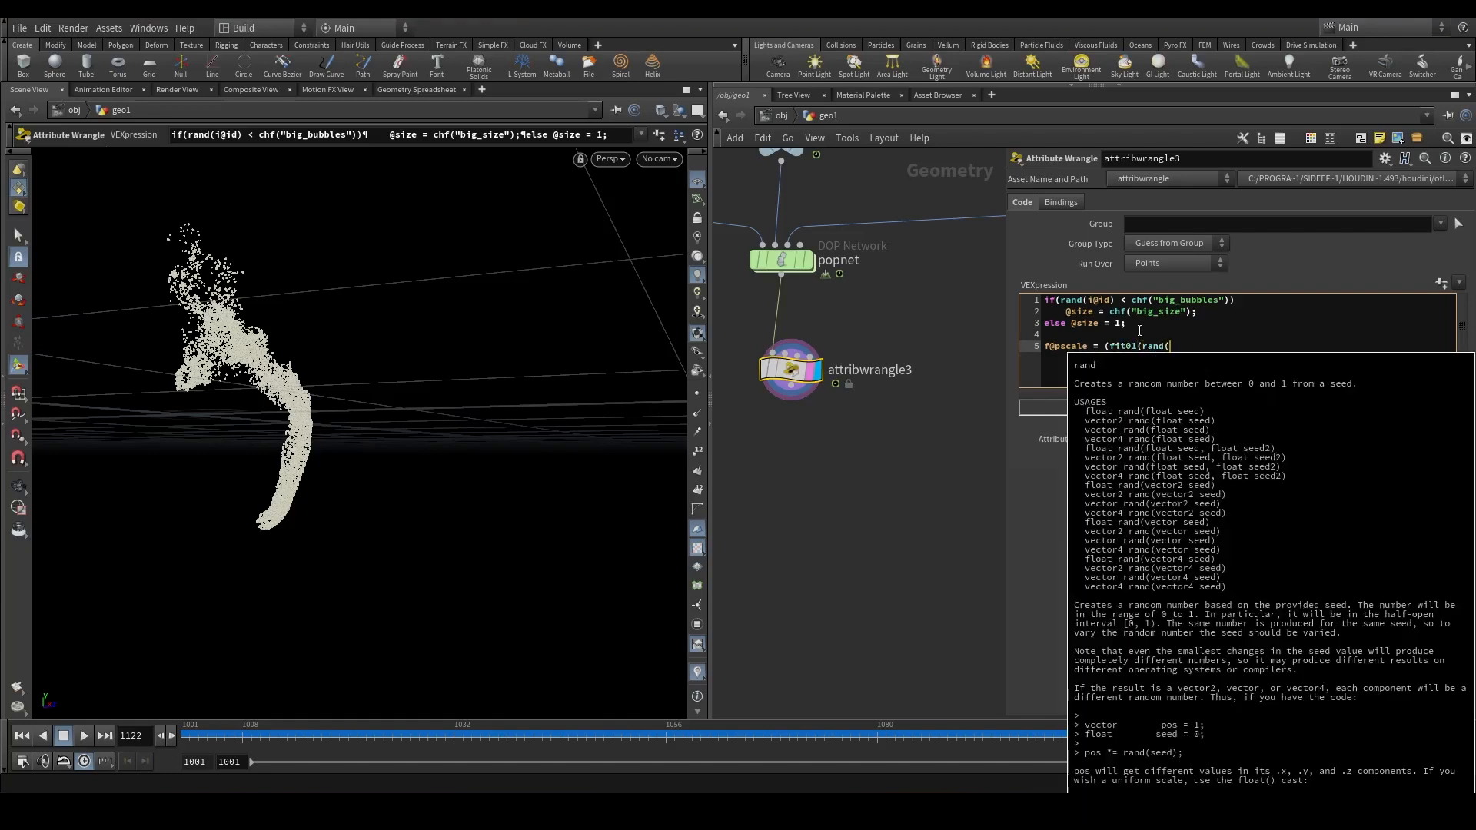
pyautogui.write('@id)')
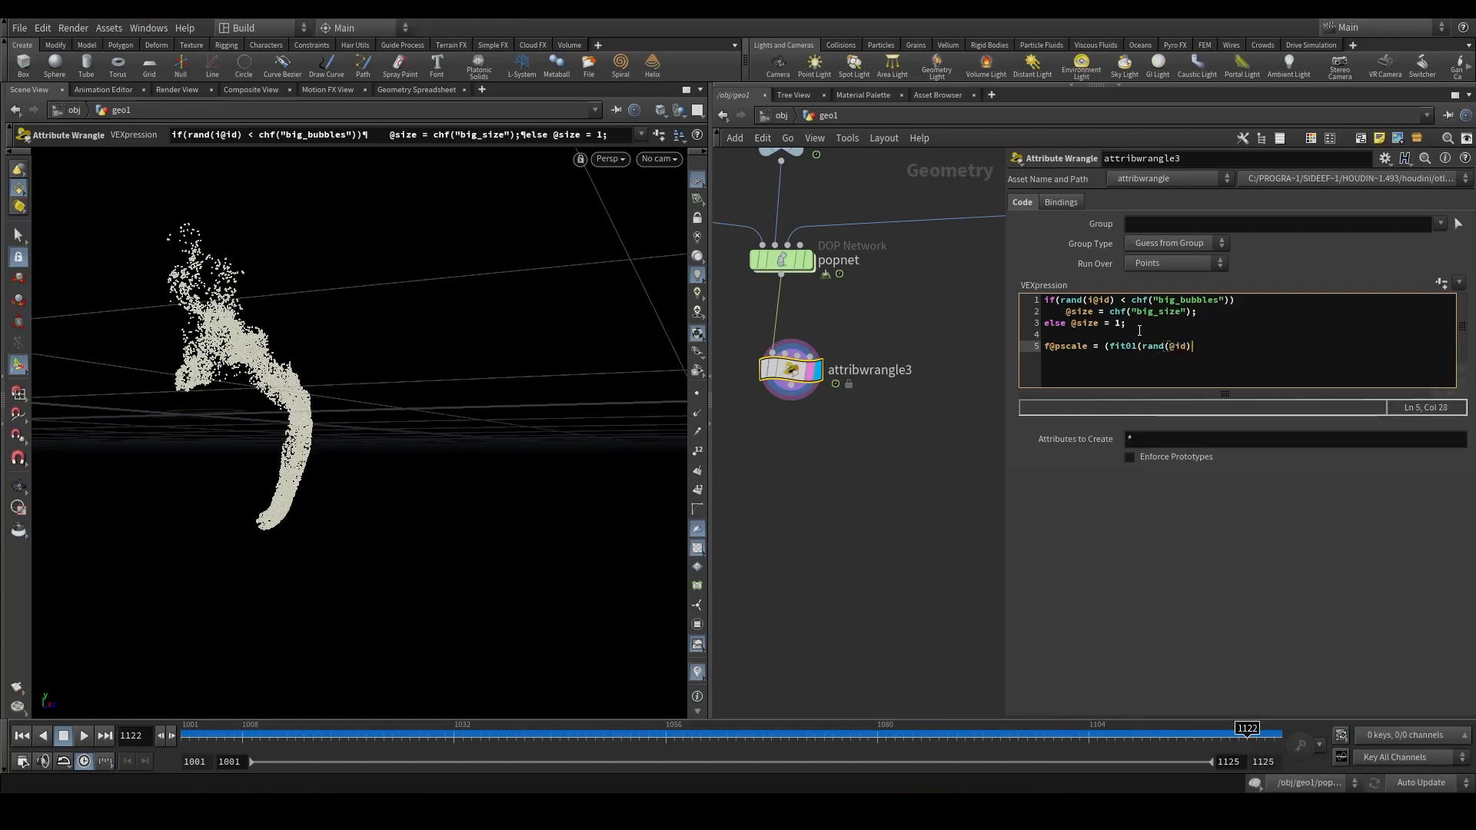
pyautogui.write(',ch("min").')
pyautogui.write('ch("max\'))*chf("')
pyautogui.press('BackSpace')
pyautogui.press('BackSpace')
pyautogui.press('BackSpace')
pyautogui.write('Zise')
pyautogui.press('BackSpace')
pyautogui.press('BackSpace')
pyautogui.press('BackSpace')
pyautogui.press('BackSpace')
pyautogui.write('size_multiplier")) * @')
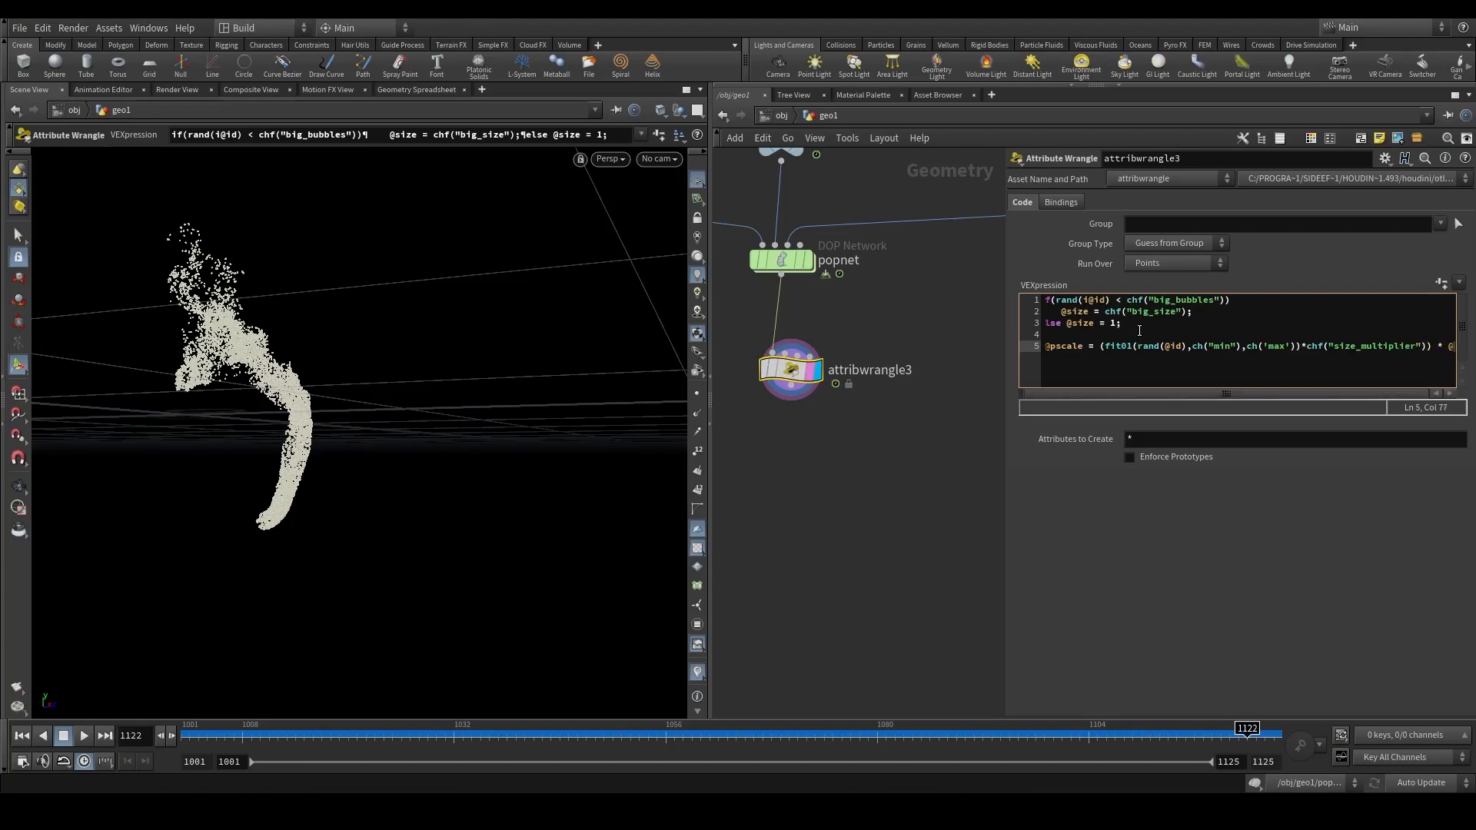
pyautogui.write('size;')
# Add a line halving the velocity with v@v *=0.5;.
pyautogui.press('Return')
pyautogui.press('Return')
pyautogui.write('v@v ')
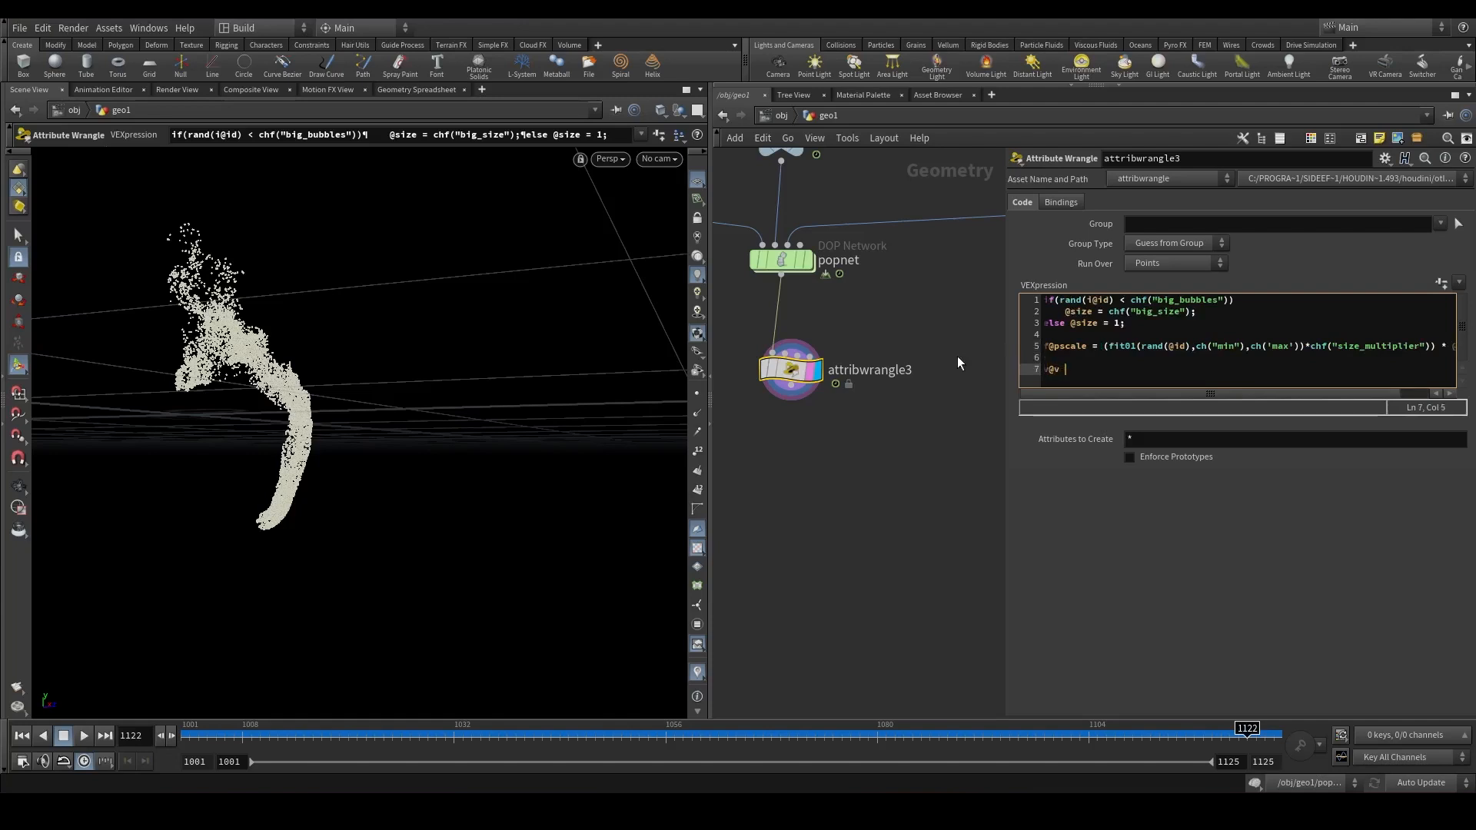
pyautogui.write('*=0.5;')
# Create the spare parameters for the channels referenced in the wrangle code.
pyautogui.click(874, 478)
pyautogui.click(1441, 283)
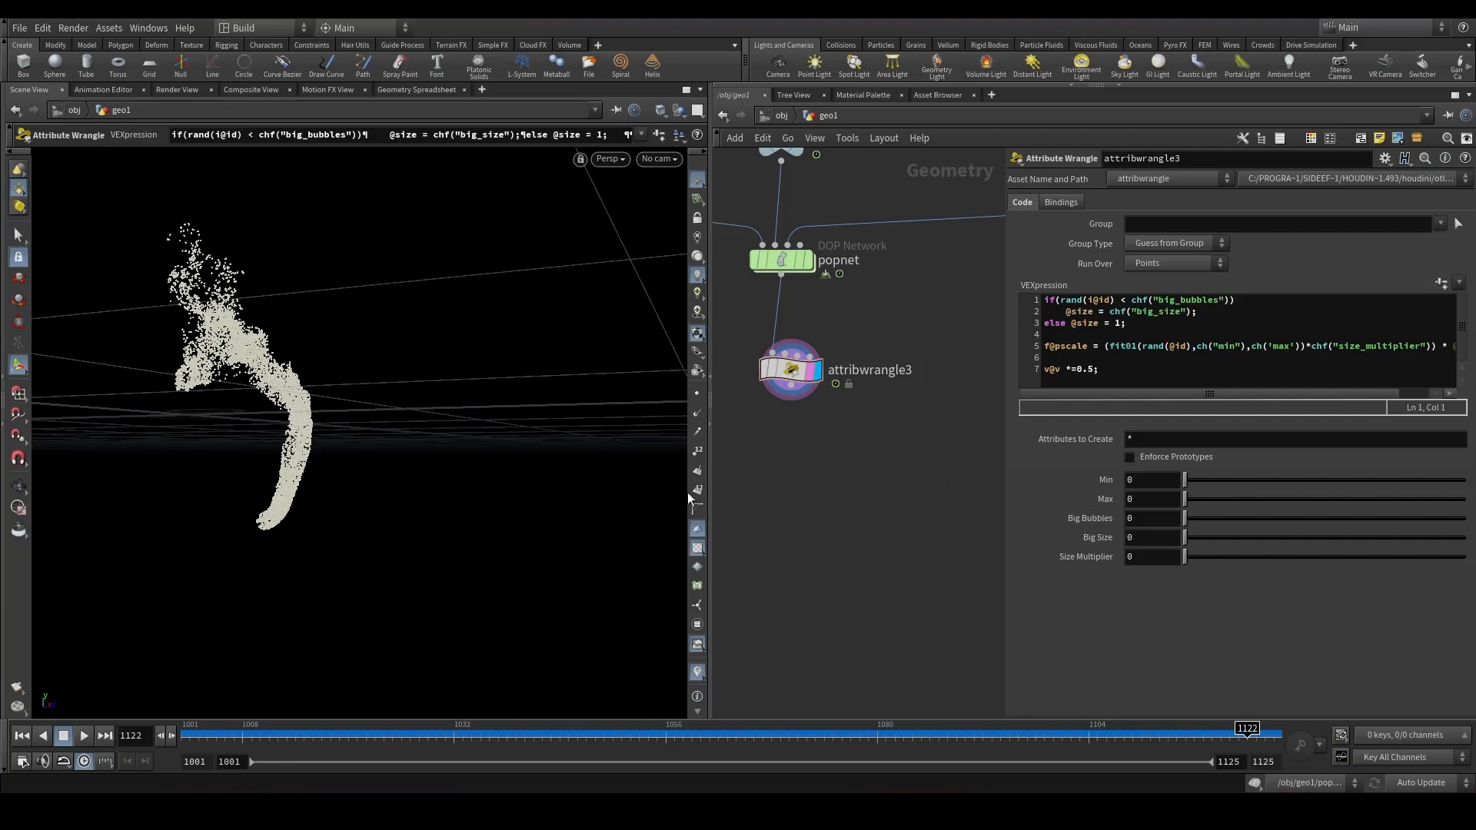
pyautogui.scroll(-2, 538, 480)
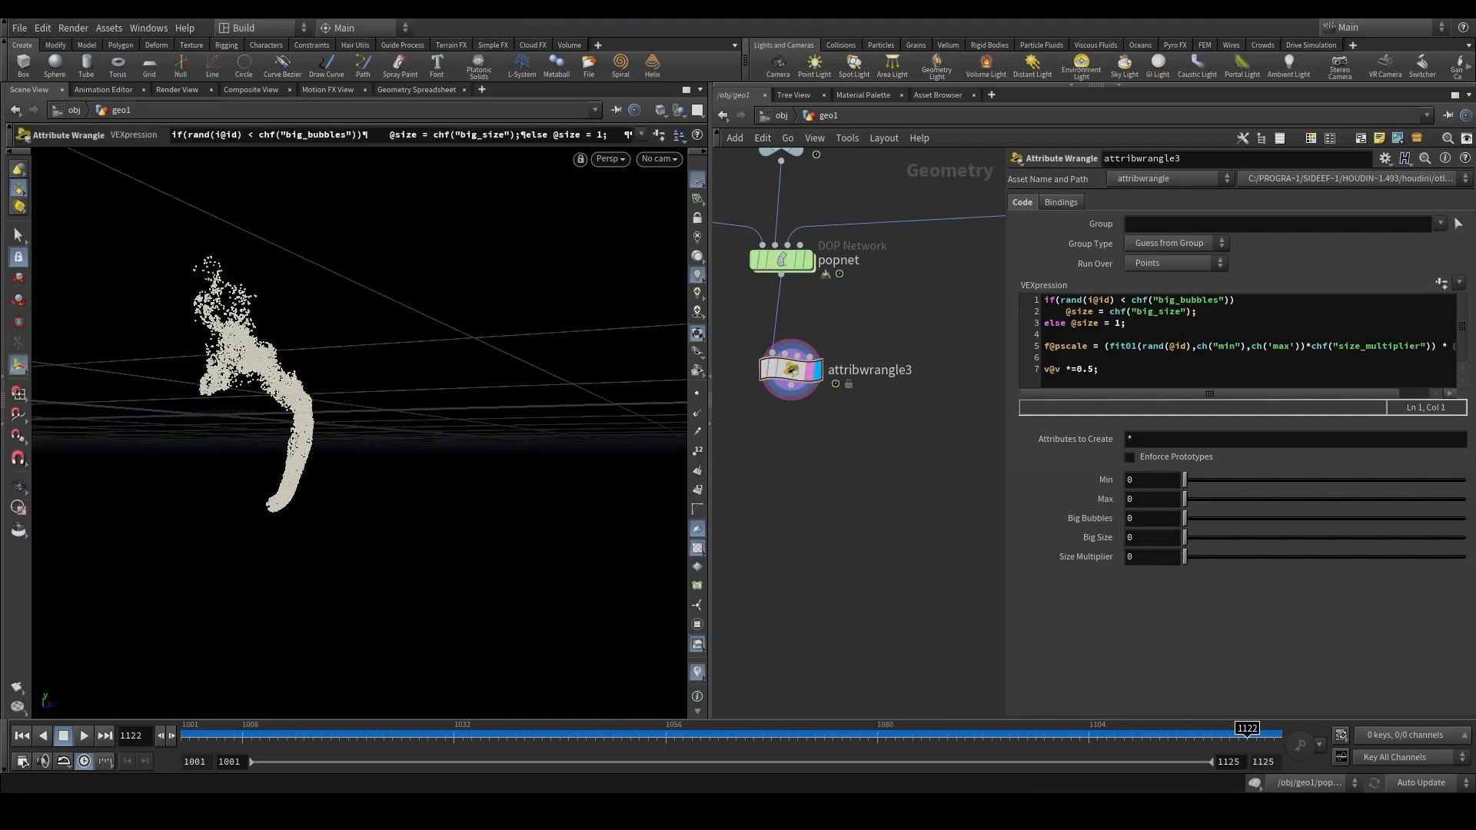
# Set the wrangle's Min to 0.06 and Max to 0.15.
pyautogui.moveTo(1140, 480); pyautogui.dragTo(1096, 482)
pyautogui.write('0.')
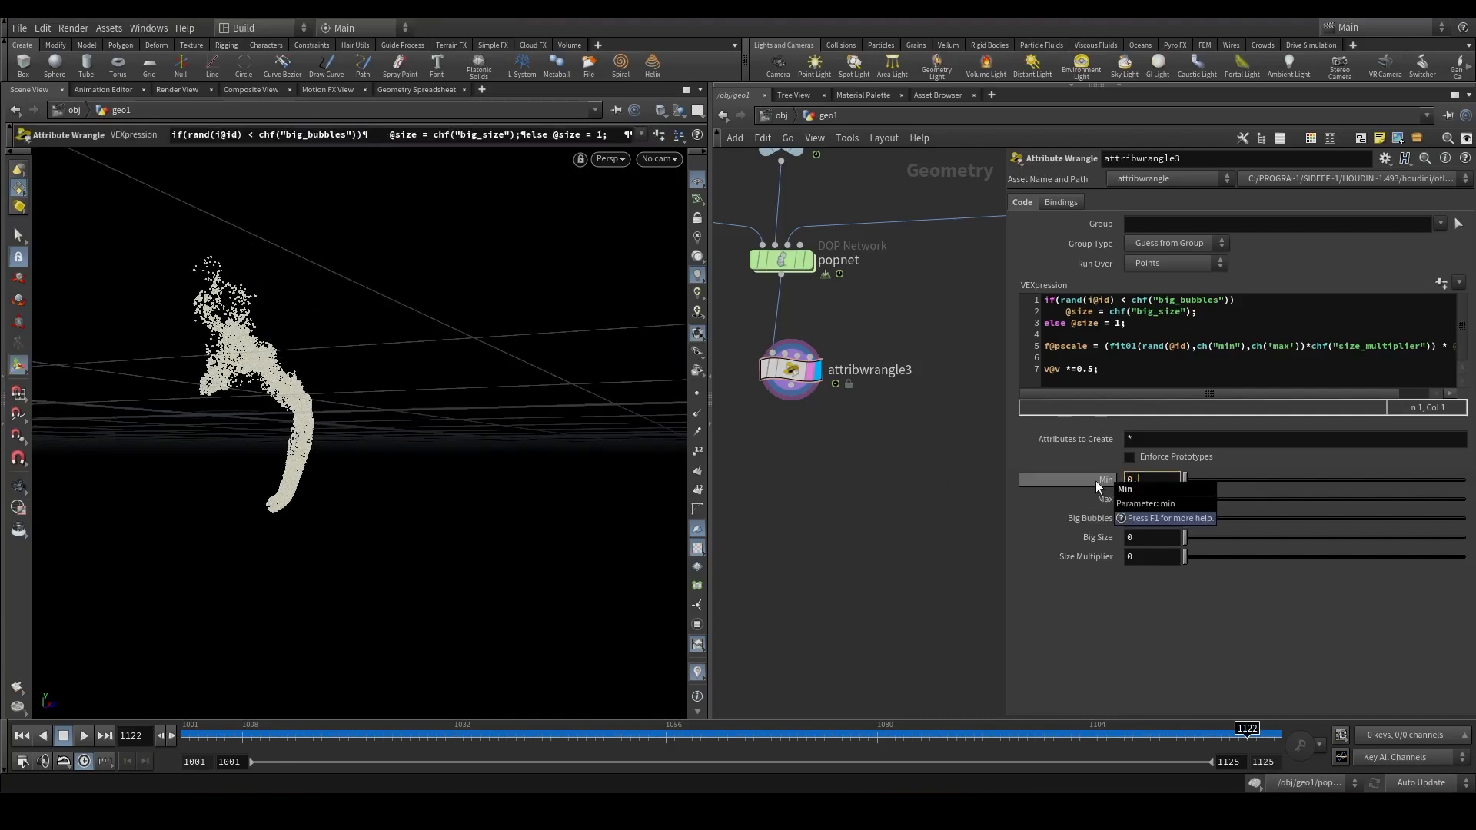
pyautogui.write('06')
pyautogui.press('Return')
pyautogui.write('0.15')
pyautogui.press('Tab')
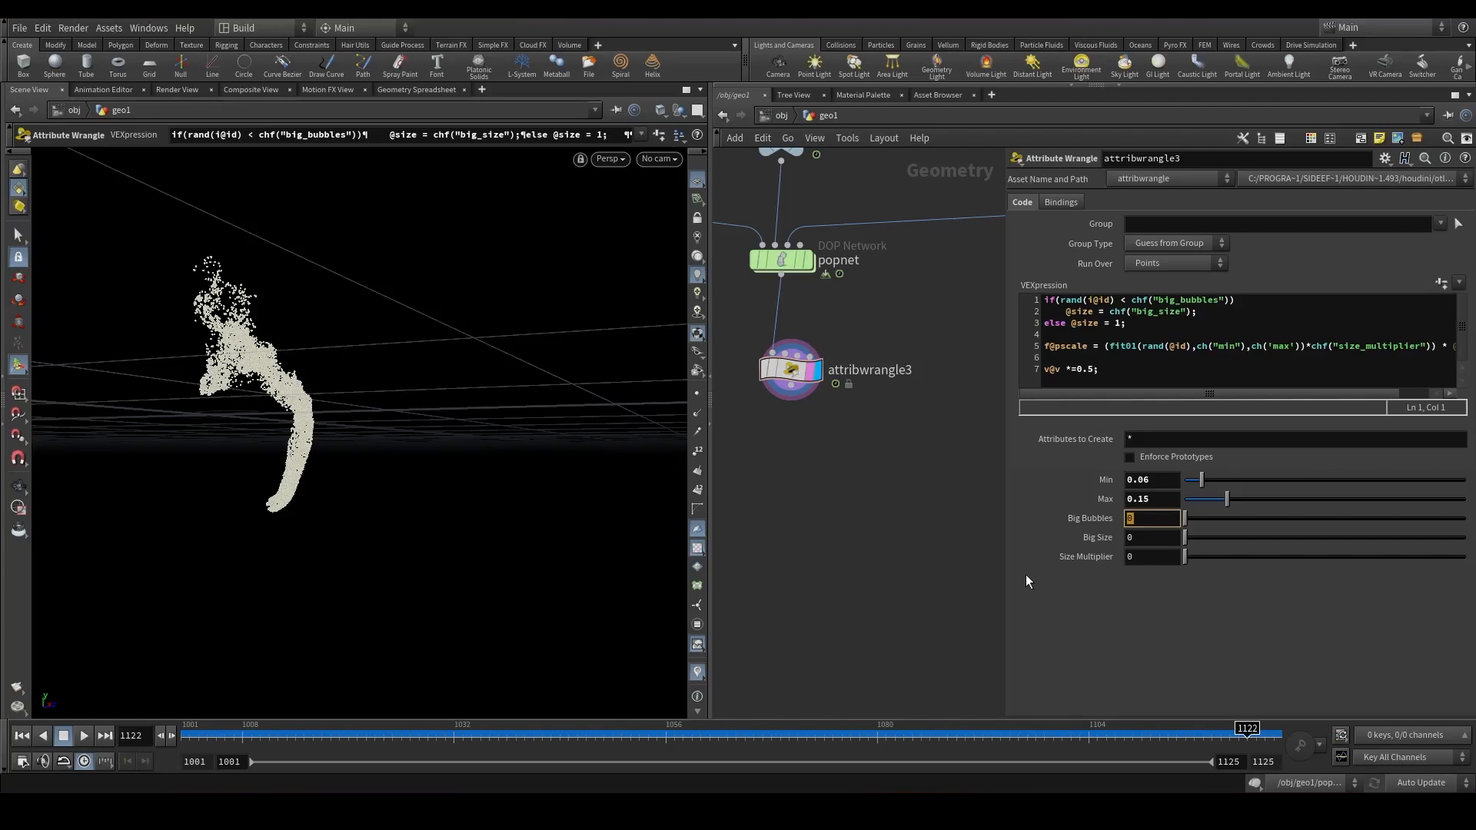
# Set Big Bubbles to 0.05, Big Size to 6 and Size Multiplier to 0.1 on the wrangle.
pyautogui.write('05')
pyautogui.press('Tab')
pyautogui.write('6')
pyautogui.press('Tab')
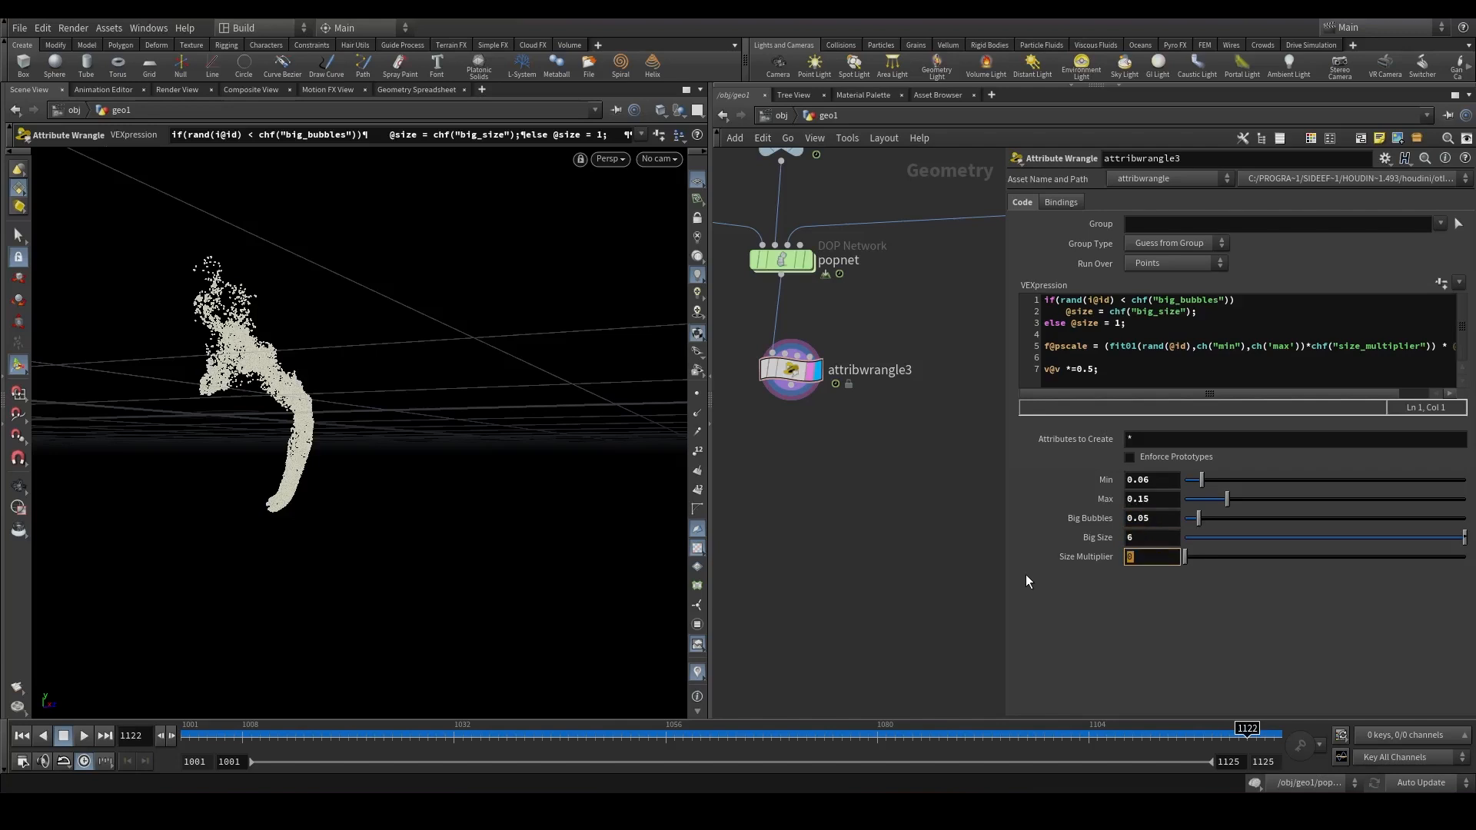
pyautogui.write('0.1')
pyautogui.press('Return')
# Add a Sphere node beside the wrangle in the network.
pyautogui.moveTo(858, 510); pyautogui.dragTo(745, 364)
pyautogui.moveTo(759, 435); pyautogui.dragTo(837, 442, button='middle')
pyautogui.press('Tab')
pyautogui.write('file')
pyautogui.press('Return')
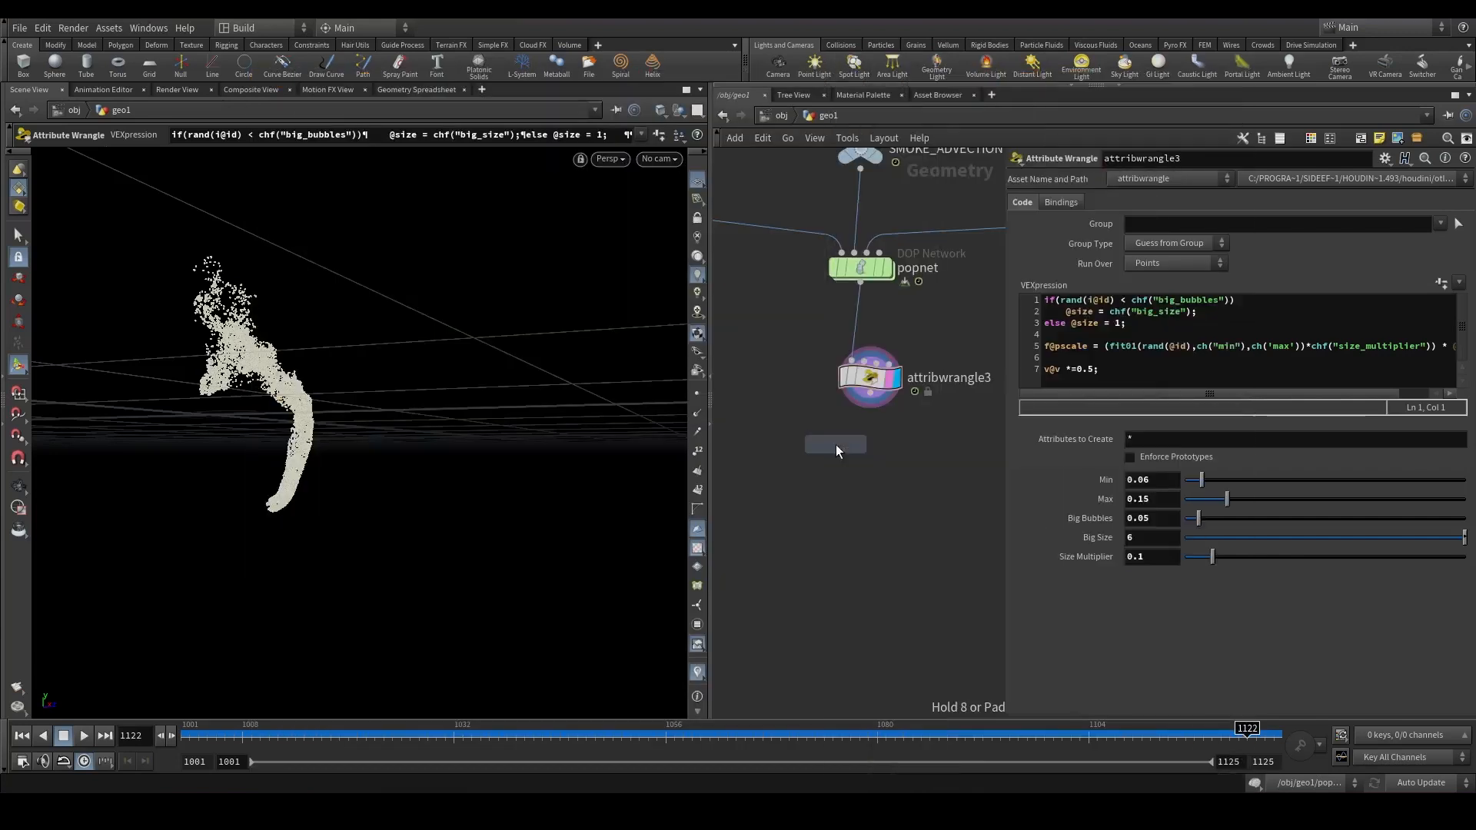
pyautogui.click(837, 444)
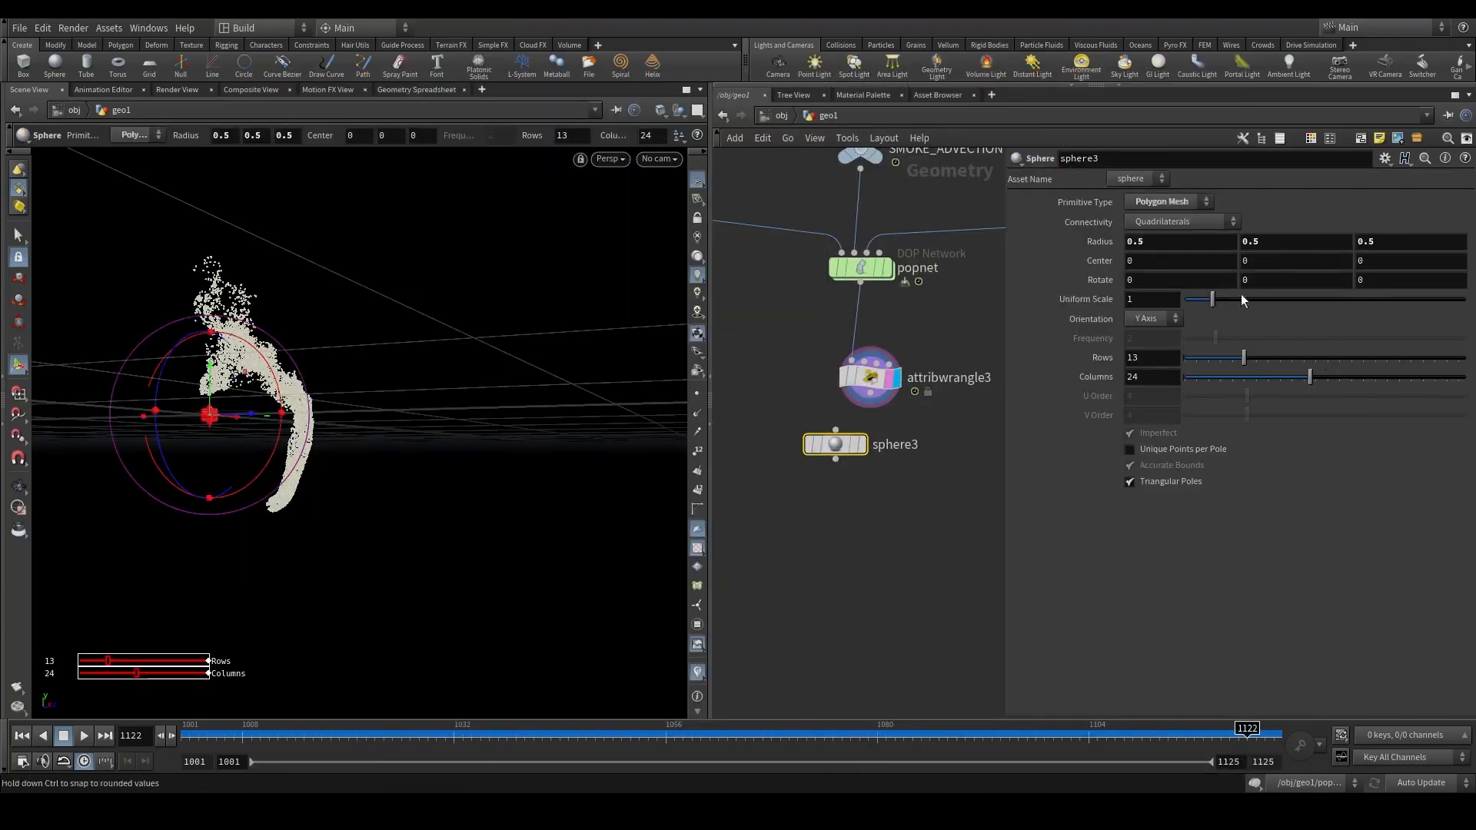
# Set the sphere's primitive type to Polygon and its radius to 1.
pyautogui.click(1172, 198)
pyautogui.click(1164, 220)
pyautogui.doubleClick(1213, 244)
pyautogui.write('1')
pyautogui.press('Return')
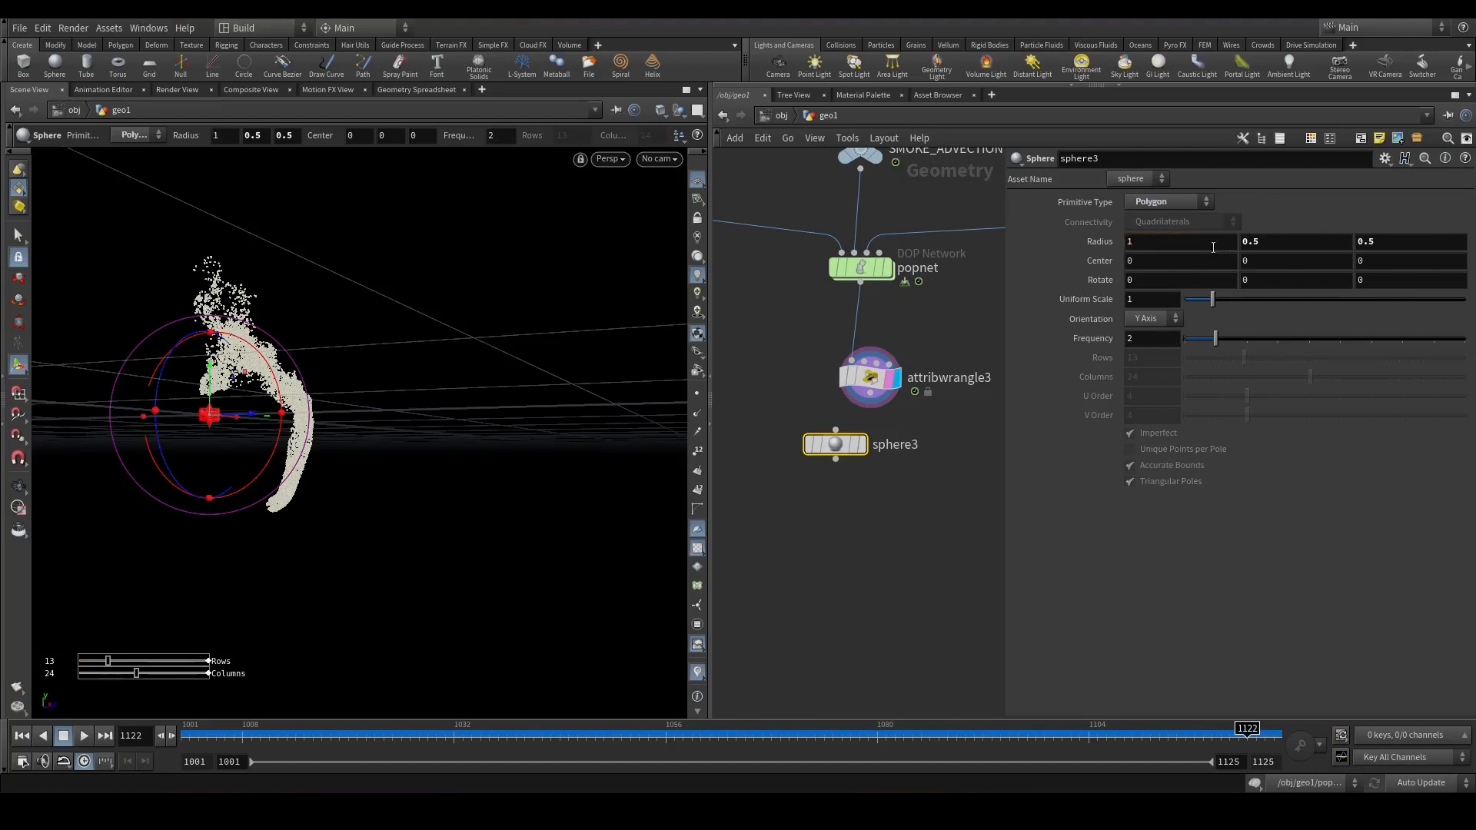
# Add a Copy to Points node that copies the sphere onto the wrangle's particle points.
pyautogui.moveTo(836, 445); pyautogui.dragTo(738, 409)
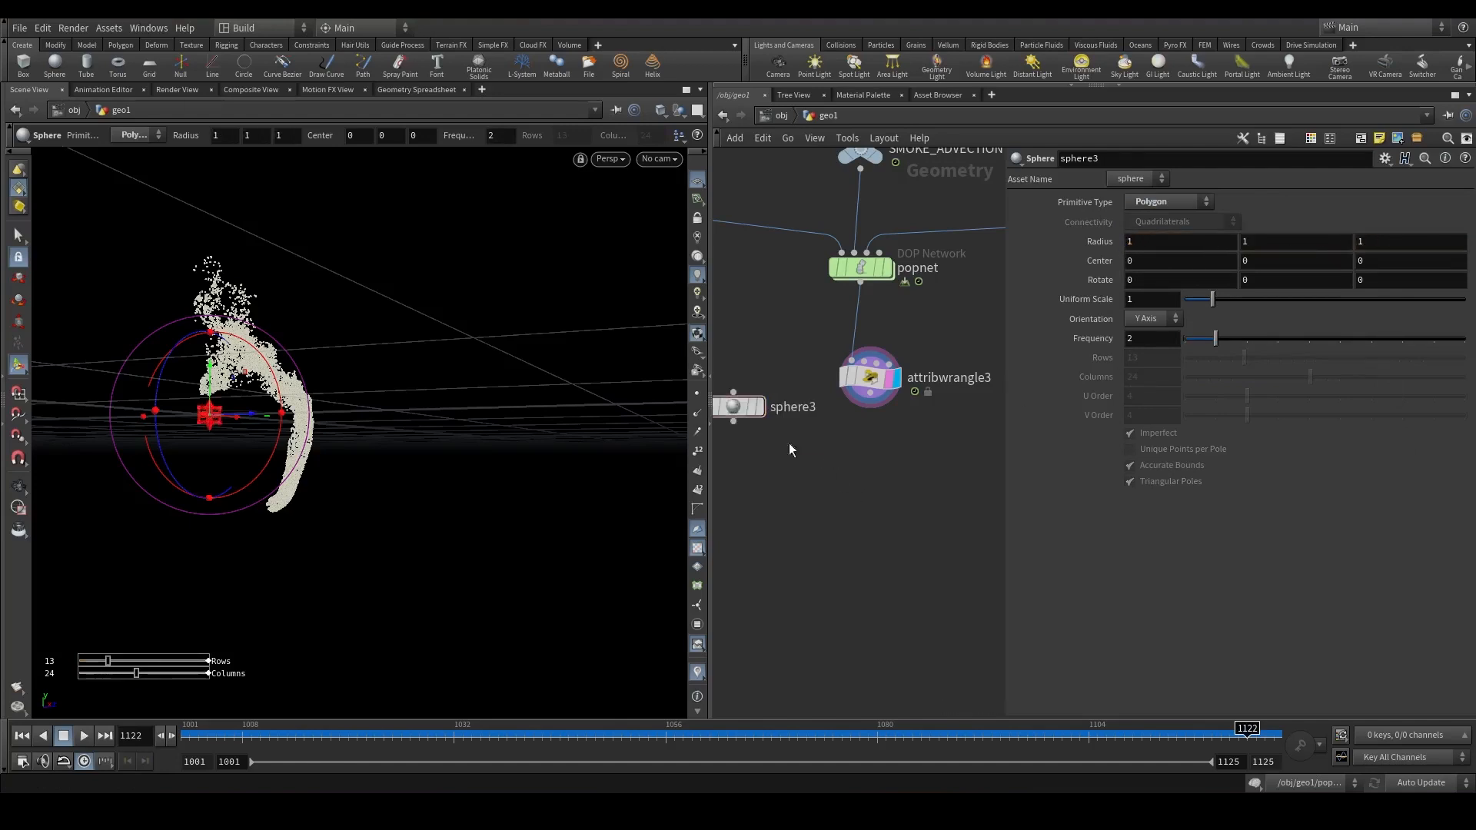
pyautogui.moveTo(799, 452); pyautogui.dragTo(911, 461, button='middle')
pyautogui.press('Tab')
pyautogui.write('copy t')
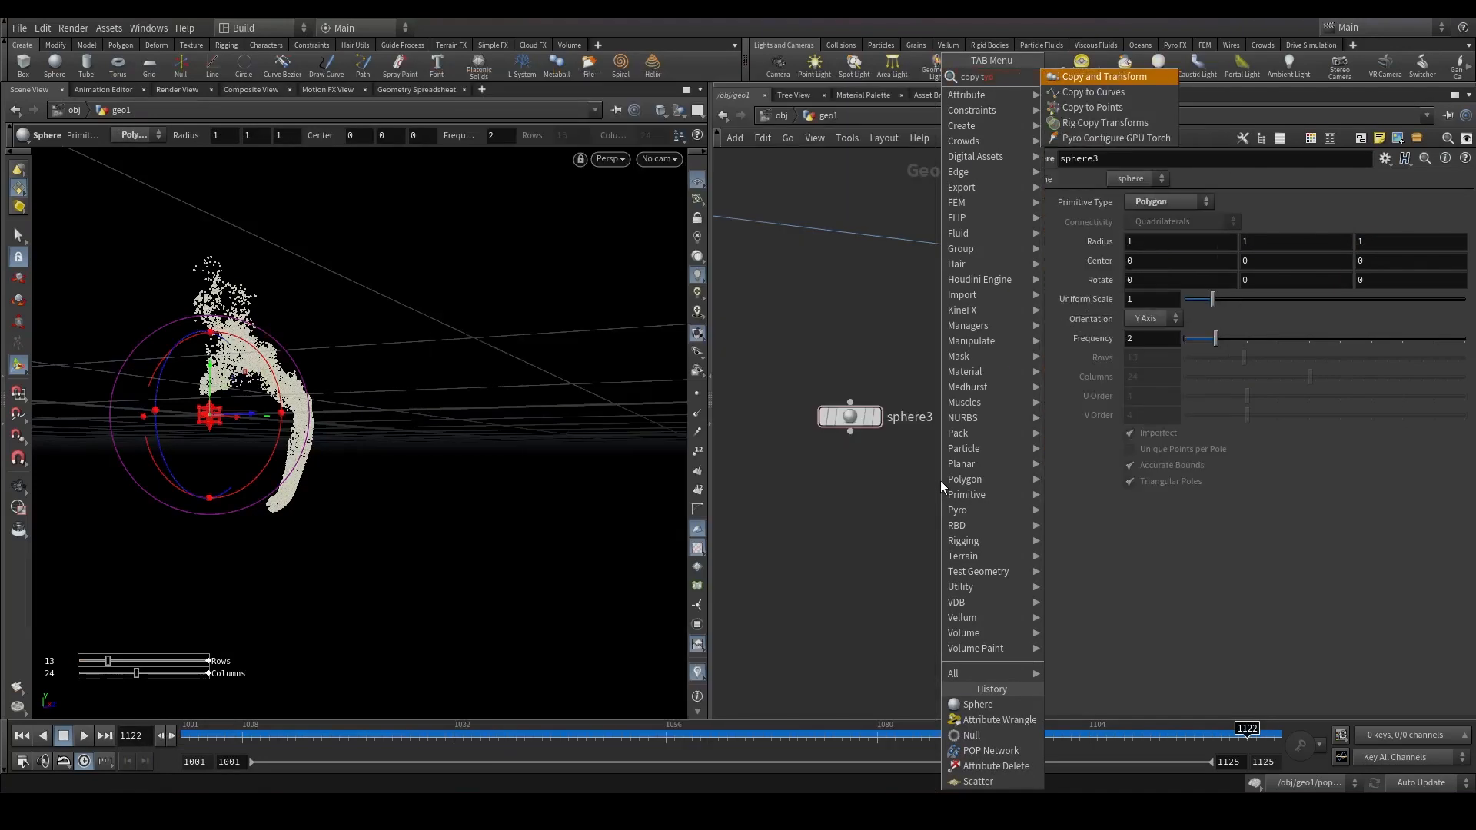
pyautogui.press('Down')
pyautogui.press('Down')
pyautogui.press('Return')
pyautogui.click(939, 481)
pyautogui.moveTo(952, 465); pyautogui.dragTo(987, 403)
pyautogui.click(967, 480)
pyautogui.hotkey('space', 'g')
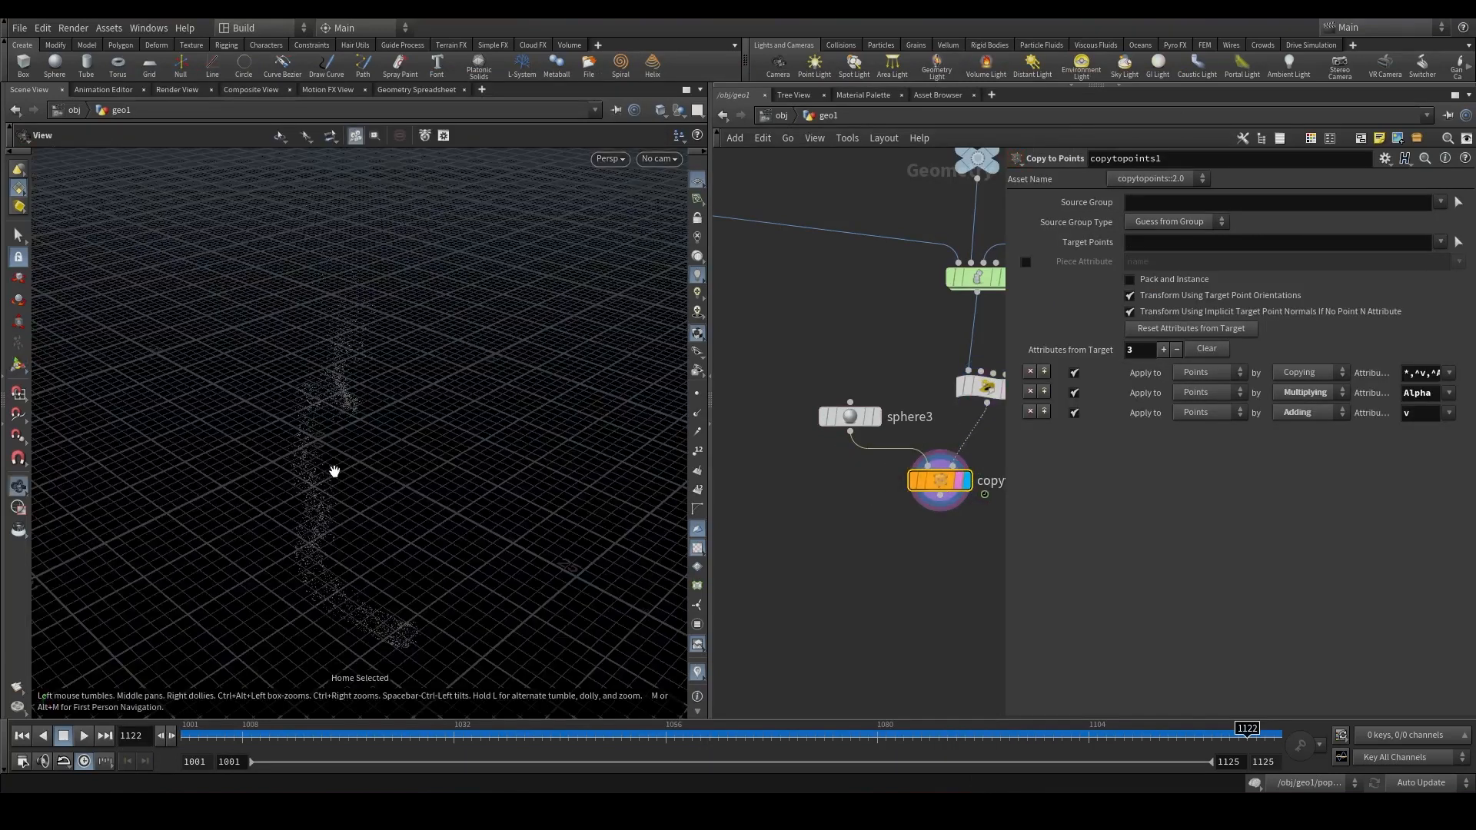
# Examine the copied bubble spheres in the viewport over the final frames.
pyautogui.moveTo(335, 380); pyautogui.dragTo(230, 349)
pyautogui.press('Return')
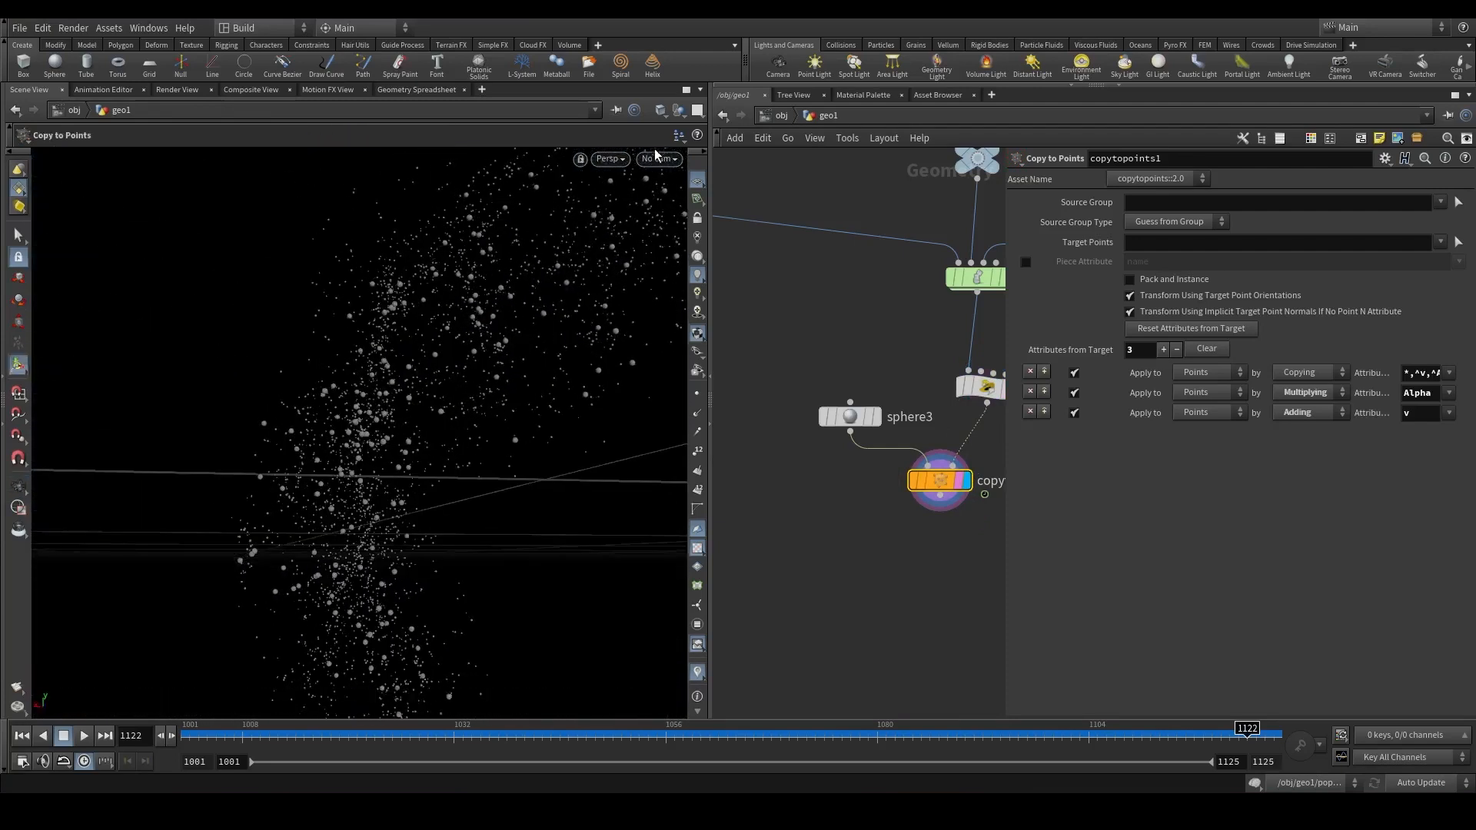
pyautogui.click(658, 158)
pyautogui.rightClick(438, 346)
pyautogui.keyDown('alt'); pyautogui.moveTo(403, 442); pyautogui.dragTo(369, 665, button='right'); pyautogui.keyUp('alt')
pyautogui.keyDown('alt'); pyautogui.moveTo(426, 530); pyautogui.dragTo(592, 711, button='middle'); pyautogui.keyUp('alt')
pyautogui.moveTo(352, 734); pyautogui.dragTo(1285, 612)
pyautogui.keyDown('alt'); pyautogui.moveTo(307, 390); pyautogui.dragTo(84, 438); pyautogui.keyUp('alt')
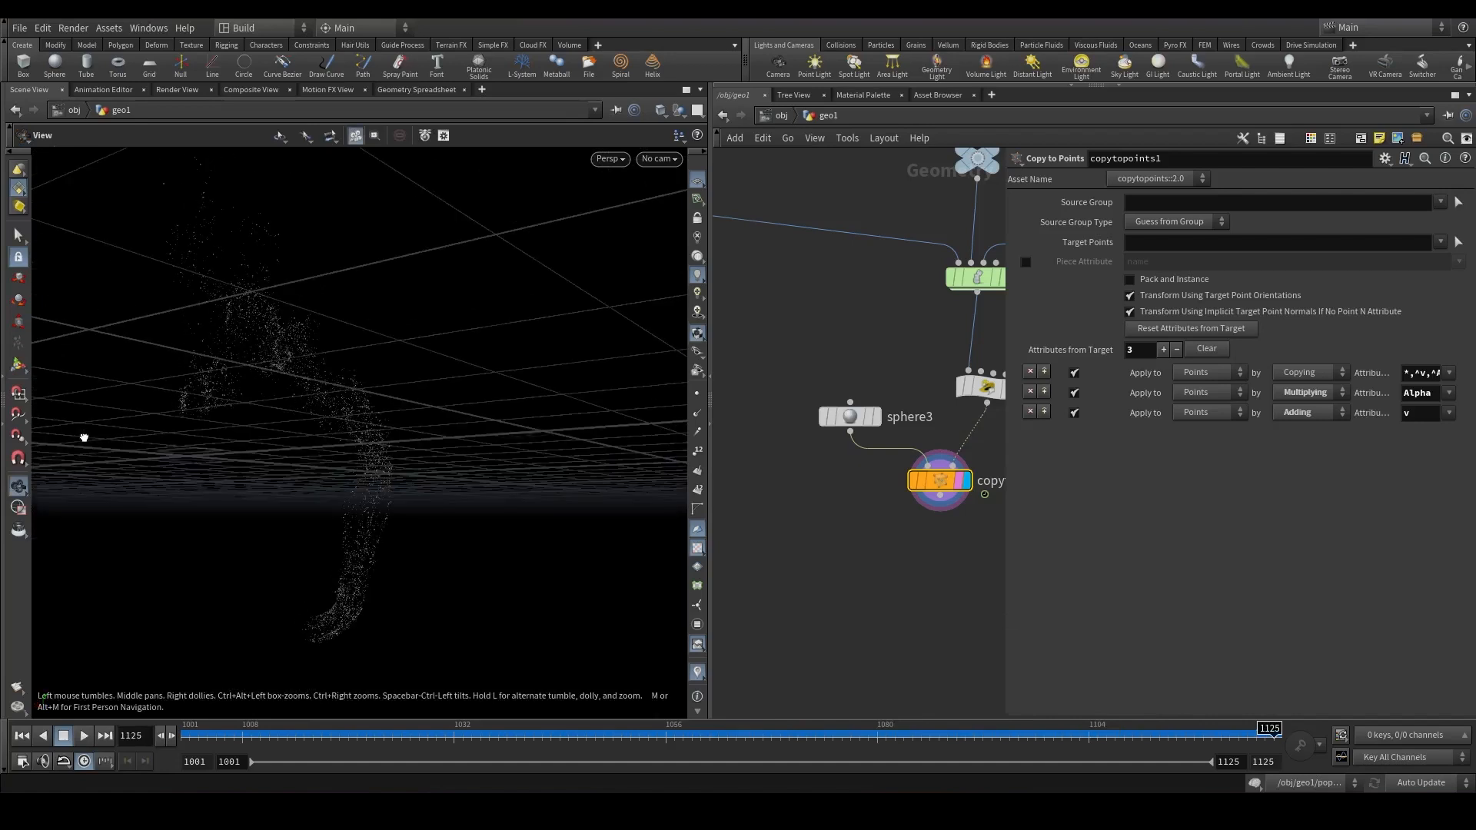
pyautogui.keyDown('alt'); pyautogui.moveTo(293, 459); pyautogui.dragTo(383, 485); pyautogui.keyUp('alt')
pyautogui.moveTo(867, 556); pyautogui.dragTo(772, 486, button='middle')
pyautogui.click(846, 425)
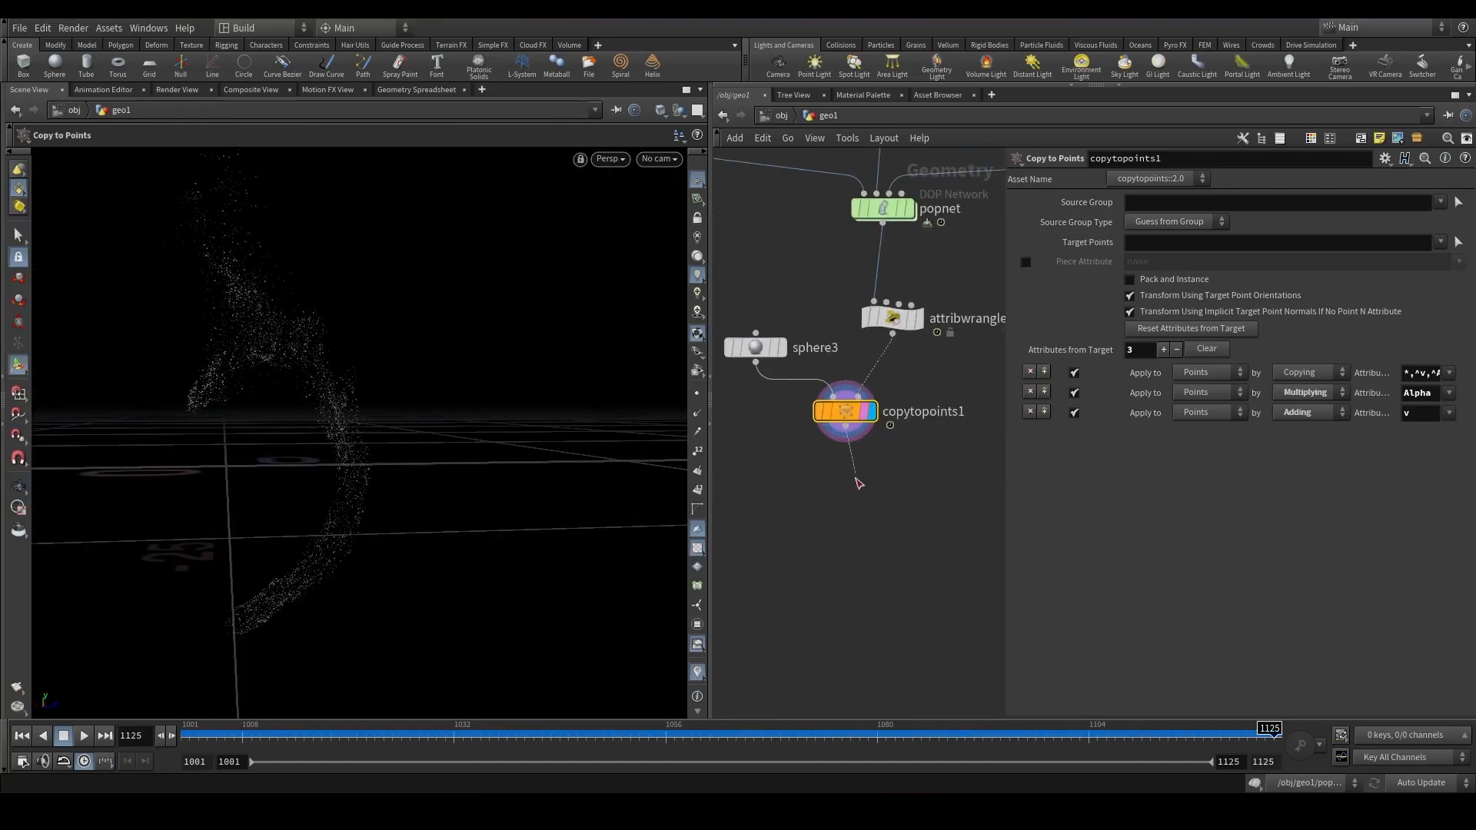
pyautogui.press('Tab')
pyautogui.write('attribnoi')
pyautogui.press('Return')
pyautogui.click(857, 506)
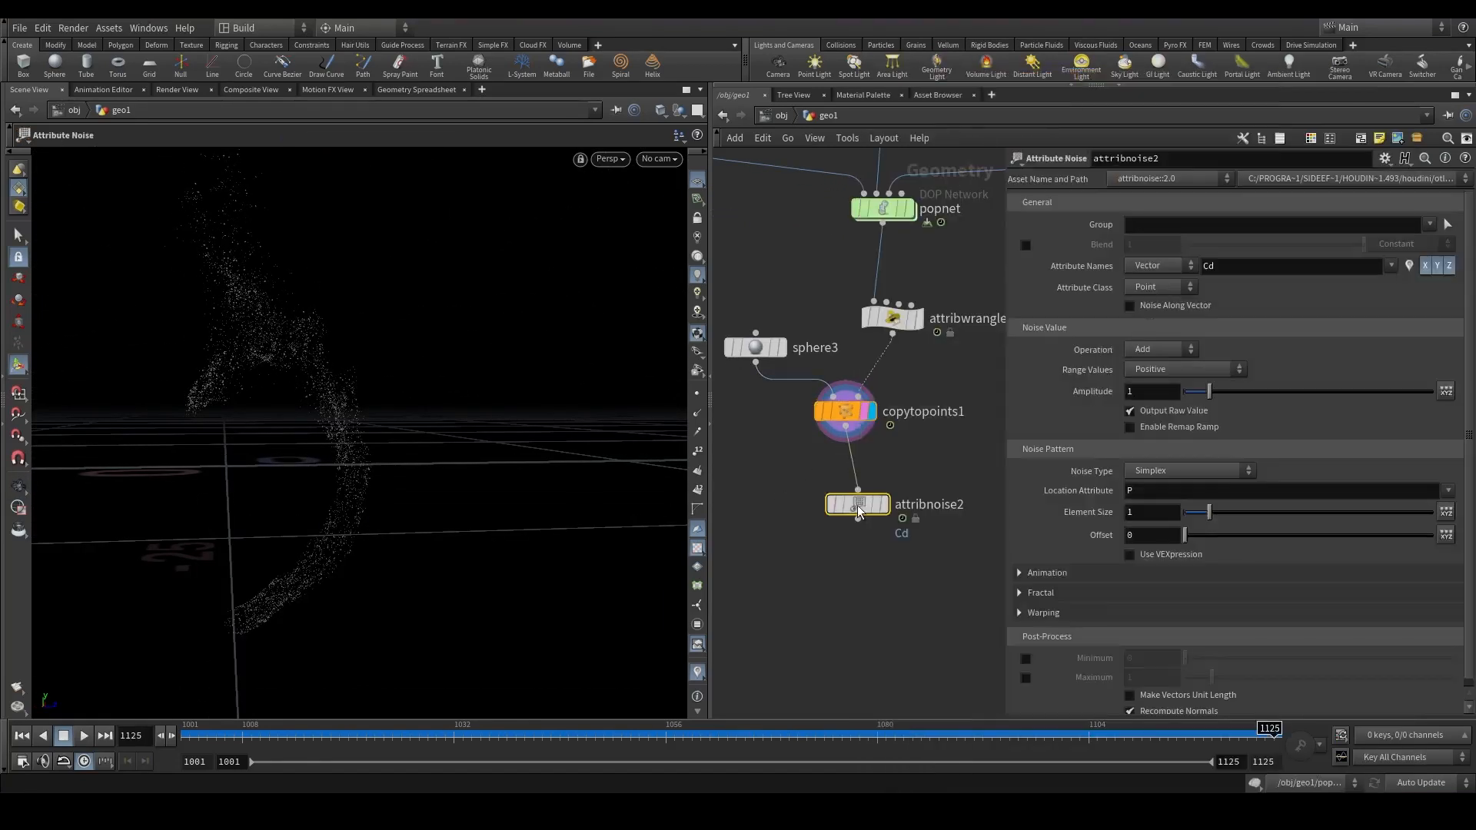
pyautogui.press('Delete')
# Add an Attribute VOP after the Copy to Points node and dive inside it.
pyautogui.press('Tab')
pyautogui.write('attvop')
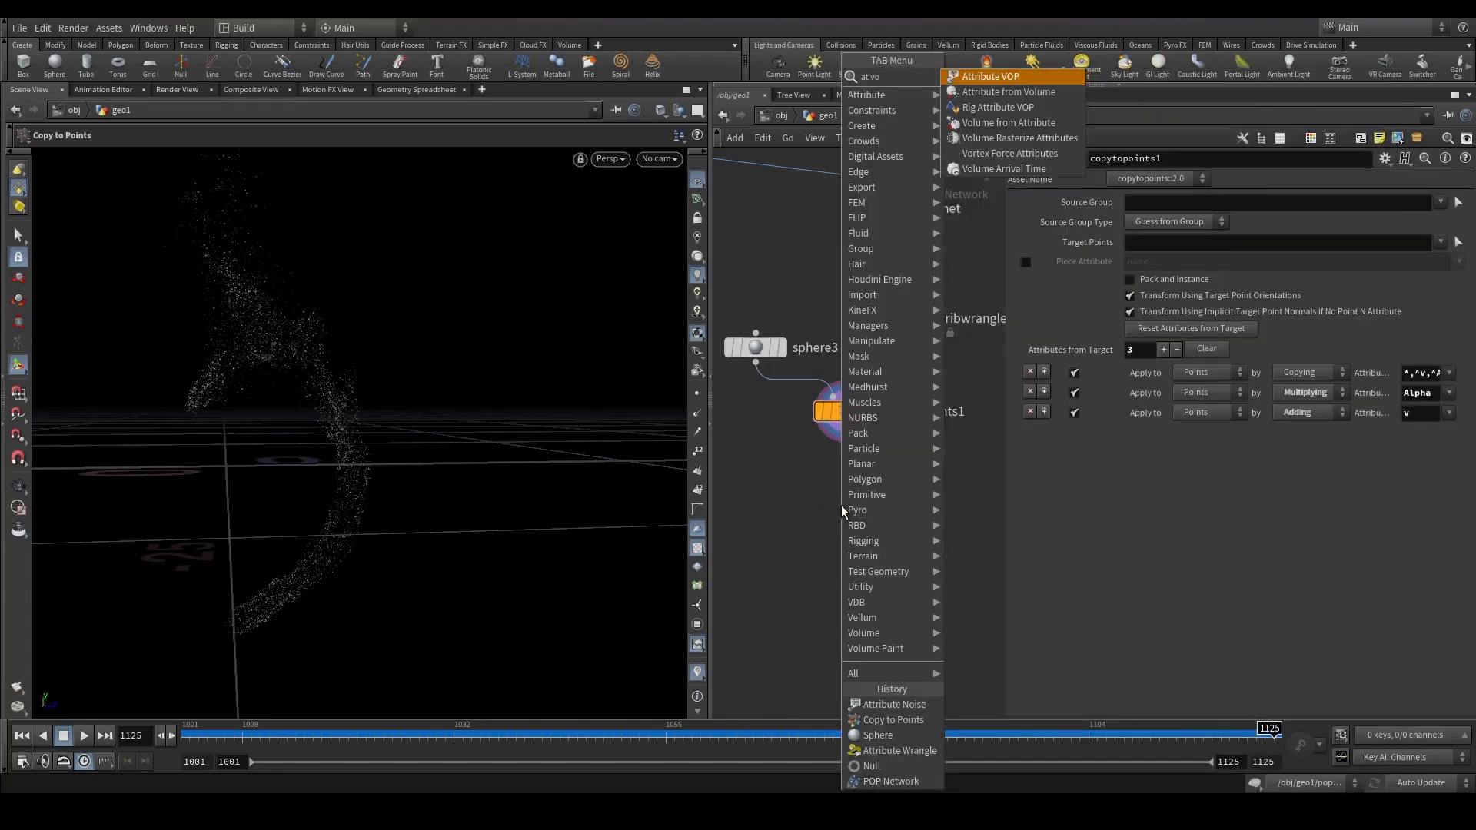
pyautogui.press('Return')
pyautogui.click(840, 505)
pyautogui.moveTo(842, 421)
pyautogui.mouseDown()
pyautogui.moveTo(833, 449)
pyautogui.moveTo(841, 429)
pyautogui.mouseUp()
pyautogui.click(867, 508)
pyautogui.doubleClick(844, 507)
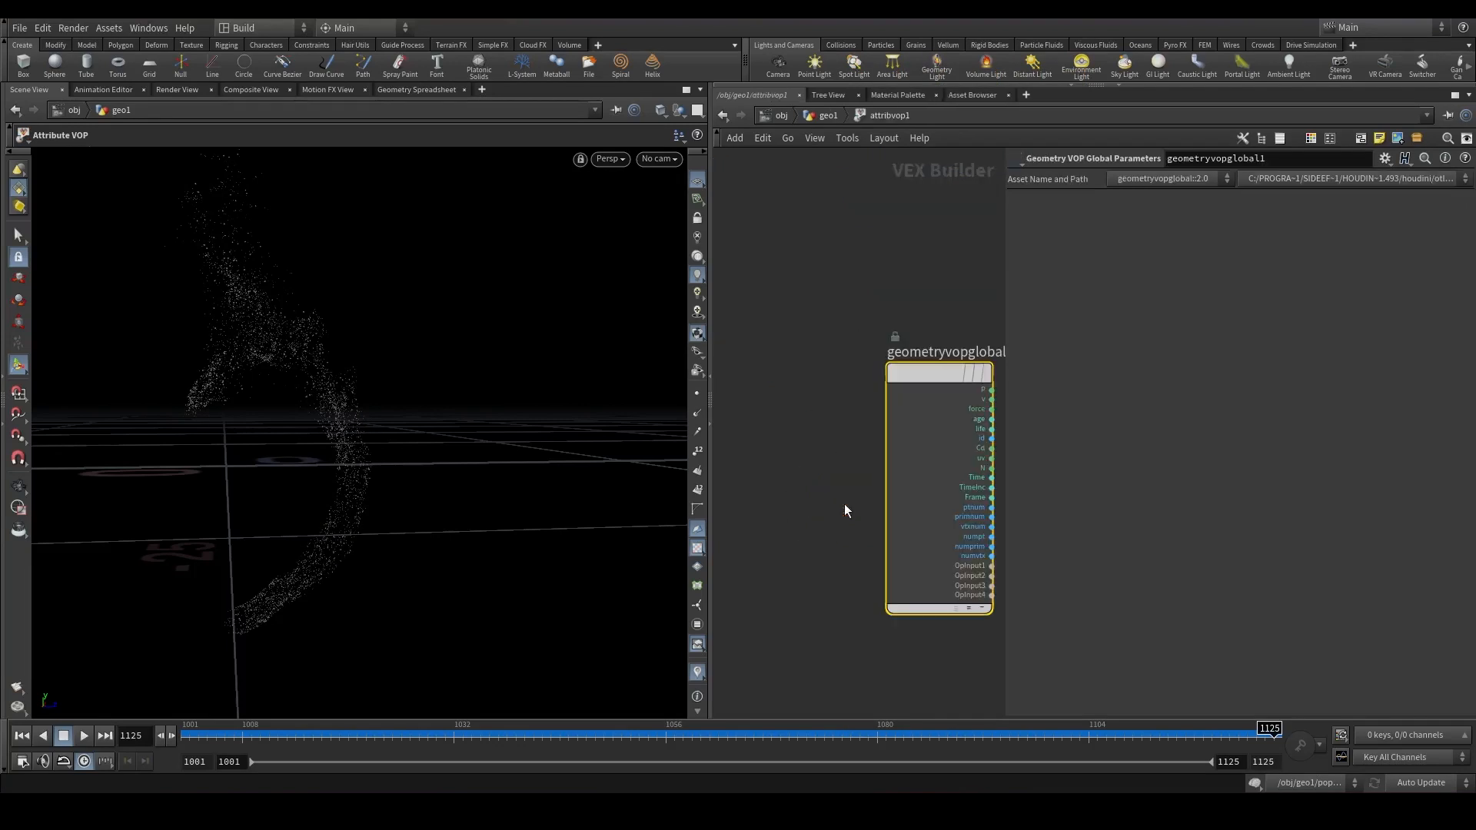
# Add an Add node inside the VOP and feed the global position into it.
pyautogui.scroll(-2, 879, 449)
pyautogui.moveTo(836, 435); pyautogui.dragTo(695, 398, button='middle')
pyautogui.scroll(-1, 922, 430)
pyautogui.moveTo(926, 436); pyautogui.dragTo(832, 445, button='middle')
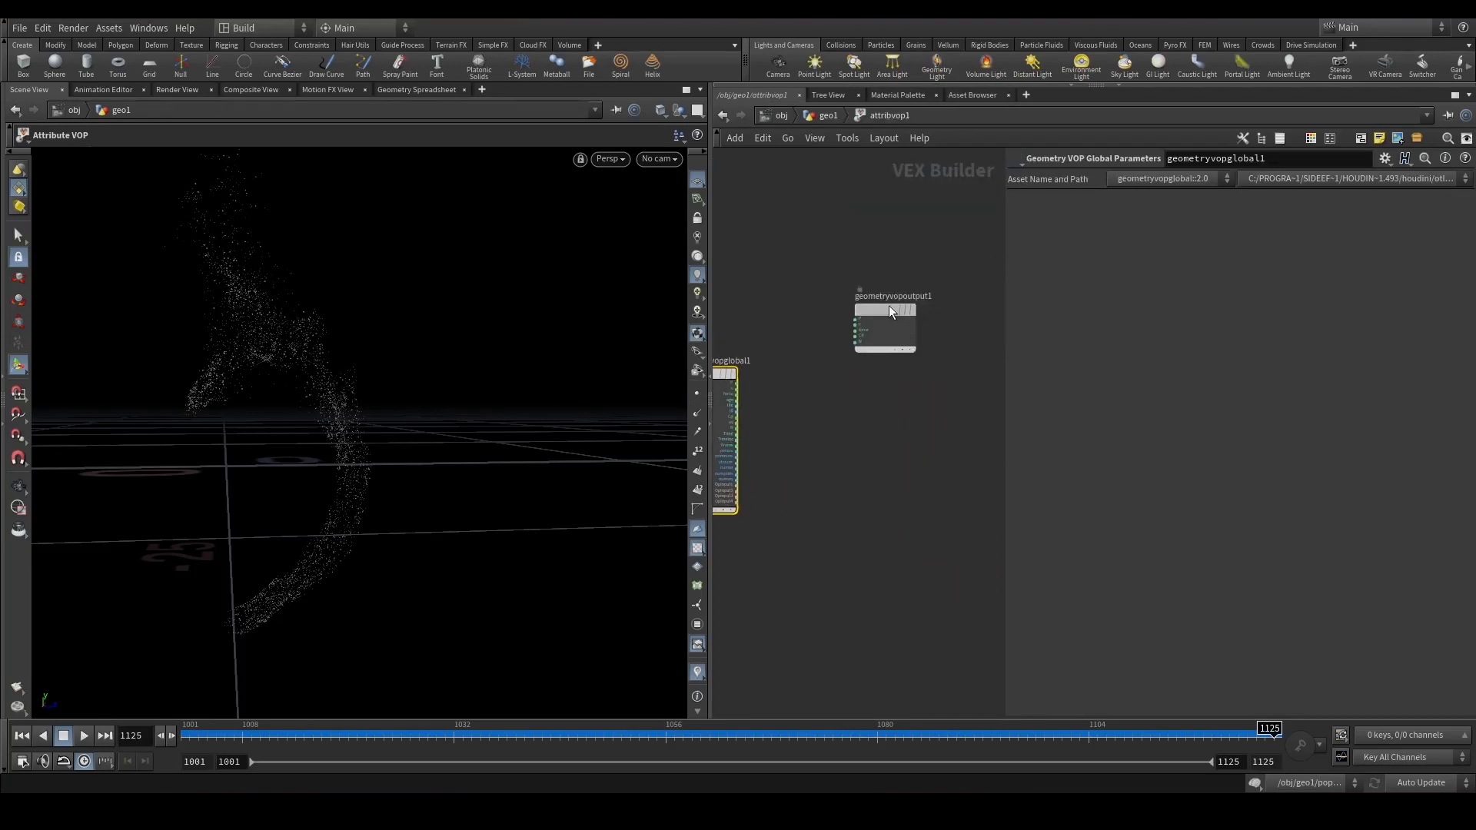
pyautogui.moveTo(1006, 426); pyautogui.dragTo(1232, 419)
pyautogui.moveTo(861, 307); pyautogui.dragTo(976, 343)
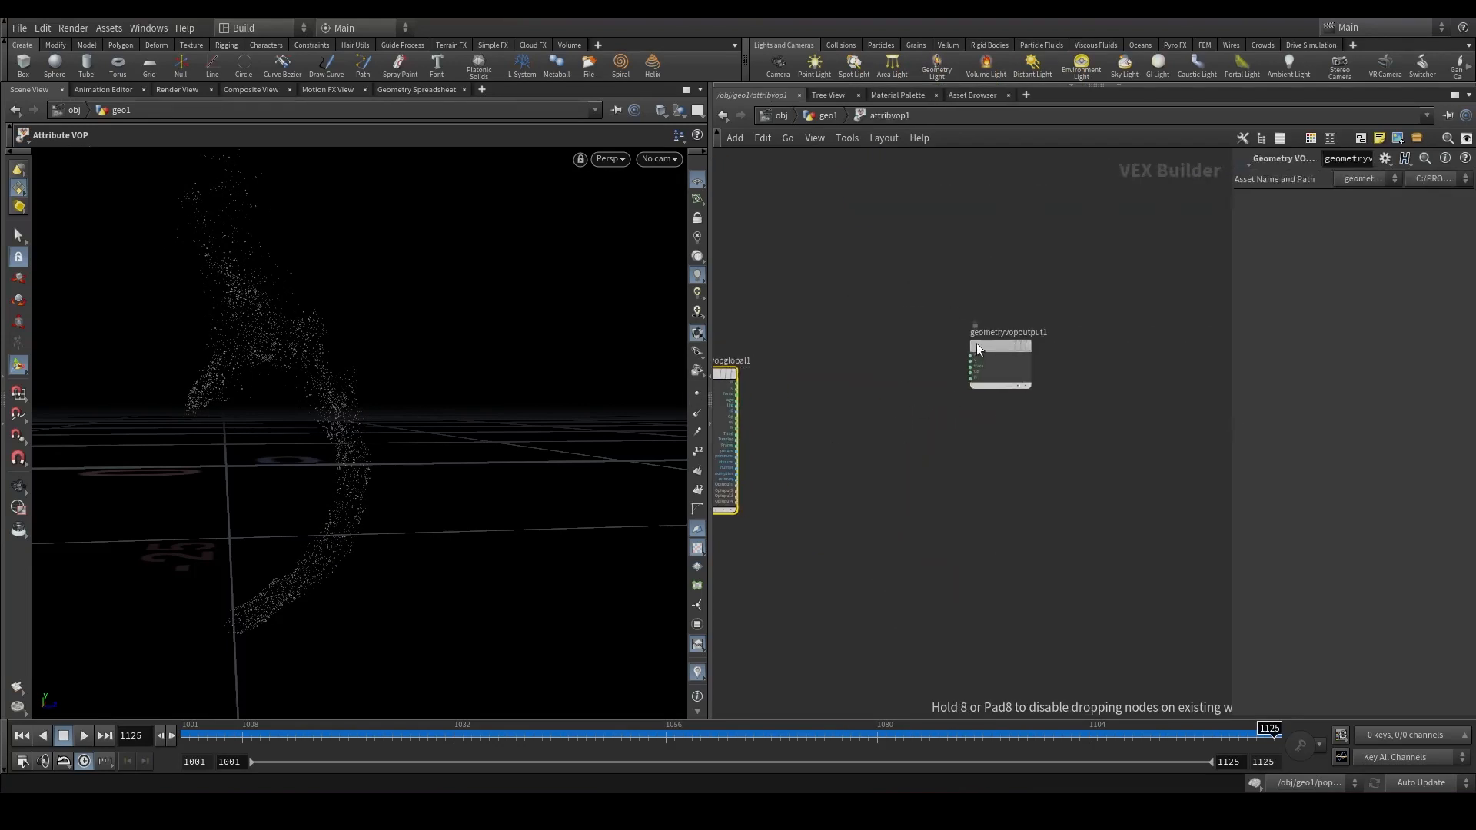
pyautogui.press('Tab')
pyautogui.write('add')
pyautogui.press('Return')
pyautogui.click(830, 400)
pyautogui.scroll(2, 753, 388)
pyautogui.moveTo(736, 380); pyautogui.dragTo(955, 361)
# Add a Turbulent Noise node driven by position into the Add node, and route the sum to the output P.
pyautogui.press('Tab')
pyautogui.write('tur')
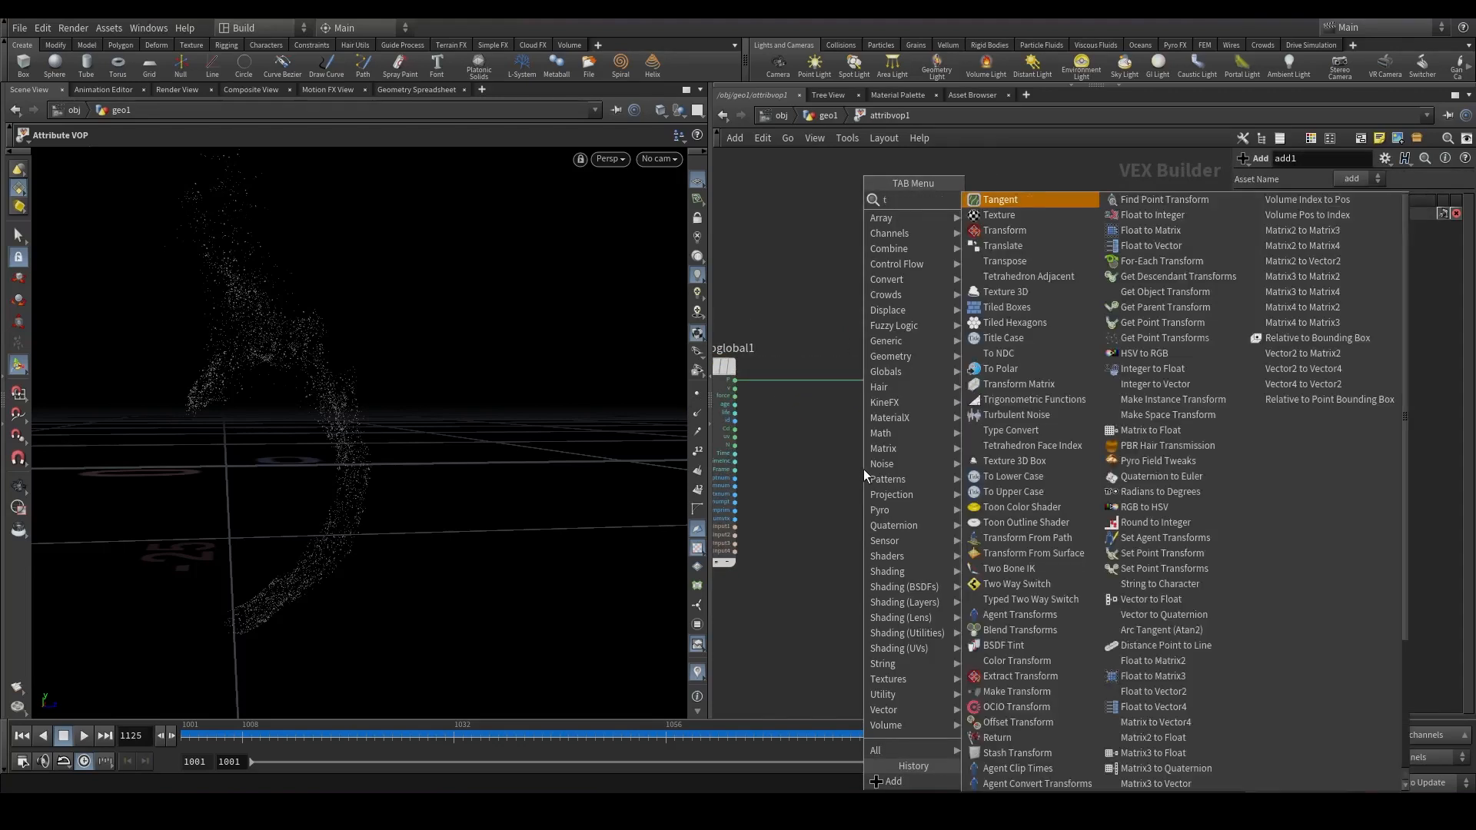
pyautogui.press('Return')
pyautogui.click(864, 470)
pyautogui.moveTo(735, 379); pyautogui.dragTo(891, 388)
pyautogui.moveTo(979, 380); pyautogui.dragTo(1073, 339)
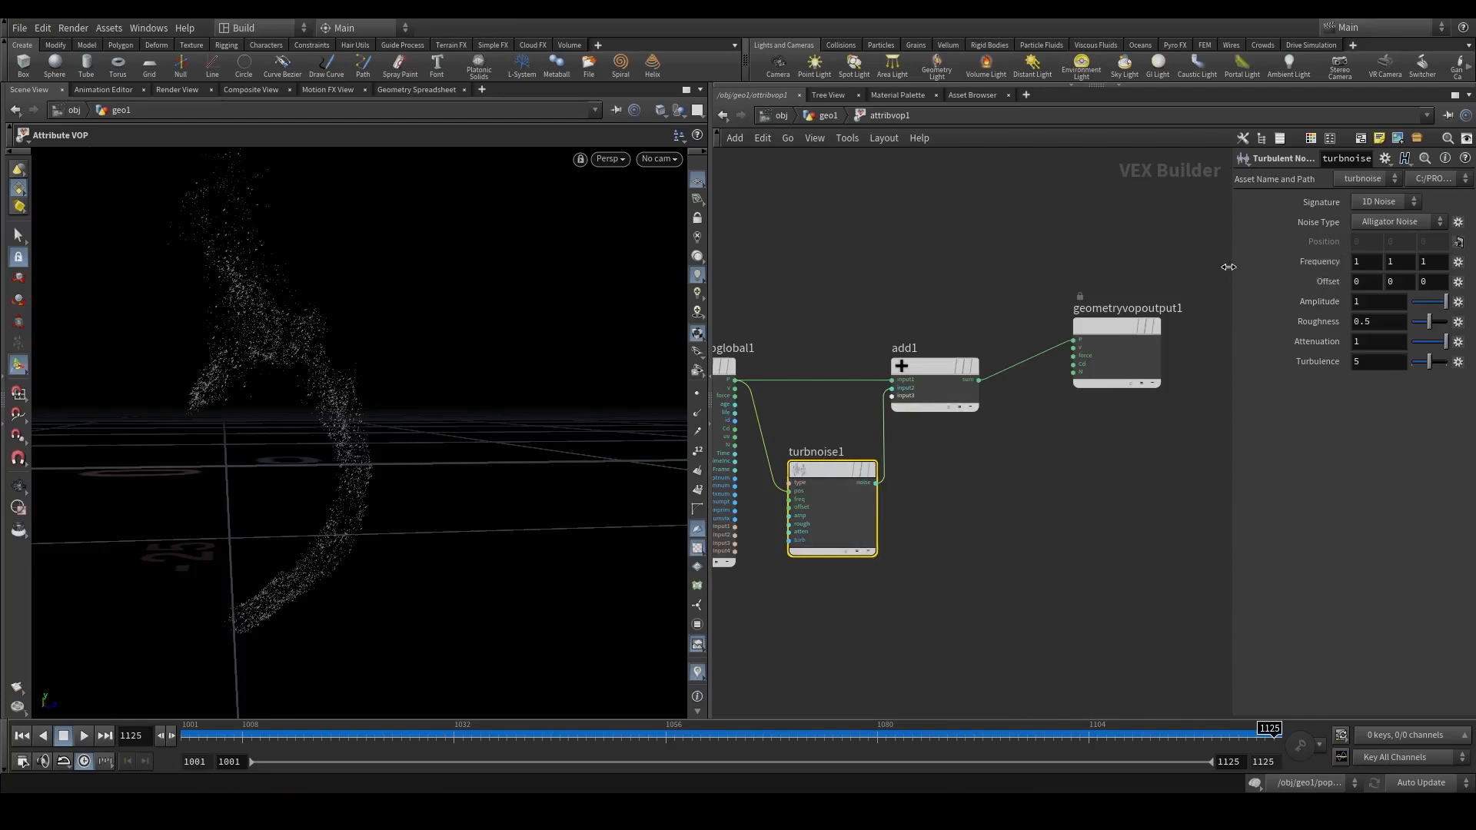
# Promote the Turbulent Noise inputs to parameters and return to the geometry level.
pyautogui.moveTo(1228, 267); pyautogui.dragTo(1136, 267)
pyautogui.rightClick(801, 470)
pyautogui.moveTo(843, 537)
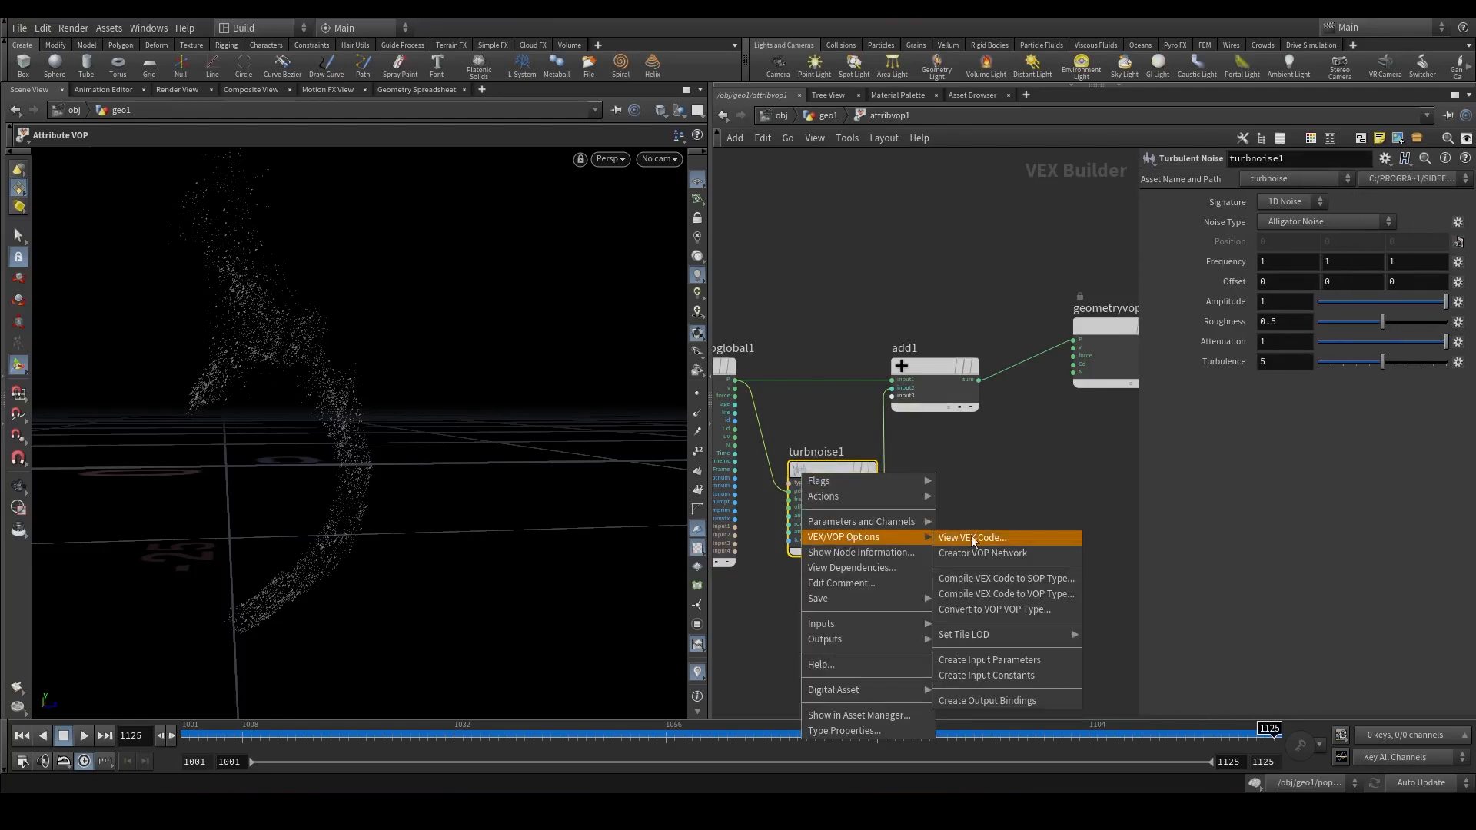
pyautogui.click(997, 661)
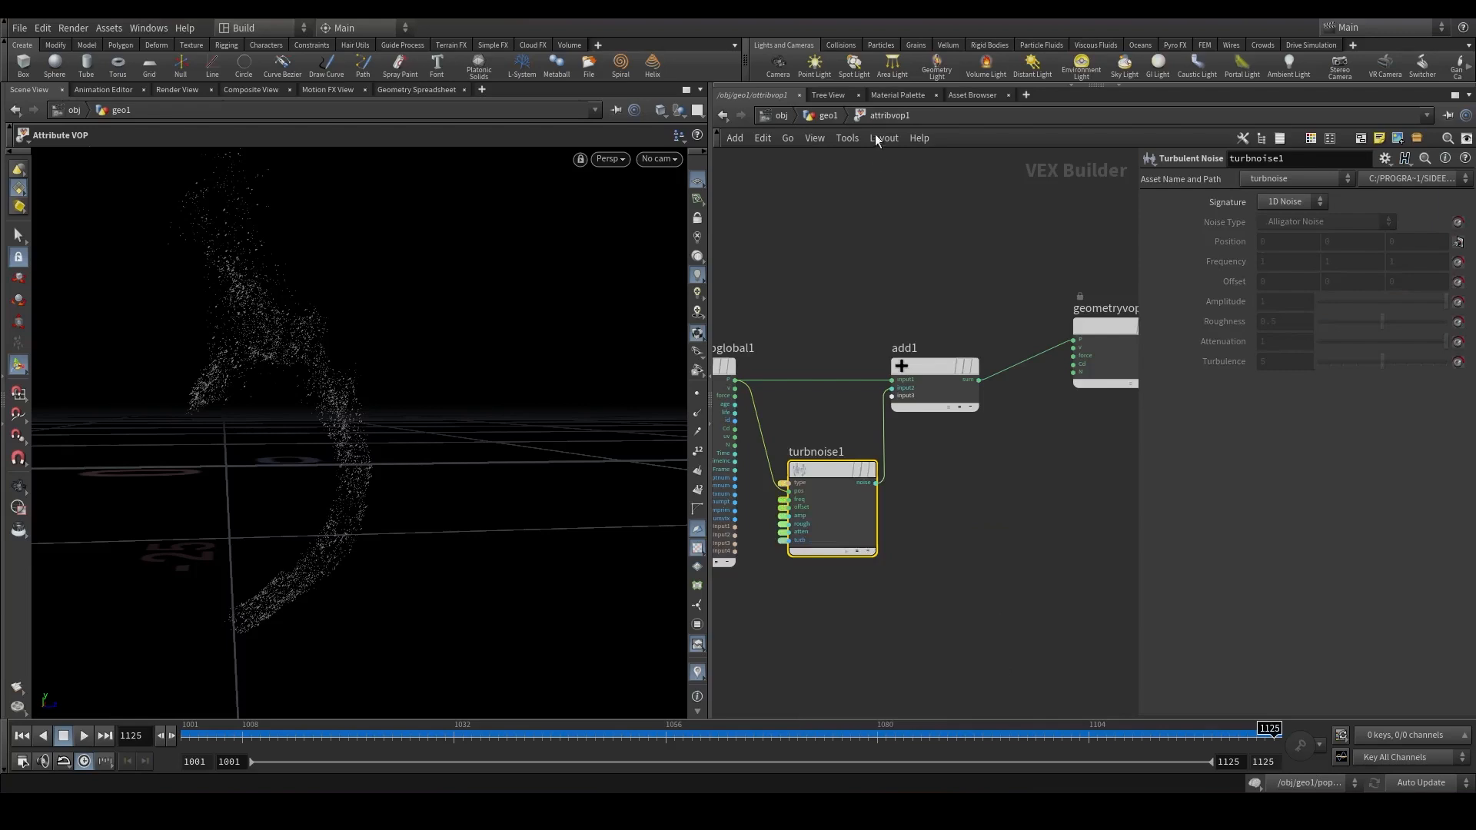
pyautogui.click(827, 115)
pyautogui.moveTo(1138, 473); pyautogui.dragTo(977, 459)
pyautogui.click(1170, 465)
pyautogui.click(1169, 465)
pyautogui.doubleClick(845, 505)
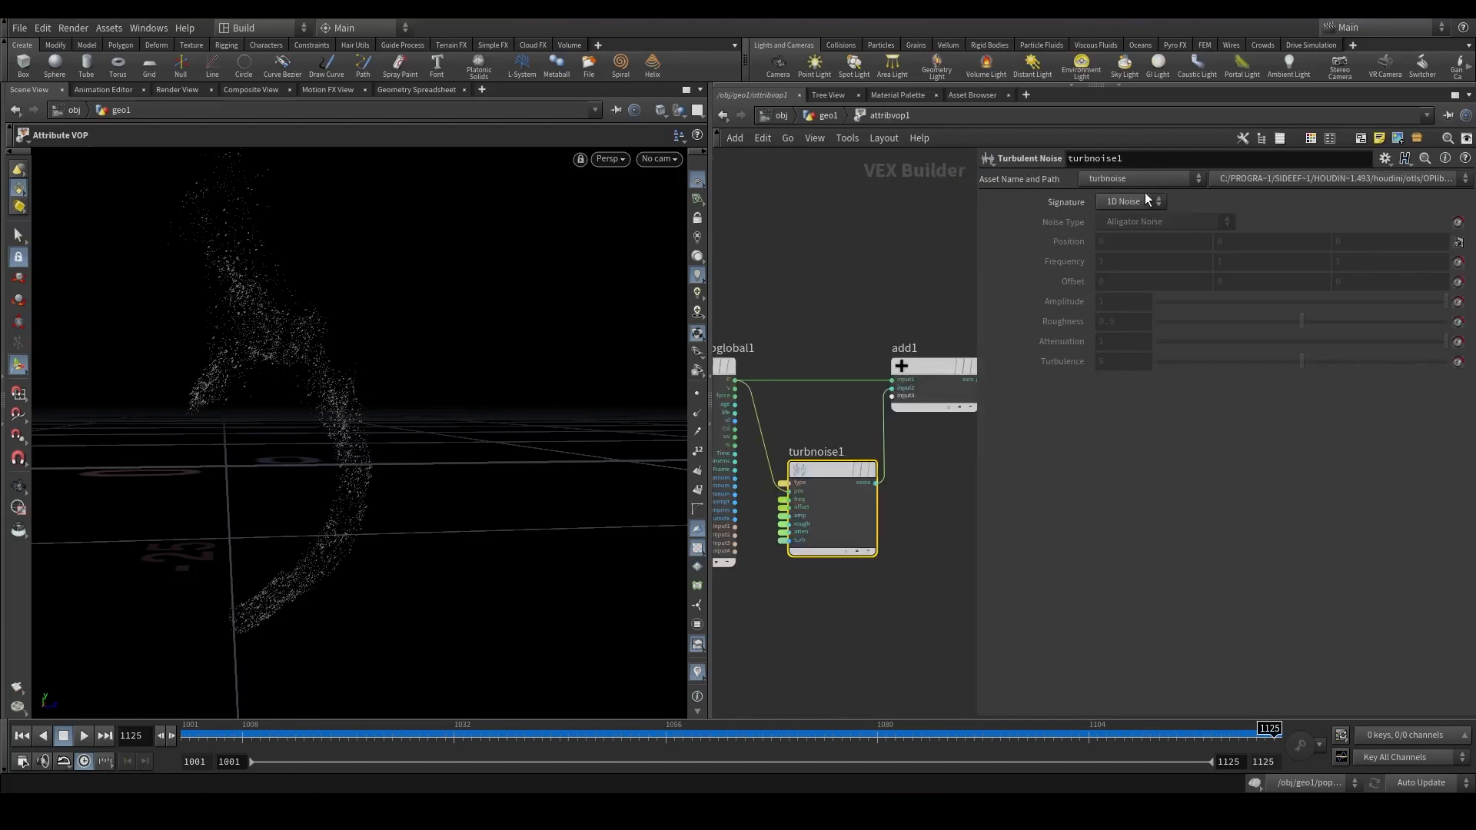
pyautogui.click(1123, 233)
pyautogui.click(826, 116)
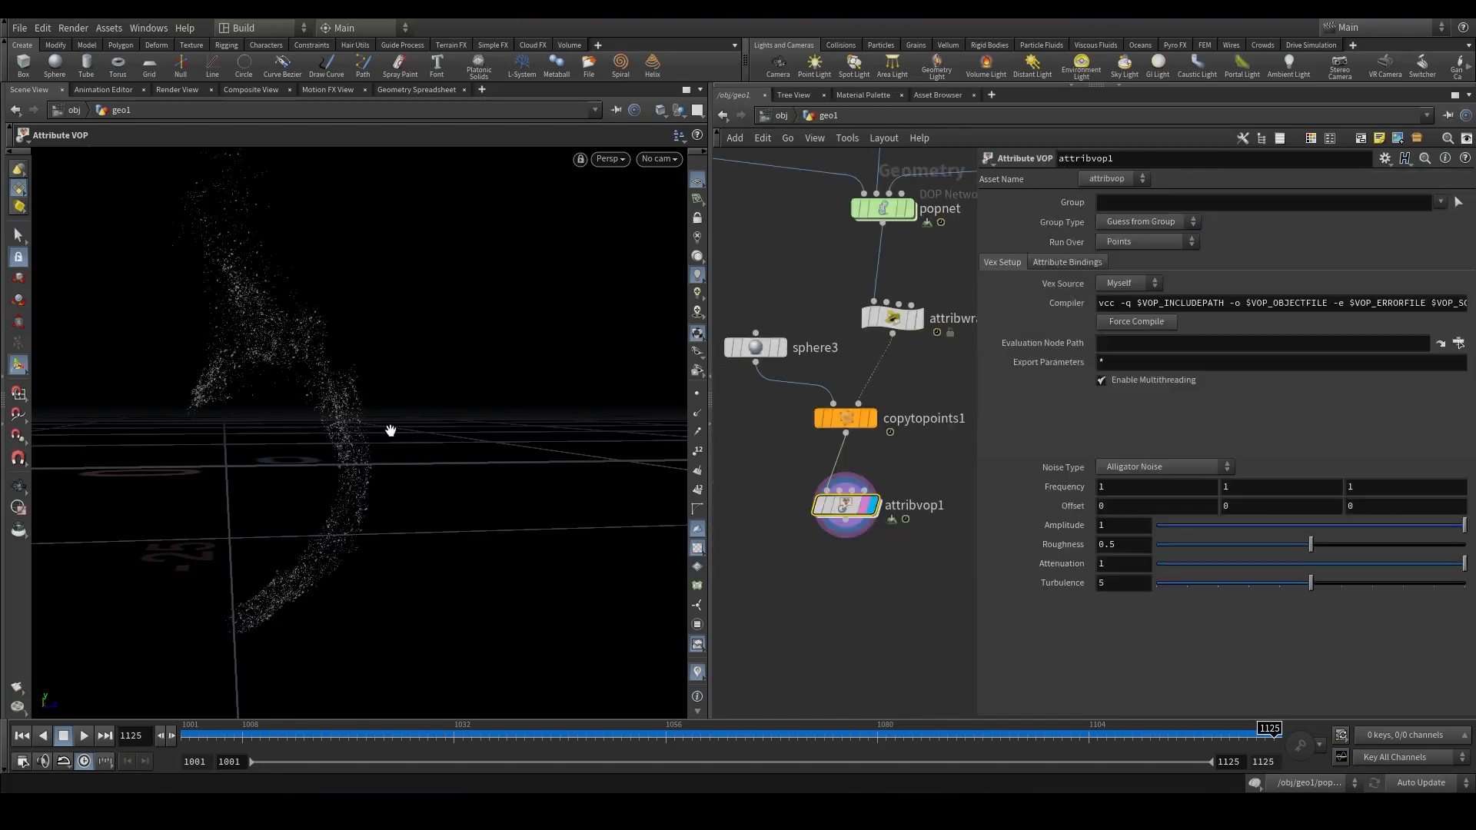
# Link the second and third frequency components to the first with relative references.
pyautogui.press('Return')
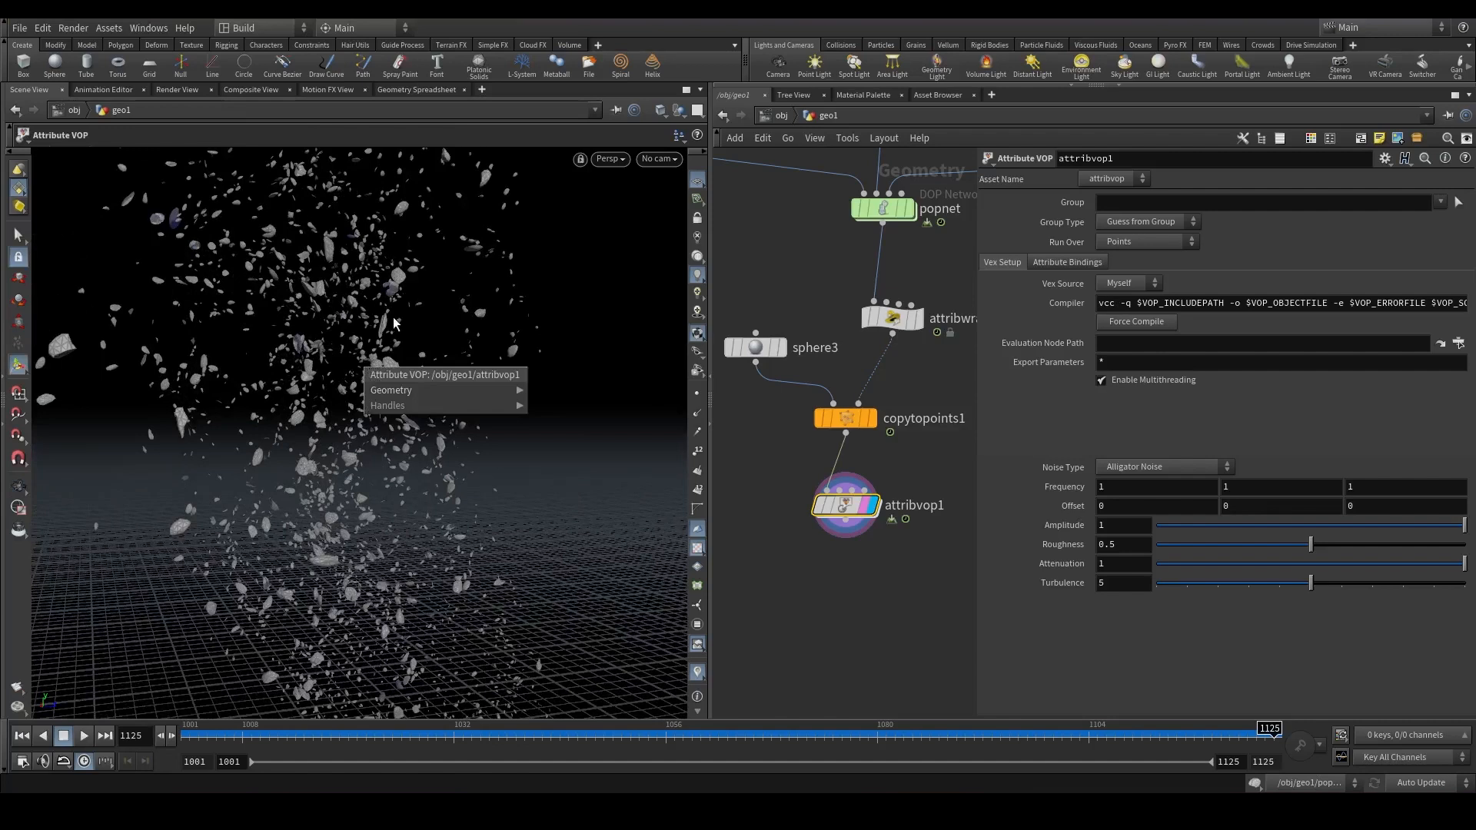
pyautogui.click(1128, 469)
pyautogui.click(1129, 467)
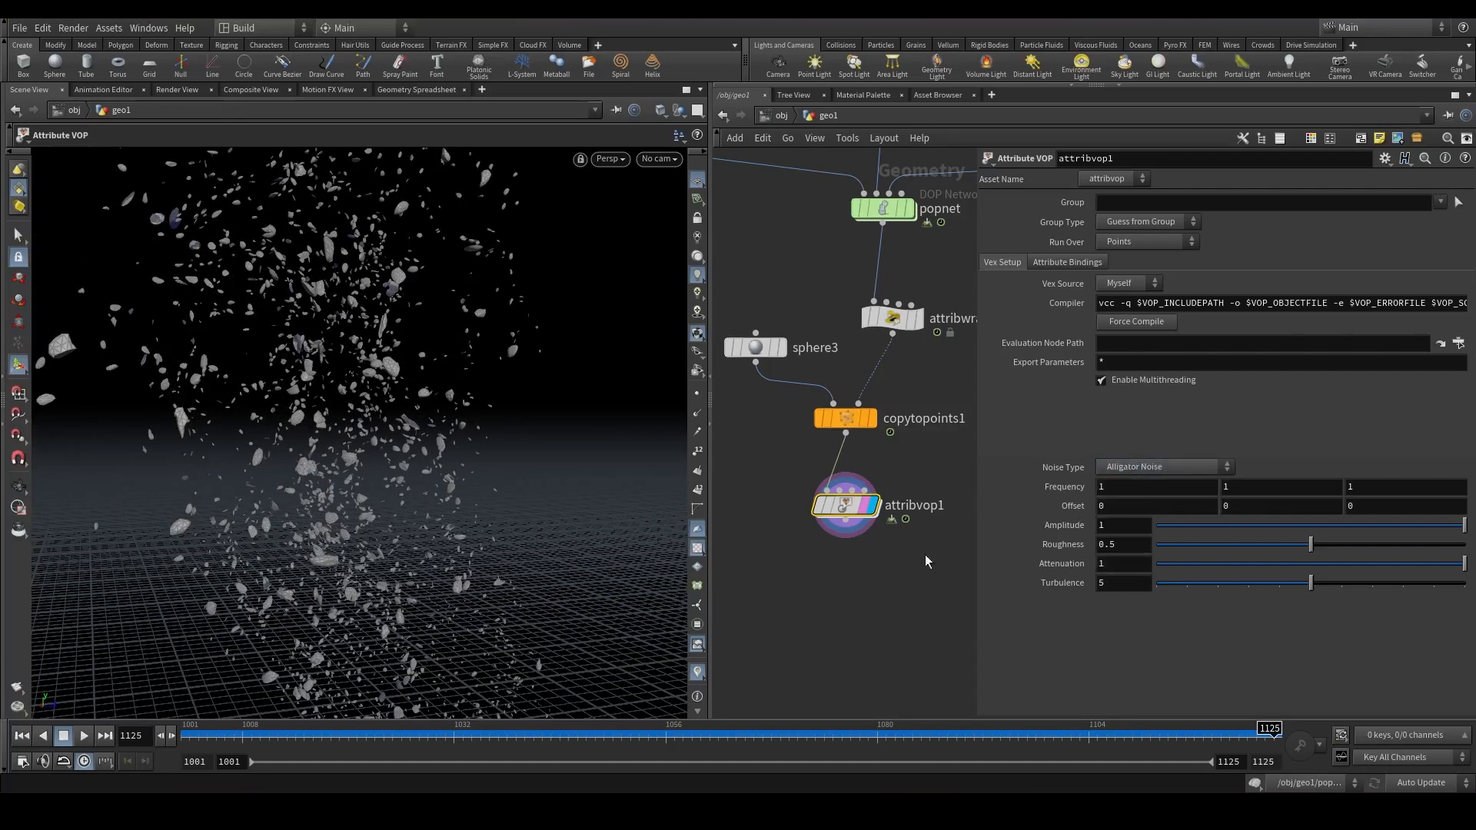
pyautogui.rightClick(1060, 487)
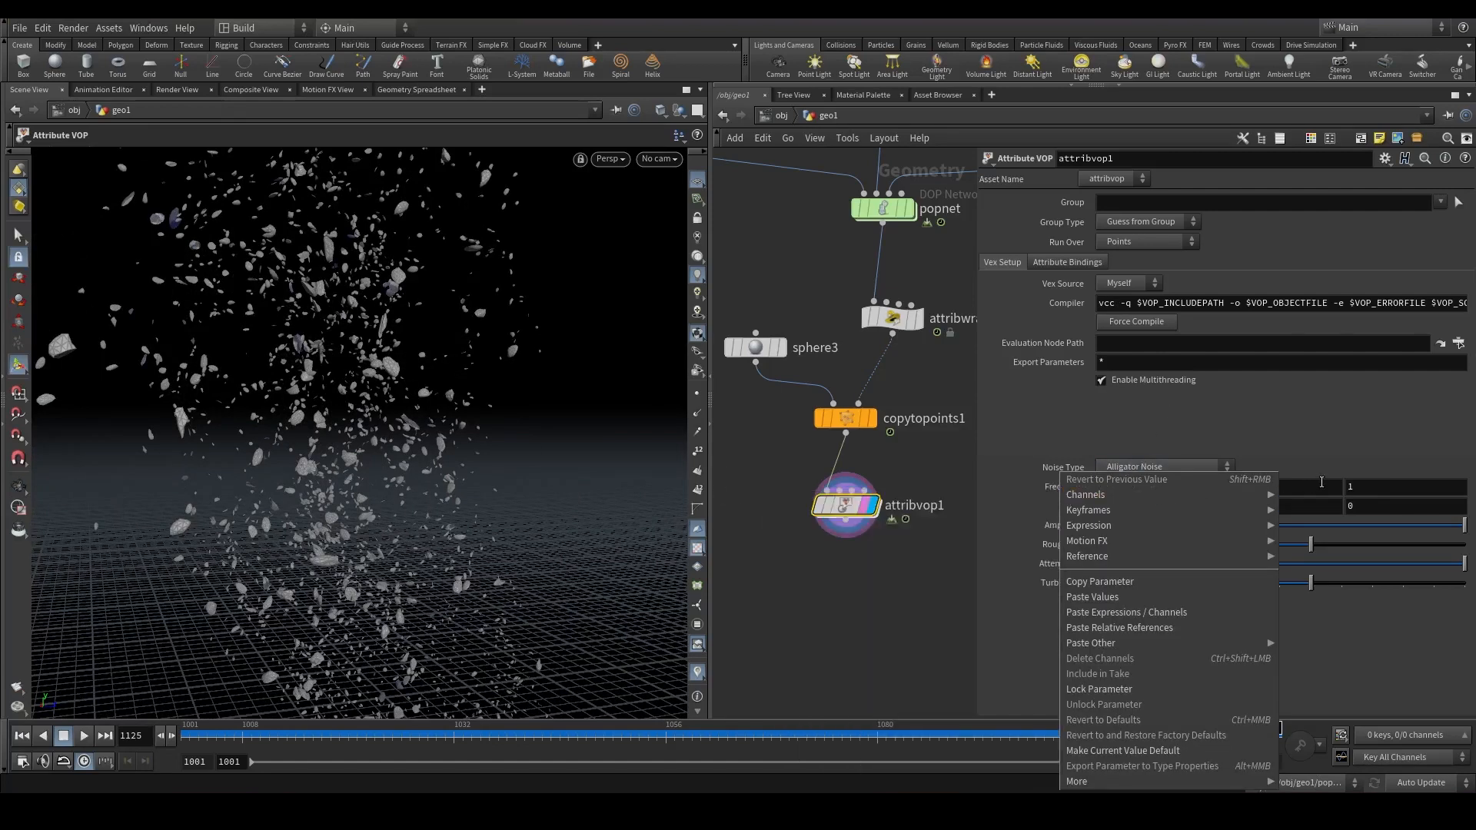
pyautogui.click(1320, 483)
pyautogui.rightClick(1139, 488)
pyautogui.click(1191, 586)
pyautogui.rightClick(1371, 485)
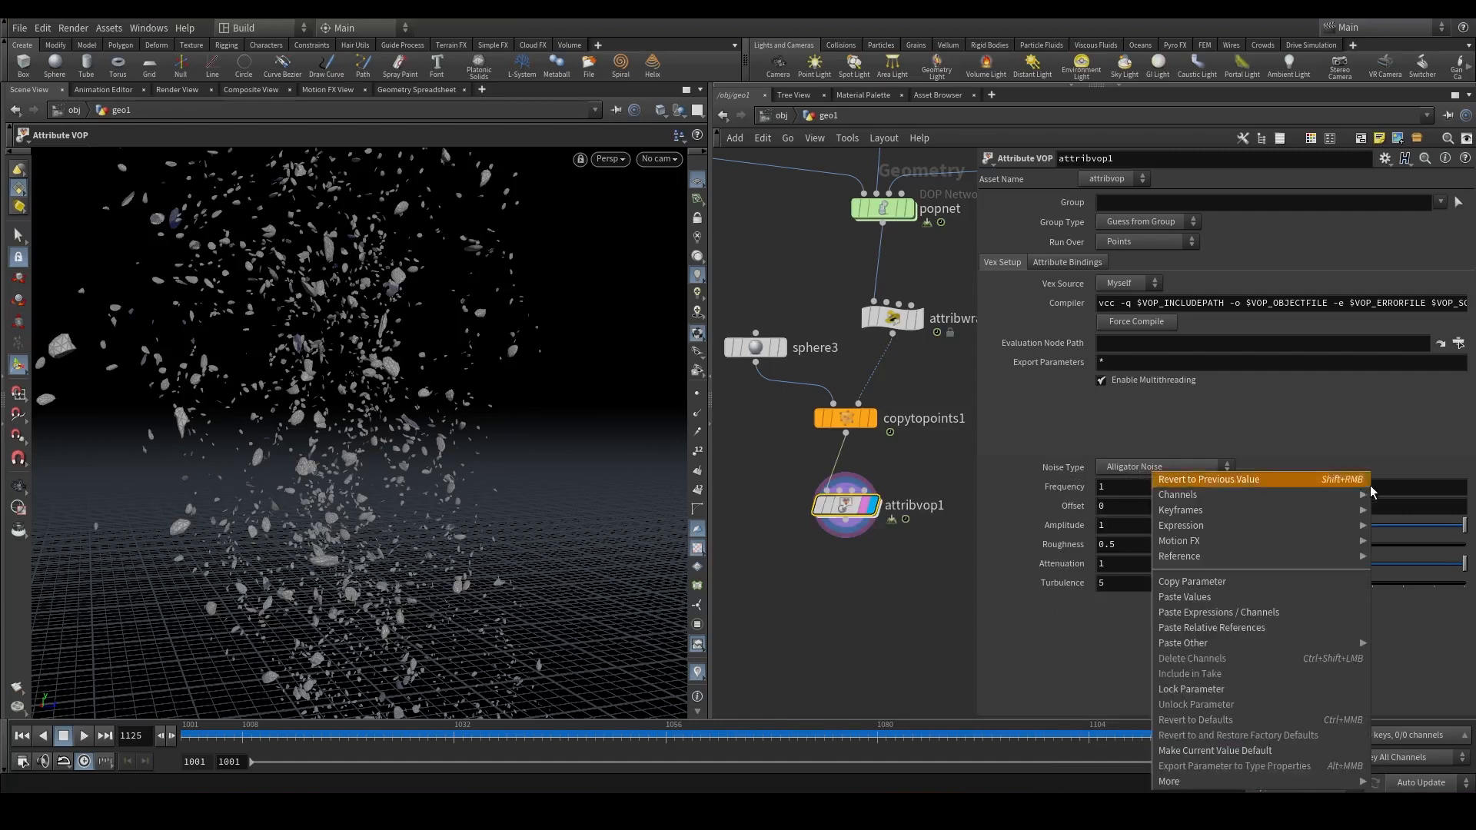
pyautogui.click(1284, 627)
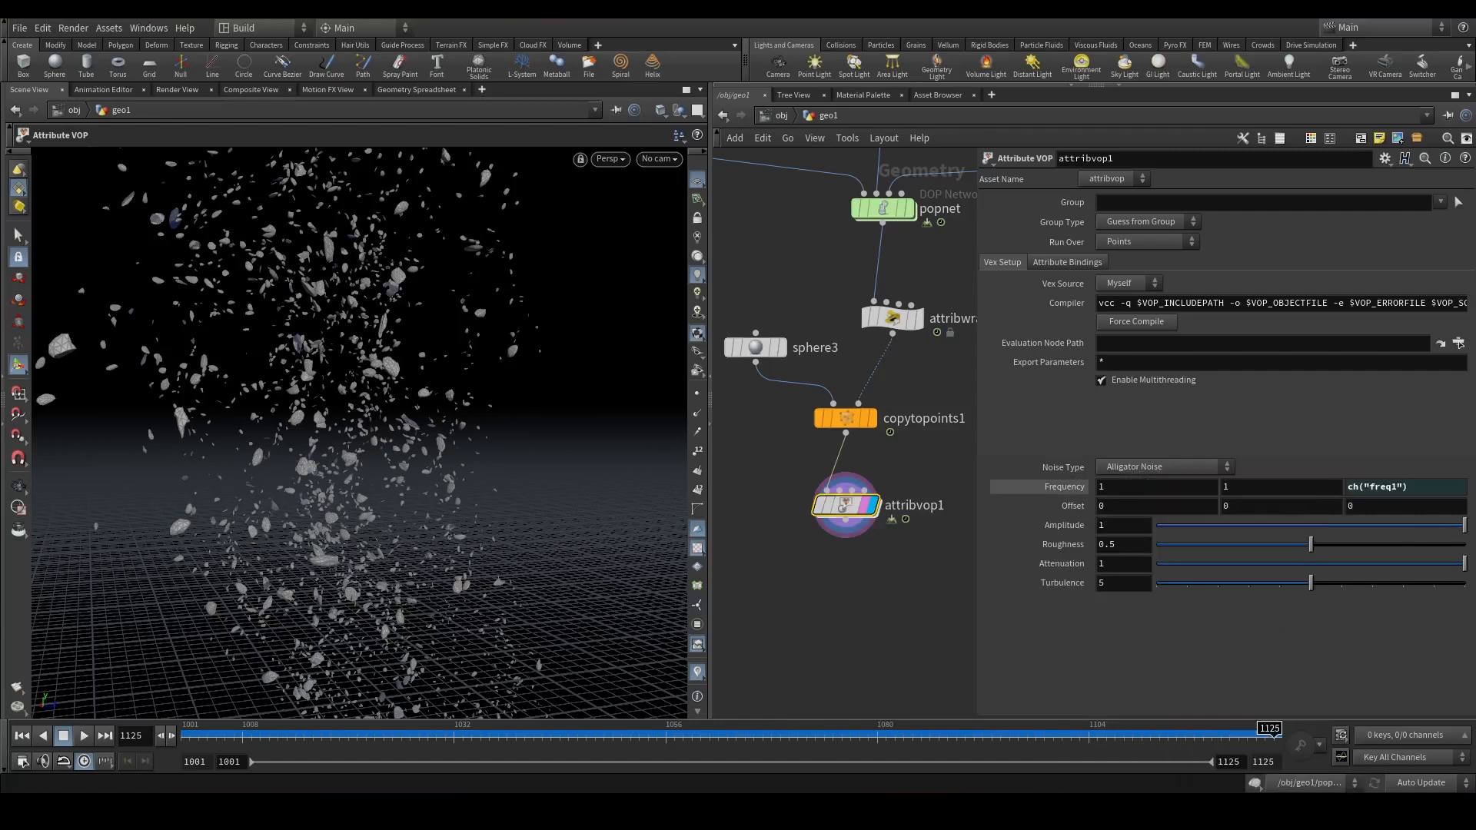
pyautogui.rightClick(1250, 483)
pyautogui.click(1306, 625)
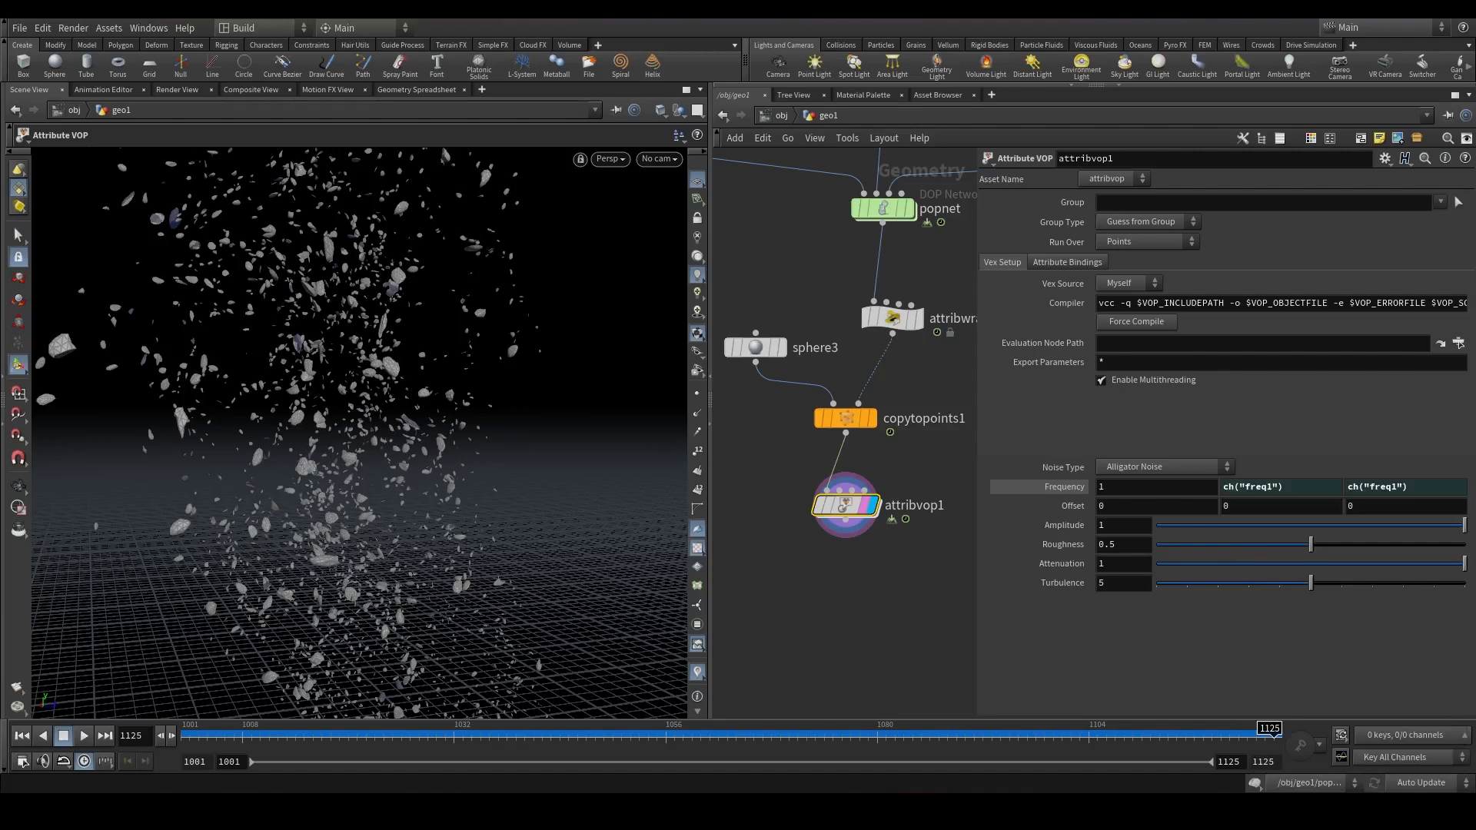
# Set the noise frequency to about 0.4.
pyautogui.middleClick(1060, 491)
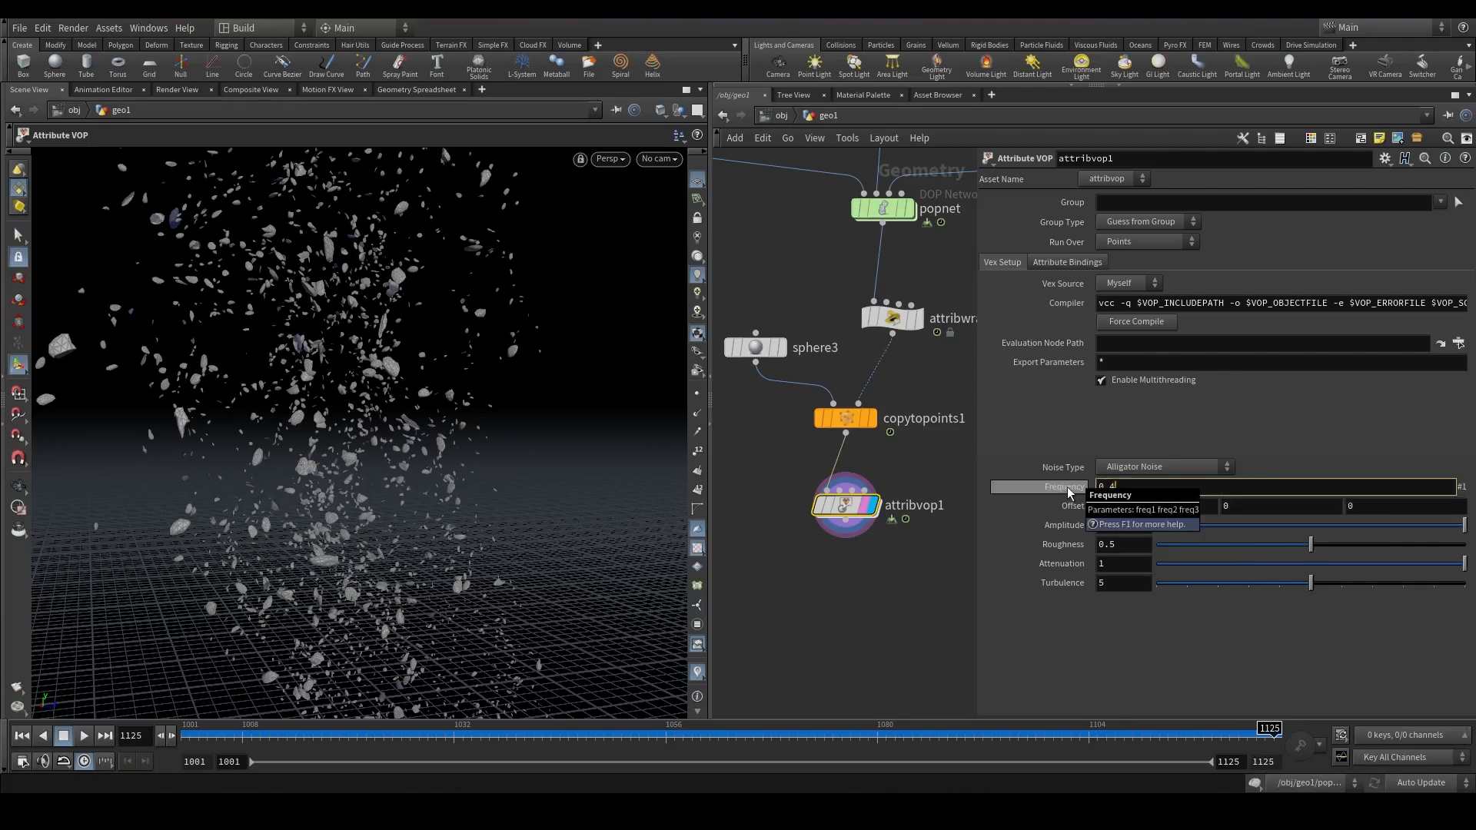
pyautogui.moveTo(1067, 492); pyautogui.dragTo(1007, 495, button='middle')
pyautogui.keyDown('alt'); pyautogui.moveTo(346, 457); pyautogui.dragTo(415, 459); pyautogui.keyUp('alt')
pyautogui.keyDown('alt'); pyautogui.moveTo(415, 458); pyautogui.dragTo(432, 290, button='right'); pyautogui.keyUp('alt')
pyautogui.keyDown('alt'); pyautogui.moveTo(432, 290); pyautogui.dragTo(564, 405); pyautogui.keyUp('alt')
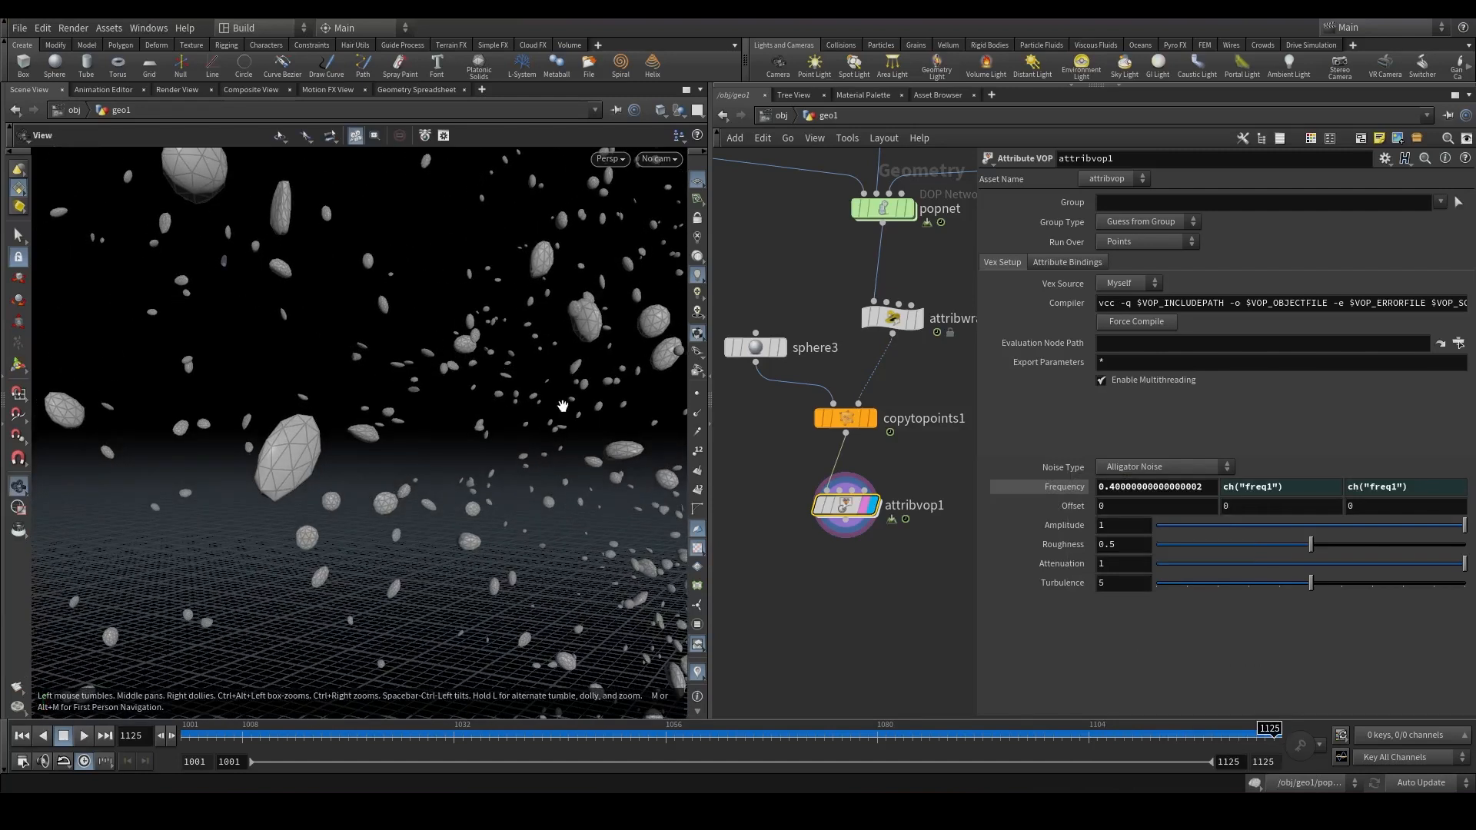
# Set the noise amplitude to 1.6 and roughness to 0.084.
pyautogui.moveTo(840, 504)
pyautogui.click(805, 468)
pyautogui.click(805, 469)
pyautogui.click(805, 469)
pyautogui.click(806, 469)
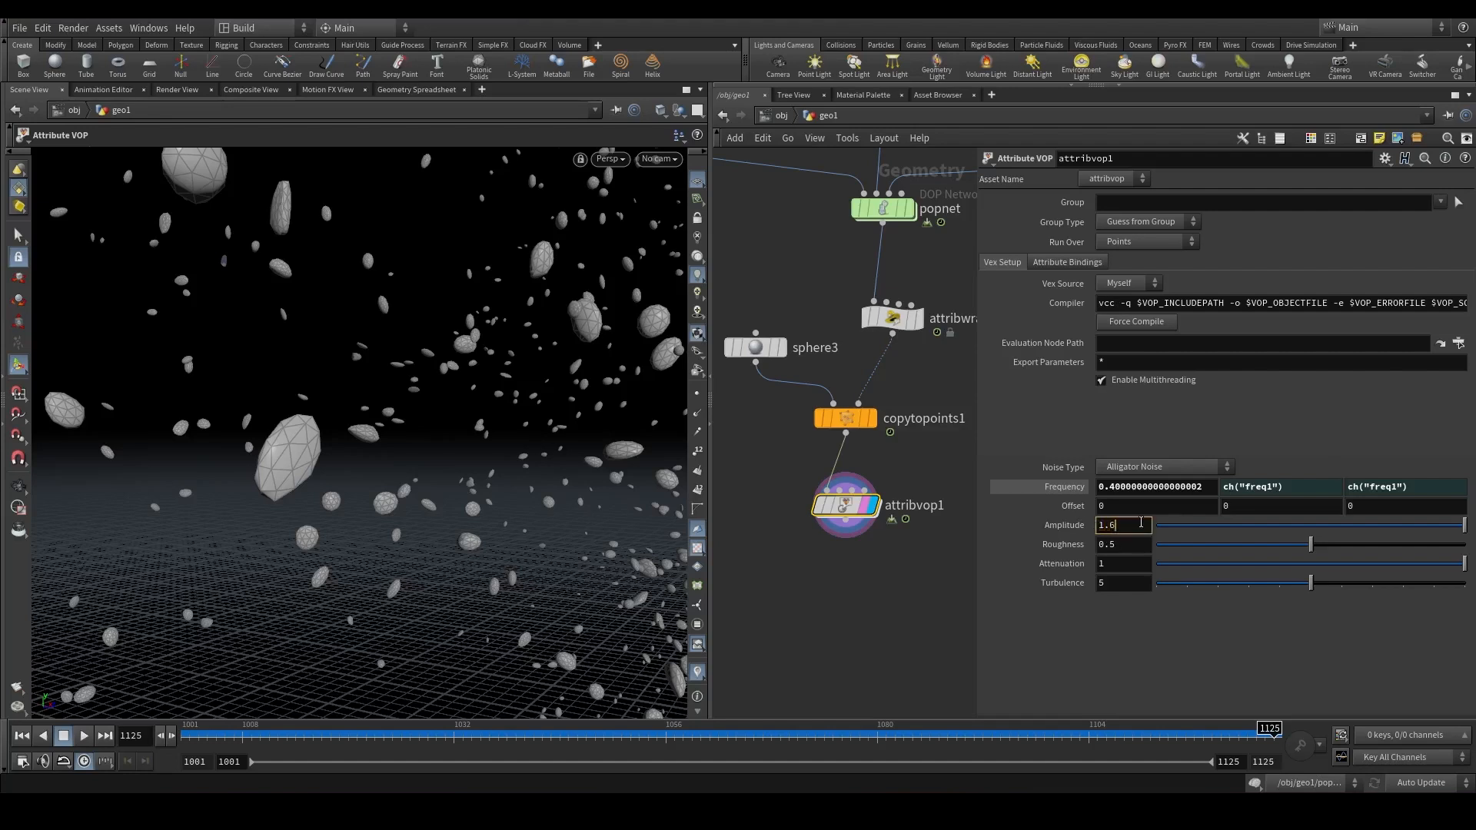
pyautogui.keyDown('alt'); pyautogui.moveTo(392, 342); pyautogui.dragTo(372, 408, button='right'); pyautogui.keyUp('alt')
pyautogui.keyDown('alt'); pyautogui.moveTo(372, 409); pyautogui.dragTo(58, 417); pyautogui.keyUp('alt')
pyautogui.press('Return')
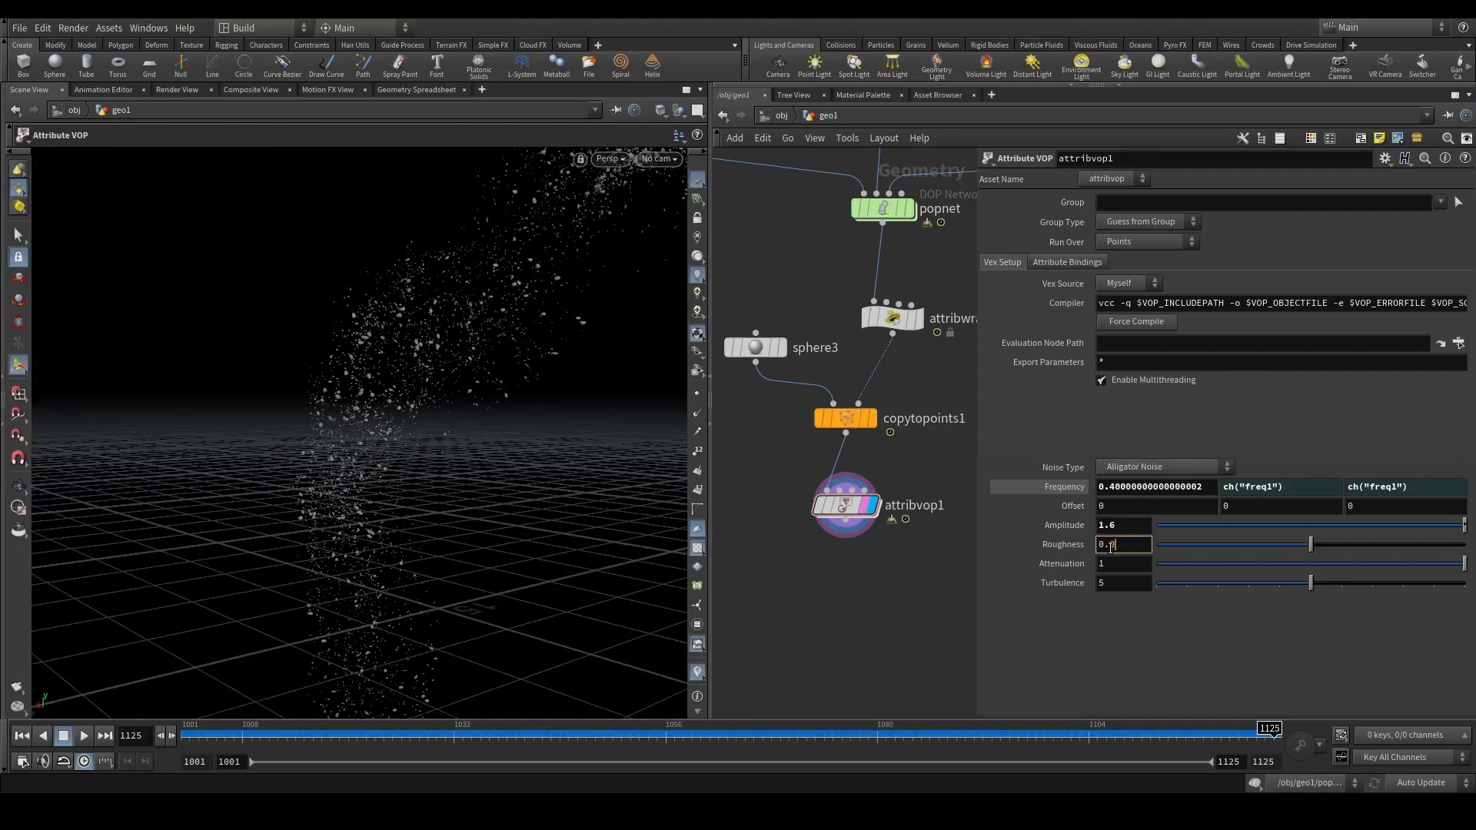
pyautogui.keyDown('alt'); pyautogui.moveTo(381, 446); pyautogui.dragTo(607, 137, button='right'); pyautogui.keyUp('alt')
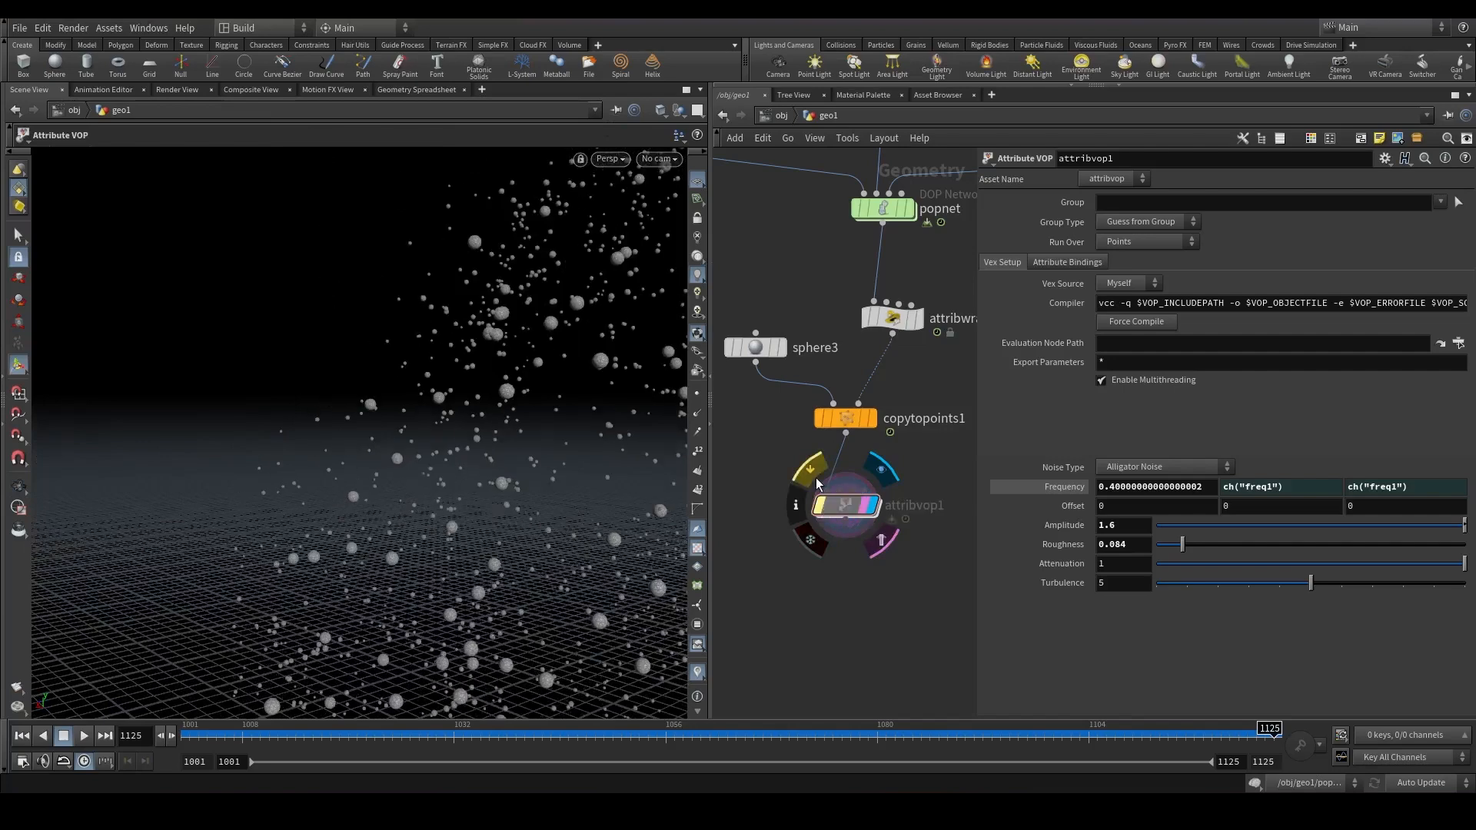
pyautogui.keyDown('alt'); pyautogui.moveTo(664, 468); pyautogui.dragTo(382, 474, button='right'); pyautogui.keyUp('alt')
pyautogui.keyDown('alt'); pyautogui.moveTo(382, 474); pyautogui.dragTo(385, 313); pyautogui.keyUp('alt')
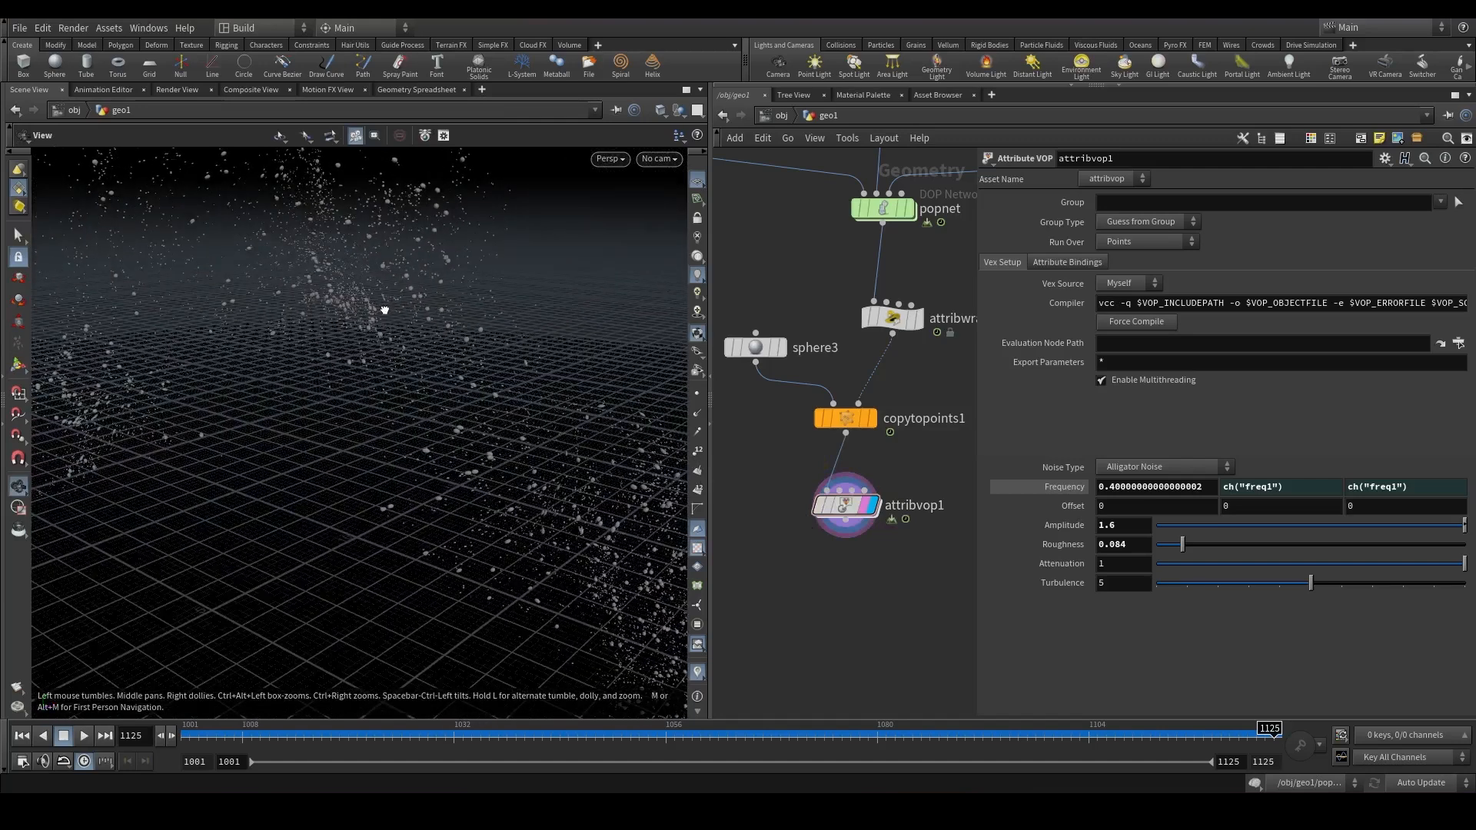